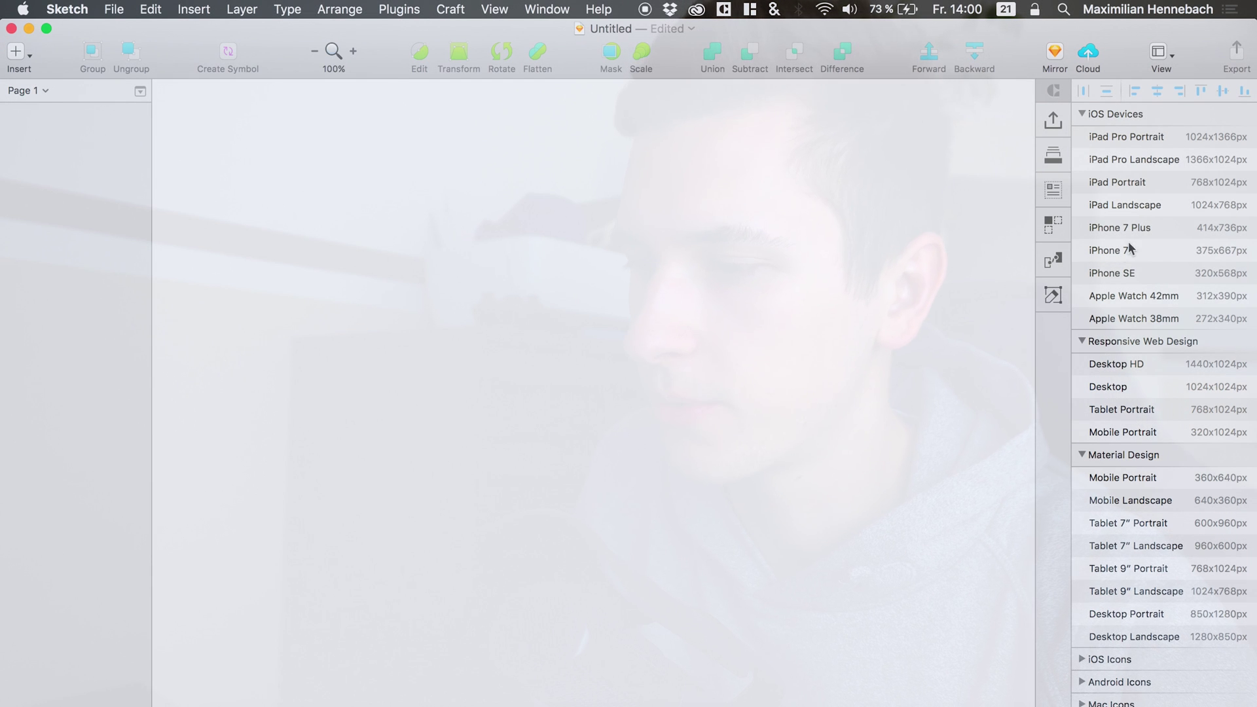
Create an iPhone 7 artboard named 'messaging'.
{"action": "left_click", "coordinate": [1120, 250]}
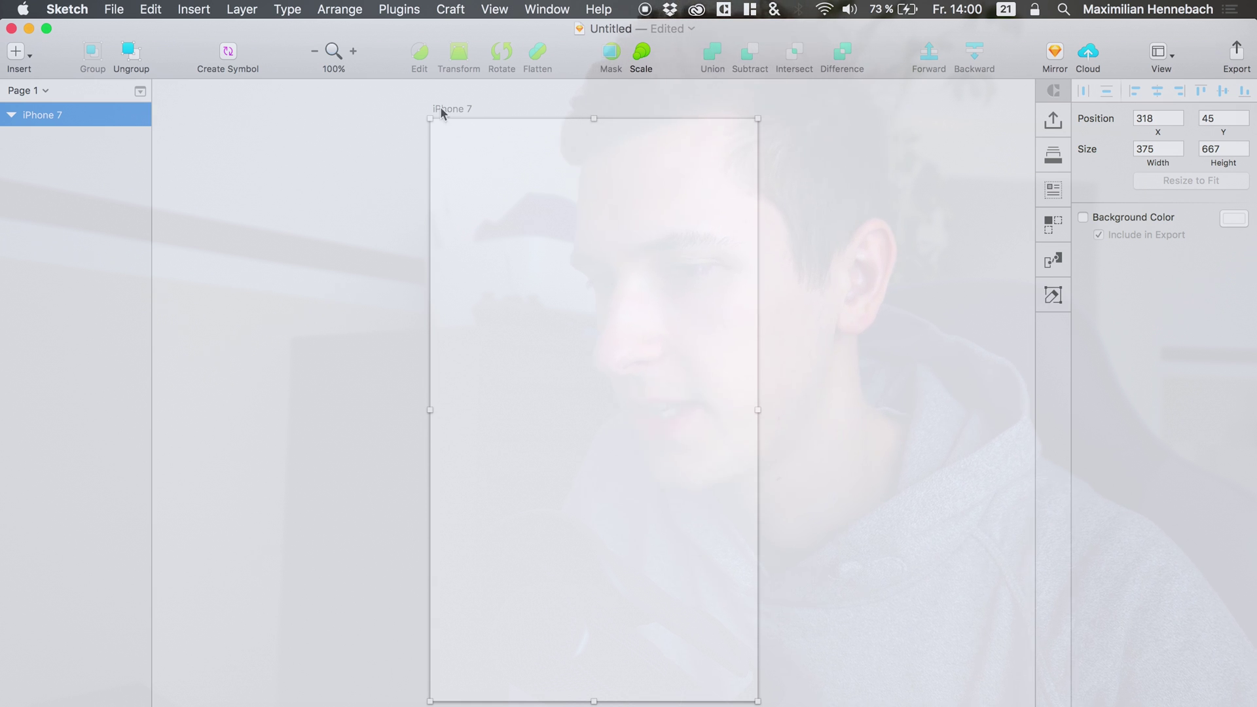
{"action": "key", "text": "super+r"}
{"action": "type", "text": "m"}
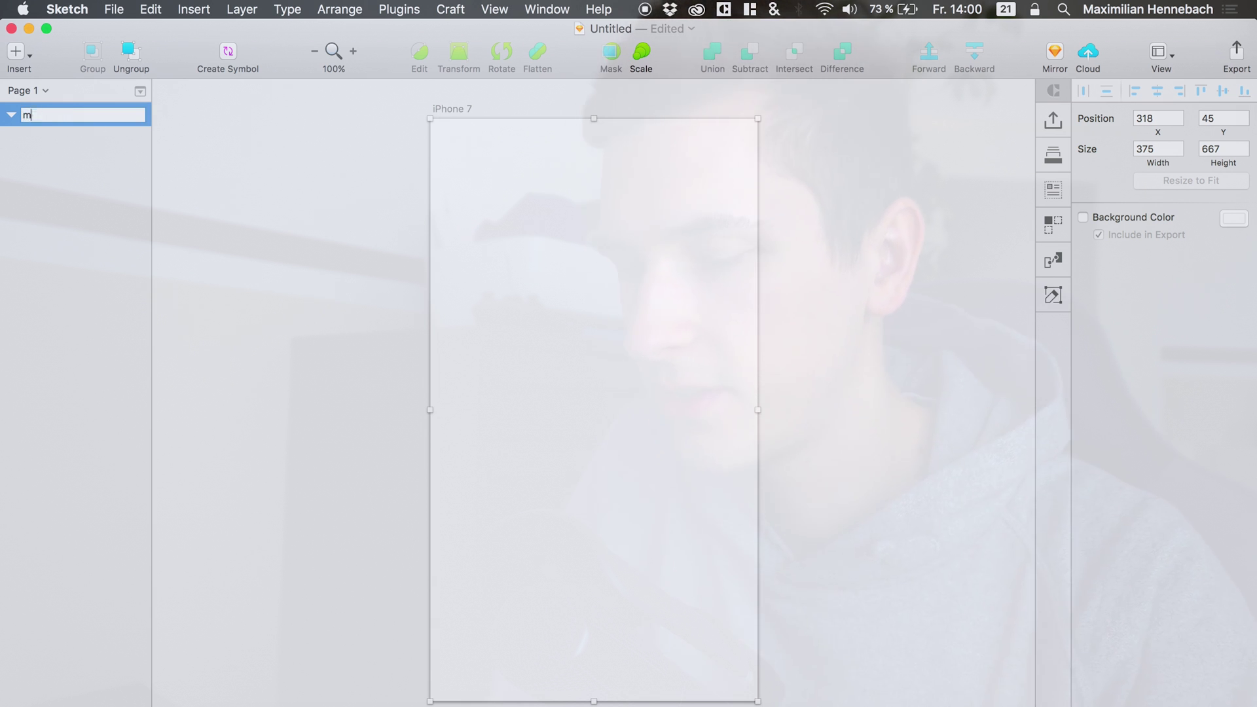
{"action": "type", "text": "essaging"}
{"action": "key", "text": "Return"}
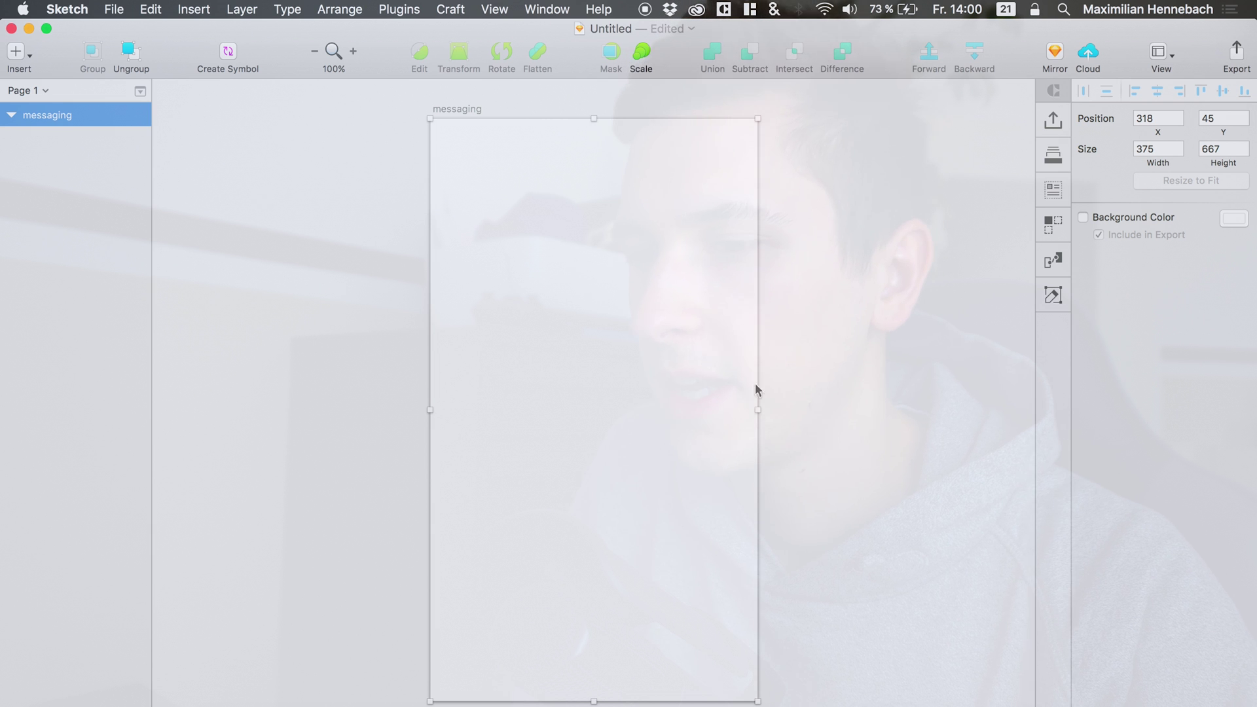
Open the iOS UI Design template and copy the Status Bar/Black/Charging symbol.
{"action": "left_click", "coordinate": [123, 6]}
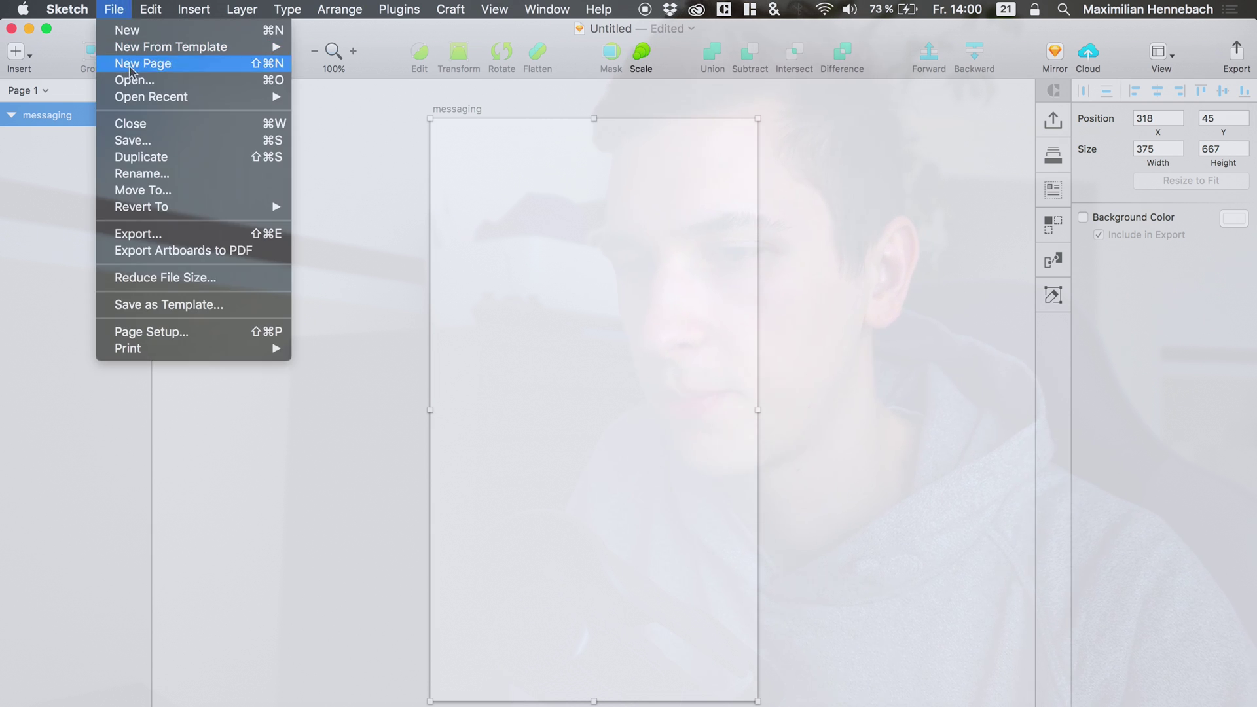
{"action": "mouse_move", "coordinate": [262, 46]}
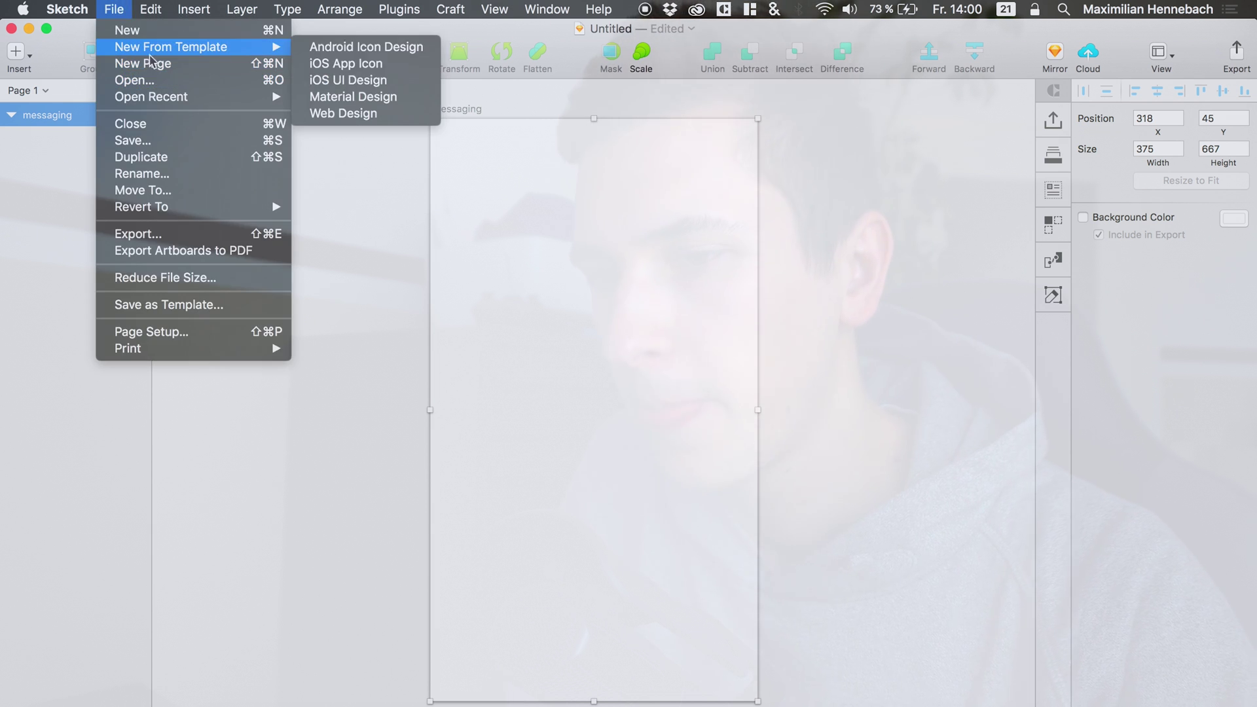
{"action": "left_click", "coordinate": [334, 82]}
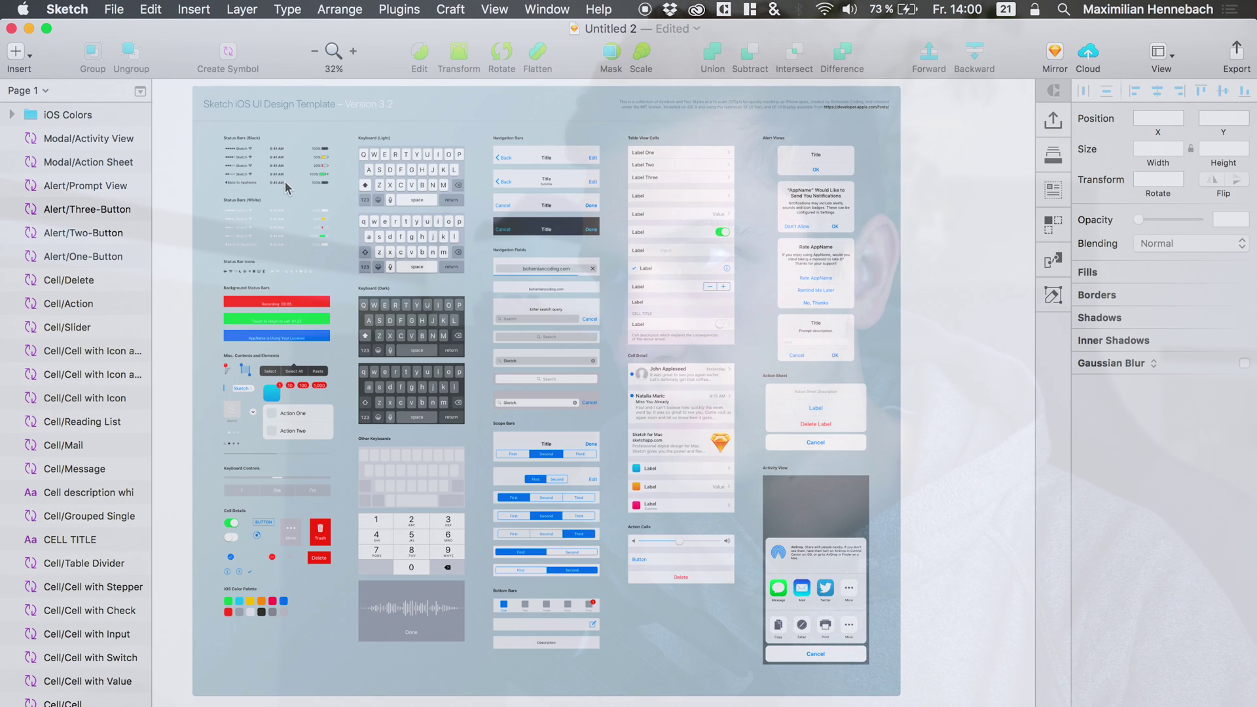
{"action": "left_click", "coordinate": [239, 182]}
{"action": "left_click", "coordinate": [241, 176]}
{"action": "key", "text": "super+c"}
Paste the status bar into the messaging artboard and align it to the top.
{"action": "key", "text": "ctrl+Up"}
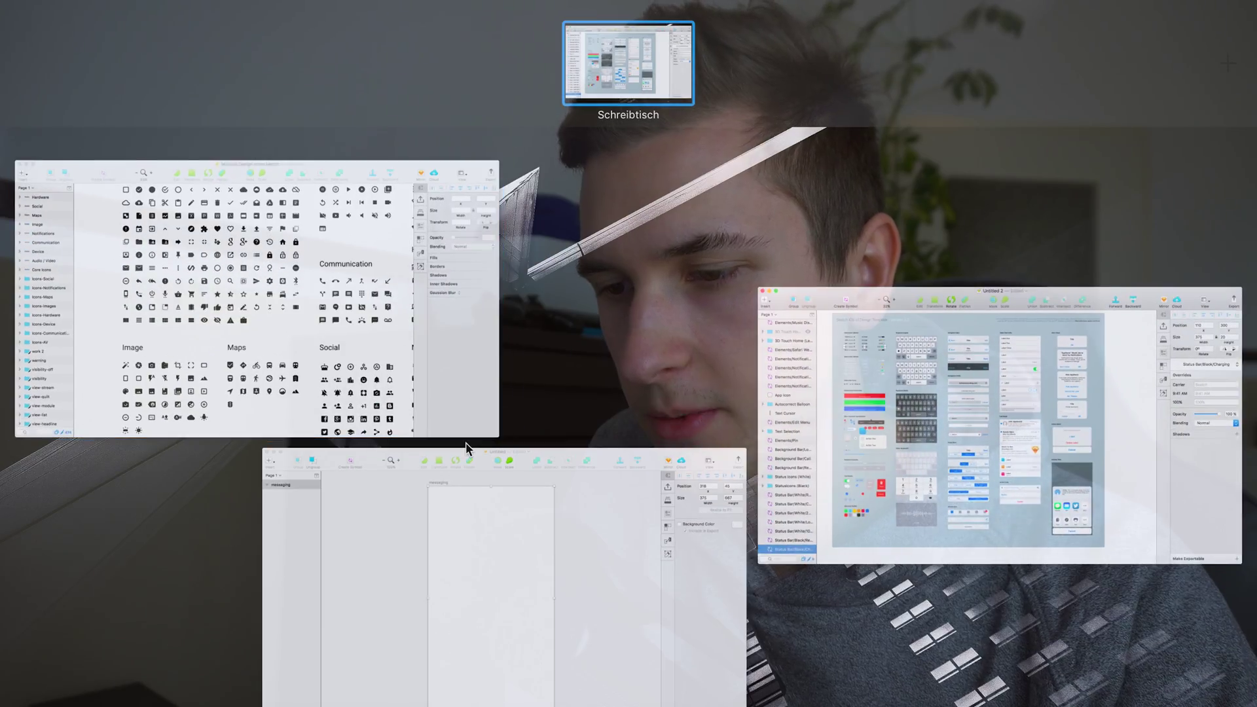
{"action": "key", "text": "ctrl+Up"}
{"action": "key", "text": "ctrl+Up"}
{"action": "left_click", "coordinate": [480, 487]}
{"action": "key", "text": "super+v"}
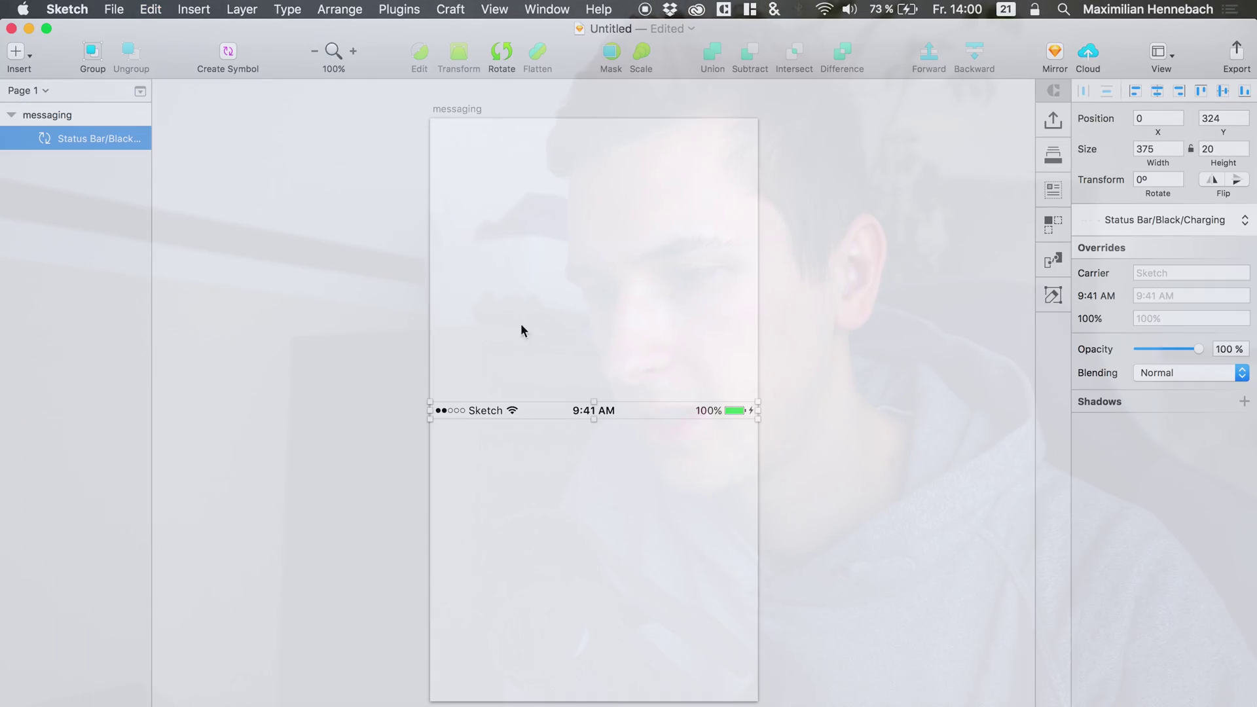
{"action": "left_click", "coordinate": [1200, 94]}
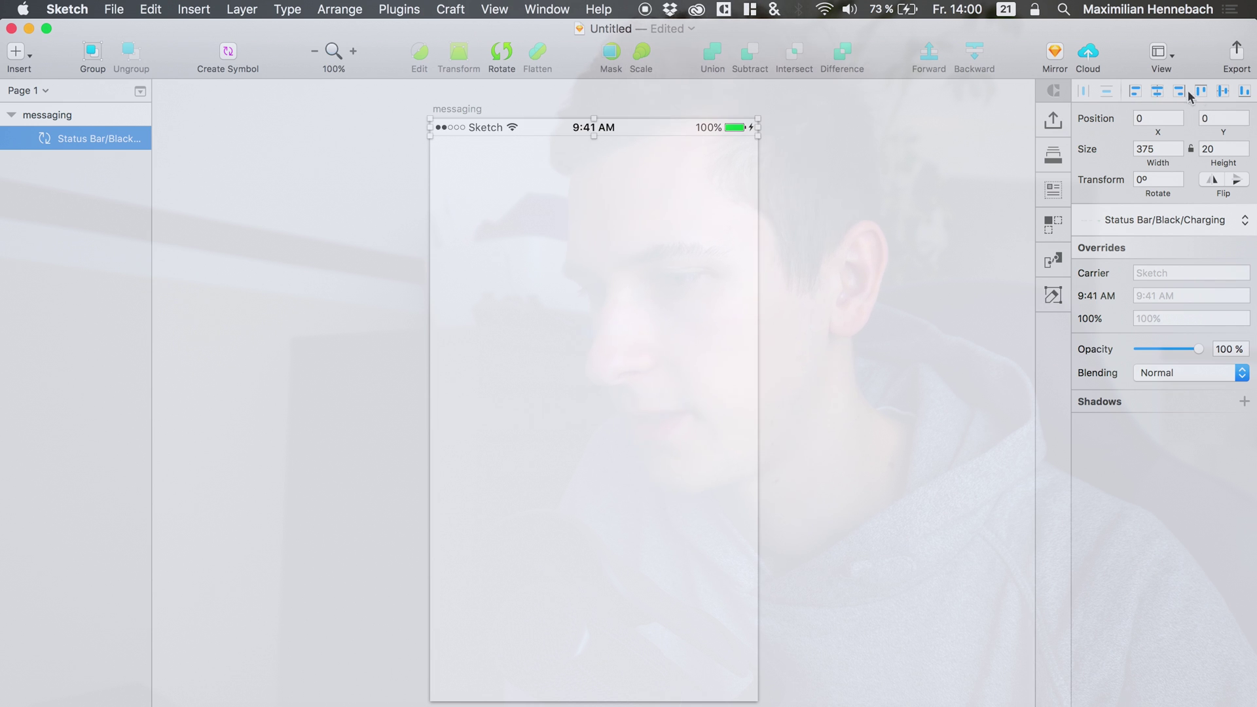
{"action": "left_click", "coordinate": [682, 149]}
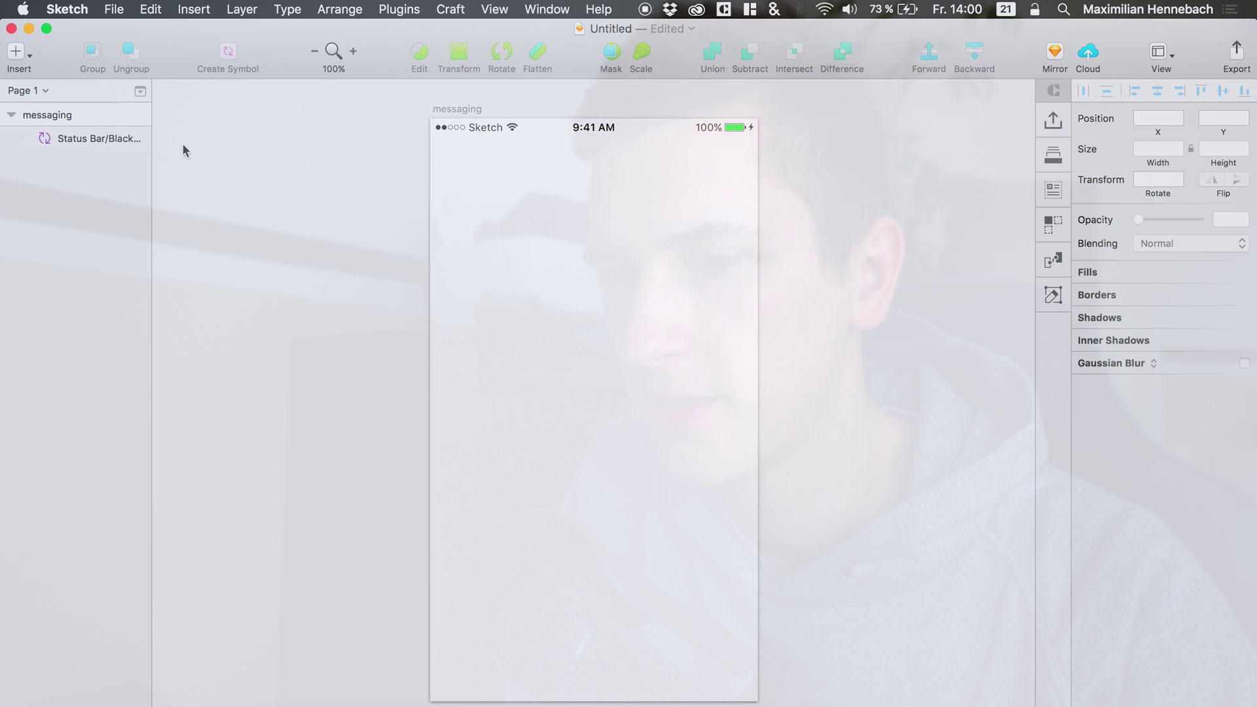
Draw a full-width rectangle across the artboard's top, layered beneath the status bar.
{"action": "left_click", "coordinate": [63, 117]}
{"action": "key", "text": "r"}
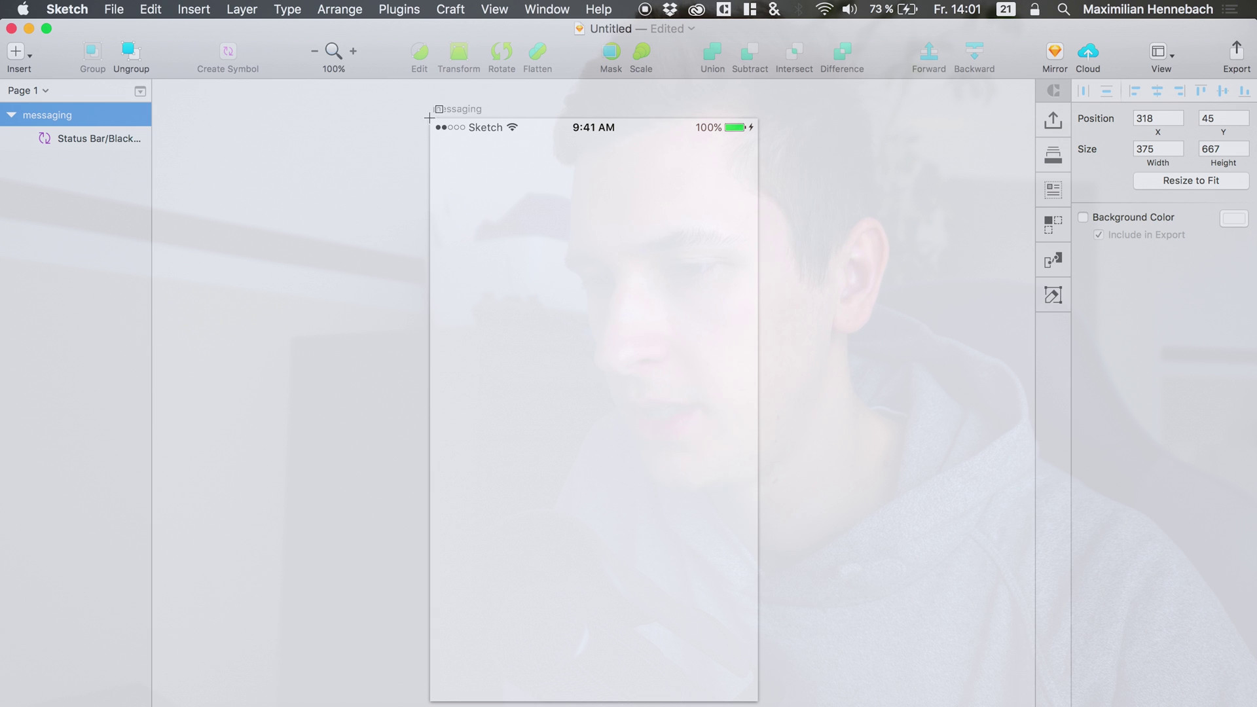
{"action": "left_click_drag", "start_coordinate": [429, 118], "coordinate": [760, 193]}
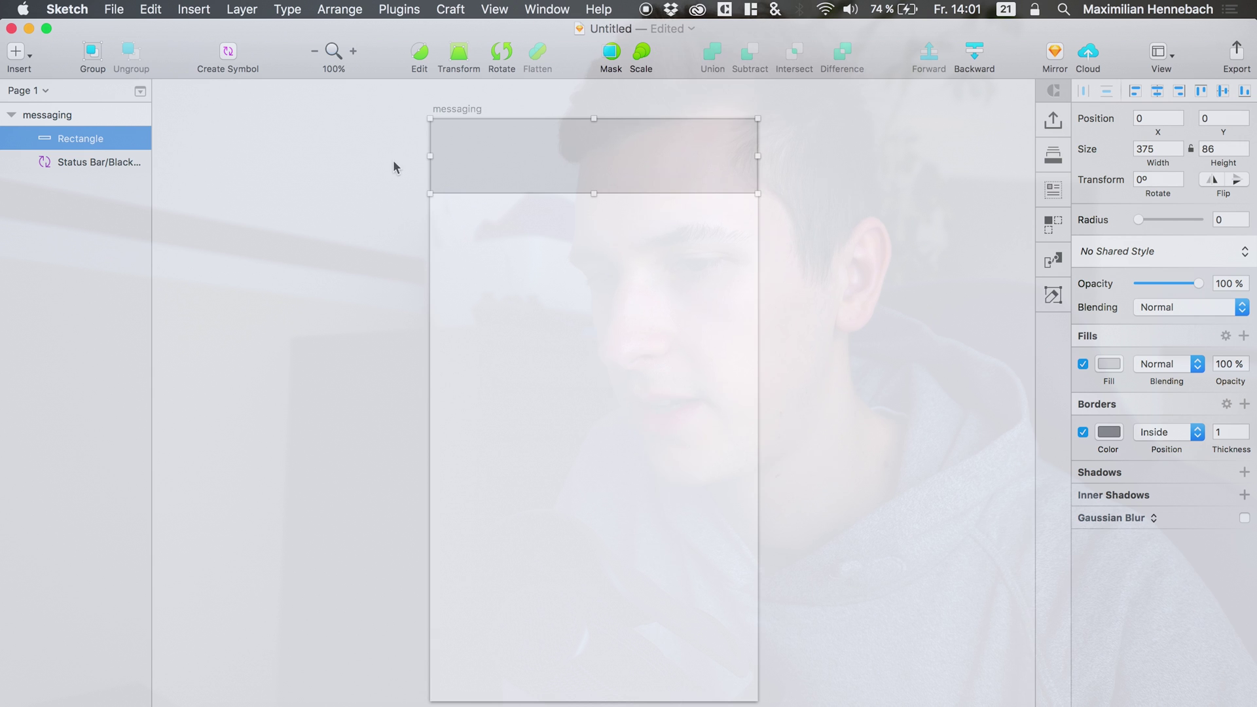
{"action": "left_click_drag", "start_coordinate": [87, 140], "coordinate": [85, 168]}
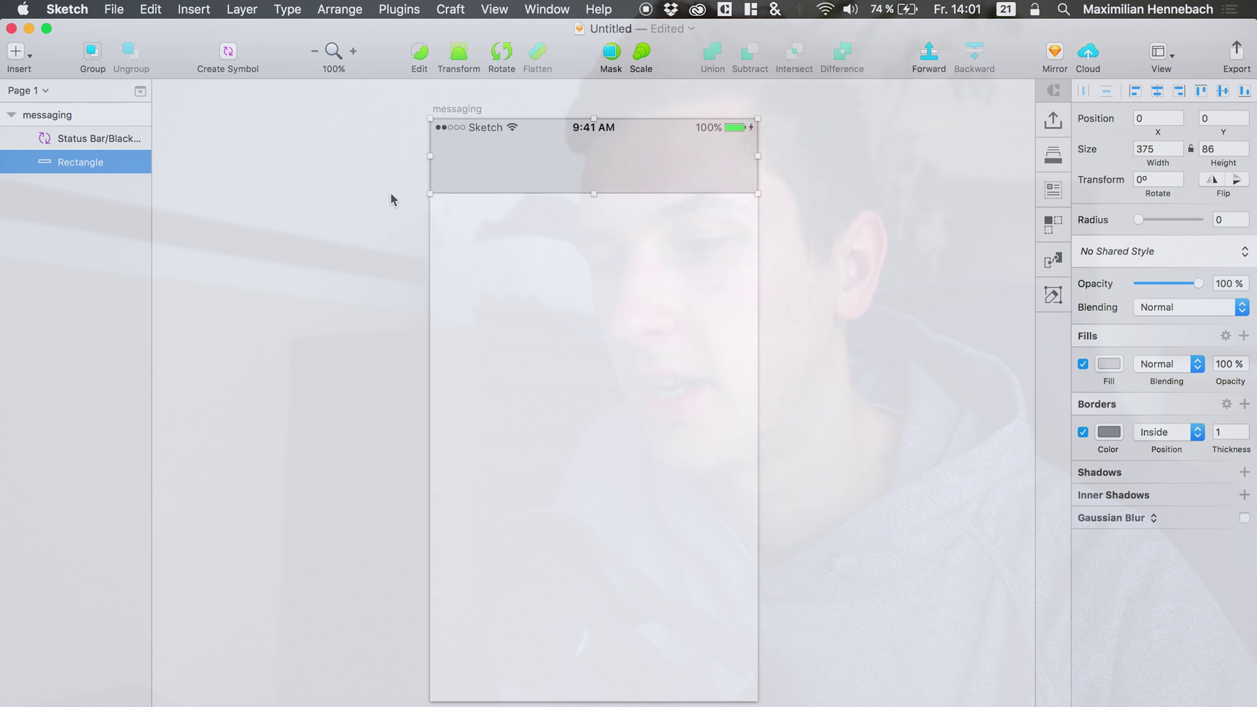
Give the rectangle a white FFFFFF fill with its border kept on.
{"action": "left_click", "coordinate": [1083, 433]}
{"action": "left_click", "coordinate": [1106, 366]}
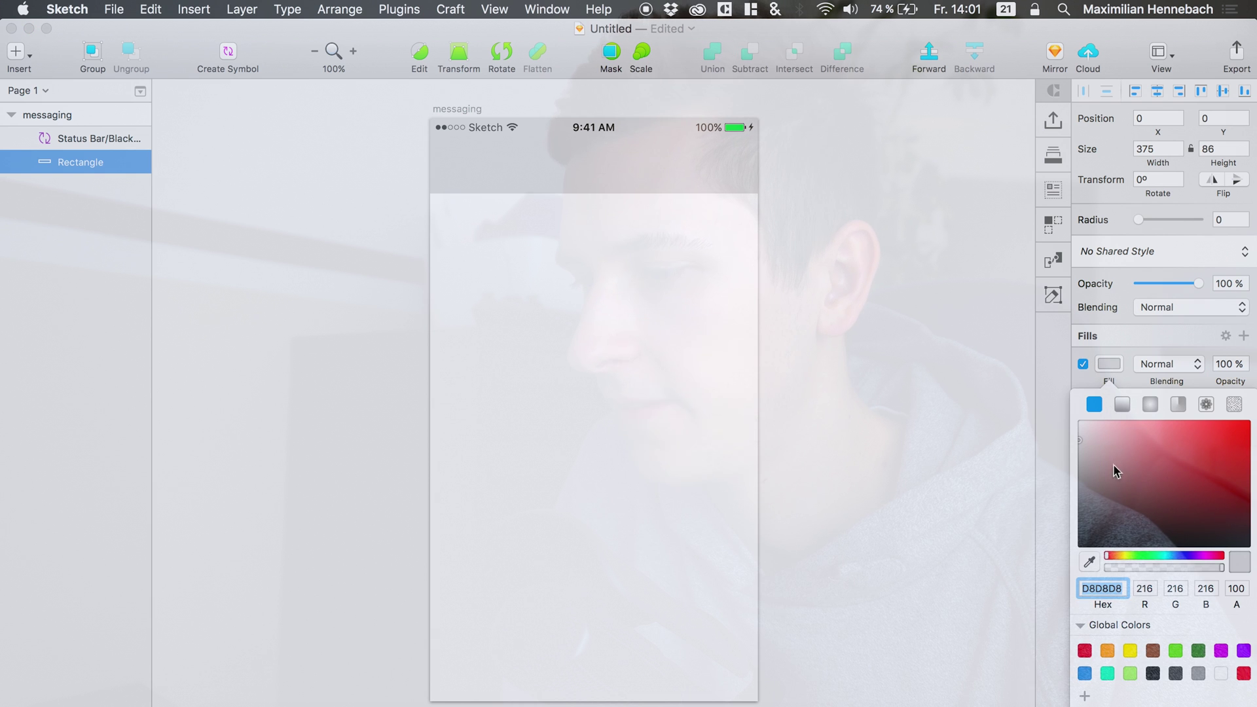
{"action": "type", "text": "FFFFFF"}
{"action": "key", "text": "Return"}
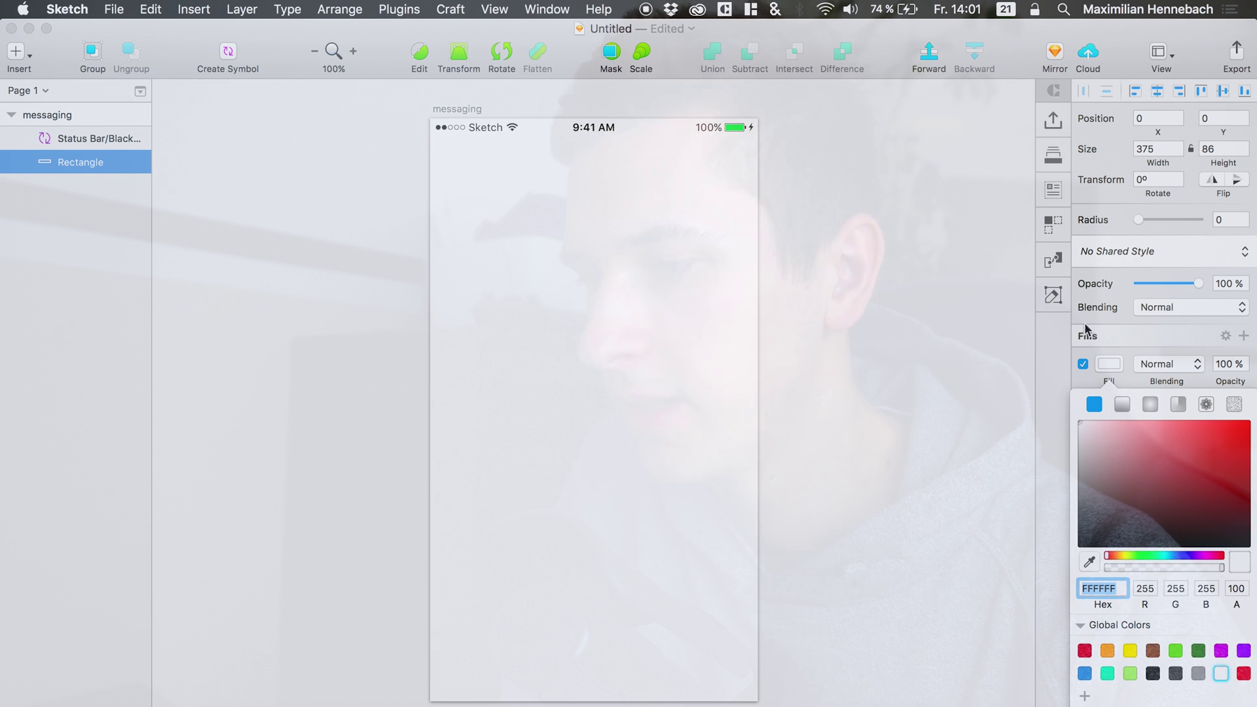
{"action": "left_click", "coordinate": [1109, 365]}
{"action": "left_click", "coordinate": [1089, 435]}
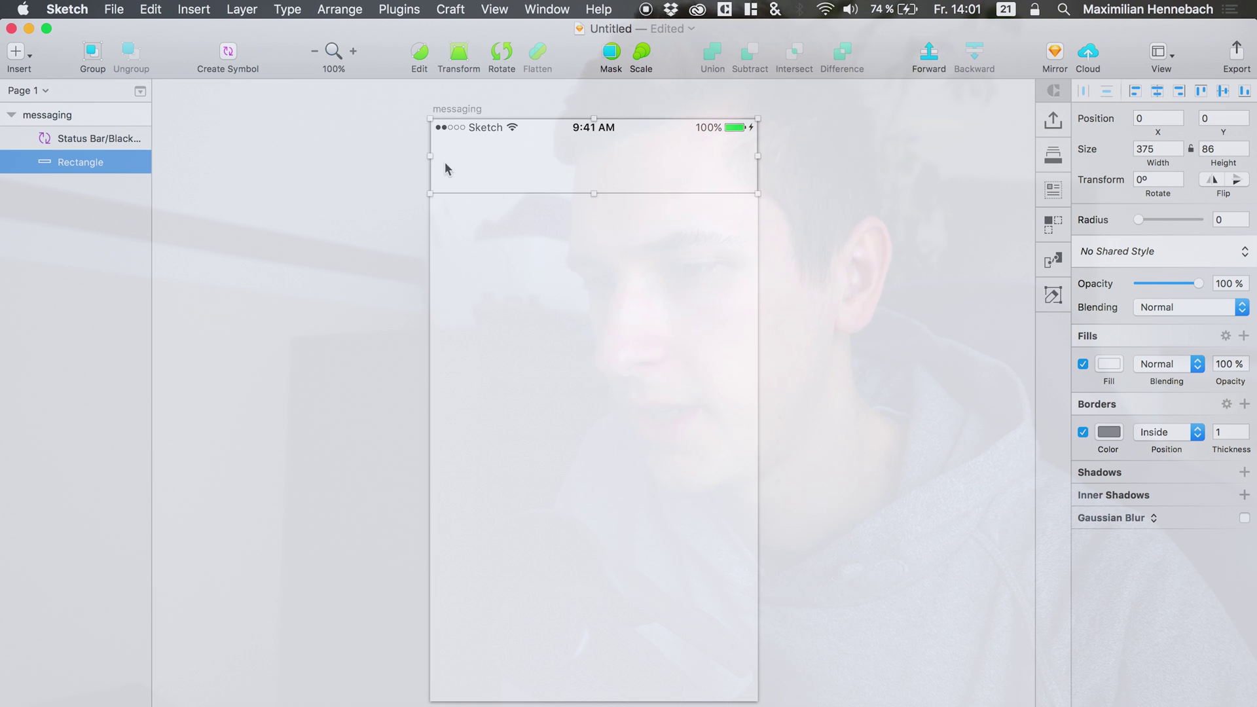
Extend the rectangle past the artboard's edges to 404×102 and set the 979797 border to 20% opacity.
{"action": "left_click_drag", "start_coordinate": [428, 159], "coordinate": [419, 158]}
{"action": "left_click_drag", "start_coordinate": [592, 116], "coordinate": [593, 106]}
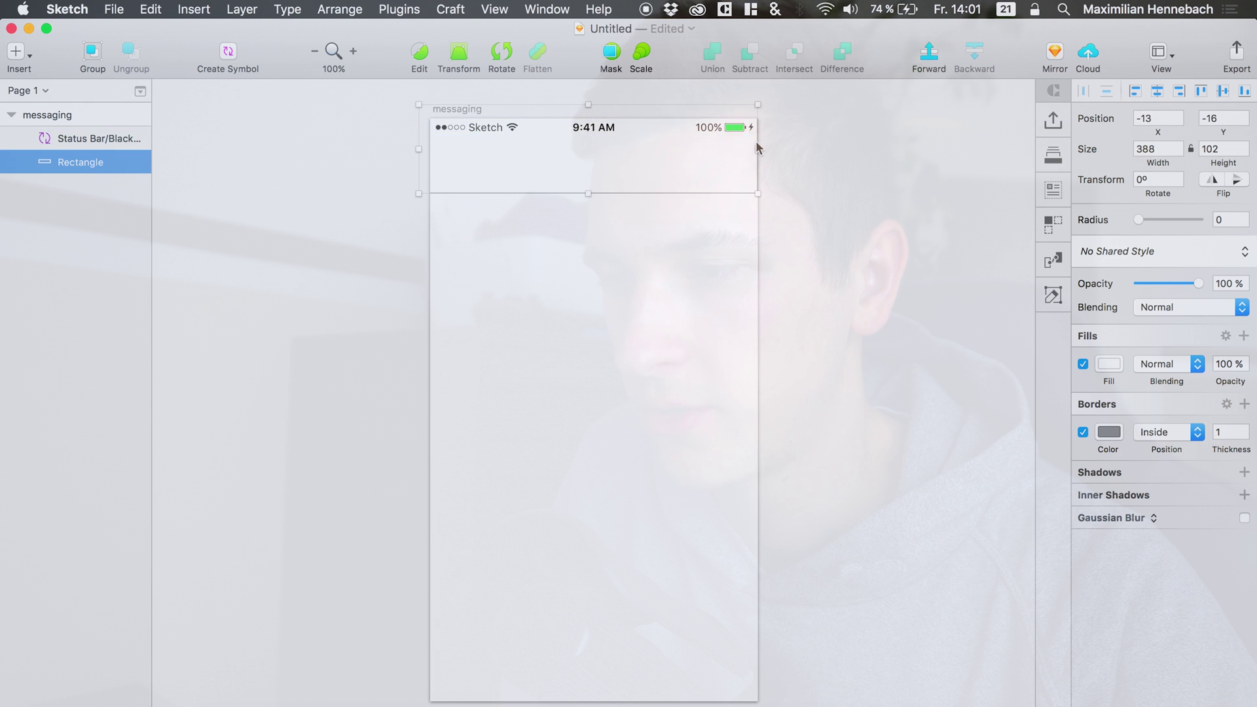
{"action": "left_click_drag", "start_coordinate": [756, 144], "coordinate": [772, 148]}
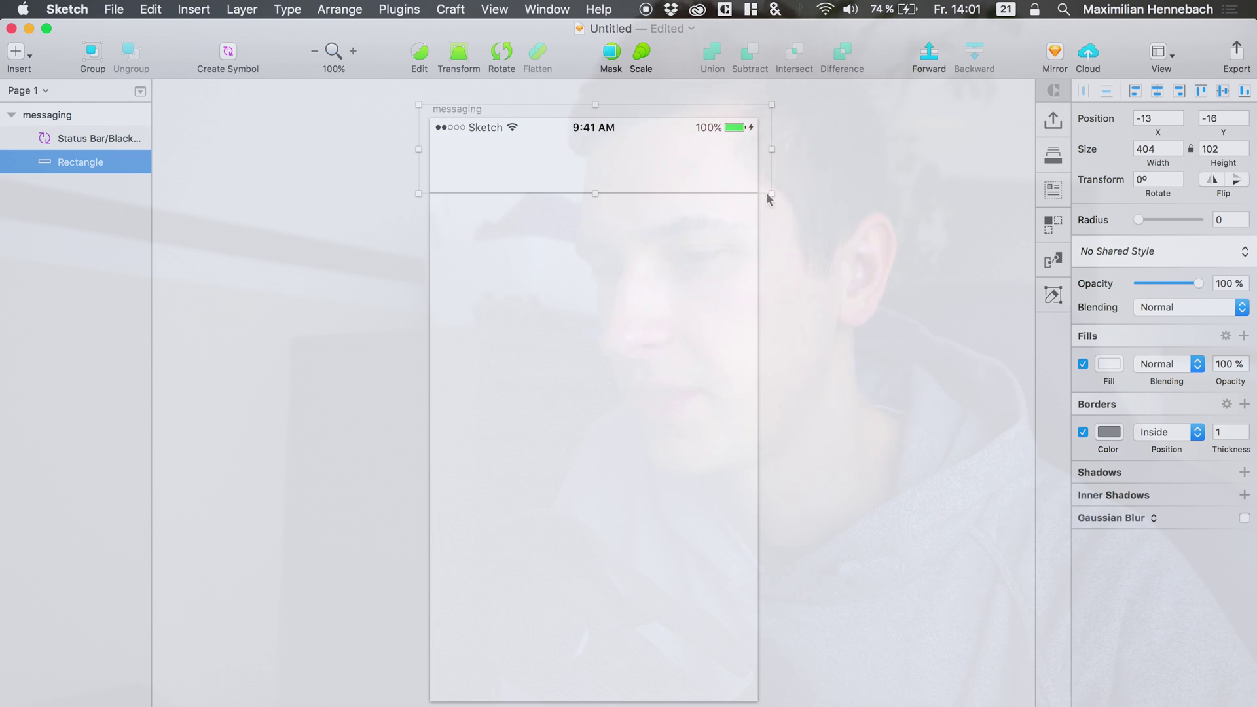
{"action": "left_click", "coordinate": [1108, 434]}
{"action": "left_click", "coordinate": [1122, 588]}
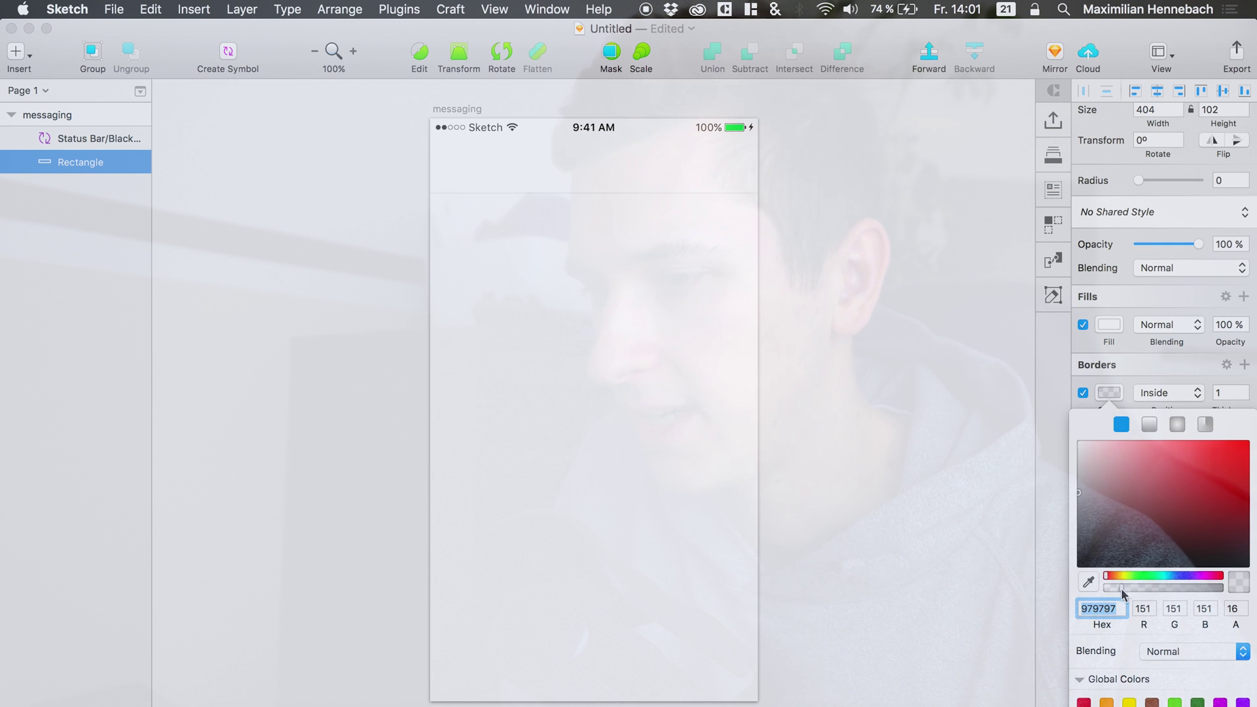
{"action": "left_click_drag", "start_coordinate": [1131, 592], "coordinate": [1128, 590]}
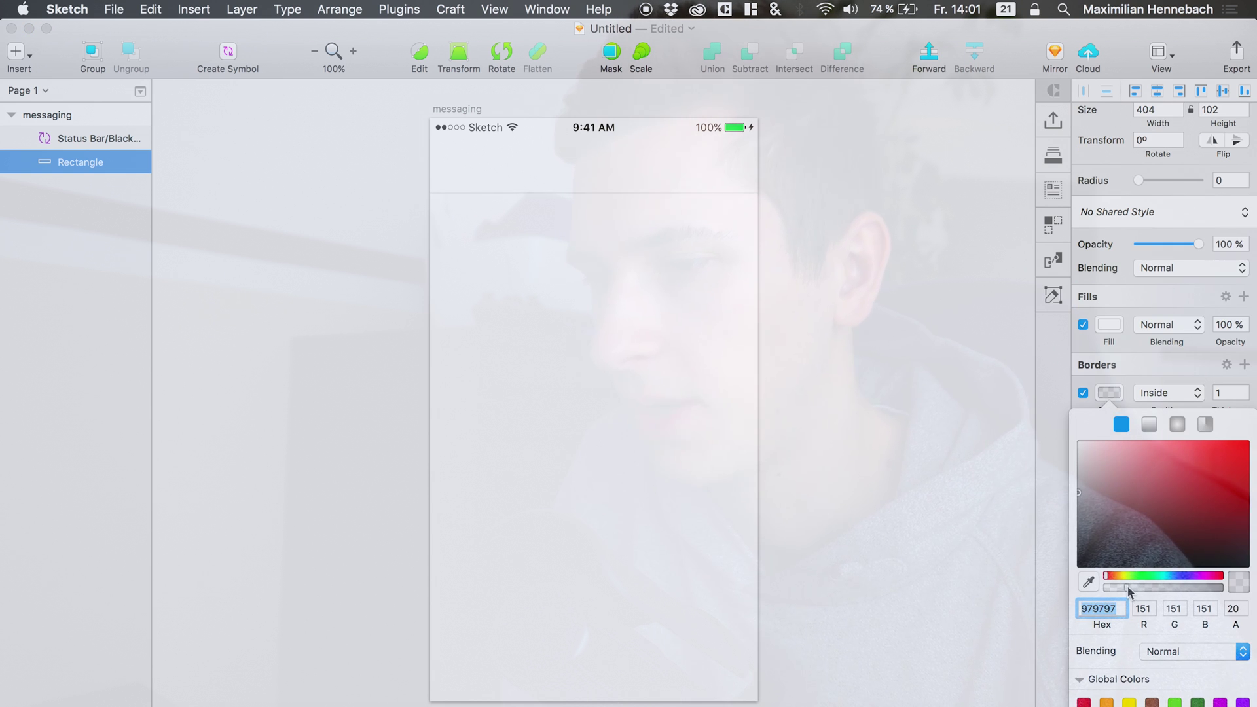
{"action": "left_click", "coordinate": [710, 395]}
Enable a light grey F9F9F9 background colour on the messaging artboard.
{"action": "left_click", "coordinate": [710, 395]}
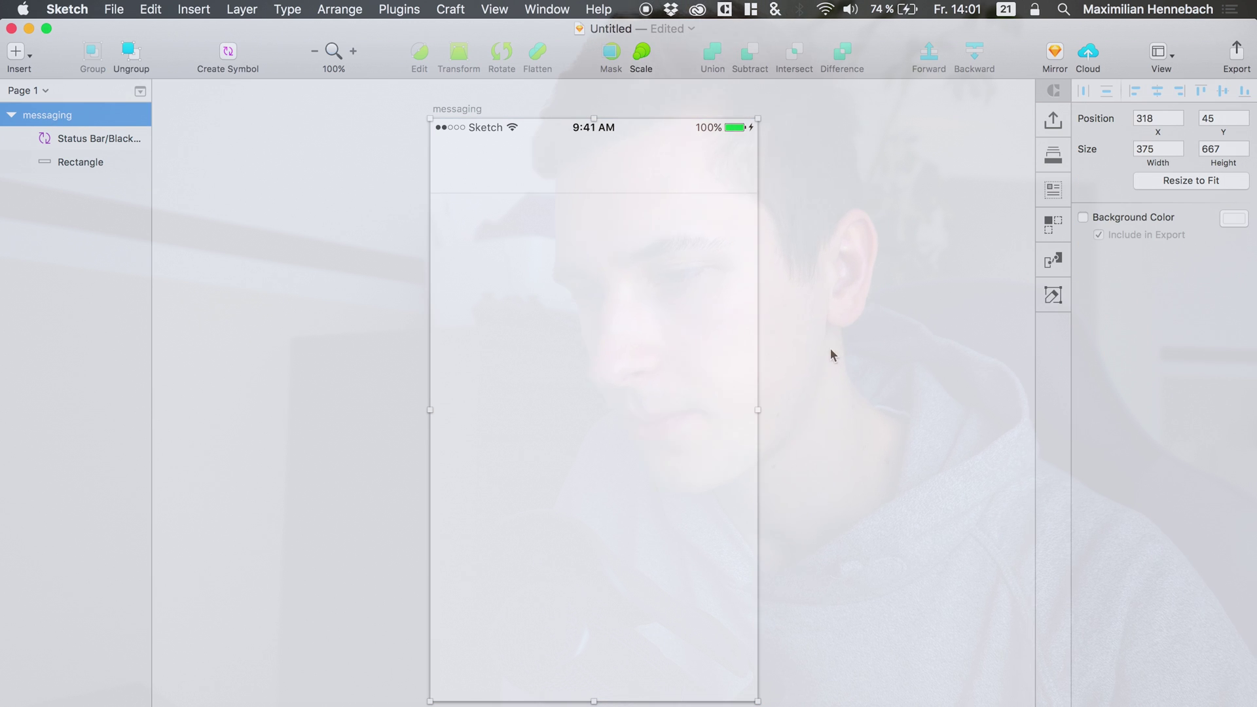
{"action": "left_click", "coordinate": [1234, 224]}
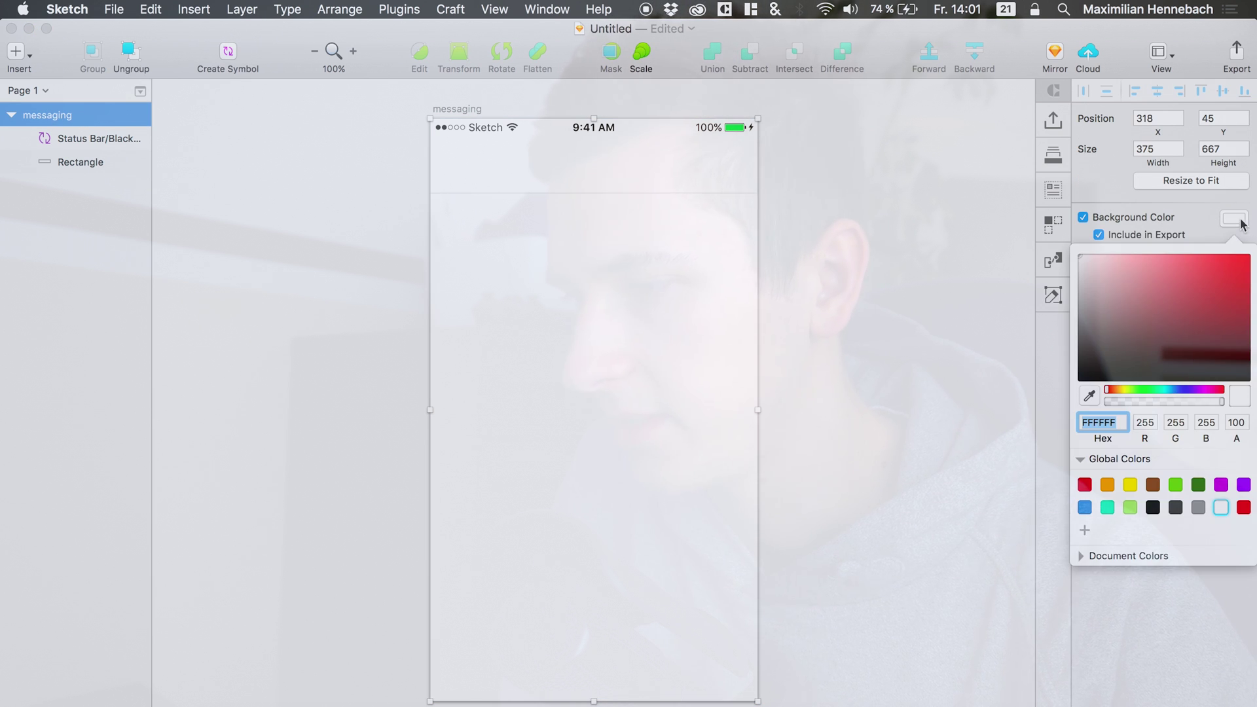
{"action": "left_click_drag", "start_coordinate": [1095, 270], "coordinate": [1079, 261]}
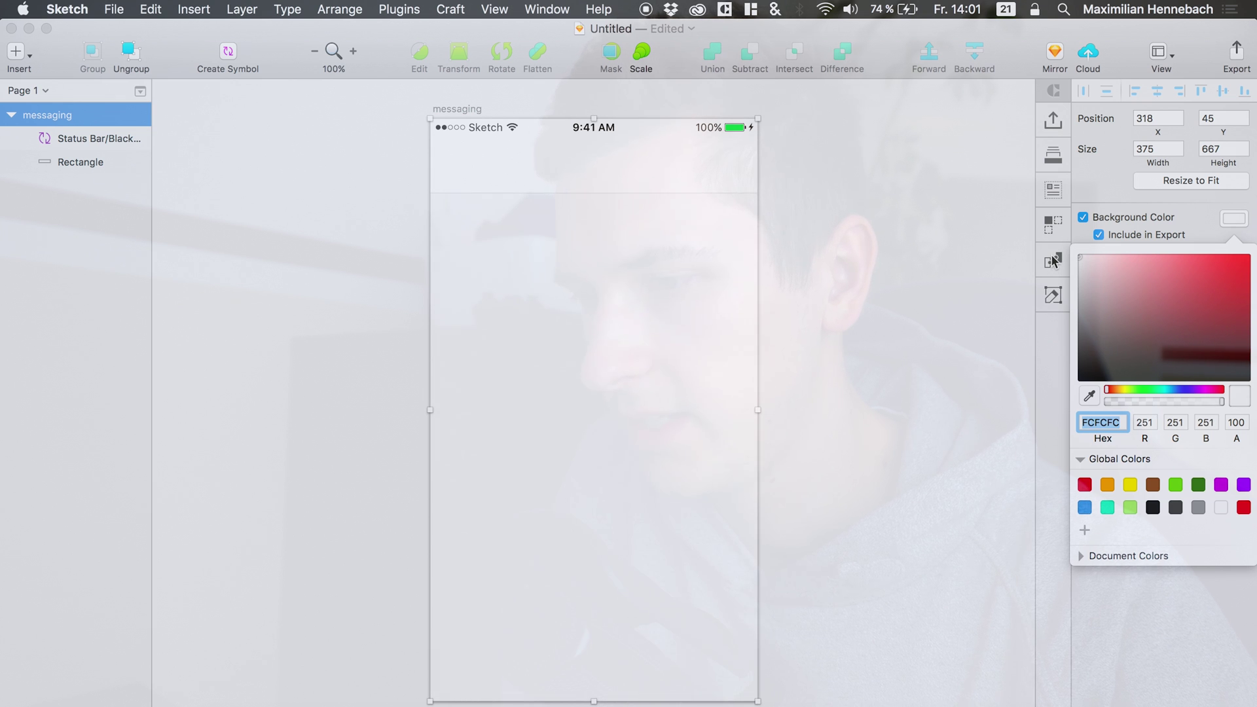
{"action": "mouse_move", "coordinate": [1071, 262]}
{"action": "left_mouse_down"}
{"action": "mouse_move", "coordinate": [1092, 266]}
{"action": "mouse_move", "coordinate": [1064, 262]}
{"action": "left_mouse_up"}
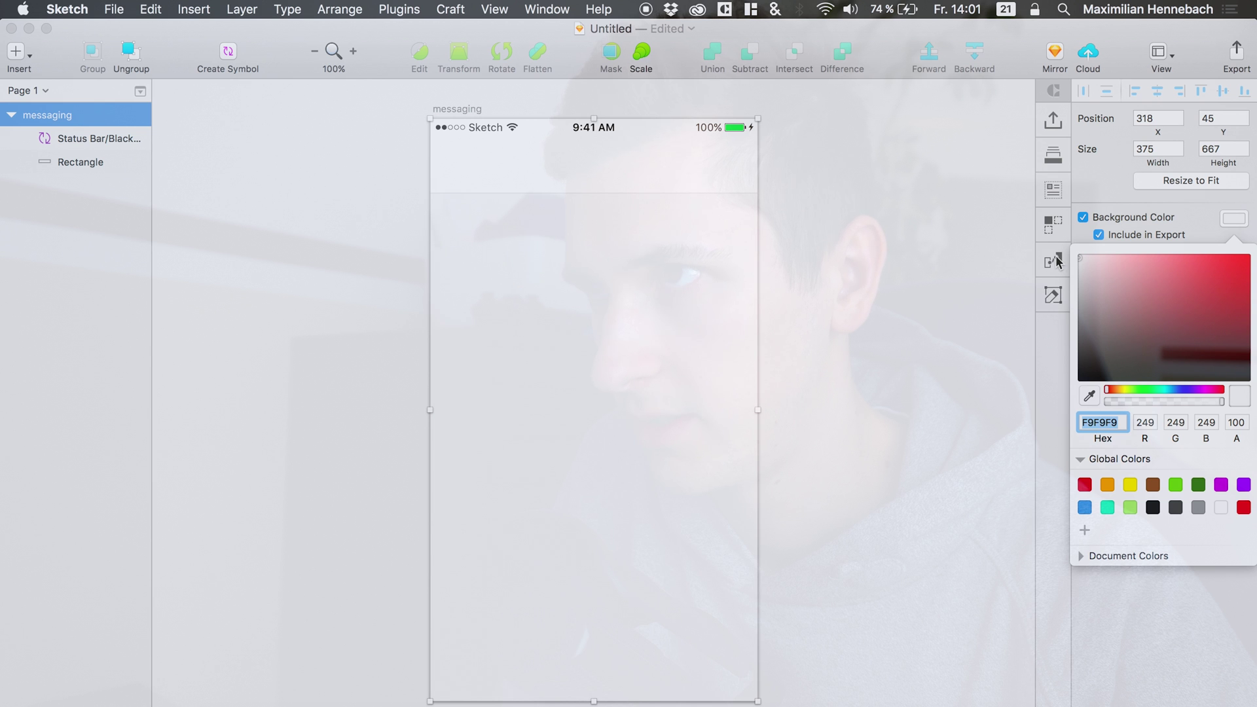
{"action": "left_click", "coordinate": [859, 238]}
Rename the rectangle layer 'top bar BG' and switch to the Material Design Icons document.
{"action": "left_click", "coordinate": [611, 174]}
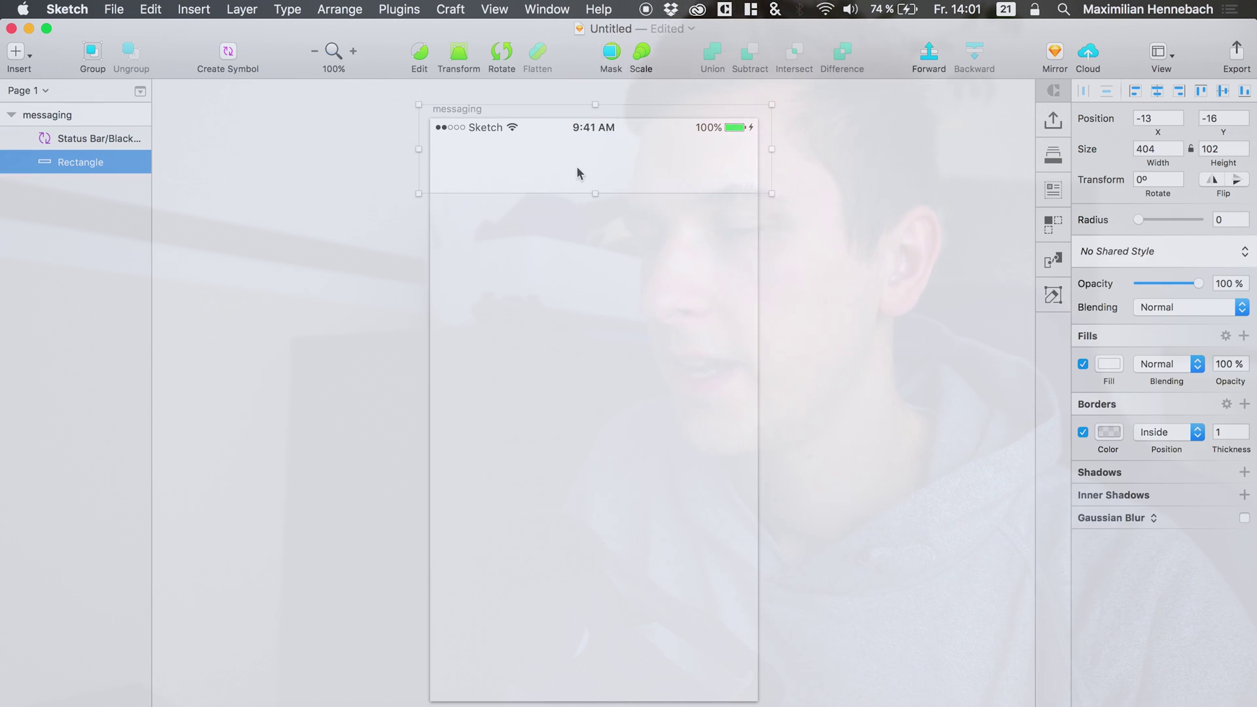
{"action": "double_click", "coordinate": [75, 162]}
{"action": "type", "text": "top baf"}
{"action": "type", "text": " BG"}
{"action": "key", "text": "Left"}
{"action": "key", "text": "Left"}
{"action": "key", "text": "Left"}
{"action": "key", "text": "BackSpace"}
{"action": "type", "text": "r"}
{"action": "key", "text": "Return"}
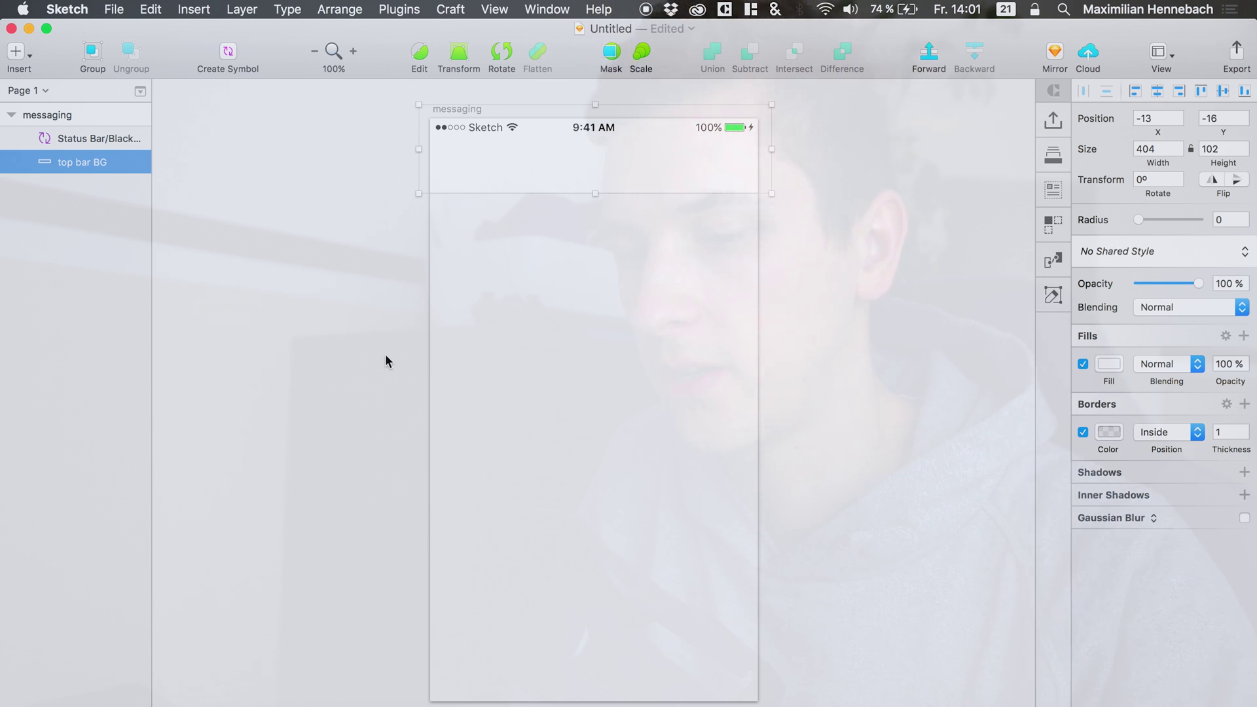
{"action": "key", "text": "ctrl+Up"}
{"action": "left_click", "coordinate": [313, 303]}
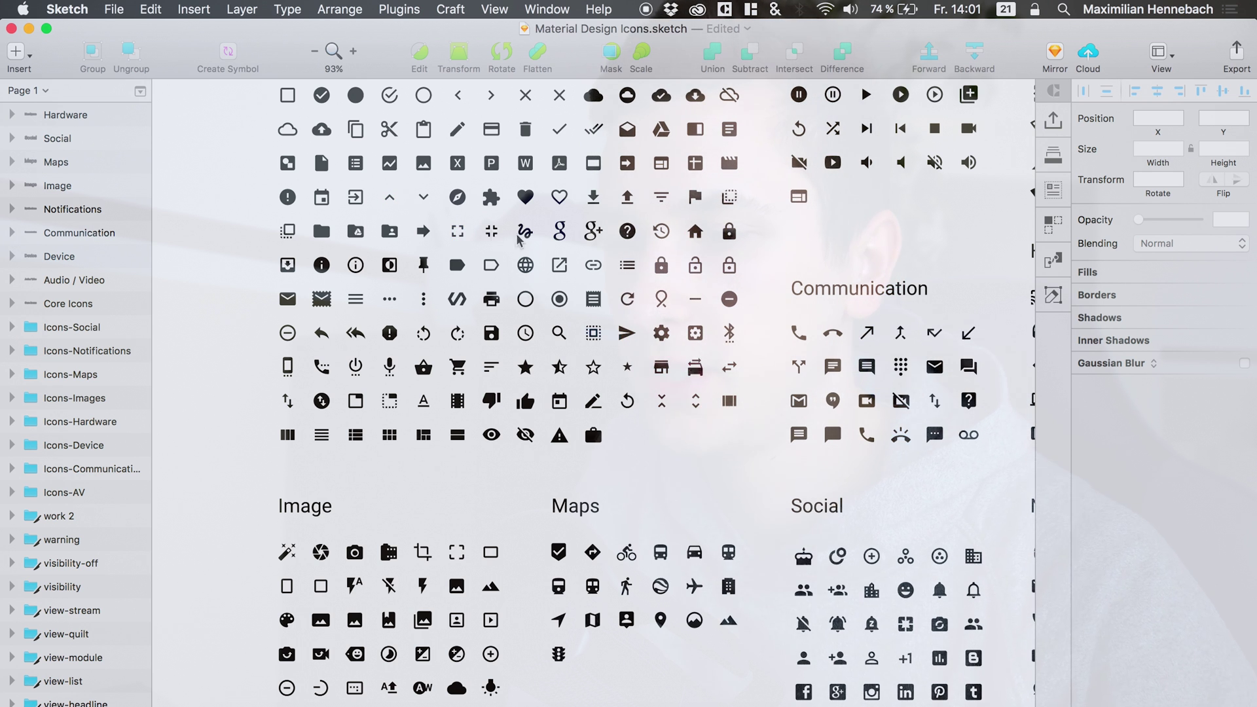
Paste the chevron-left icon from the icon set into the messaging artboard.
{"action": "scroll", "coordinate": [541, 300], "scroll_direction": "up", "scroll_amount": 3}
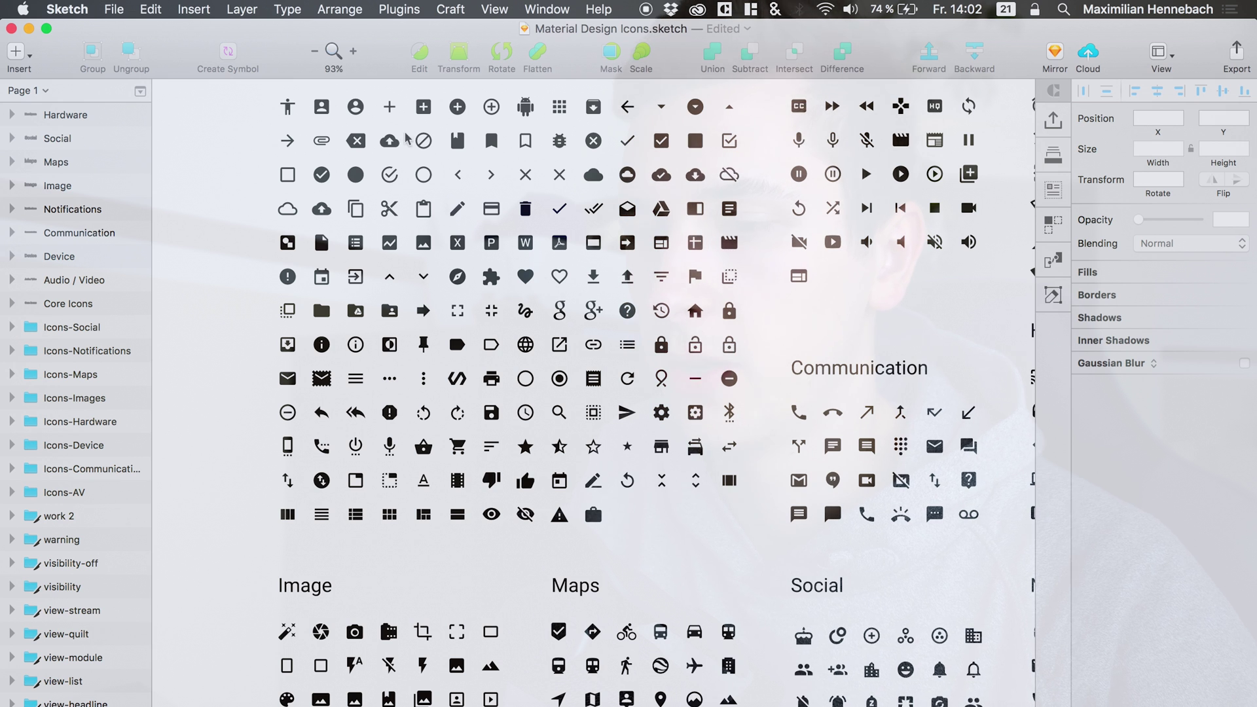
{"action": "left_click", "coordinate": [458, 177]}
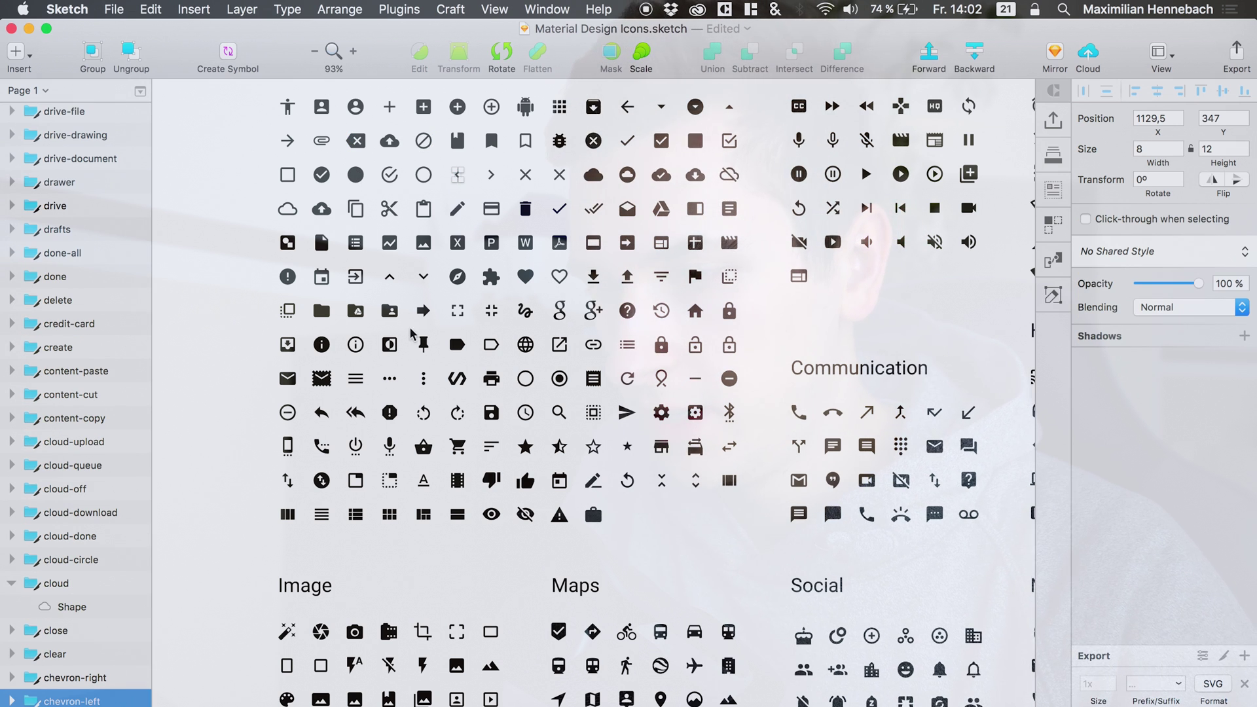
{"action": "scroll", "coordinate": [490, 230], "scroll_direction": "up", "scroll_amount": 2}
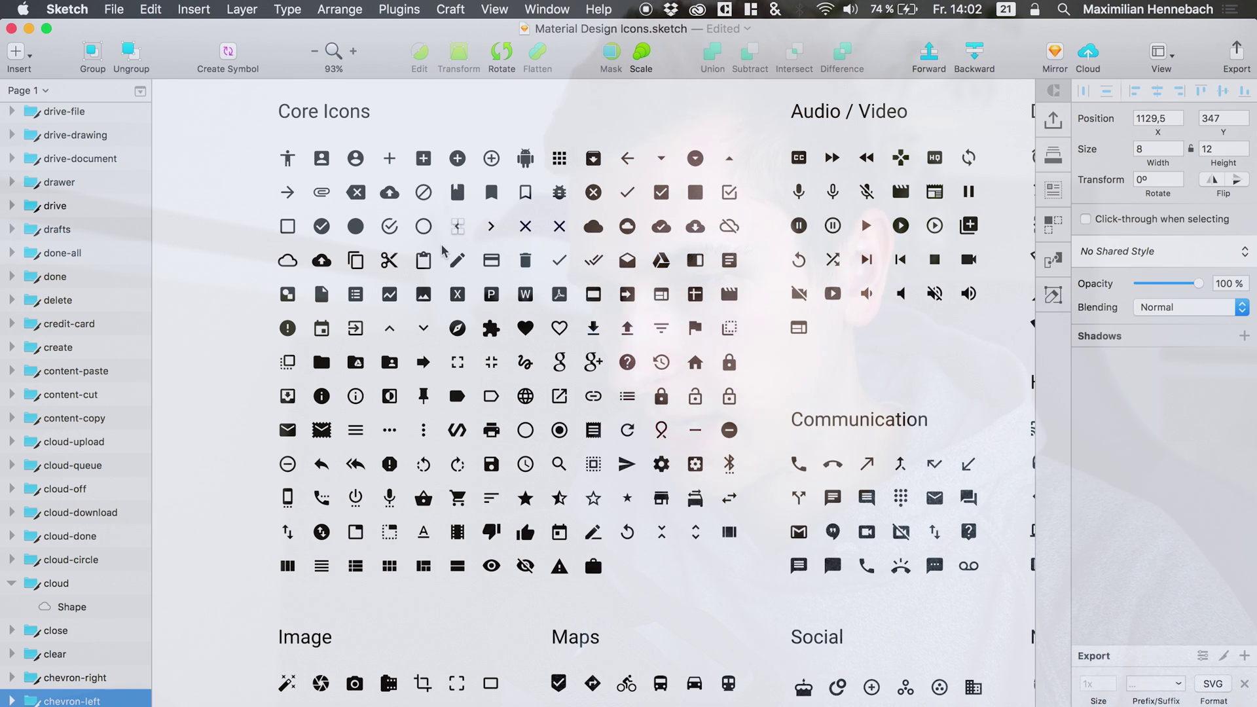
{"action": "key", "text": "ctrl+Up"}
{"action": "left_click", "coordinate": [493, 447]}
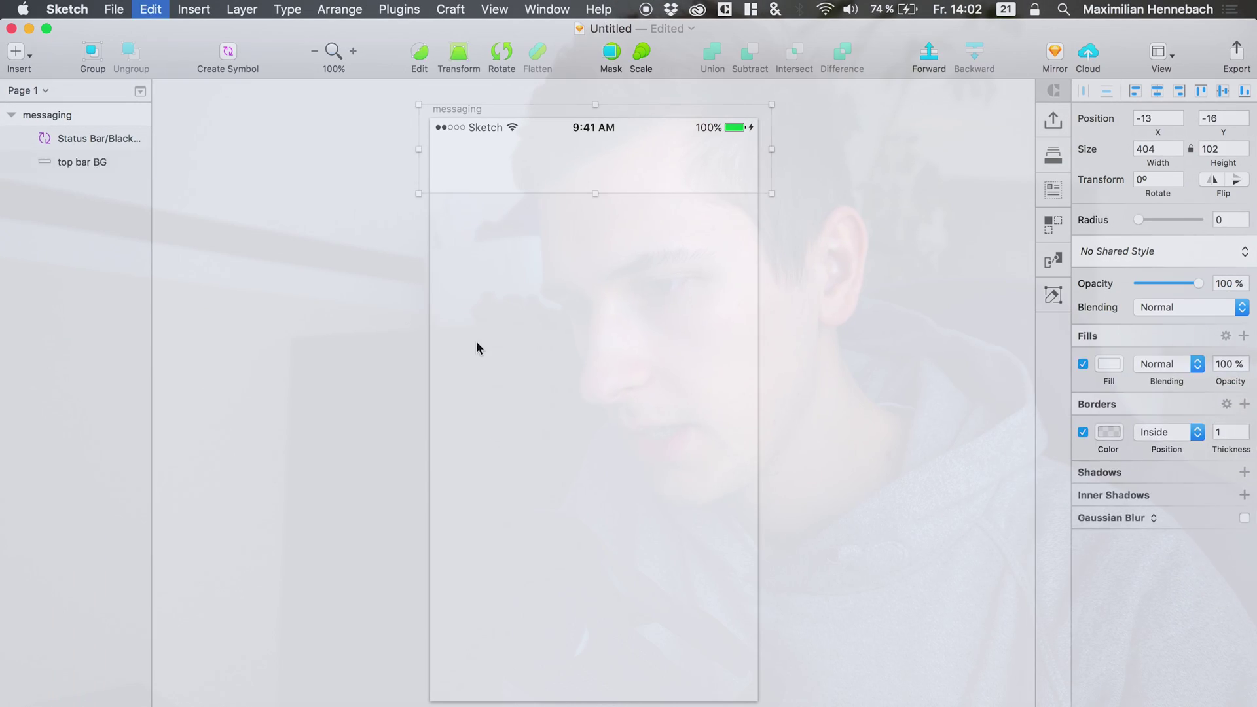
{"action": "key", "text": "cmd+v"}
Bring the camera-alt icon from the Image group into the messaging artboard.
{"action": "key", "text": "ctrl+Up"}
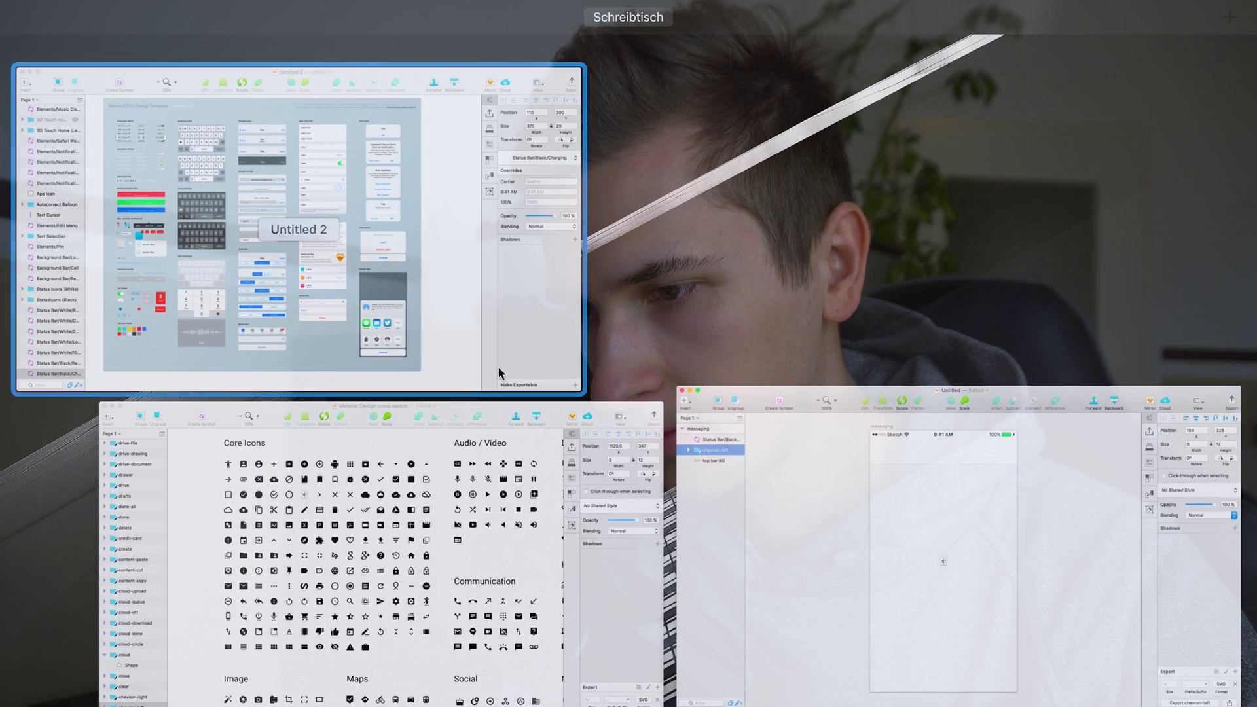
{"action": "left_click", "coordinate": [457, 444]}
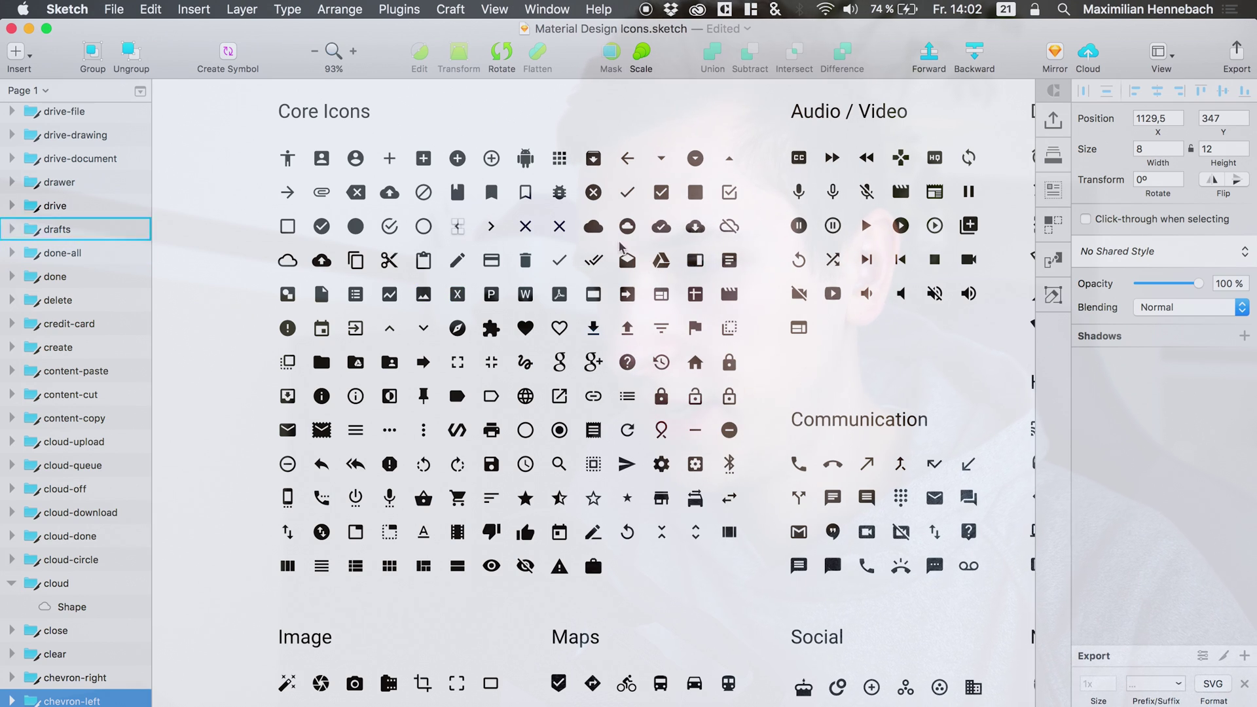
{"action": "scroll", "coordinate": [635, 396], "scroll_direction": "down", "scroll_amount": 8}
{"action": "scroll", "coordinate": [636, 396], "scroll_direction": "right", "scroll_amount": 6}
{"action": "scroll", "coordinate": [636, 395], "scroll_direction": "down", "scroll_amount": 2}
{"action": "scroll", "coordinate": [637, 396], "scroll_direction": "right", "scroll_amount": 4}
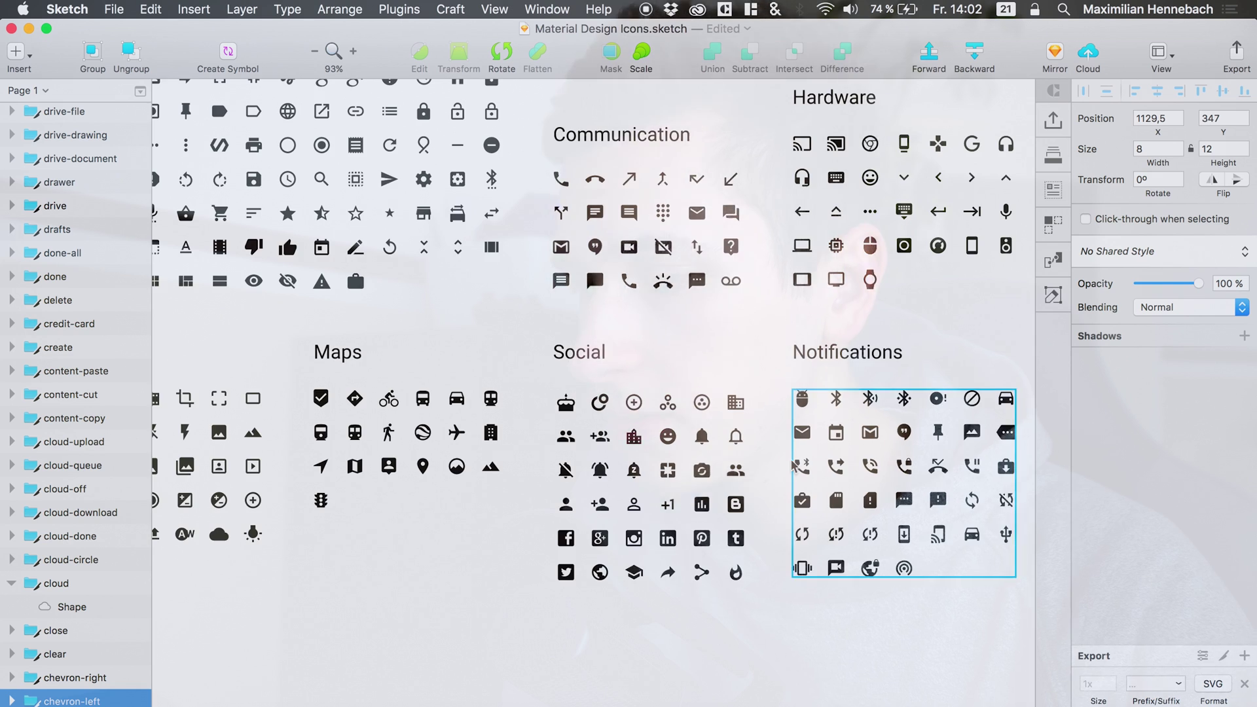
{"action": "scroll", "coordinate": [796, 473], "scroll_direction": "left", "scroll_amount": 4}
{"action": "scroll", "coordinate": [802, 479], "scroll_direction": "left", "scroll_amount": 6}
{"action": "double_click", "coordinate": [330, 378]}
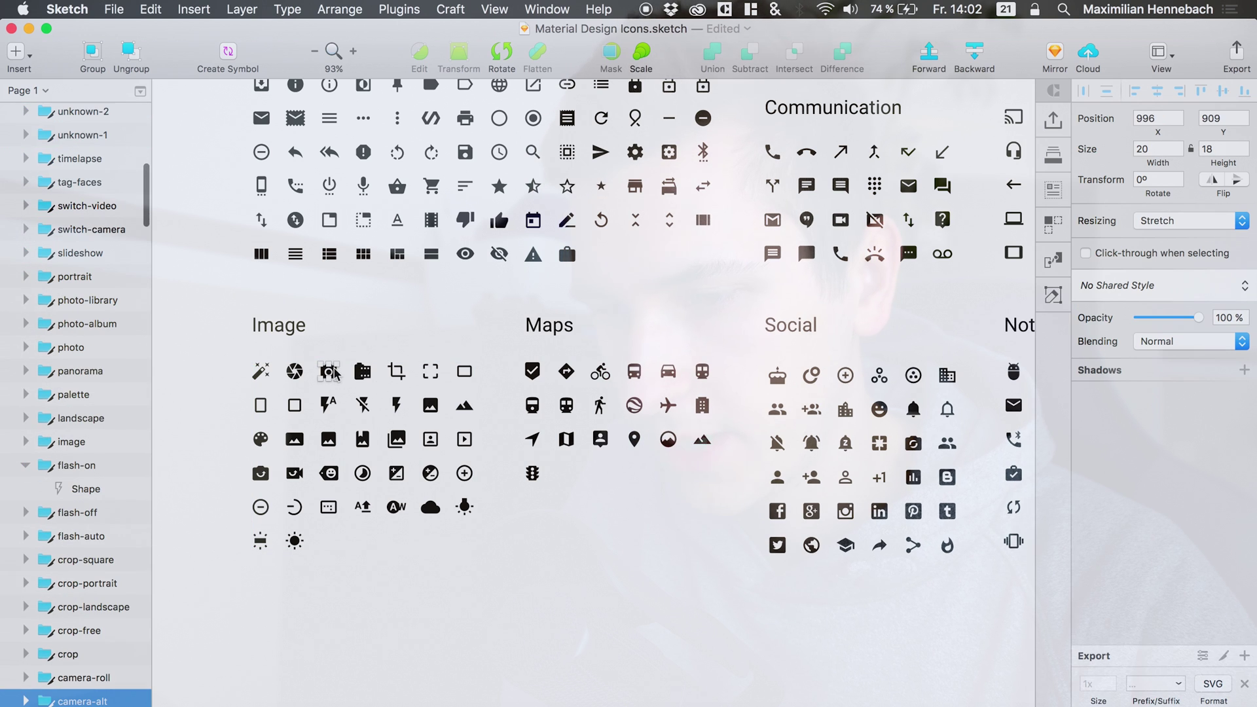
{"action": "key", "text": "ctrl+Up"}
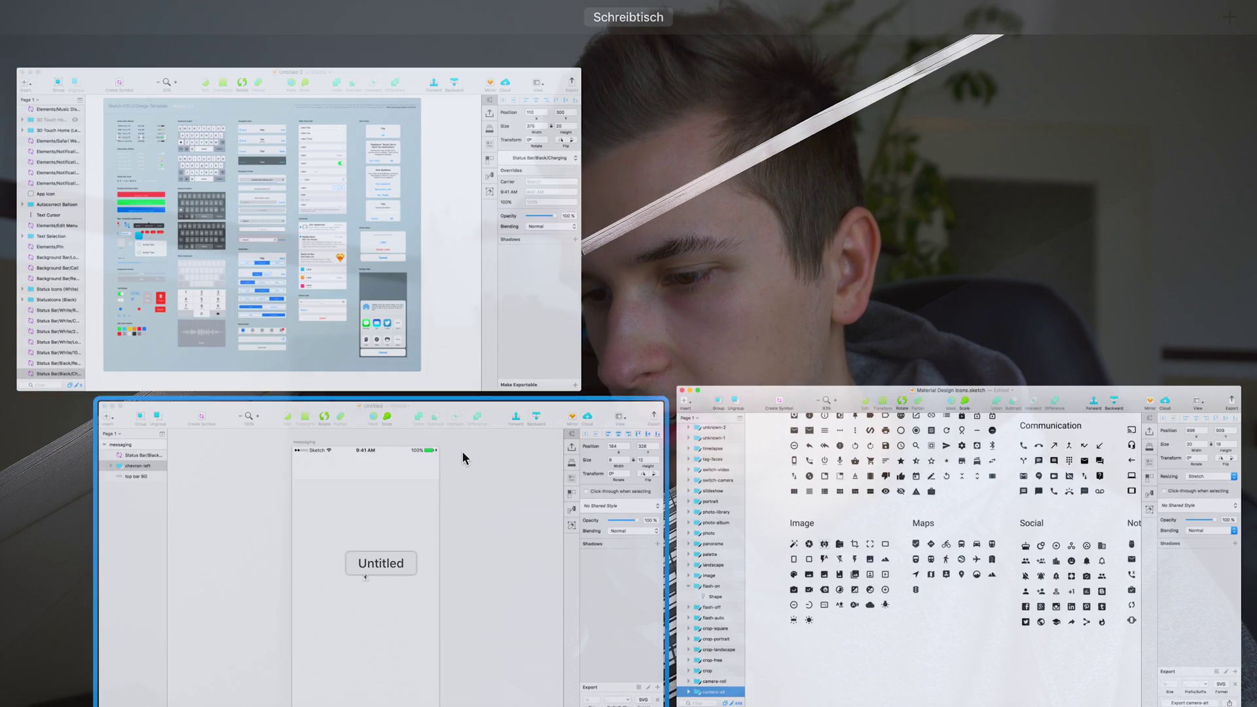
{"action": "left_click", "coordinate": [462, 451]}
{"action": "key", "text": "super+v"}
Select the mic icon in the Audio/Video group of the icon set.
{"action": "key", "text": "ctrl+Up"}
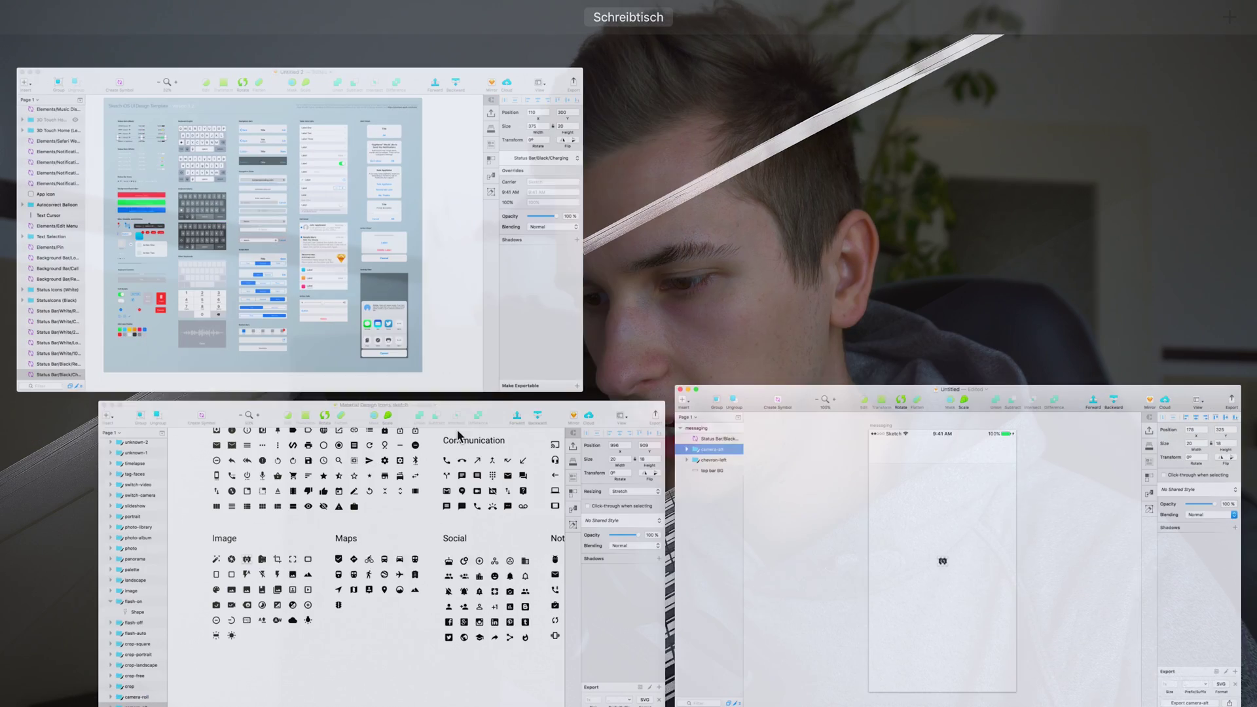
{"action": "left_click", "coordinate": [469, 432]}
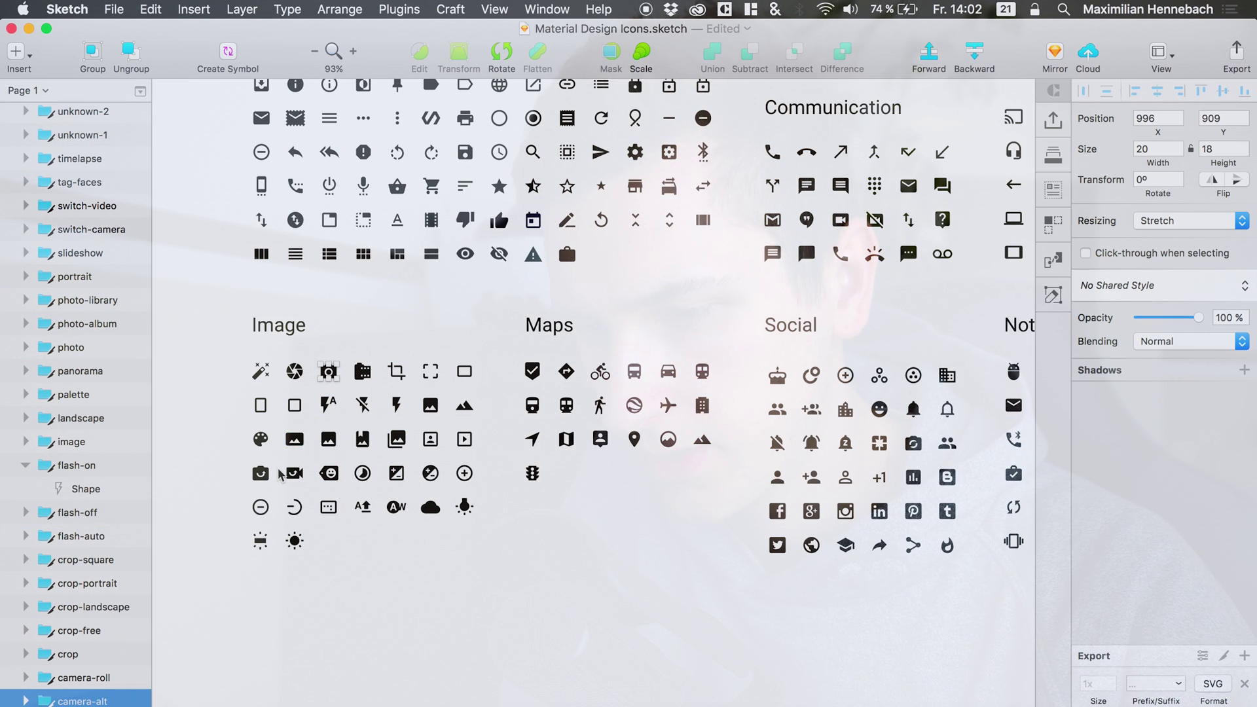
{"action": "scroll", "coordinate": [279, 474], "scroll_direction": "right", "scroll_amount": 3}
{"action": "scroll", "coordinate": [279, 474], "scroll_direction": "up", "scroll_amount": 5}
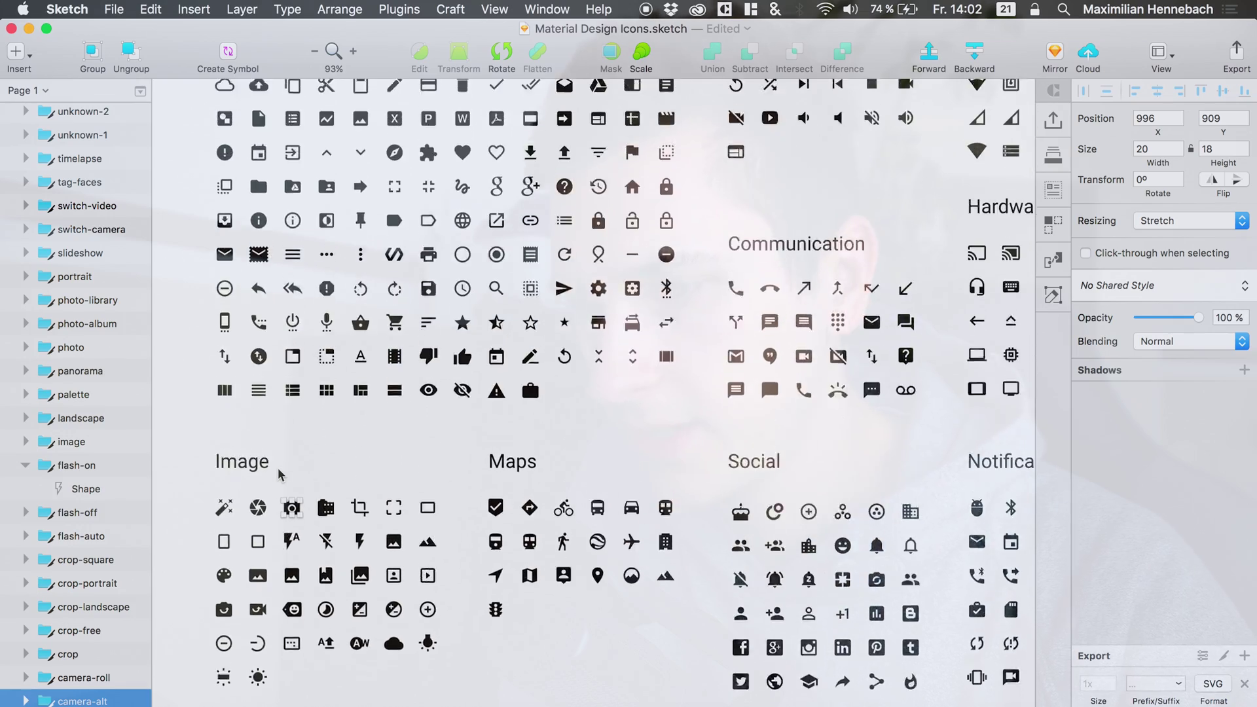
{"action": "scroll", "coordinate": [279, 474], "scroll_direction": "right", "scroll_amount": 5}
{"action": "scroll", "coordinate": [279, 475], "scroll_direction": "left", "scroll_amount": 3}
{"action": "left_click", "coordinate": [272, 345]}
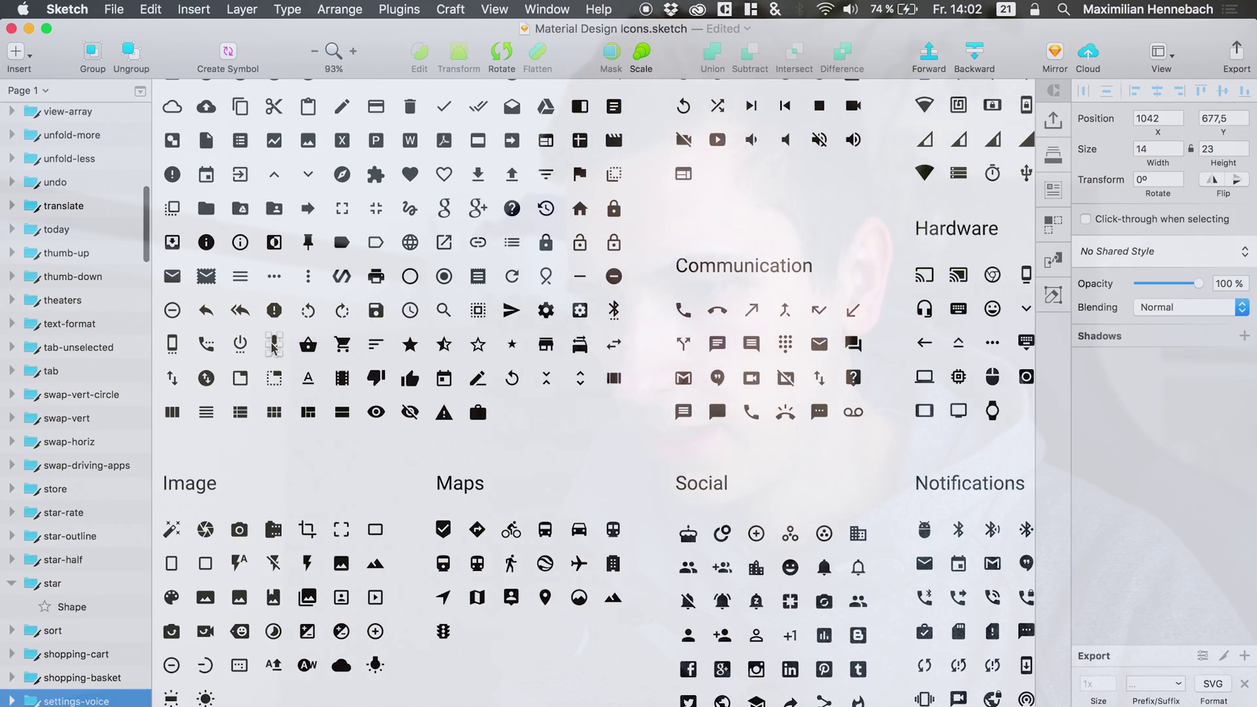
{"action": "scroll", "coordinate": [272, 346], "scroll_direction": "left", "scroll_amount": 2}
{"action": "scroll", "coordinate": [272, 345], "scroll_direction": "up", "scroll_amount": 4}
{"action": "scroll", "coordinate": [271, 345], "scroll_direction": "right", "scroll_amount": 6}
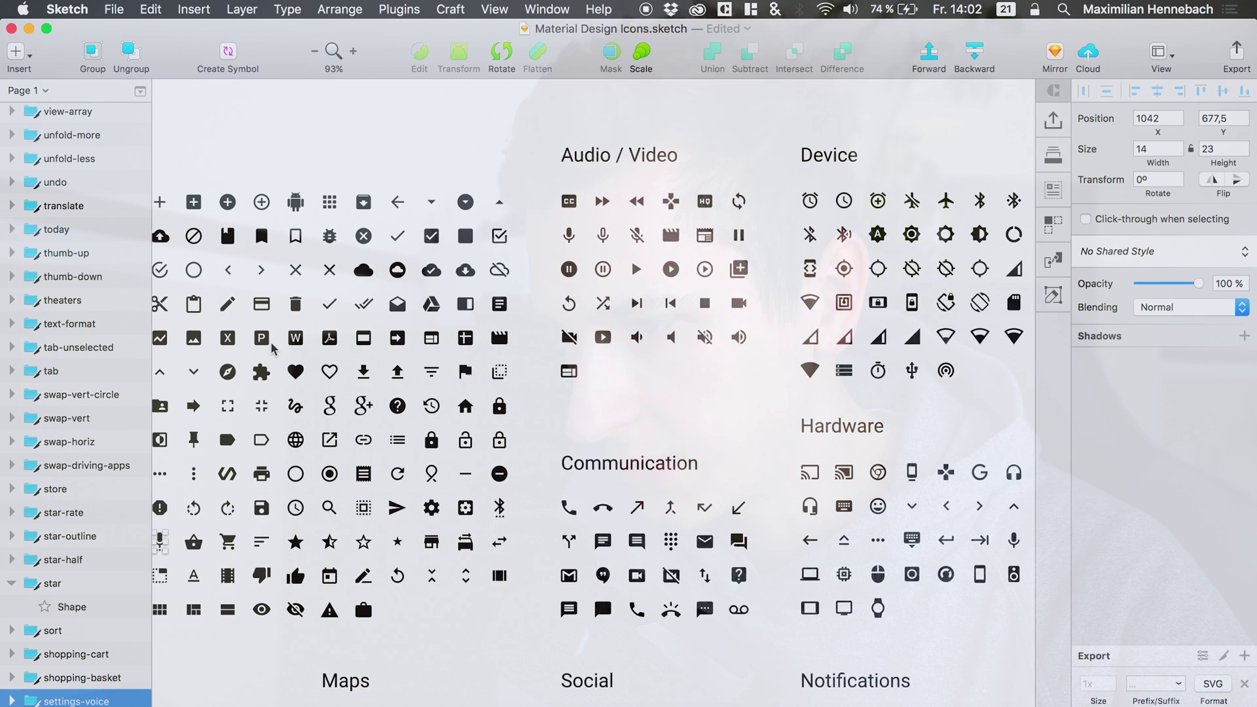
{"action": "left_click", "coordinate": [564, 236]}
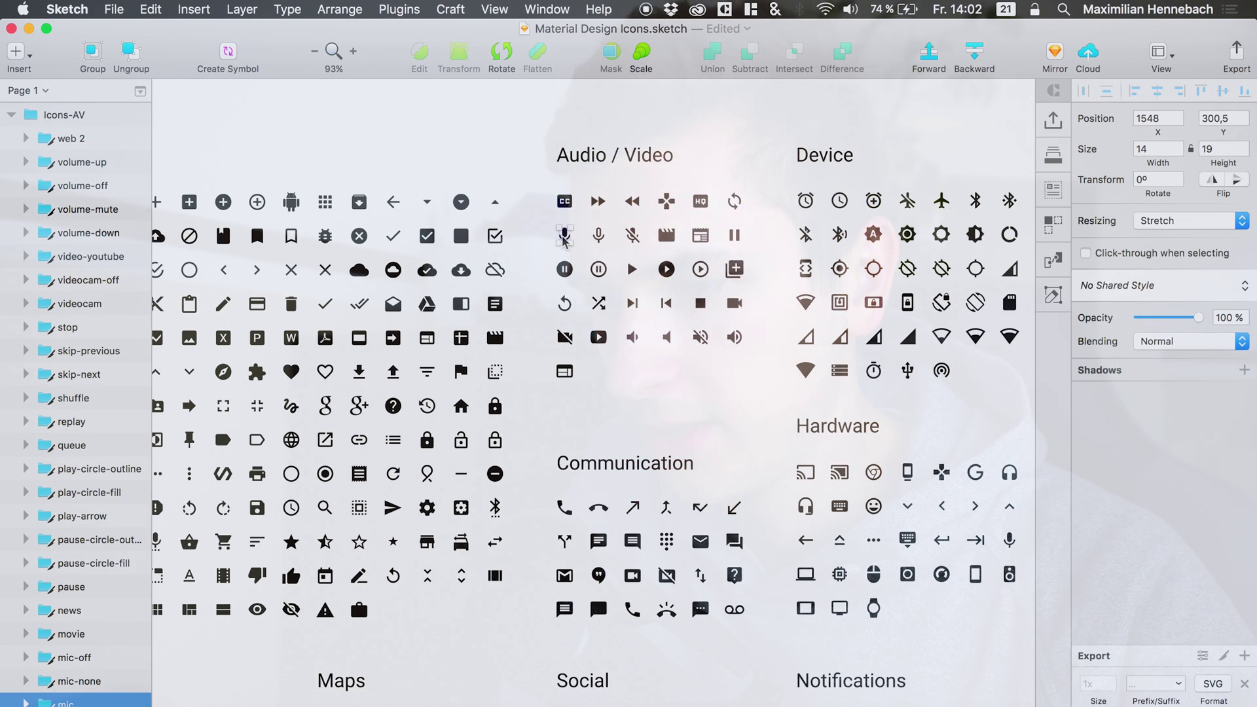
{"action": "key", "text": "ctrl+Up"}
Paste the mic icon into the messaging artboard.
{"action": "left_click", "coordinate": [398, 542]}
{"action": "key", "text": "super+v"}
{"action": "scroll", "coordinate": [466, 304], "scroll_direction": "up", "scroll_amount": 3}
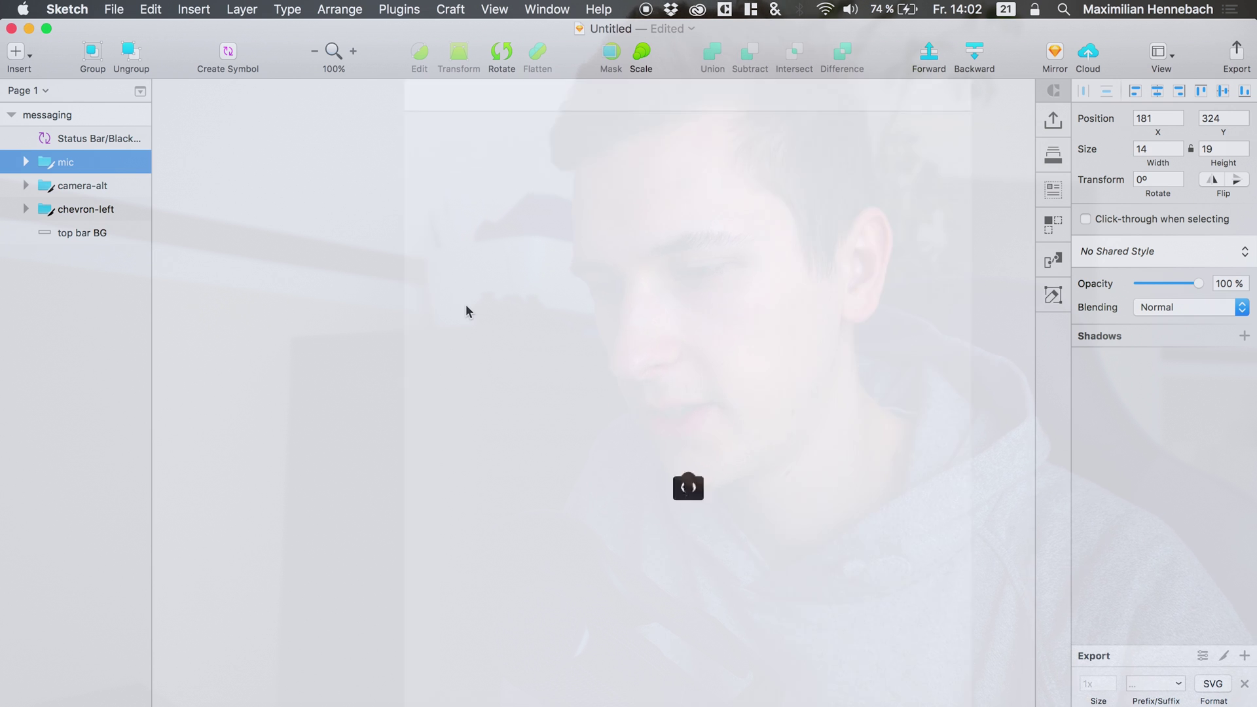
{"action": "scroll", "coordinate": [465, 304], "scroll_direction": "down", "scroll_amount": 5}
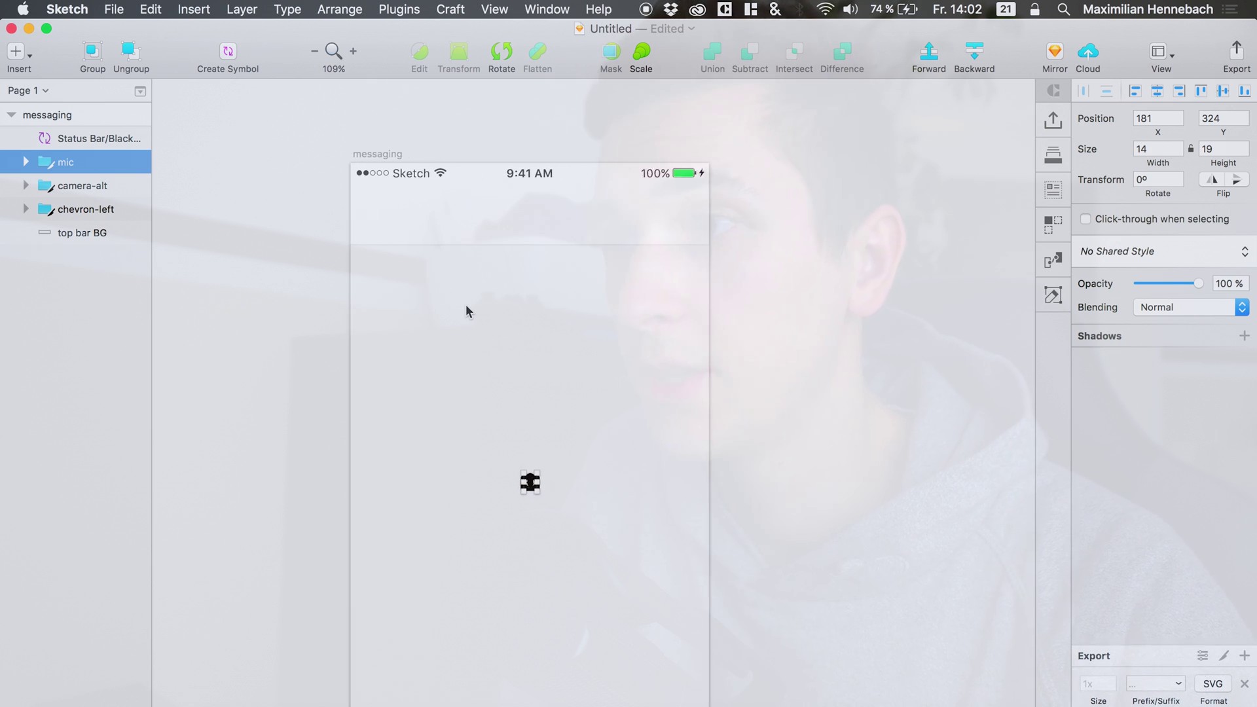
{"action": "scroll", "coordinate": [465, 304], "scroll_direction": "right", "scroll_amount": 1}
Move the chevron Shape out of the chevron-left group.
{"action": "left_click", "coordinate": [82, 233]}
{"action": "left_click", "coordinate": [69, 209]}
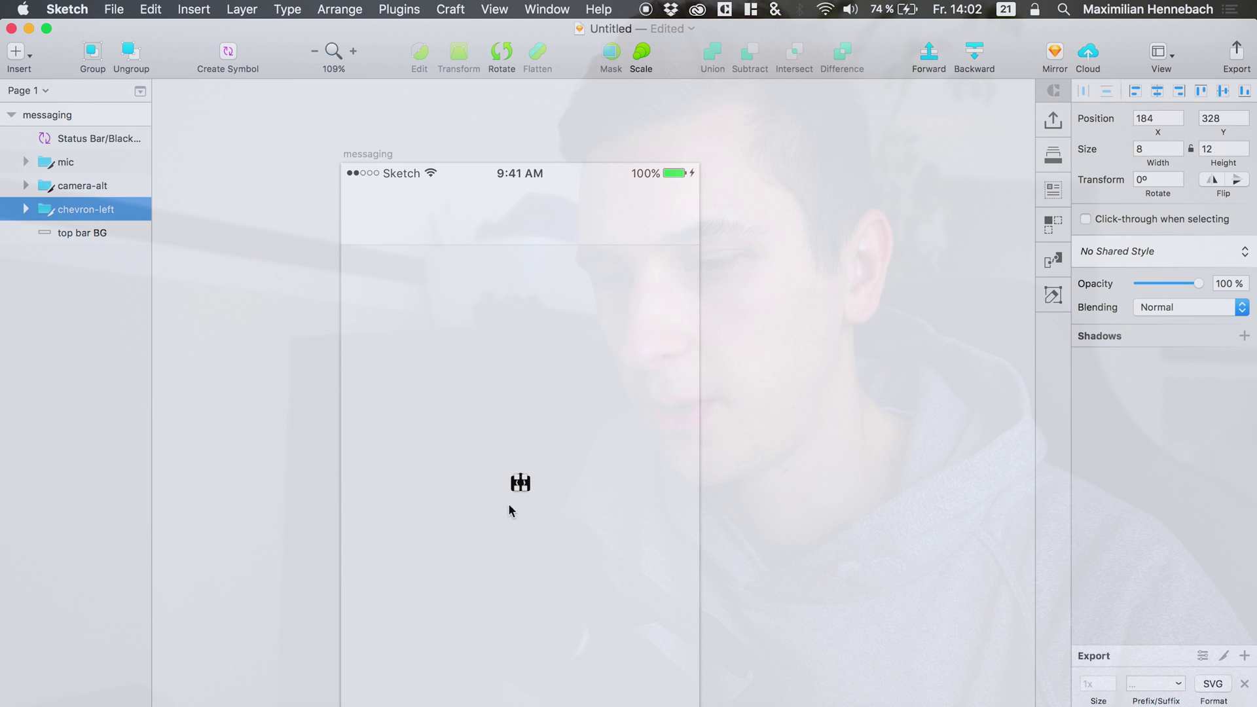
{"action": "left_click", "coordinate": [25, 210]}
{"action": "left_click", "coordinate": [79, 235]}
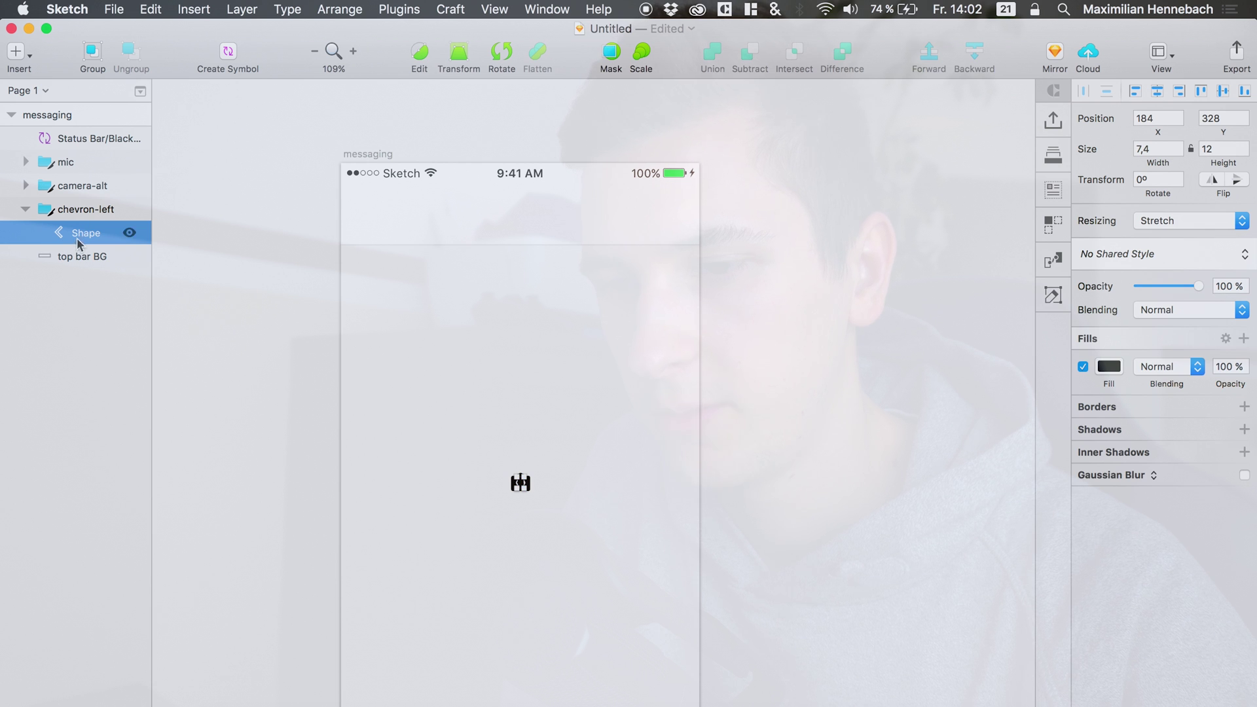
{"action": "left_click", "coordinate": [77, 217]}
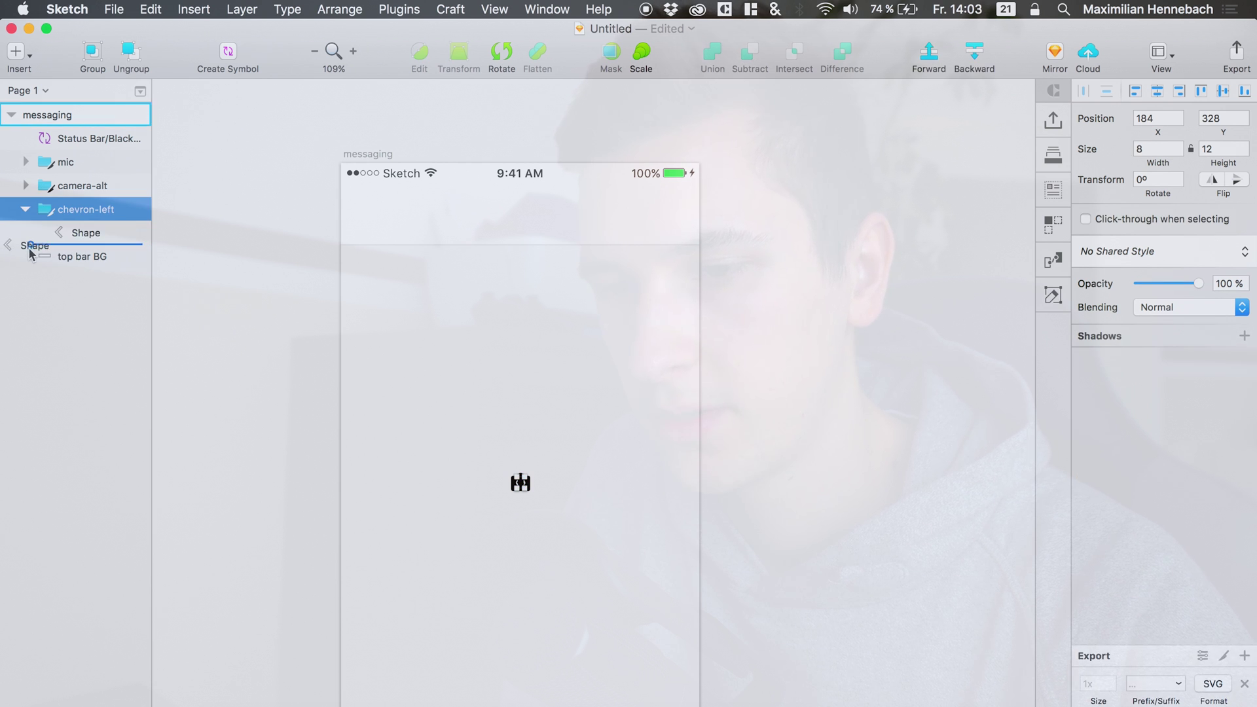
{"action": "left_click_drag", "start_coordinate": [29, 247], "coordinate": [29, 246]}
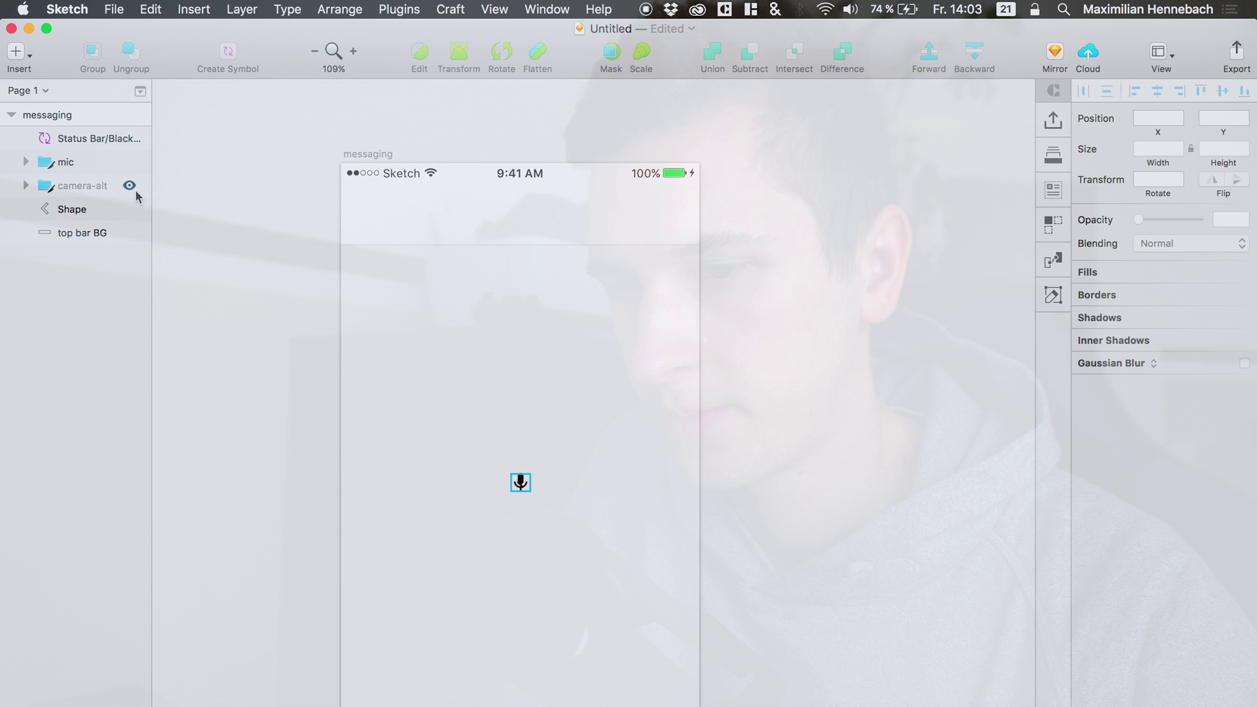
{"action": "left_click", "coordinate": [39, 210]}
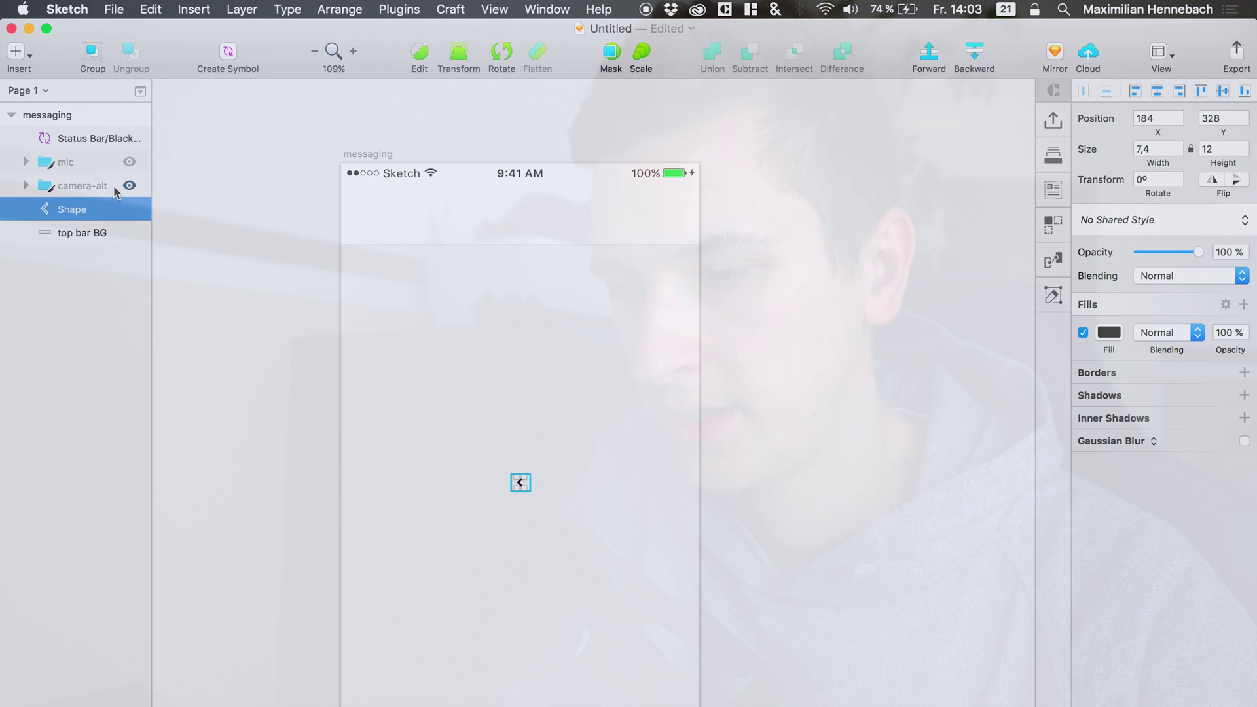
Place the chevron at the top bar's left (18, 37) and enlarge it to 14.8×24.
{"action": "key", "text": "shift+Left"}
{"action": "key", "text": "shift+Up"}
{"action": "key", "text": "shift+Up"}
{"action": "key", "text": "shift+Left"}
{"action": "key", "text": "shift+Left"}
{"action": "key", "text": "shift+Left"}
{"action": "key", "text": "shift+Left"}
{"action": "key", "text": "shift+Up"}
{"action": "key", "text": "shift+Up"}
{"action": "key", "text": "shift+Up"}
{"action": "key", "text": "shift+Up"}
{"action": "key", "text": "shift+Up"}
{"action": "key", "text": "shift+Left"}
{"action": "key", "text": "shift+Left"}
{"action": "key", "text": "shift+Left"}
{"action": "key", "text": "shift+Up"}
{"action": "key", "text": "shift+Up"}
{"action": "key", "text": "shift+Up"}
{"action": "key", "text": "shift+Up"}
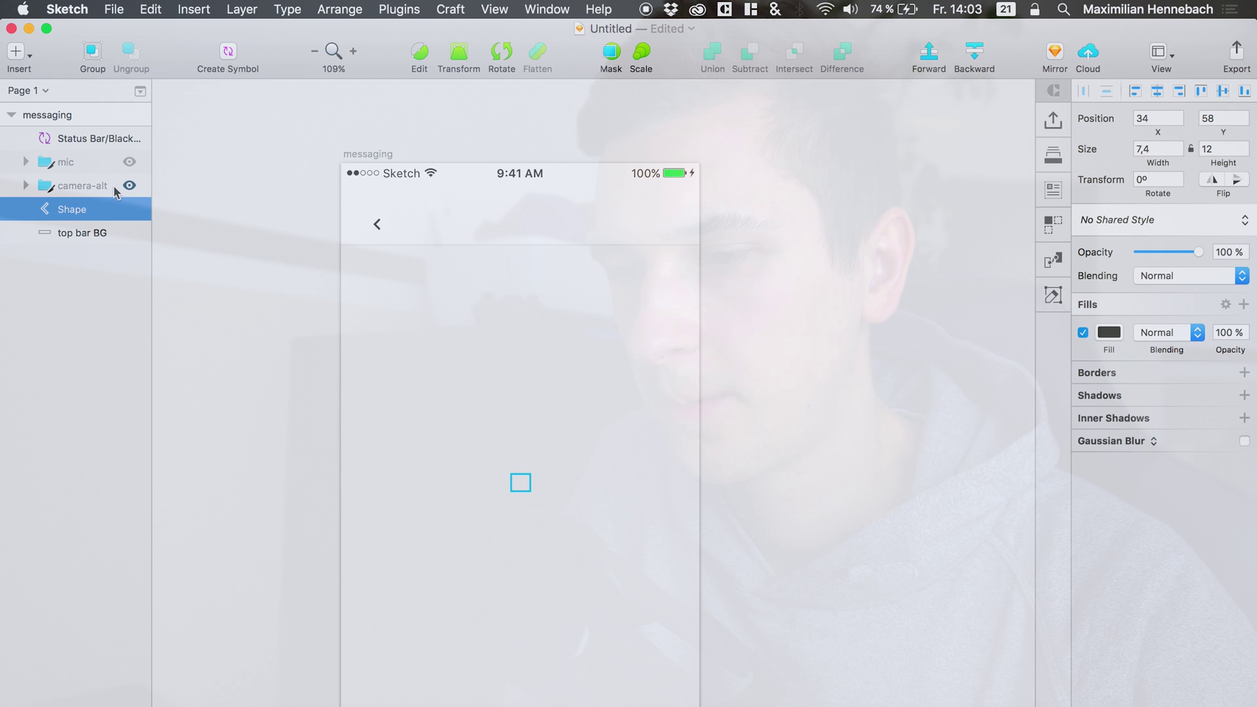
{"action": "key", "text": "Left"}
{"action": "key", "text": "Left"}
{"action": "key", "text": "Up"}
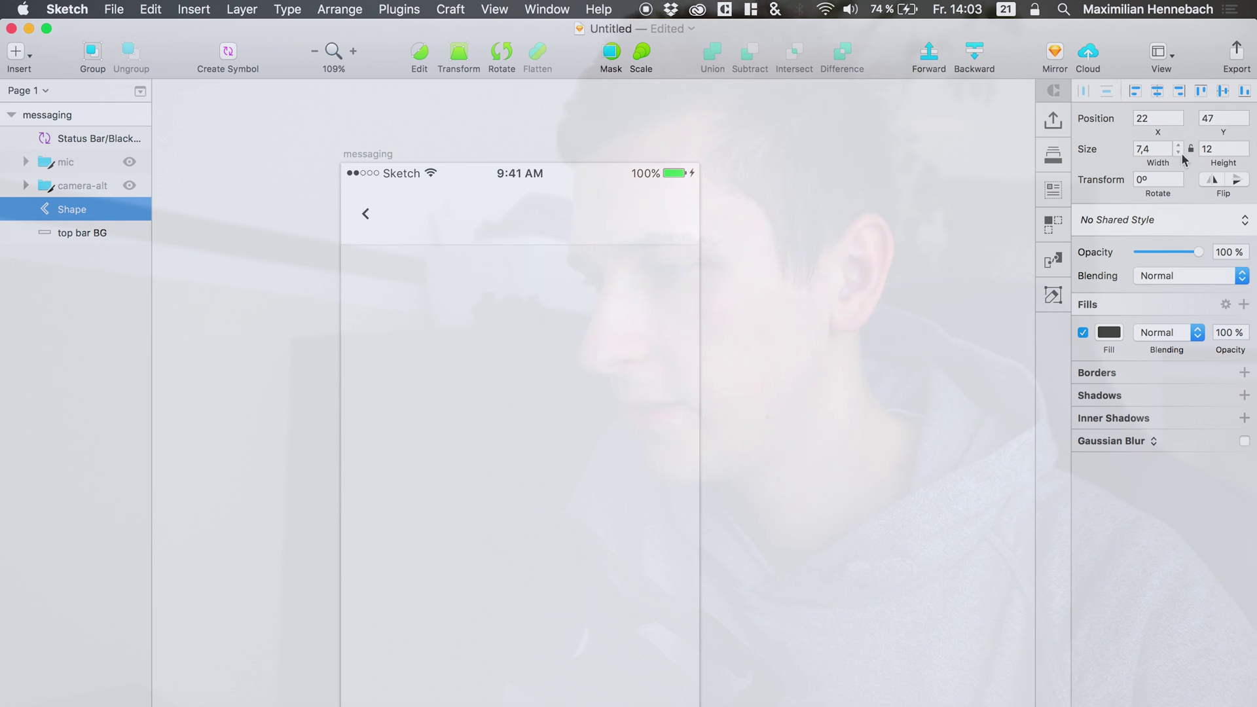
{"action": "left_click_drag", "start_coordinate": [1216, 163], "coordinate": [1218, 163]}
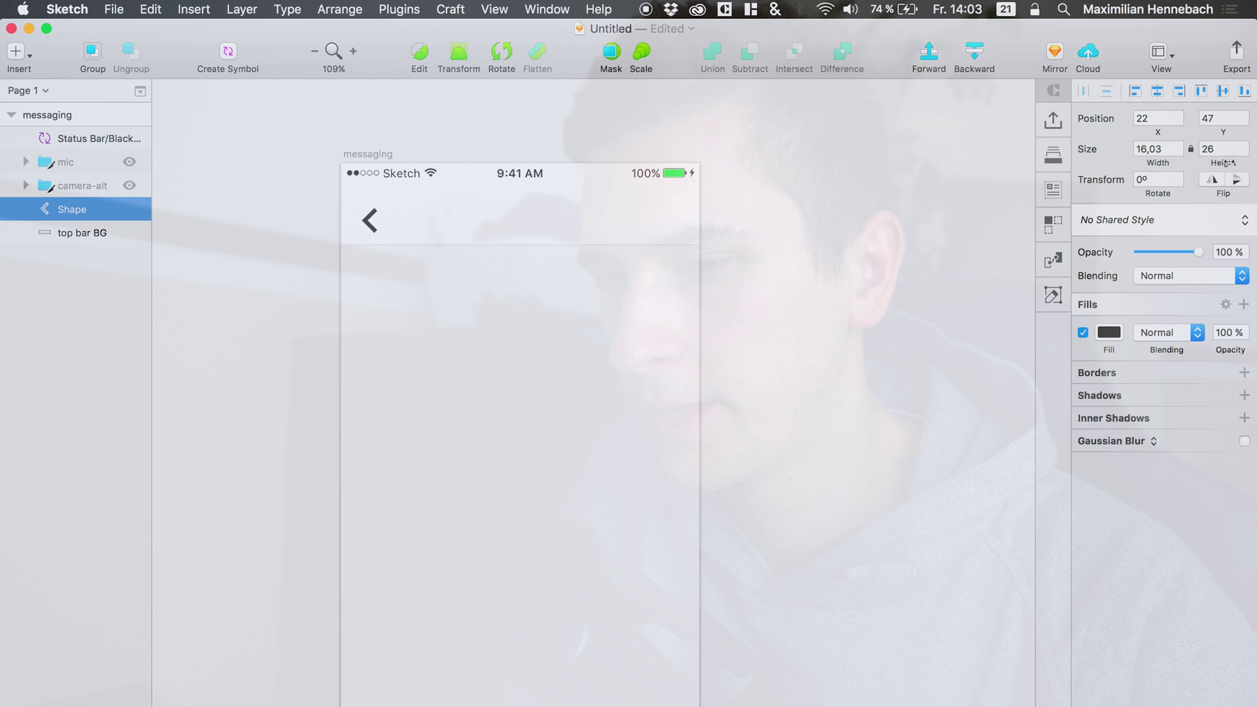
{"action": "key", "text": "shift+Up"}
{"action": "key", "text": "shift+Up"}
{"action": "key", "text": "shift+Down"}
{"action": "key", "text": "Left"}
{"action": "key", "text": "Left"}
{"action": "key", "text": "Left"}
{"action": "key", "text": "Left"}
{"action": "key", "text": "Left"}
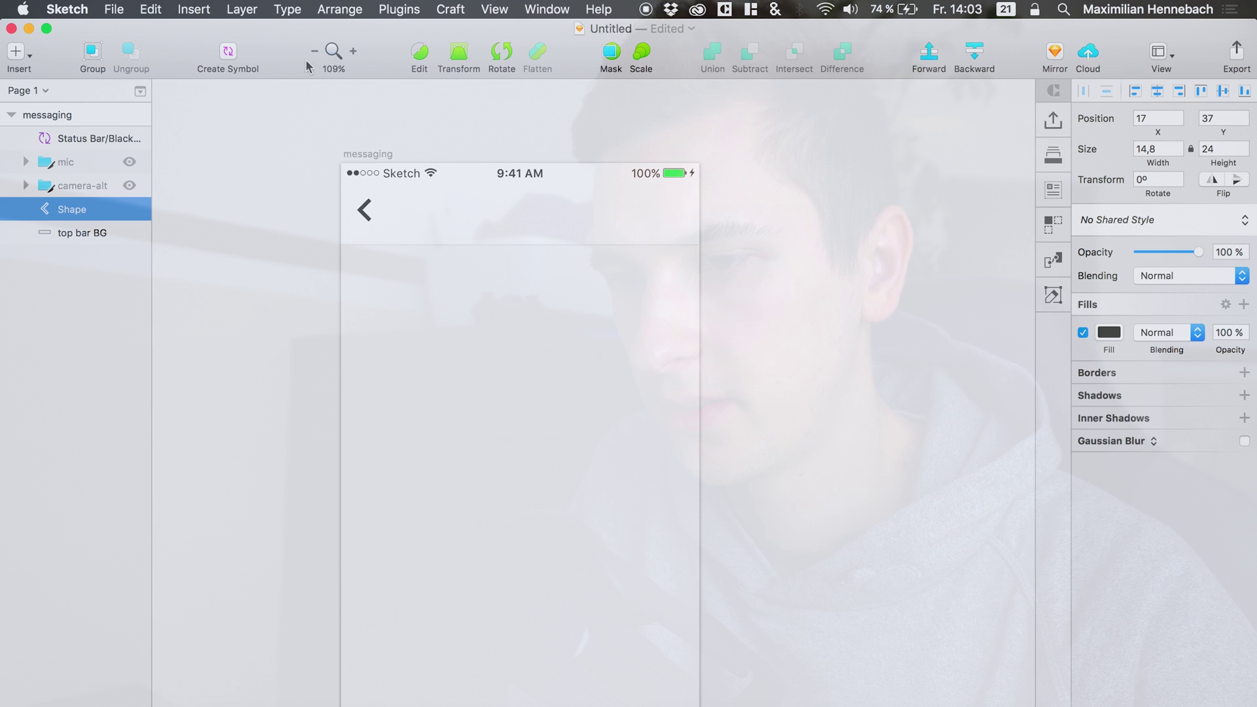
{"action": "left_click", "coordinate": [315, 49]}
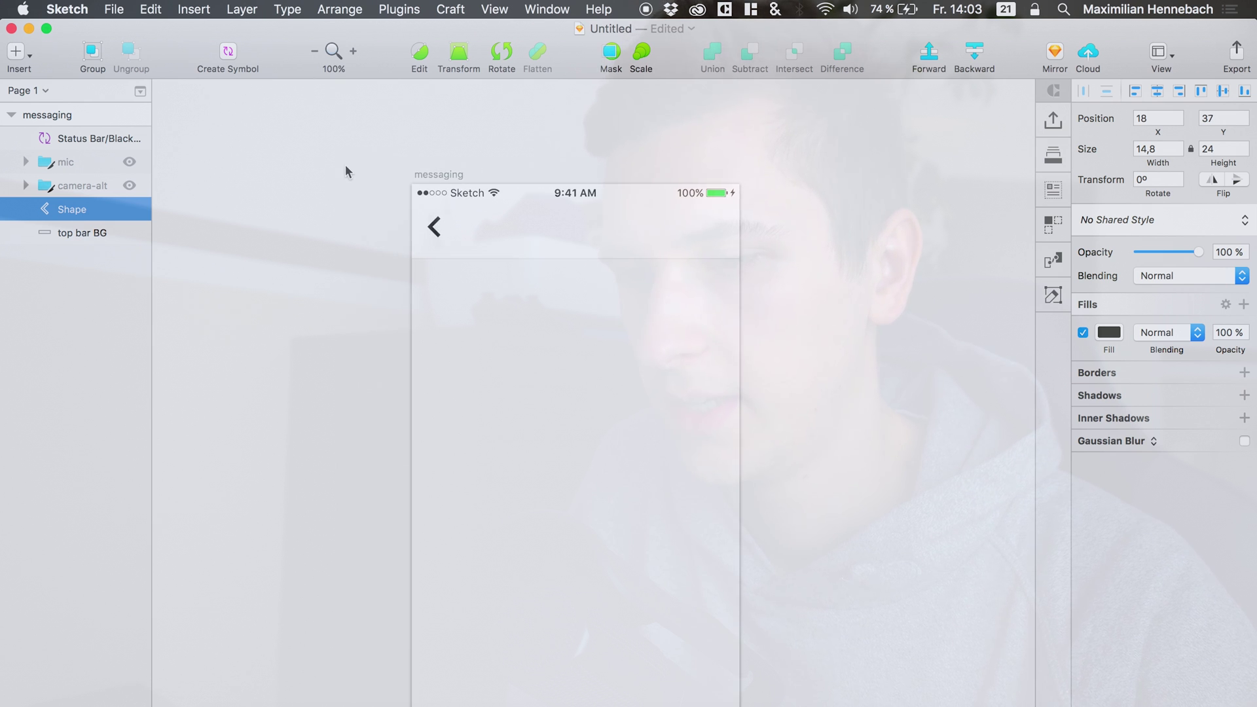
Recolour the back chevron to grey 666666 and nudge it slightly right to x 10.
{"action": "left_click", "coordinate": [1110, 332]}
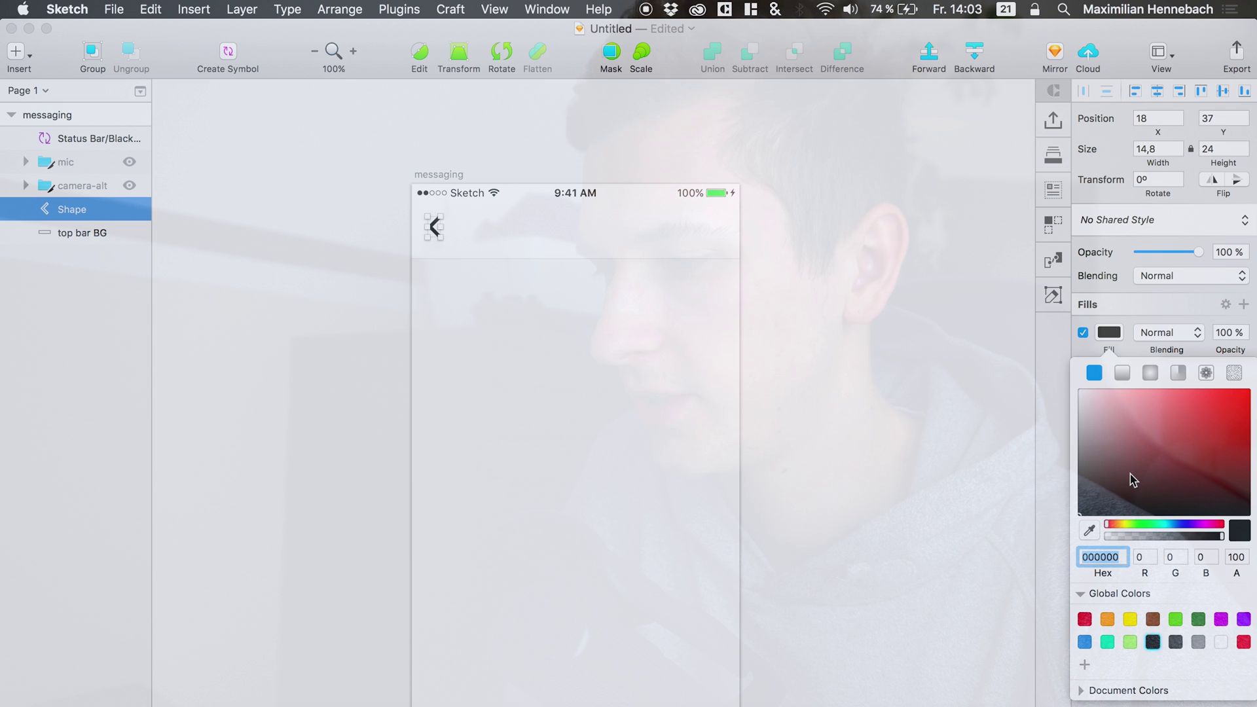
{"action": "mouse_move", "coordinate": [1130, 474]}
{"action": "left_mouse_down"}
{"action": "mouse_move", "coordinate": [993, 452]}
{"action": "mouse_move", "coordinate": [983, 465]}
{"action": "left_mouse_up"}
{"action": "left_click", "coordinate": [73, 214]}
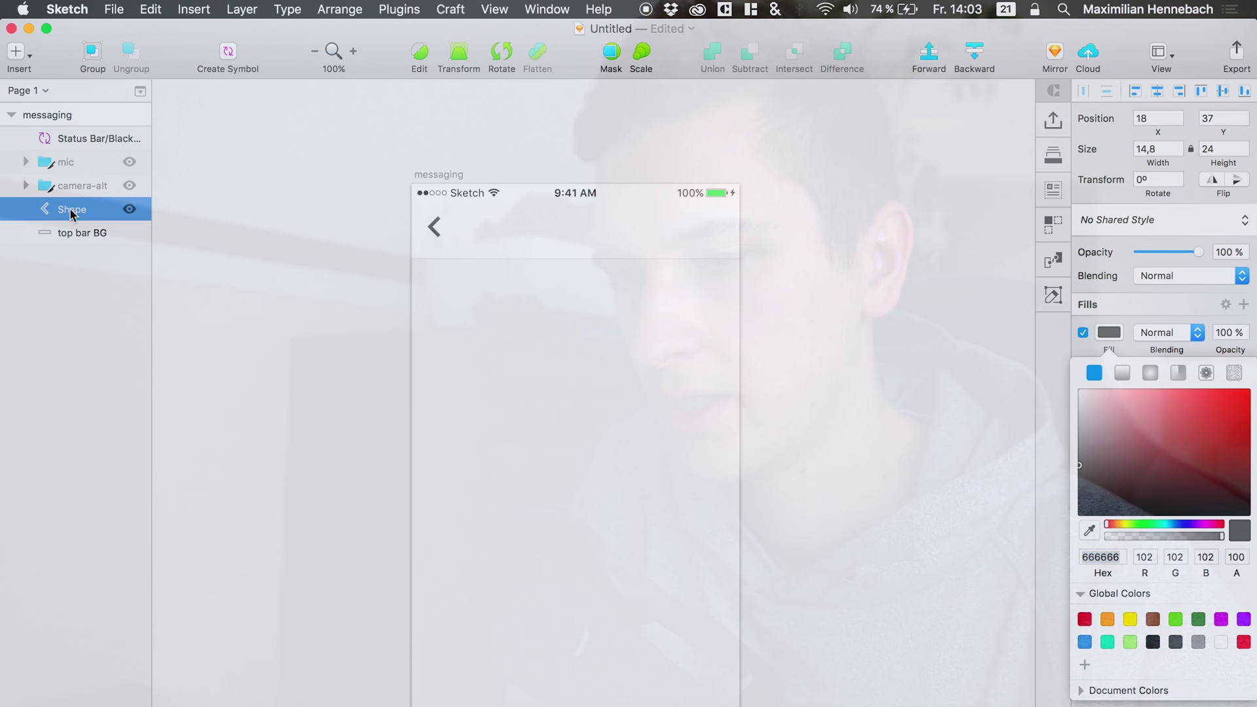
{"action": "left_click", "coordinate": [99, 233]}
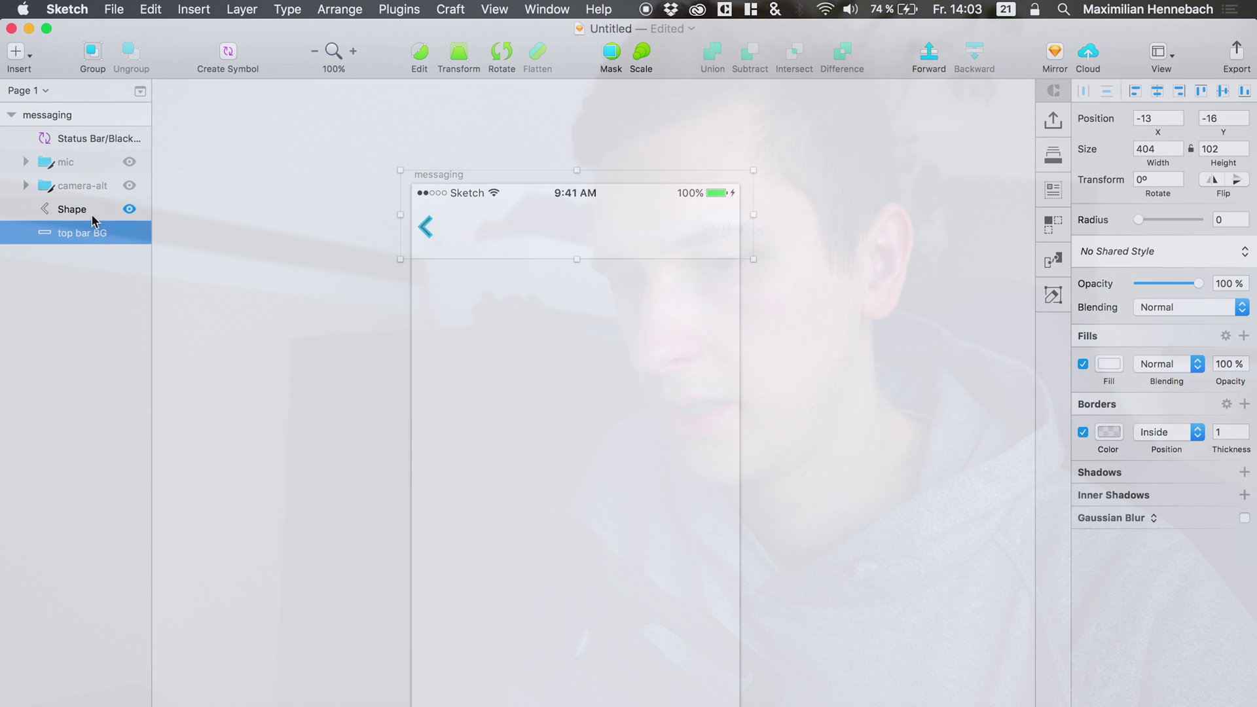
{"action": "left_click", "coordinate": [84, 209]}
{"action": "key", "text": "Right"}
{"action": "key", "text": "Right"}
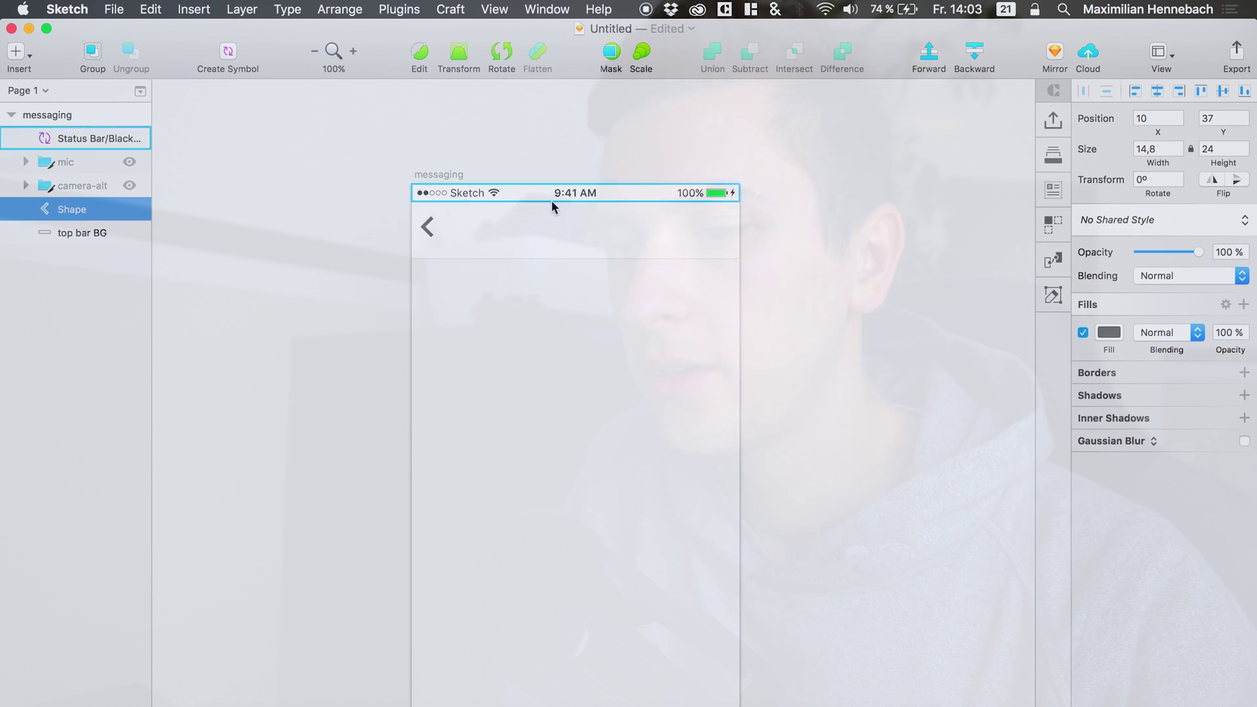
{"action": "left_click", "coordinate": [65, 233]}
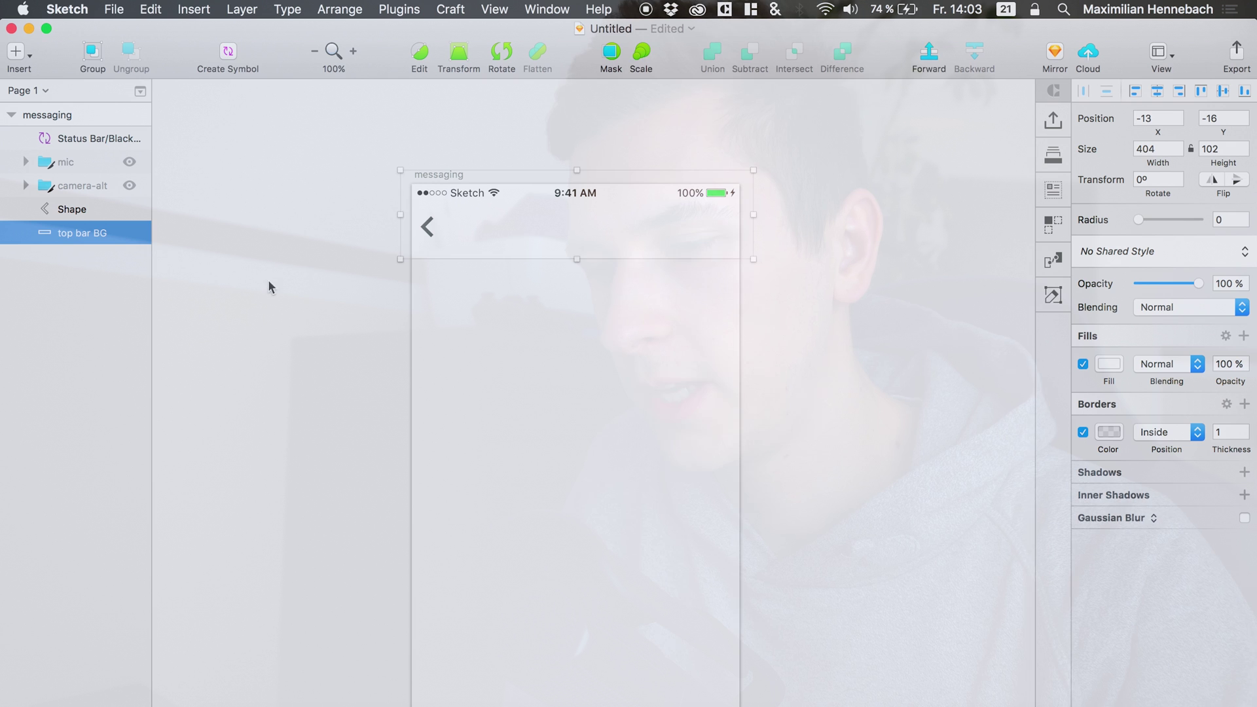
Add a title text box in the top bar set to Helvetica Neue Medium.
{"action": "key", "text": "t"}
{"action": "left_click_drag", "start_coordinate": [458, 220], "coordinate": [579, 237]}
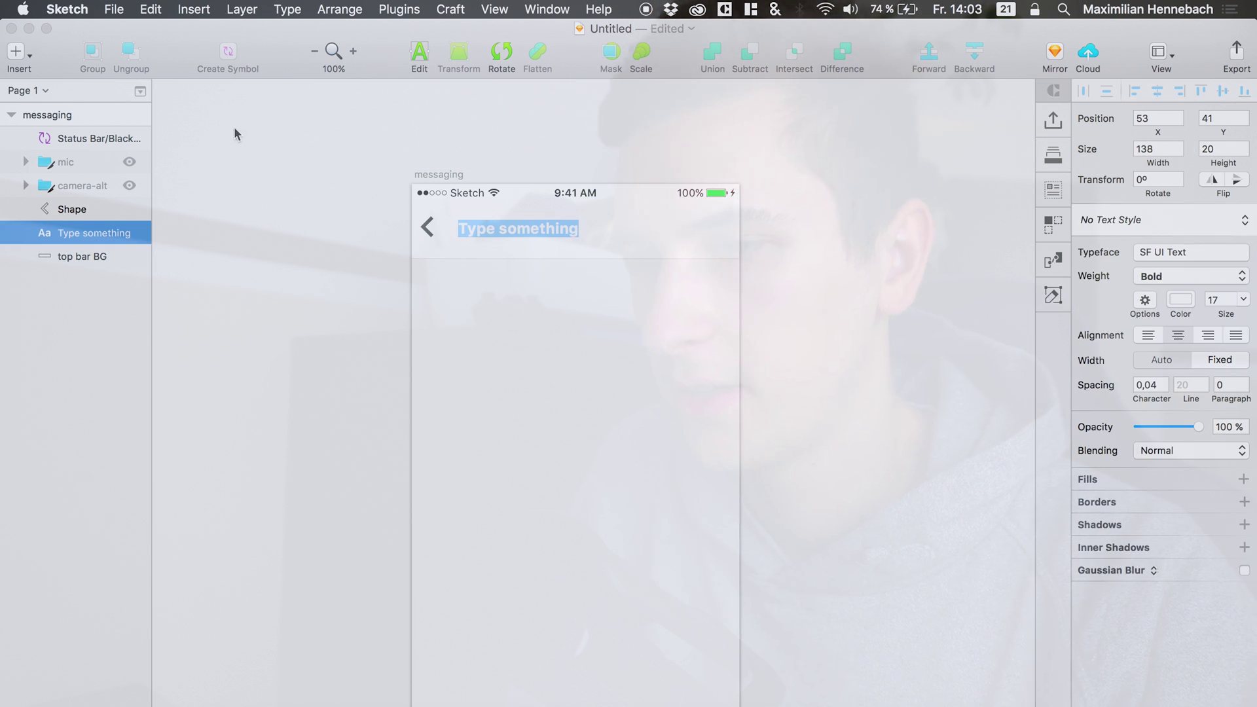
{"action": "left_click", "coordinate": [1171, 253]}
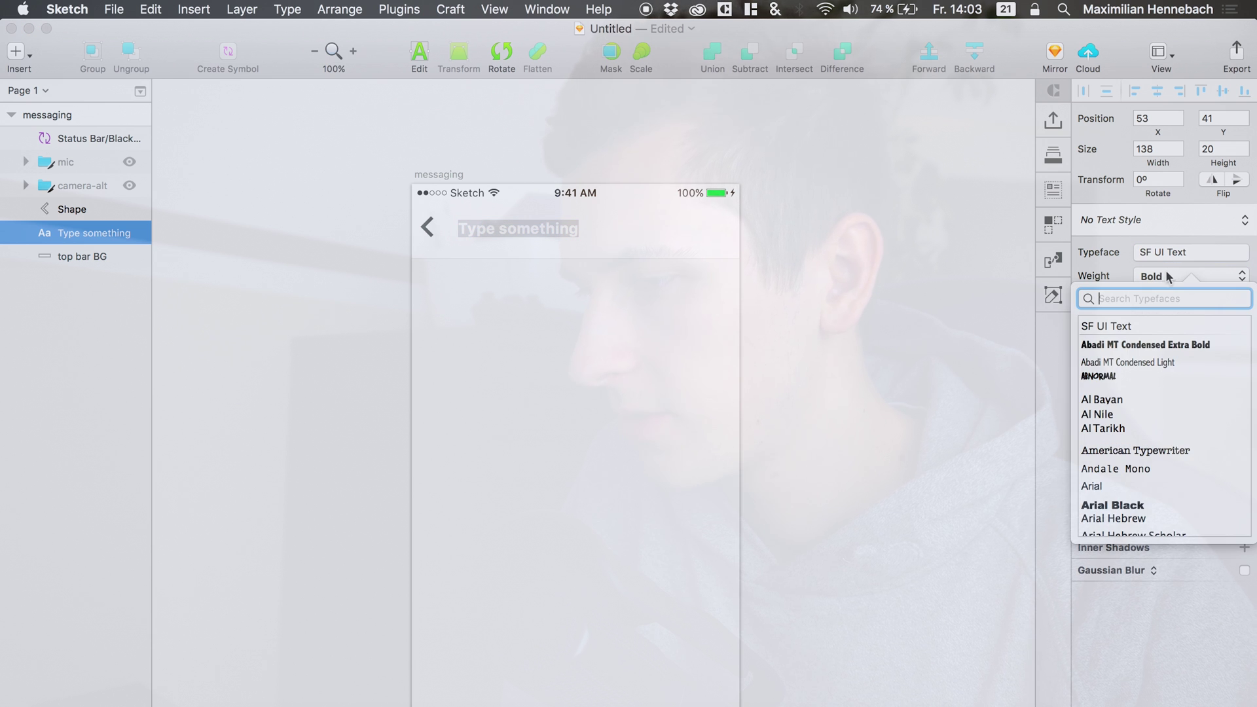
{"action": "scroll", "coordinate": [1107, 419], "scroll_direction": "down", "scroll_amount": 10}
{"action": "scroll", "coordinate": [1106, 443], "scroll_direction": "down", "scroll_amount": 5}
{"action": "scroll", "coordinate": [1105, 443], "scroll_direction": "down", "scroll_amount": 10}
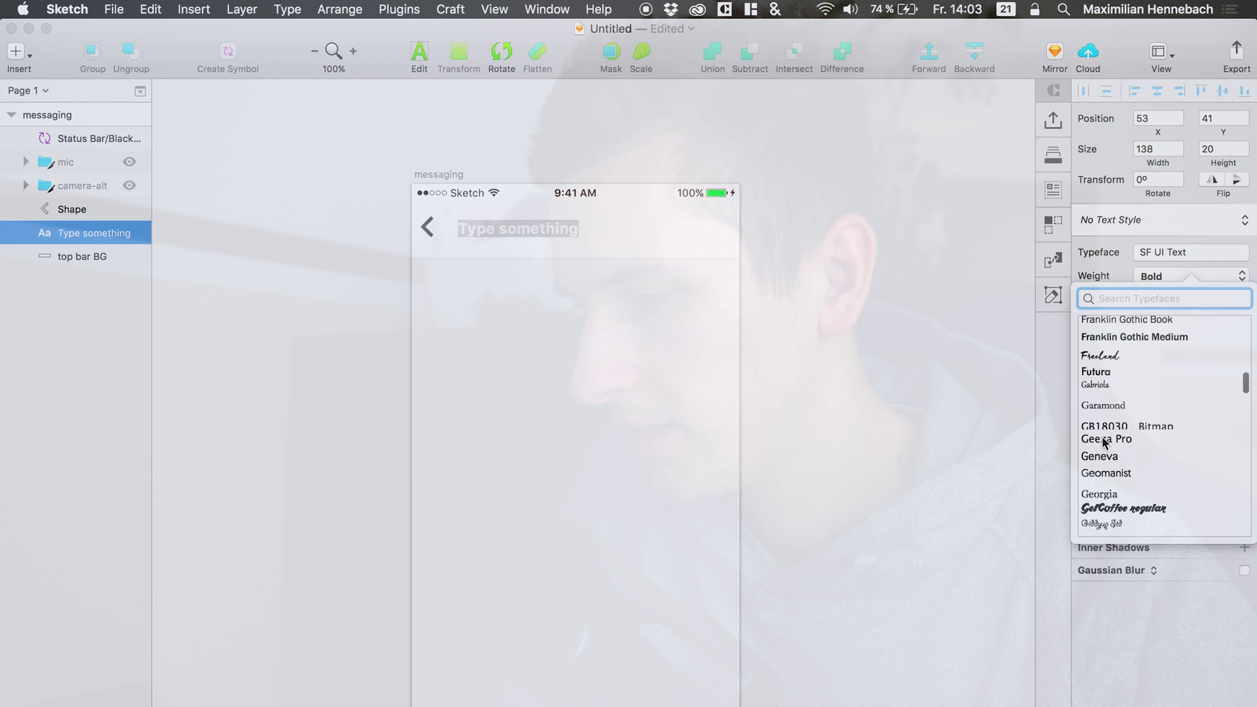
{"action": "type", "text": "helv"}
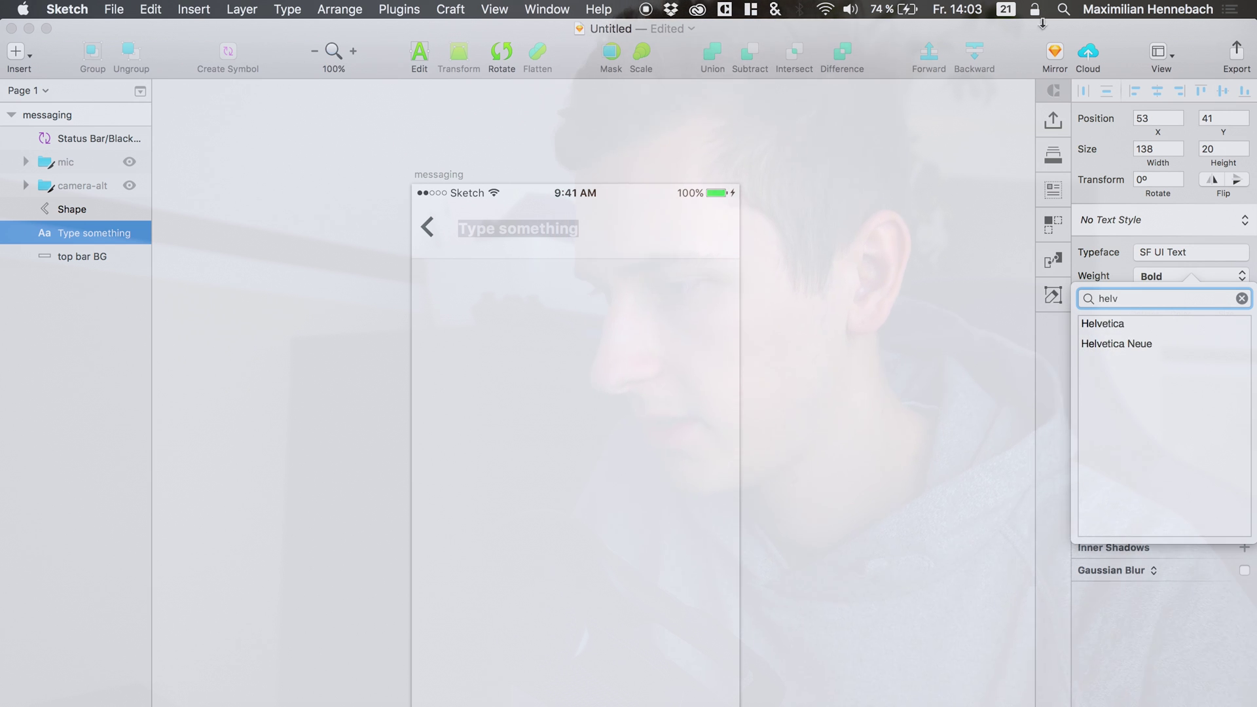
{"action": "left_click", "coordinate": [1098, 343]}
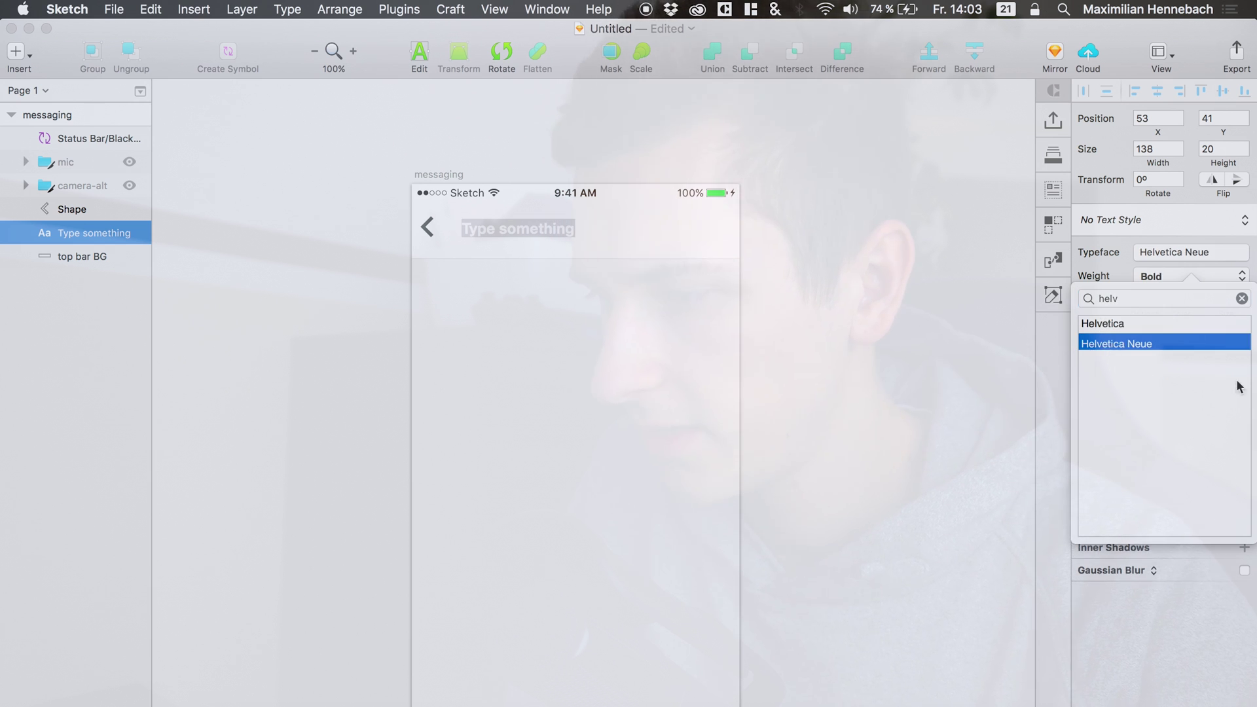
{"action": "left_click", "coordinate": [1242, 299]}
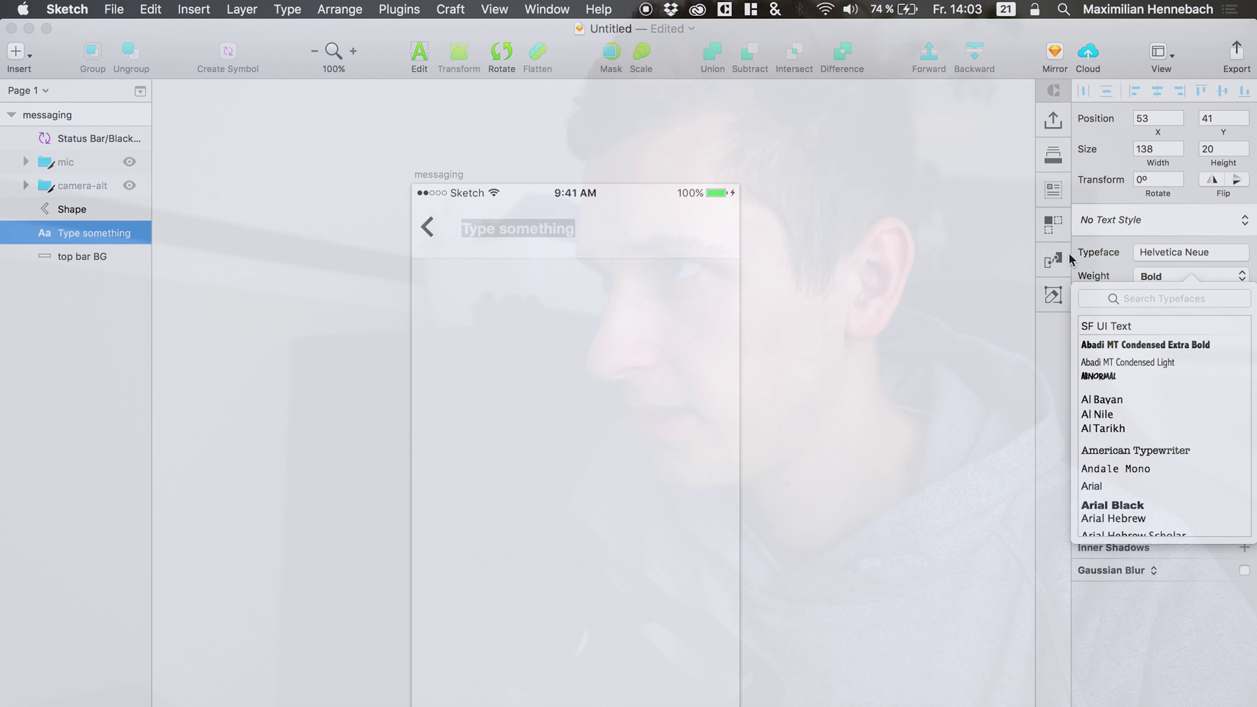
{"action": "left_click", "coordinate": [1156, 276]}
{"action": "left_click", "coordinate": [1173, 276]}
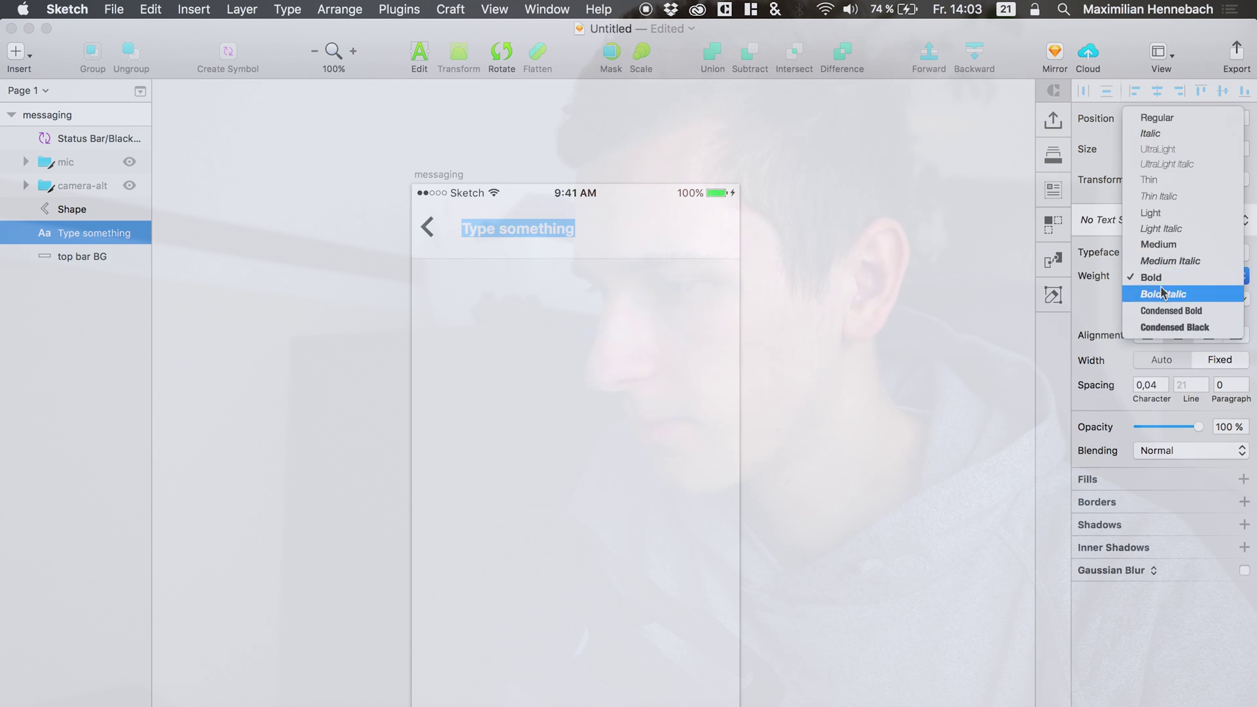
{"action": "left_click", "coordinate": [1162, 248]}
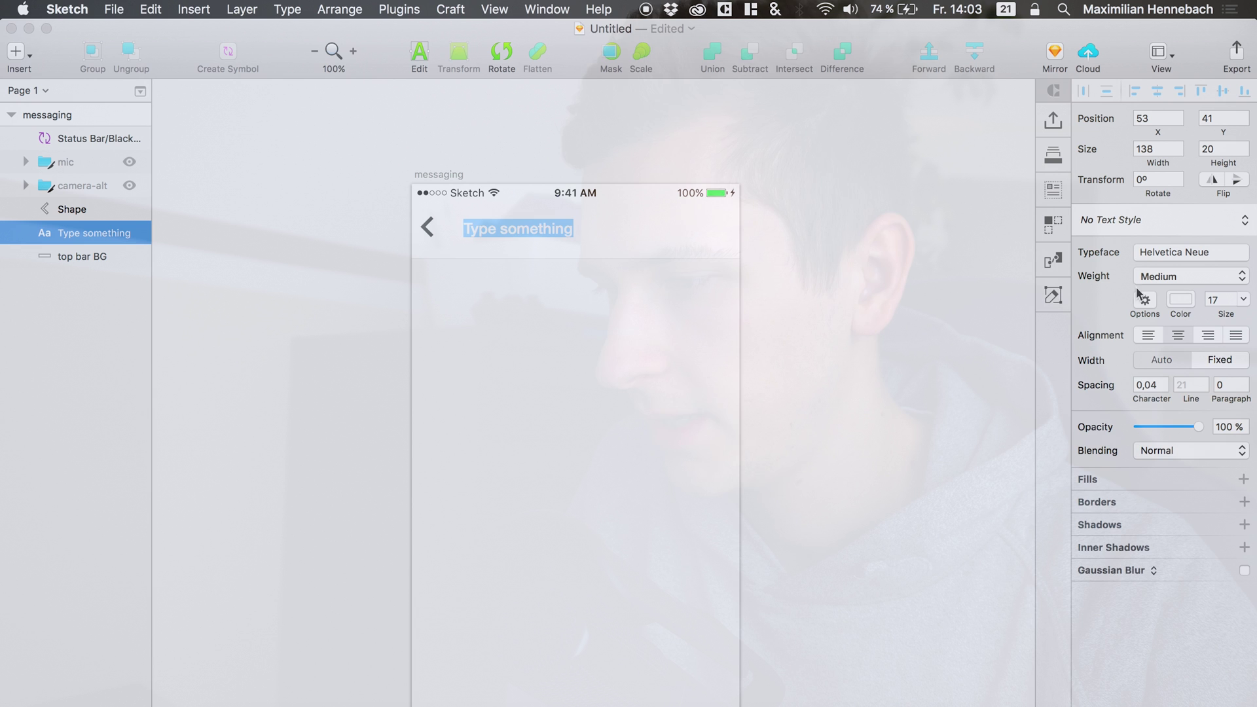
Colour the title with the back arrow's grey, darkened to 3D3D3D.
{"action": "left_click", "coordinate": [1182, 300]}
{"action": "left_click", "coordinate": [1090, 476]}
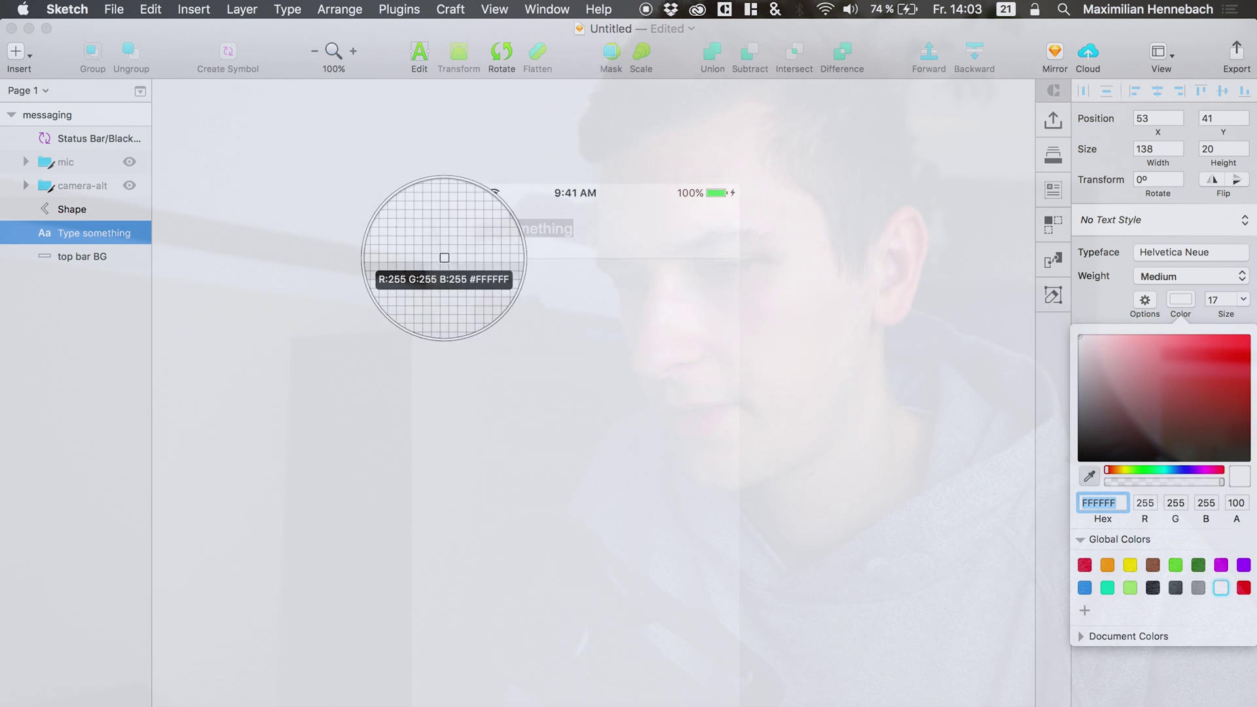
{"action": "left_click", "coordinate": [431, 236]}
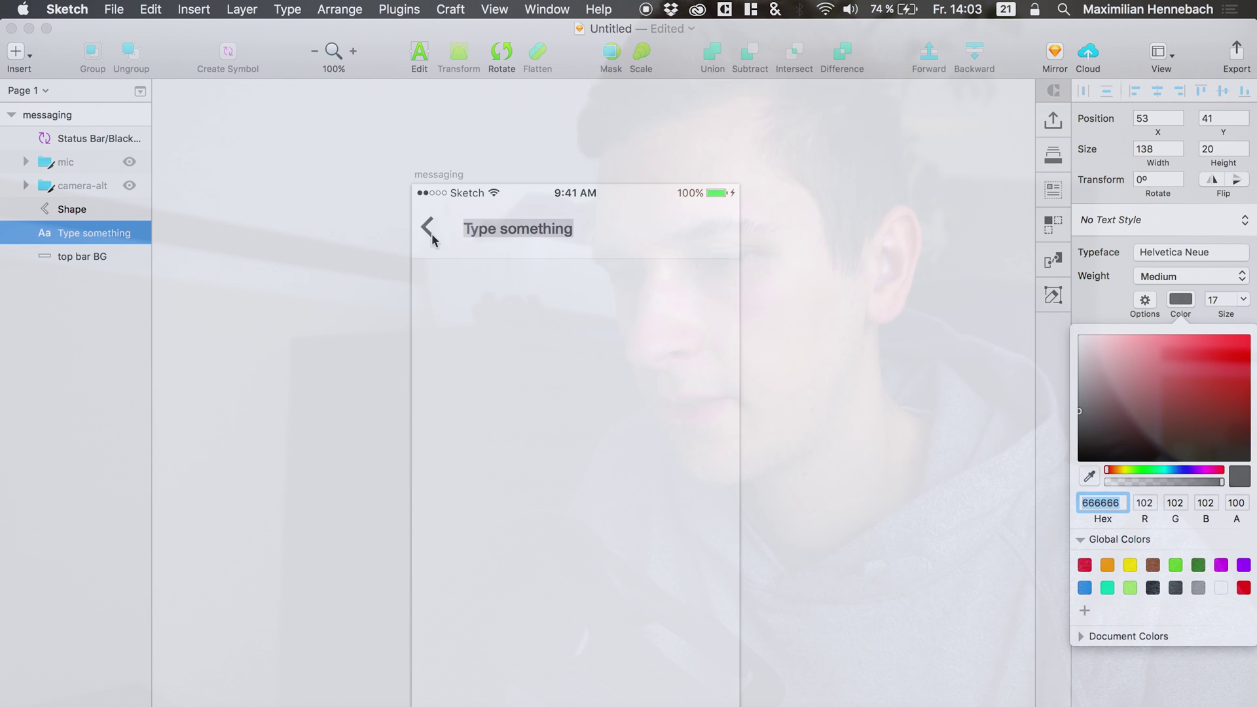
{"action": "left_click_drag", "start_coordinate": [1101, 428], "coordinate": [1019, 431]}
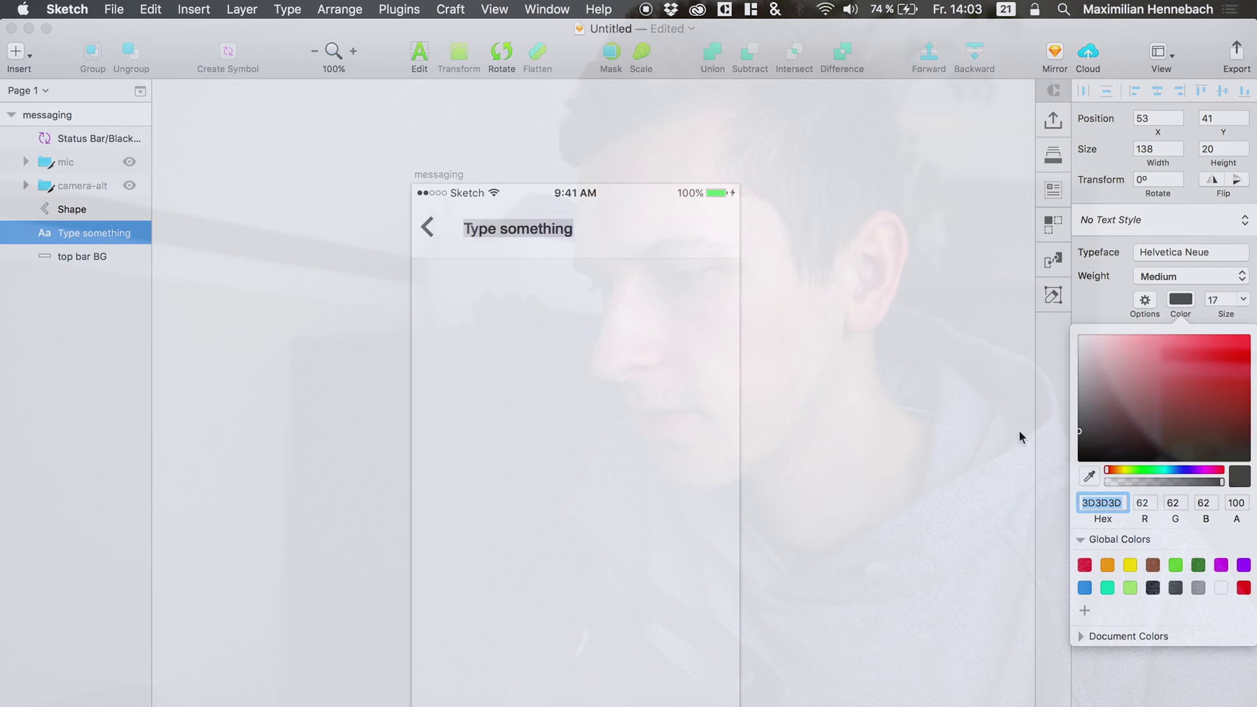
Replace the placeholder with the contact's full name and centre it horizontally.
{"action": "left_click", "coordinate": [516, 230]}
{"action": "key", "text": "super+a"}
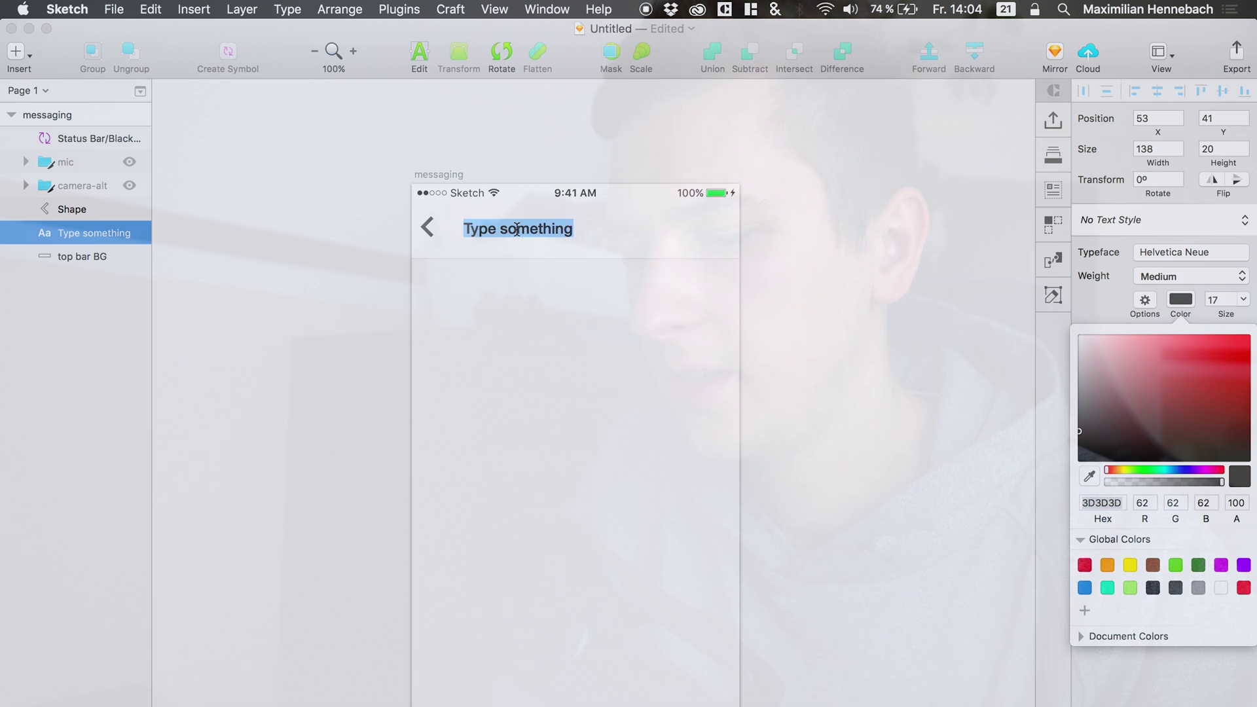
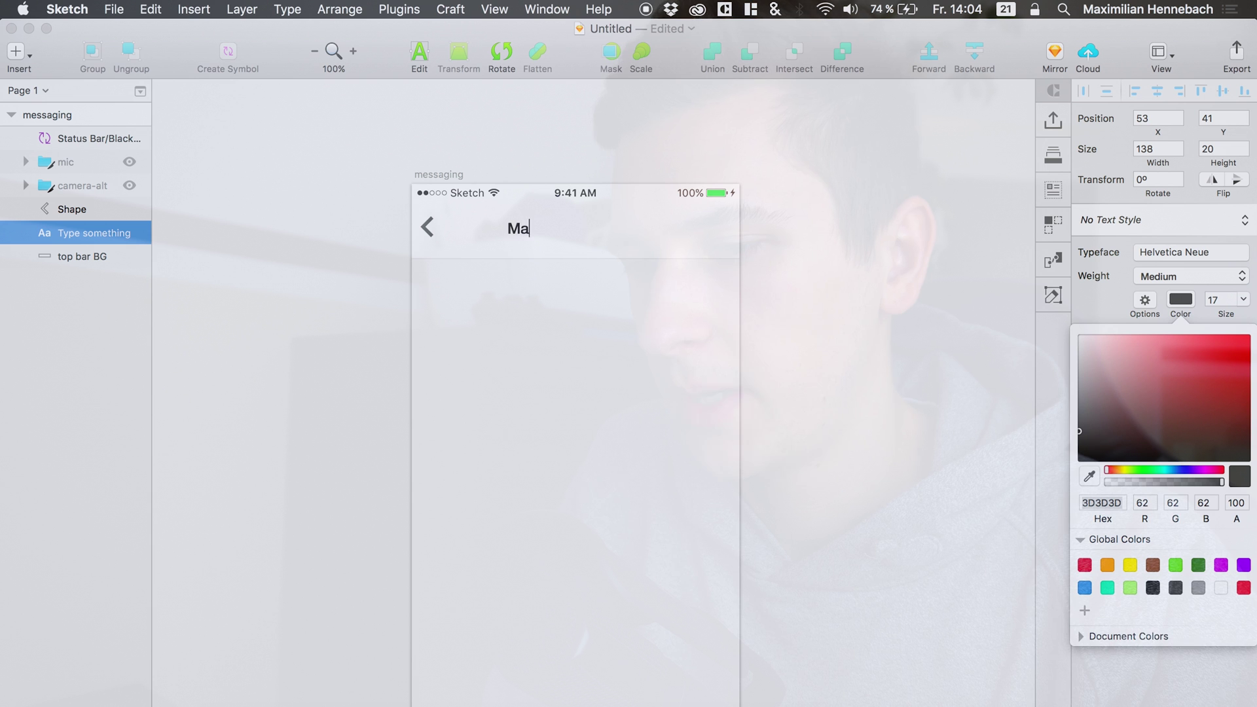
{"action": "key", "text": "Escape"}
{"action": "left_click", "coordinate": [70, 233]}
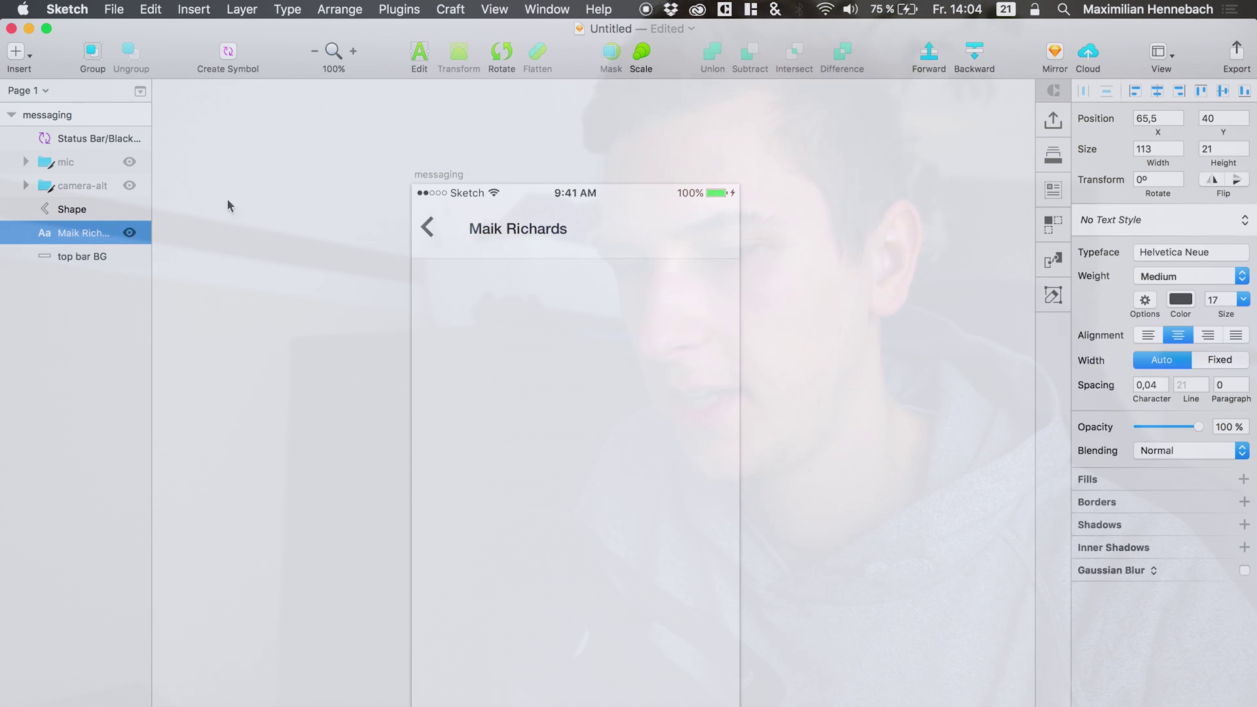
{"action": "left_click", "coordinate": [1158, 92]}
Nudge the contact name up, duplicate it, and retype the copy as 'last seen 15m ago'.
{"action": "key", "text": "Up"}
{"action": "key", "text": "Up"}
{"action": "key", "text": "Up"}
{"action": "key", "text": "Up"}
{"action": "key", "text": "Up"}
{"action": "key", "text": "Up"}
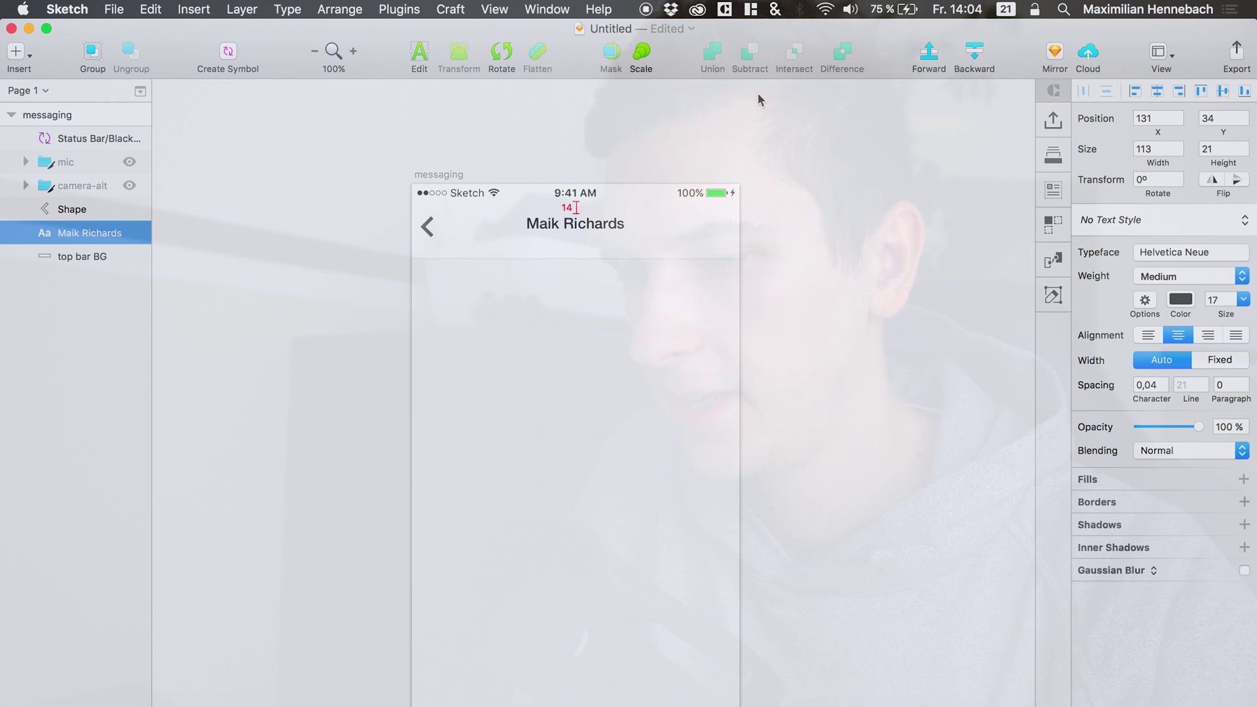
{"action": "key", "text": "Escape"}
{"action": "key", "text": "super+d"}
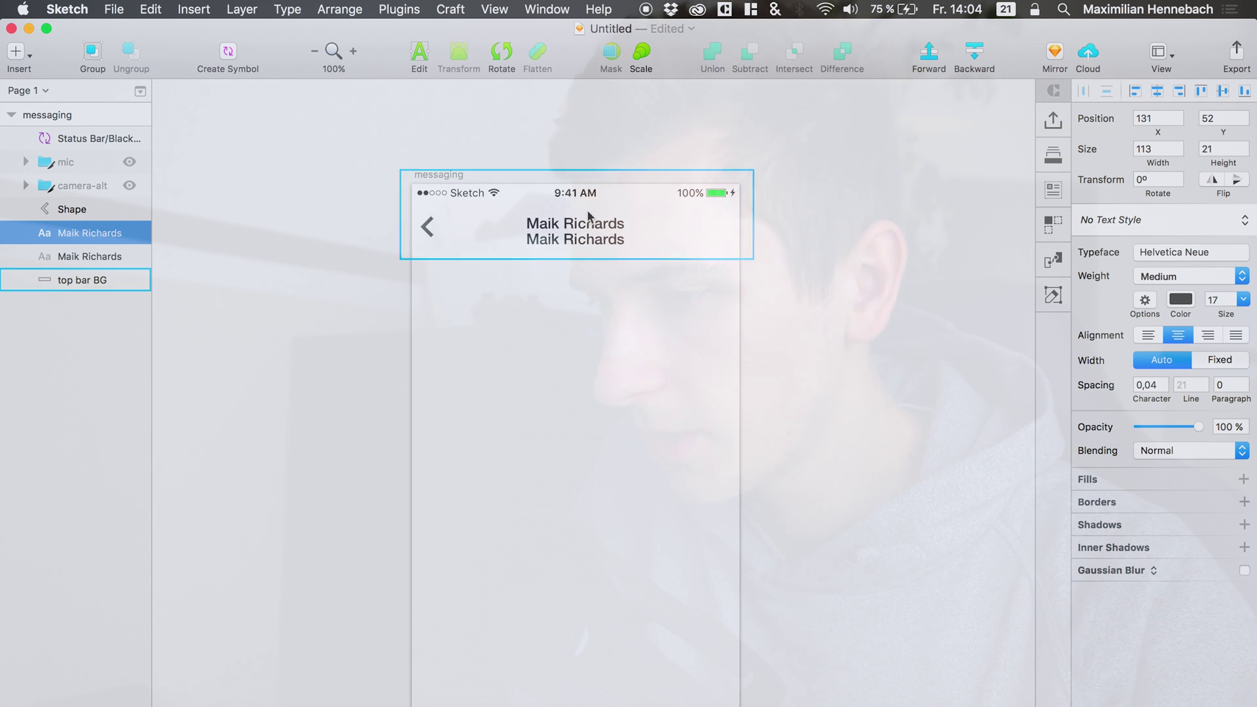
{"action": "double_click", "coordinate": [585, 240]}
{"action": "key", "text": "super+a"}
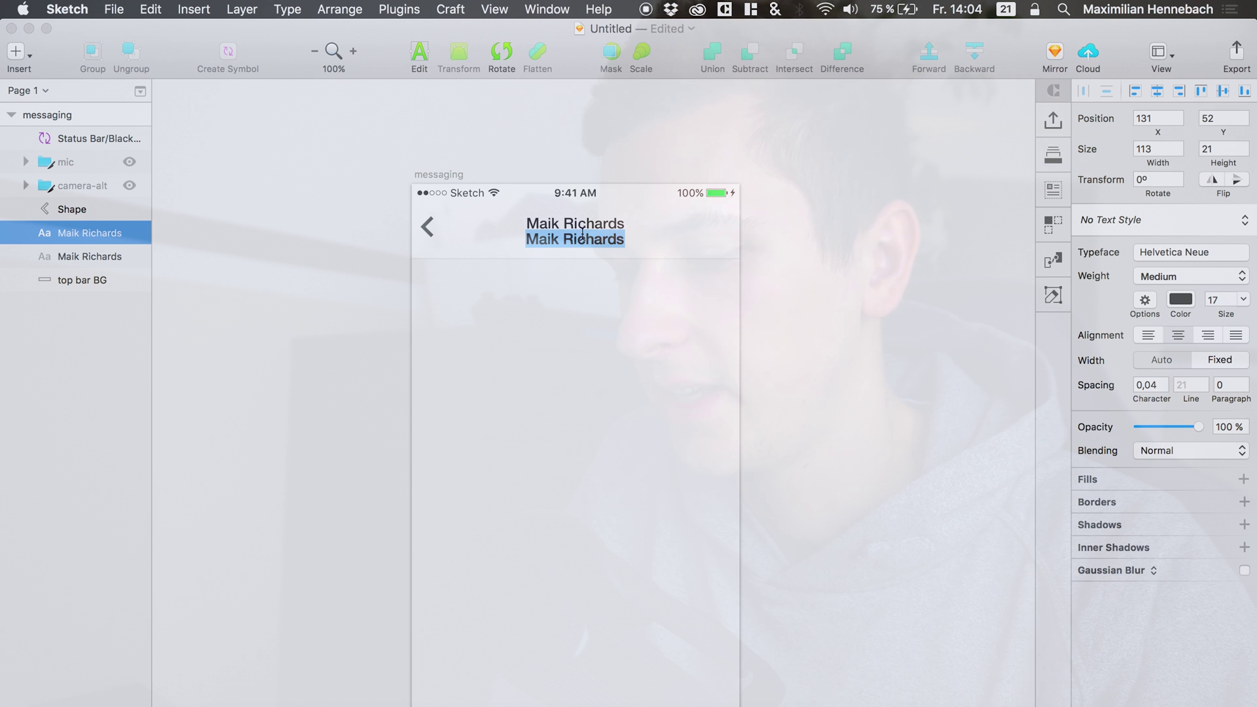
{"action": "key", "text": "BackSpace"}
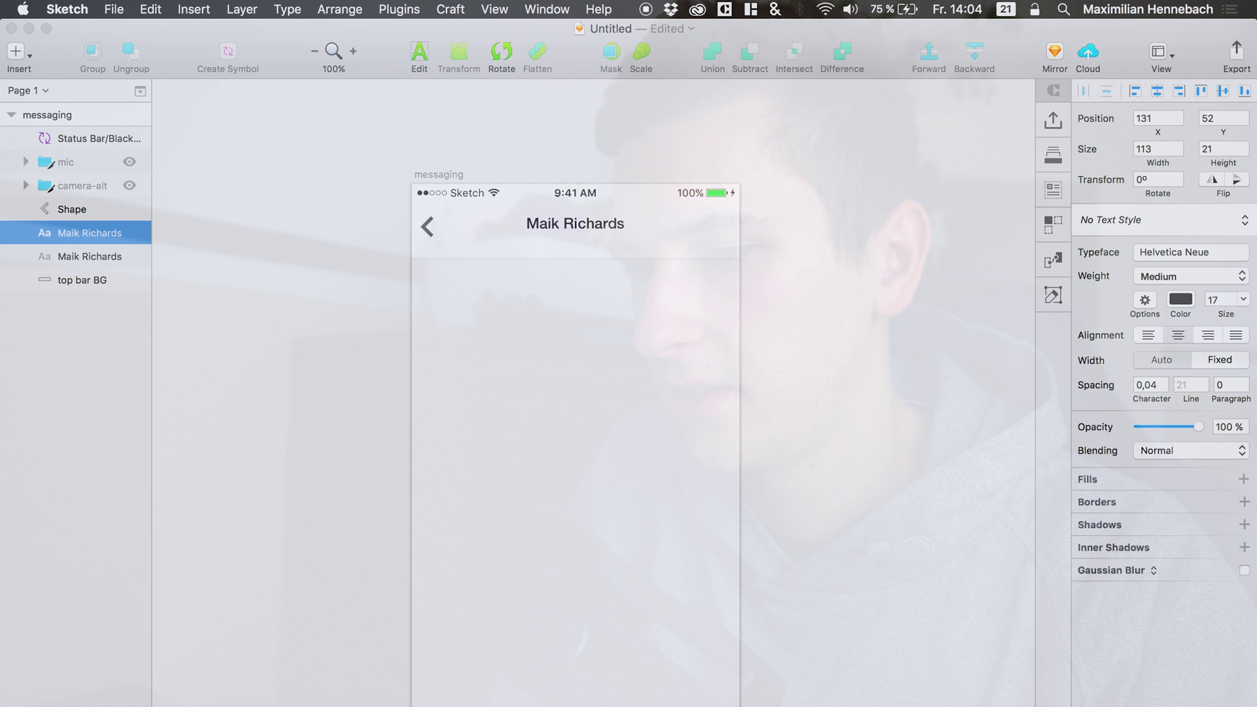
{"action": "type", "text": "last senn "}
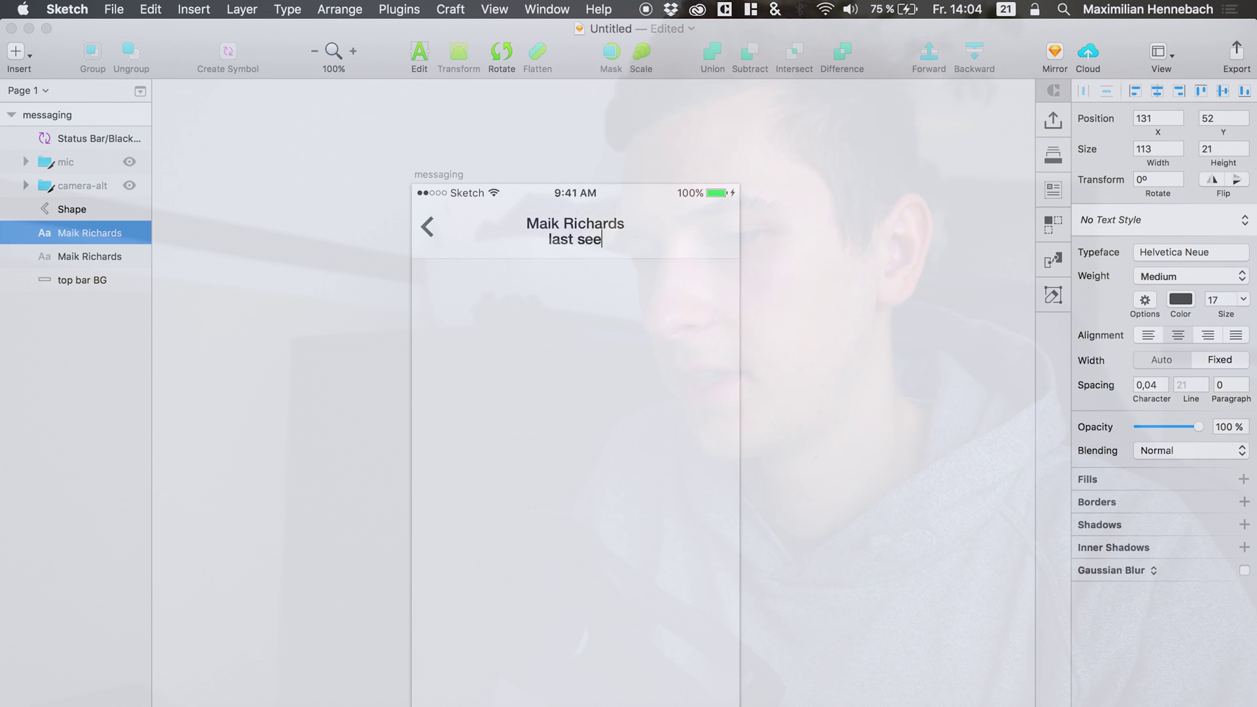
{"action": "type", "text": "n 15m"}
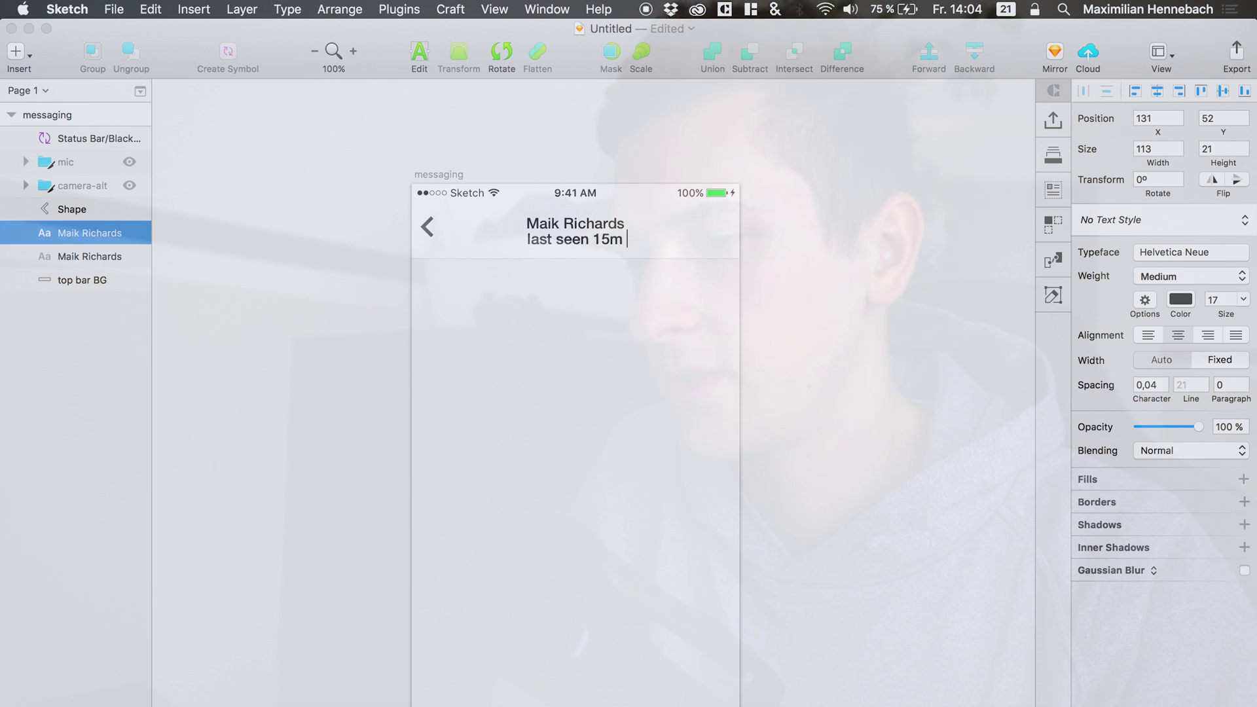
{"action": "type", "text": " ago"}
Make the 'last seen 15m ago' line Helvetica Neue Light at size 12.
{"action": "key", "text": "super+a"}
{"action": "left_click", "coordinate": [1157, 280]}
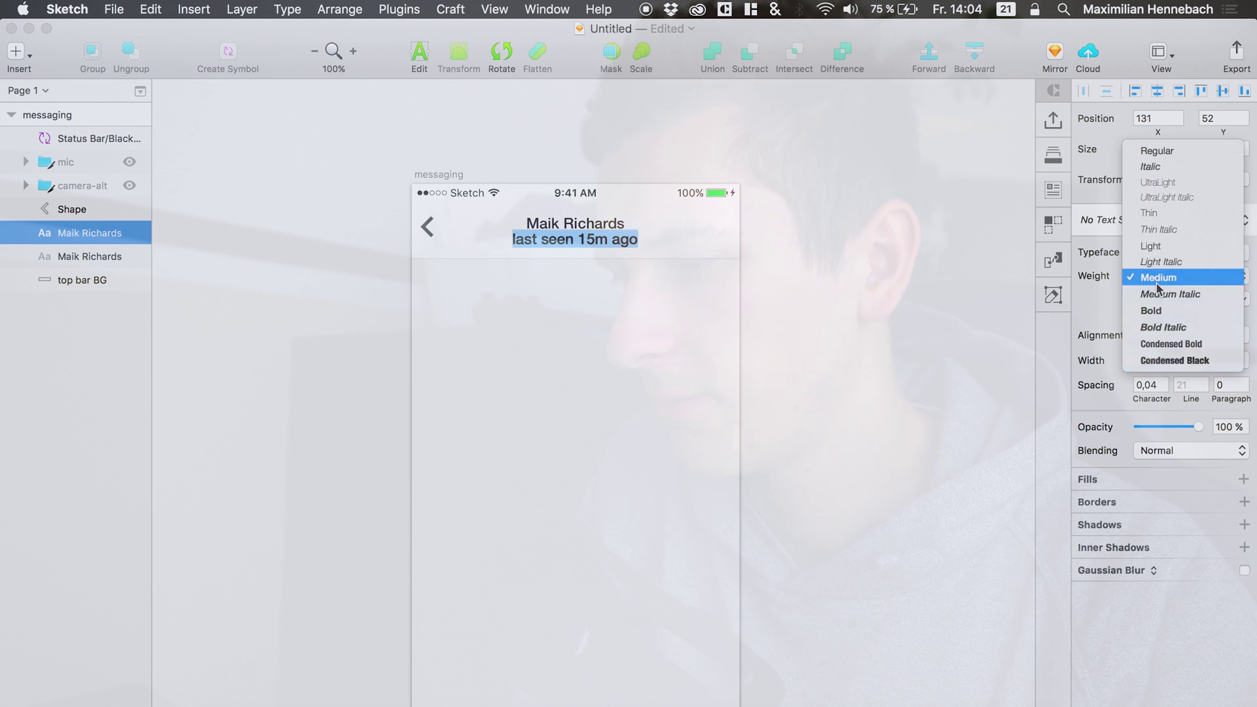
{"action": "left_click", "coordinate": [1170, 216]}
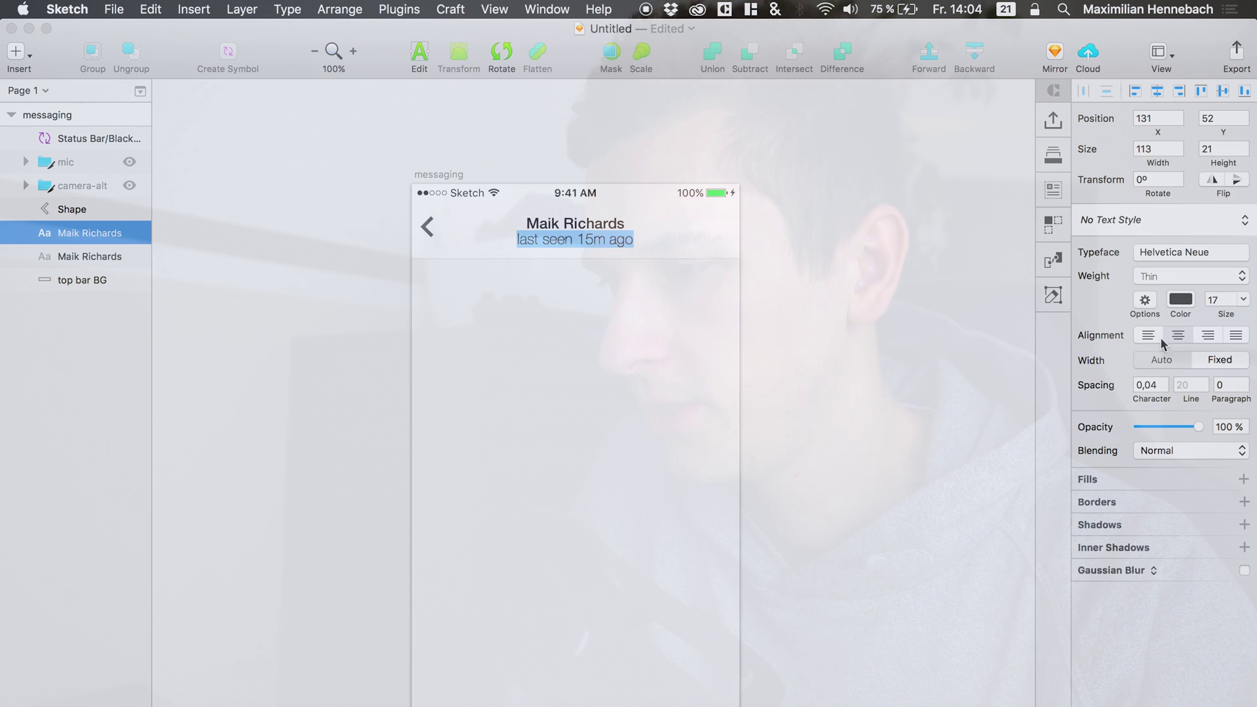
{"action": "left_click_drag", "start_coordinate": [1213, 312], "coordinate": [1216, 311]}
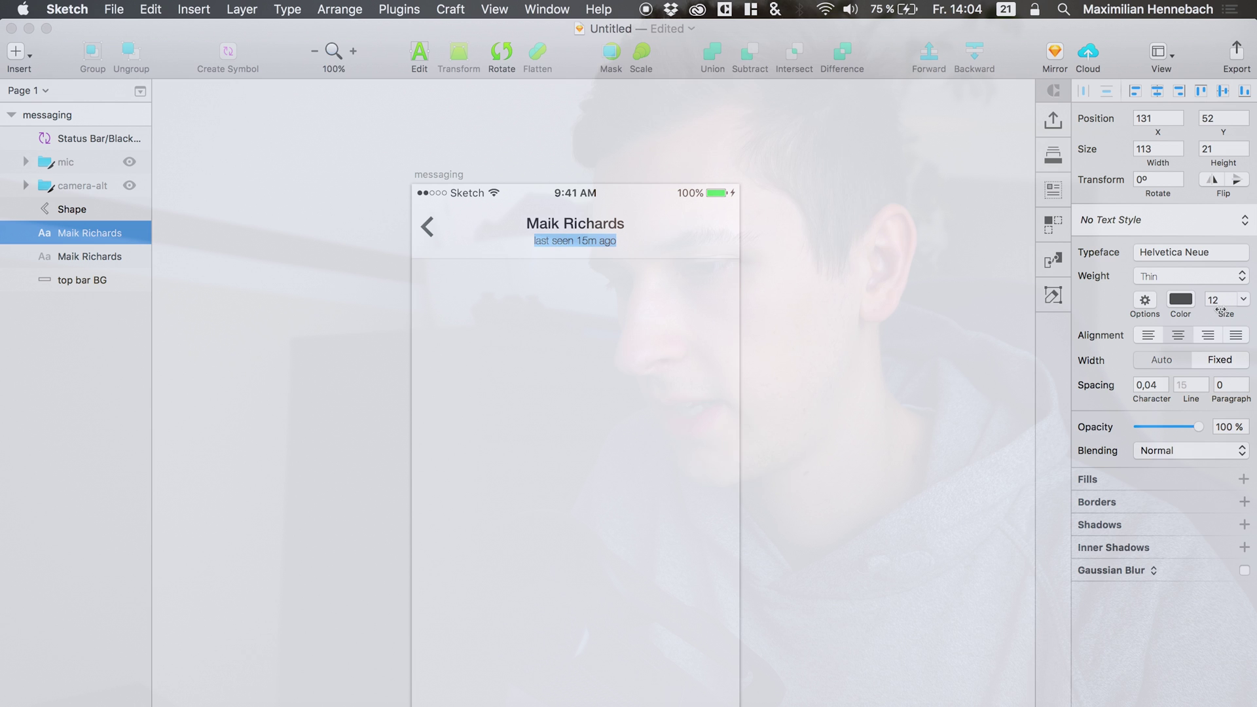
{"action": "left_click", "coordinate": [1150, 274]}
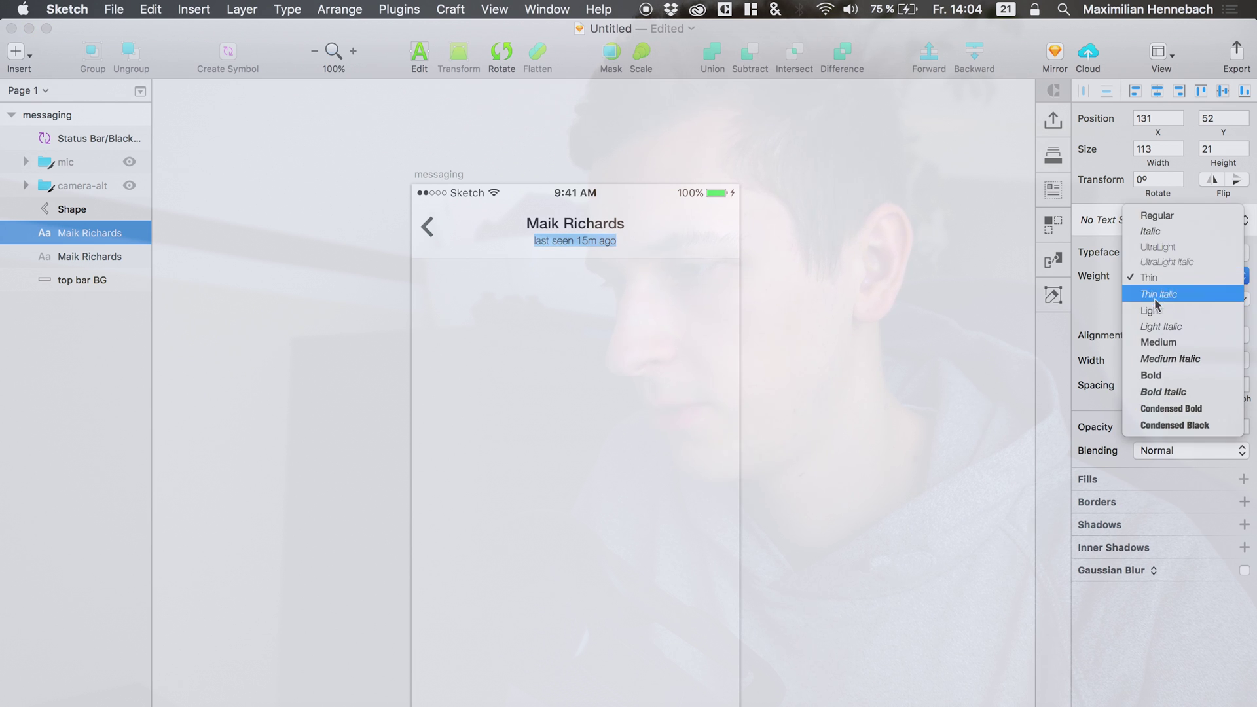
{"action": "left_click", "coordinate": [1154, 295]}
{"action": "key", "text": "Escape"}
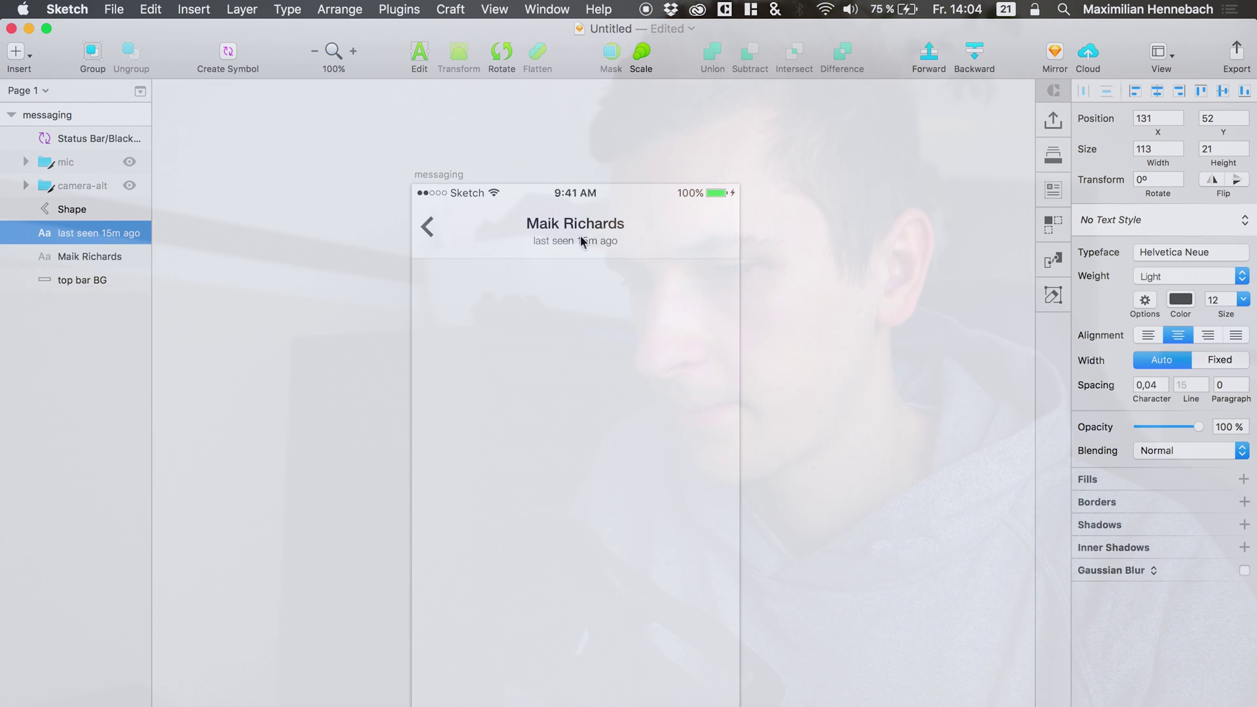
{"action": "left_click", "coordinate": [582, 240]}
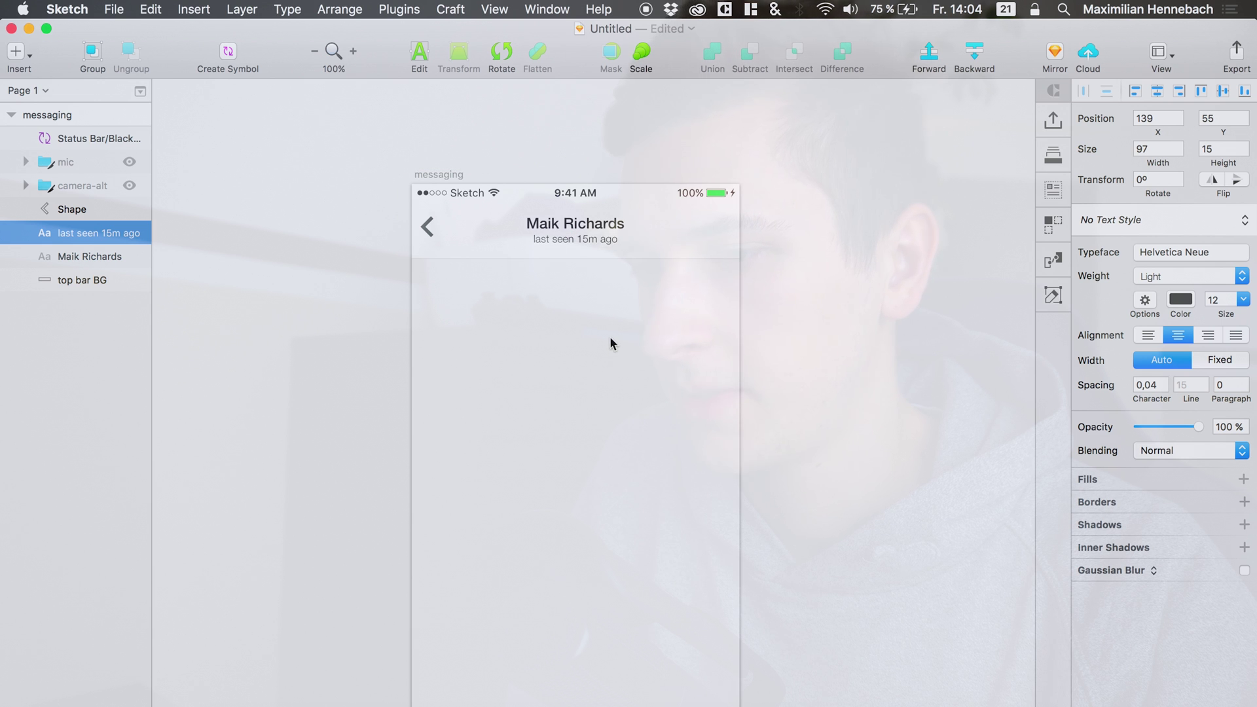
Copy the contact name text and turn the copy into an 'Edit' label on the right.
{"action": "left_click", "coordinate": [593, 222]}
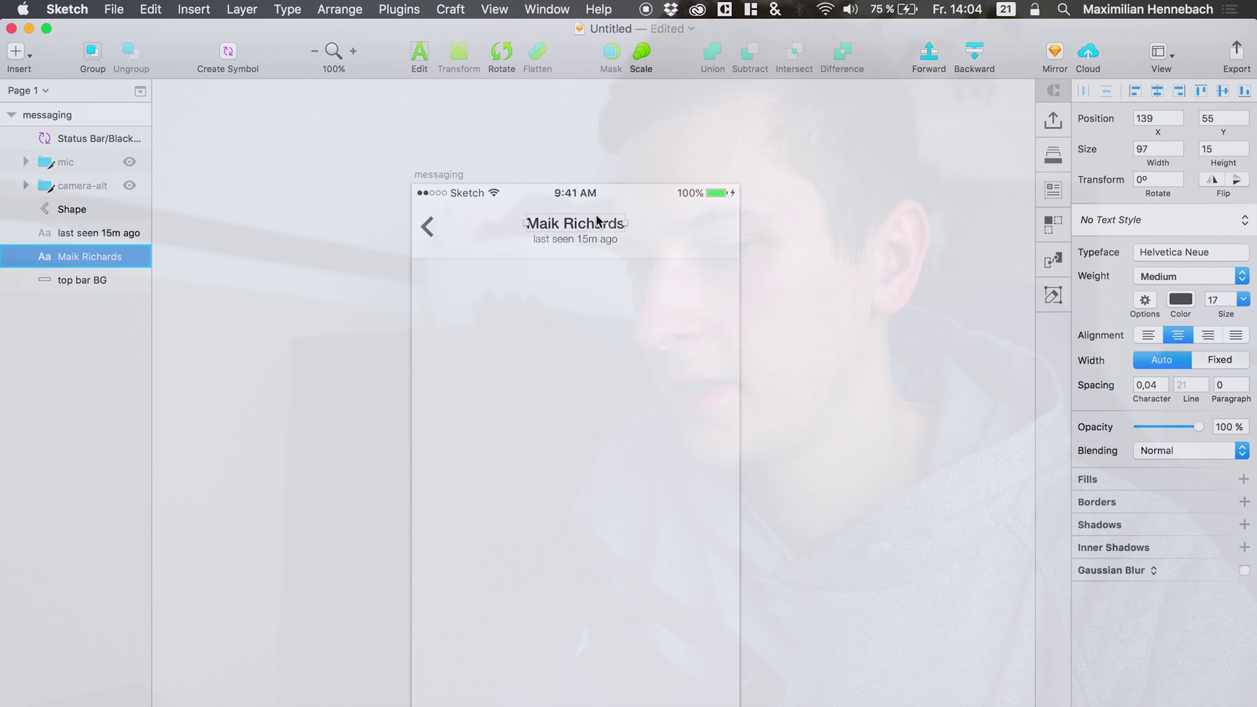
{"action": "key", "text": "super+c"}
{"action": "key", "text": "super+v"}
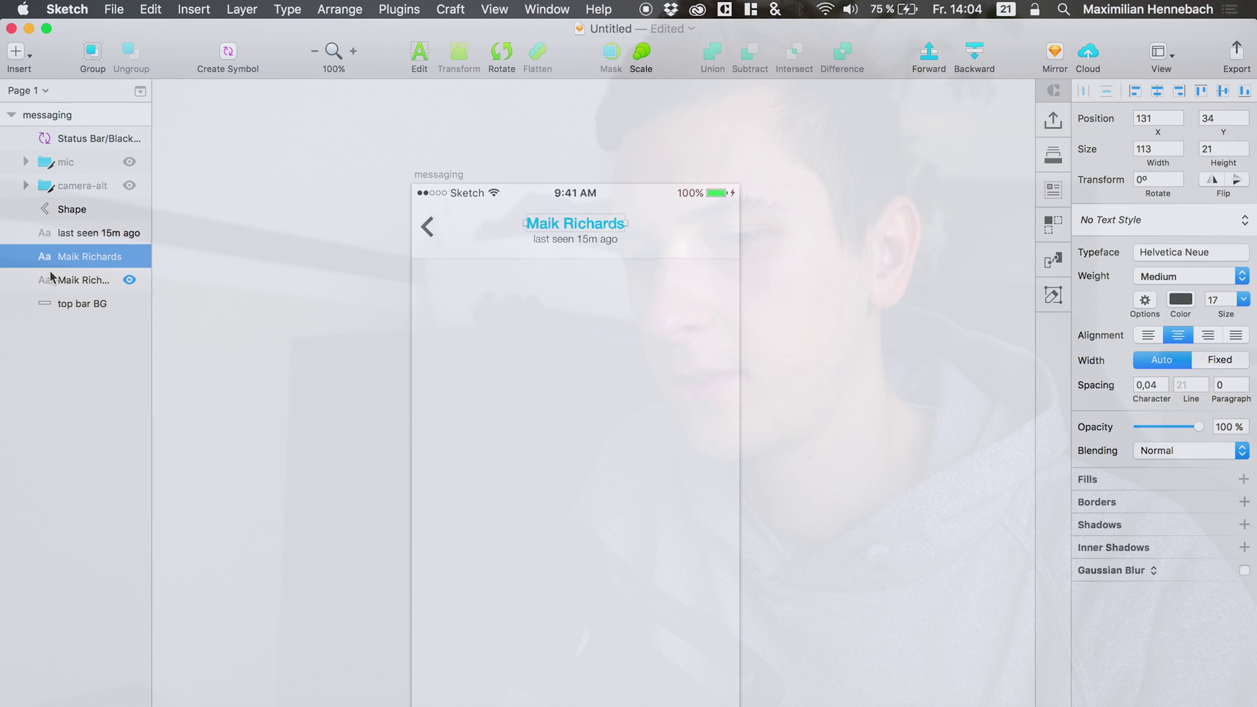
{"action": "left_click_drag", "start_coordinate": [74, 261], "coordinate": [72, 230]}
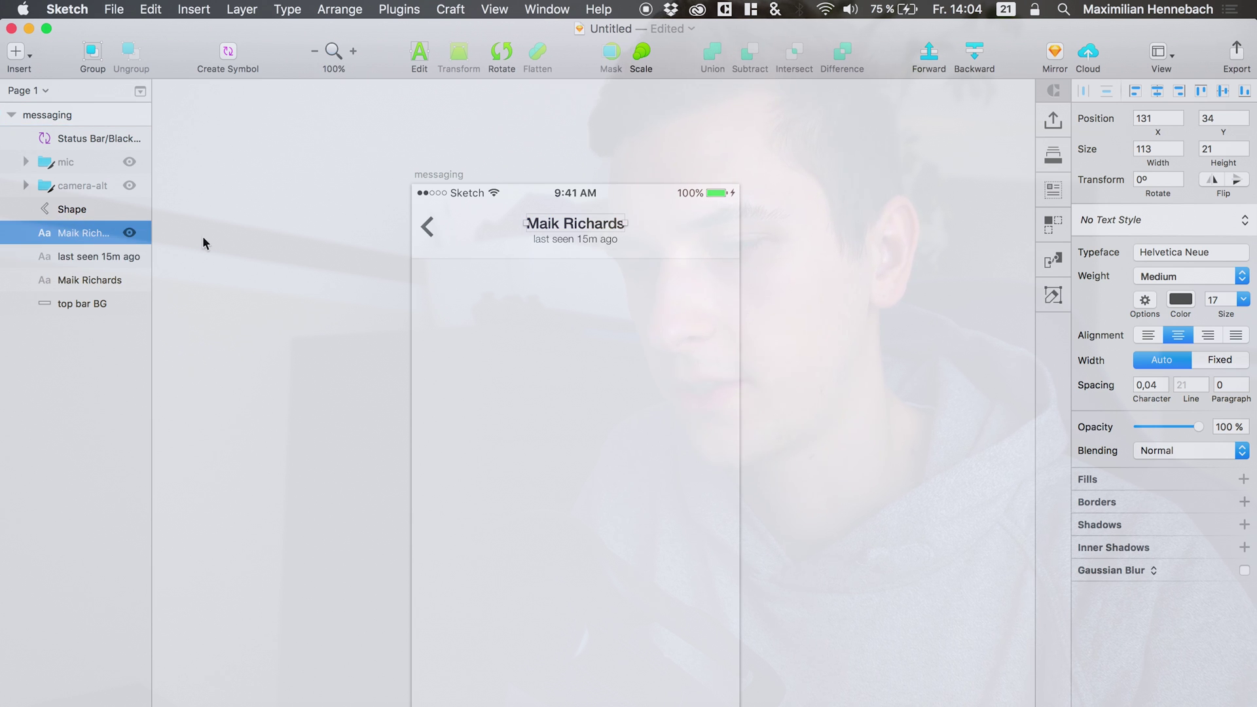
{"action": "key", "text": "shift+Right"}
{"action": "key", "text": "shift+Right"}
{"action": "key", "text": "shift+Right"}
{"action": "key", "text": "shift+Right"}
{"action": "key", "text": "shift+Right"}
{"action": "double_click", "coordinate": [688, 224]}
{"action": "type", "text": "Maik E"}
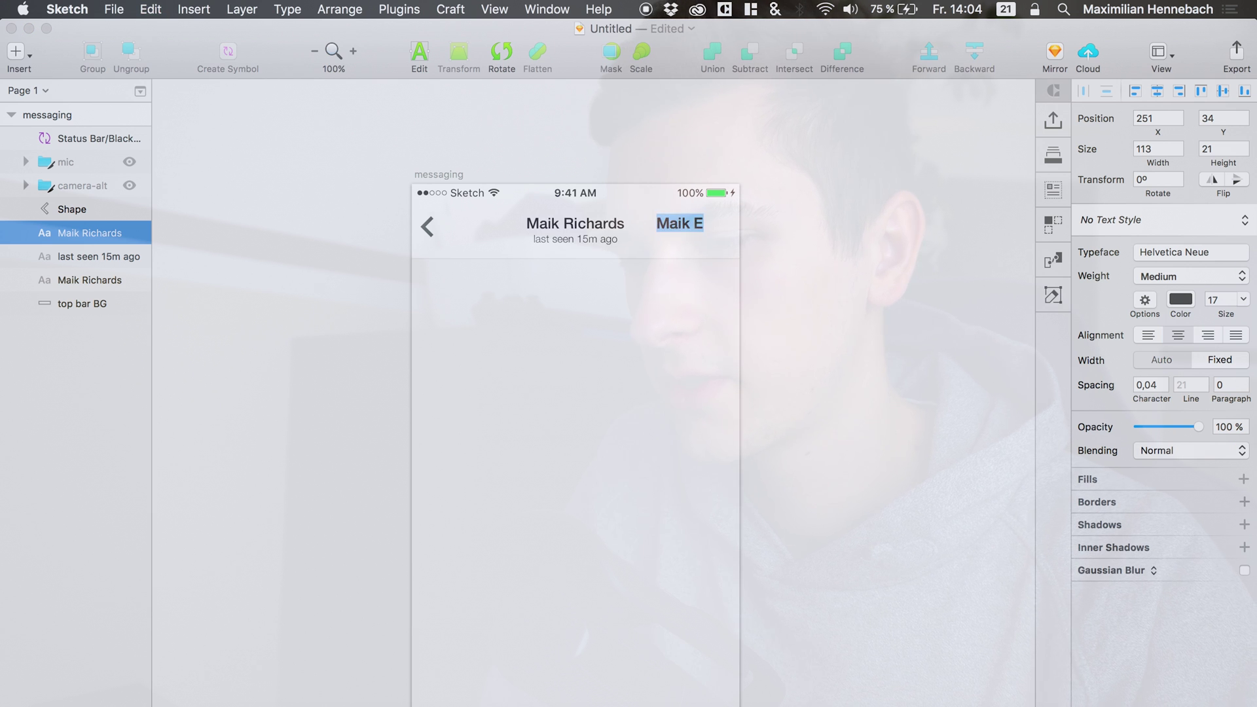
{"action": "type", "text": "Edit"}
{"action": "key", "text": "Escape"}
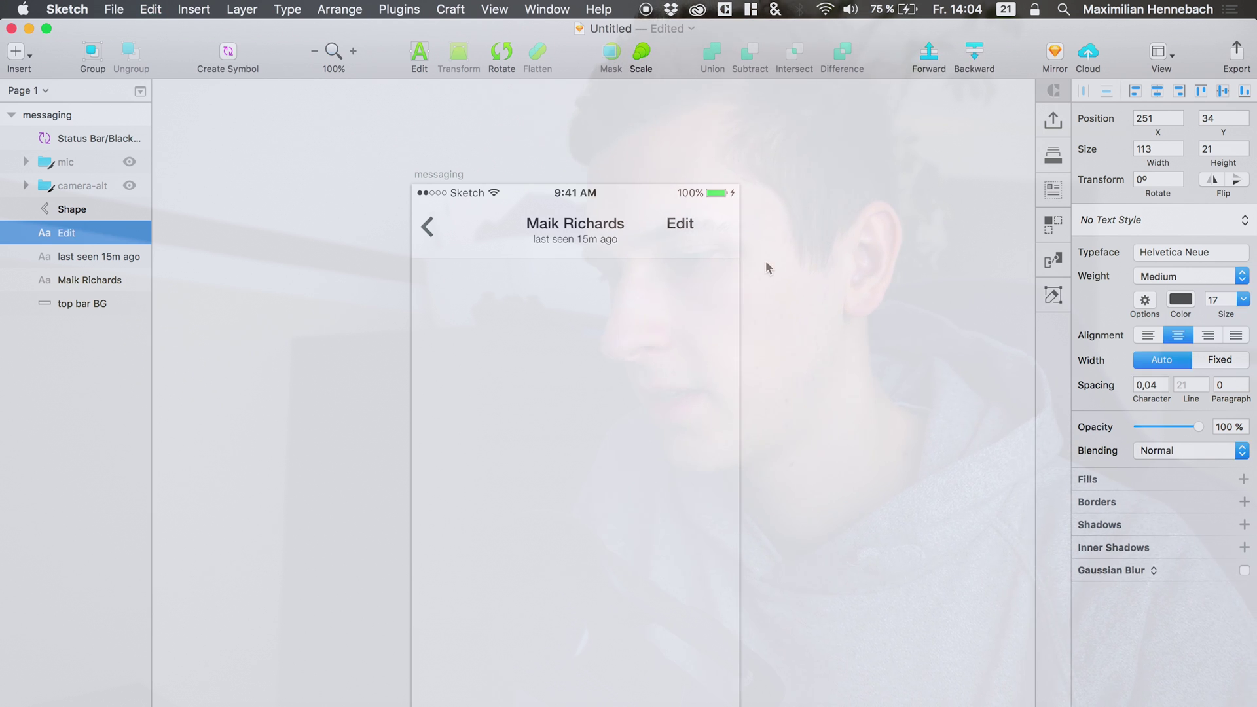
Nudge the Edit label right and down into the top bar's right end.
{"action": "left_click", "coordinate": [693, 233]}
{"action": "left_click", "coordinate": [681, 226]}
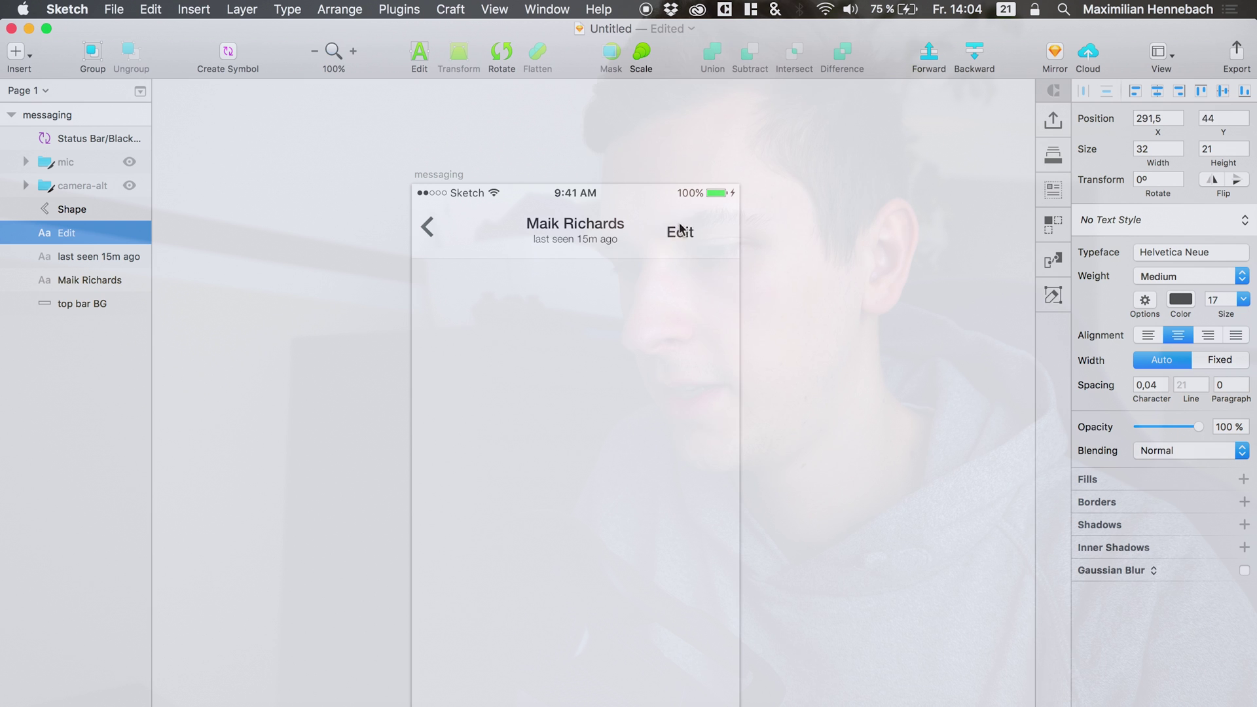
{"action": "key", "text": "shift+Right"}
{"action": "key", "text": "Right"}
{"action": "key", "text": "Right"}
{"action": "key", "text": "Right"}
{"action": "key", "text": "Down"}
{"action": "key", "text": "Down"}
{"action": "key", "text": "Down"}
{"action": "key", "text": "Down"}
{"action": "key", "text": "Down"}
{"action": "key", "text": "Down"}
{"action": "key", "text": "Down"}
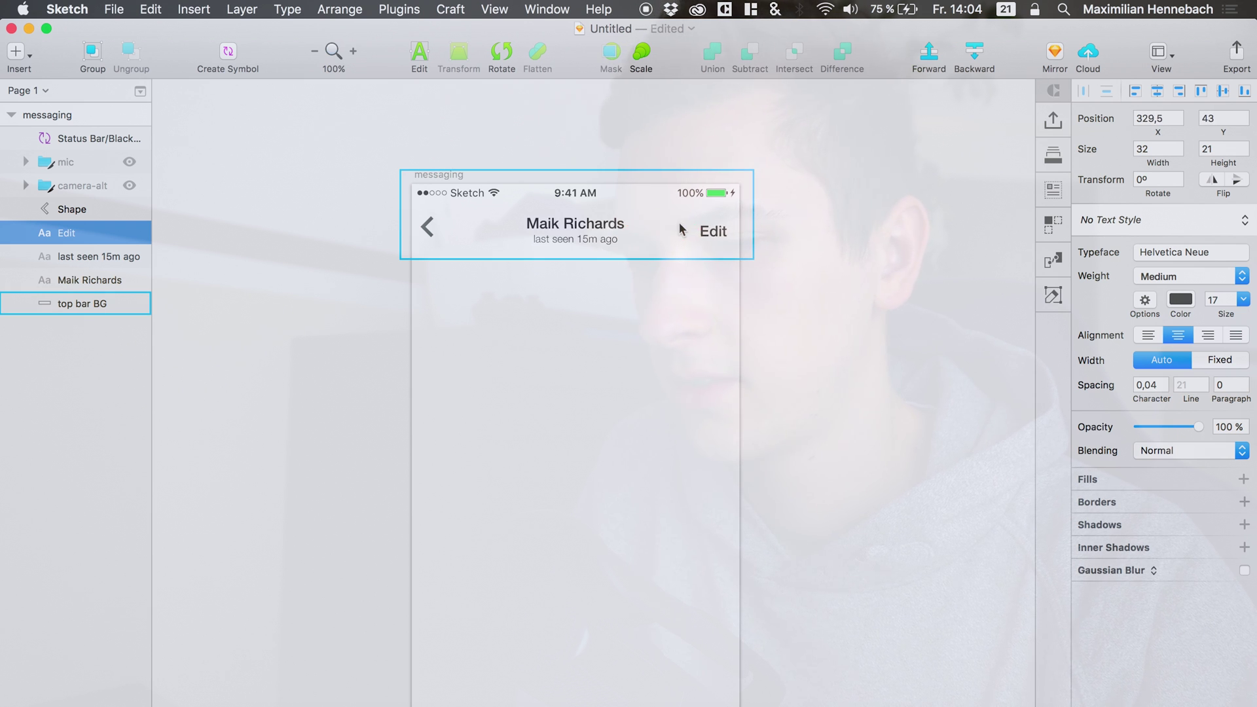
{"action": "key", "text": "Left"}
Set the Edit label to Regular weight and line it up with the title.
{"action": "left_click", "coordinate": [1172, 276]}
{"action": "left_click", "coordinate": [1154, 260]}
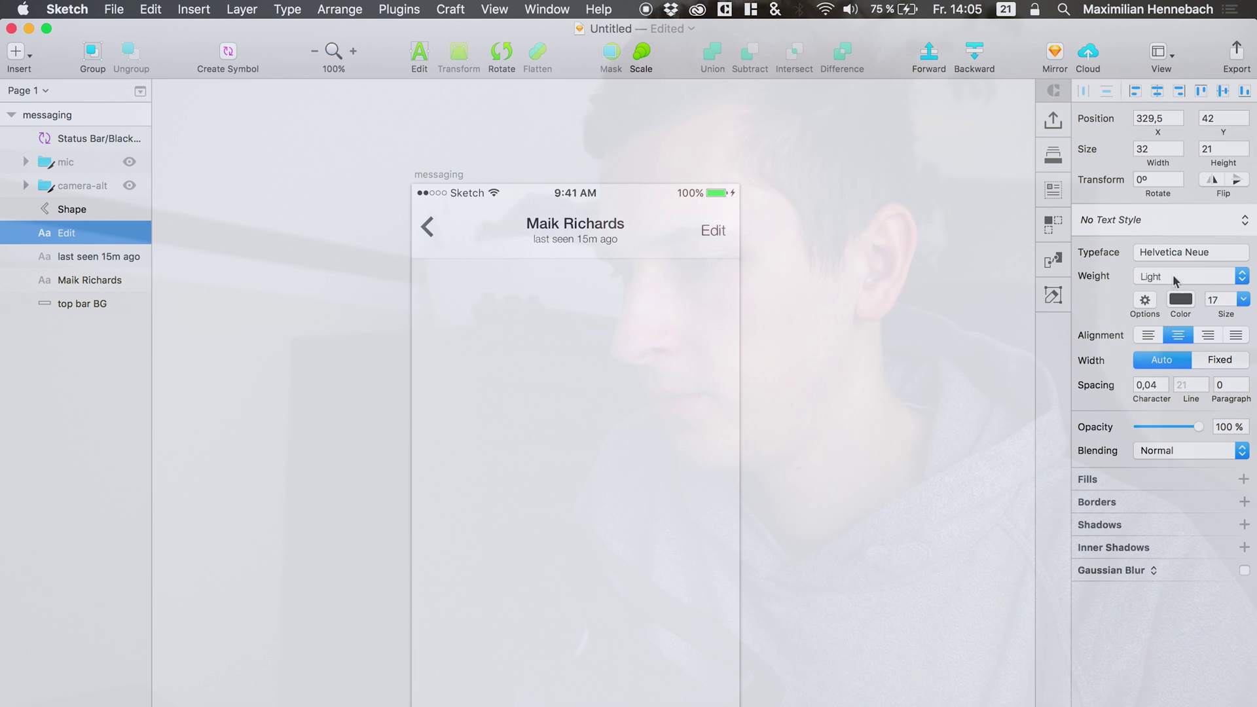
{"action": "left_click", "coordinate": [1171, 277]}
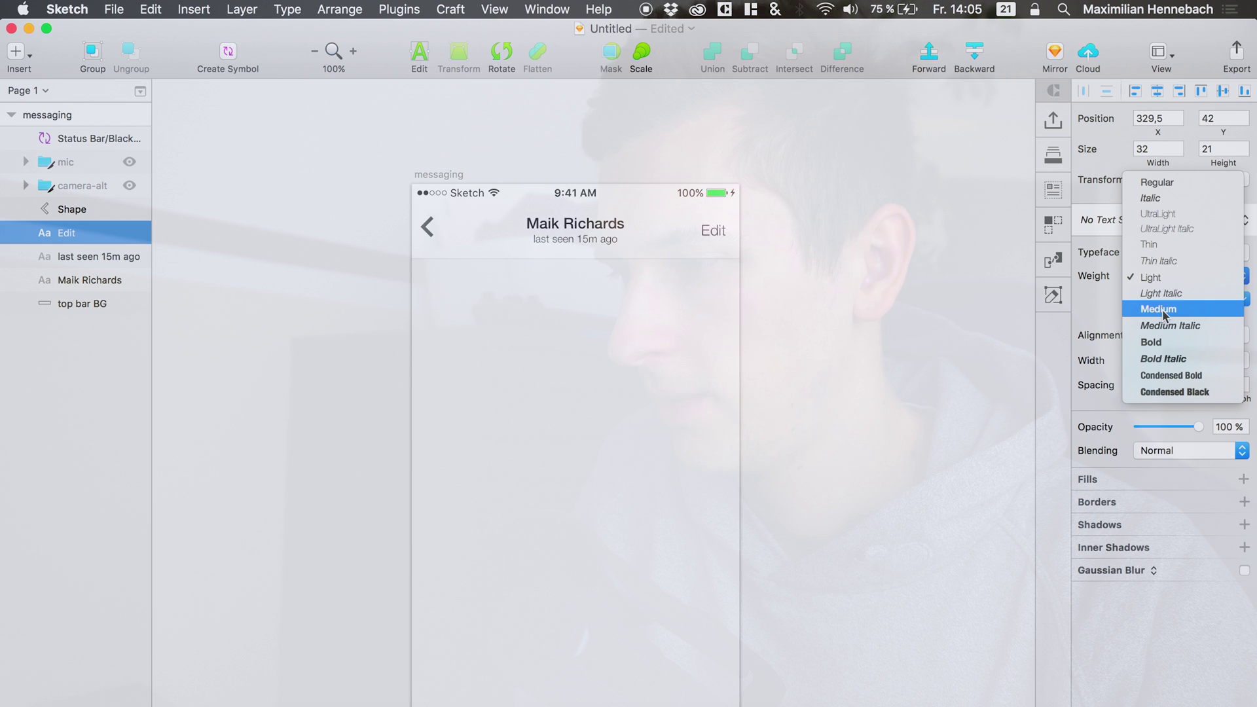
{"action": "left_click", "coordinate": [1153, 182]}
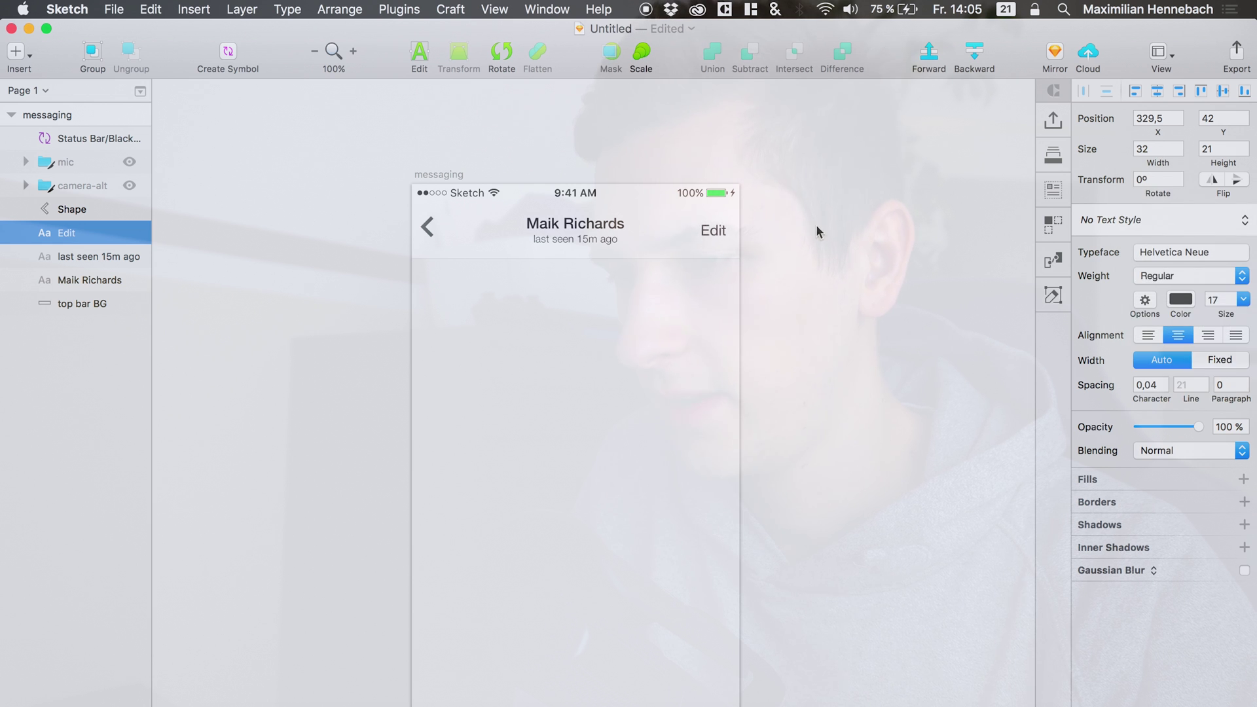
{"action": "left_click", "coordinate": [769, 285]}
{"action": "left_click", "coordinate": [712, 234]}
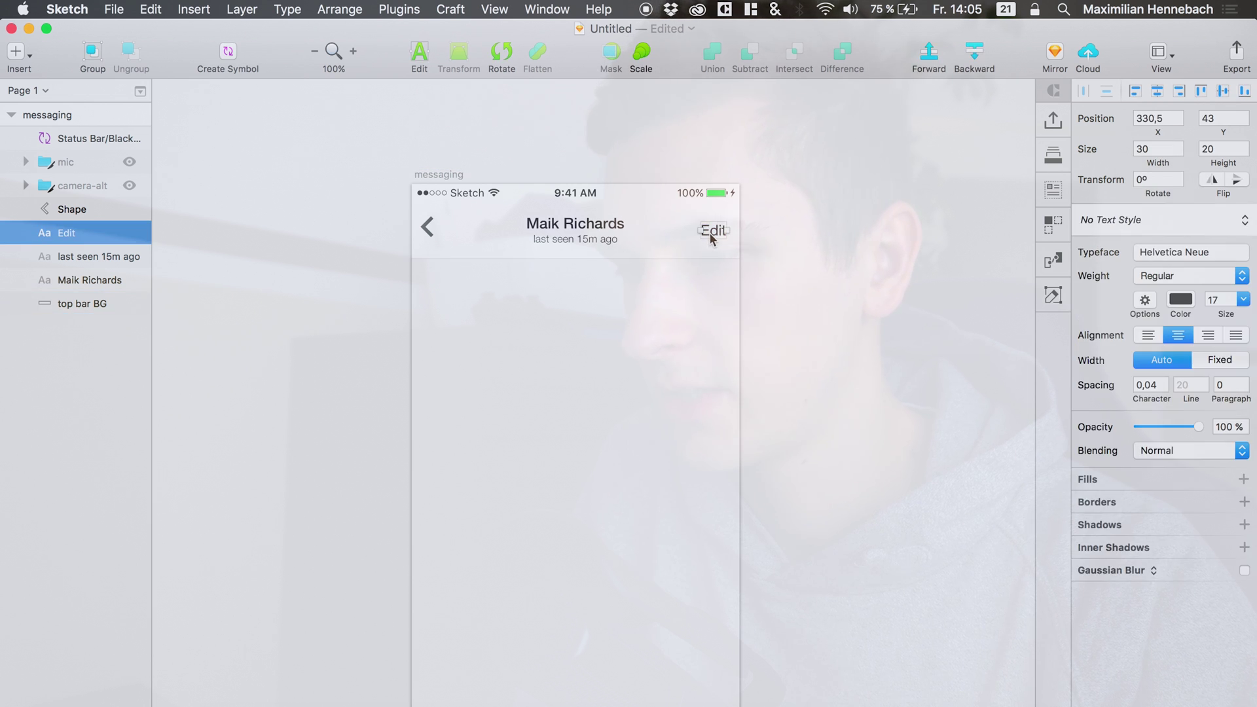
{"action": "left_click_drag", "start_coordinate": [709, 238], "coordinate": [727, 235]}
{"action": "left_click", "coordinate": [691, 313]}
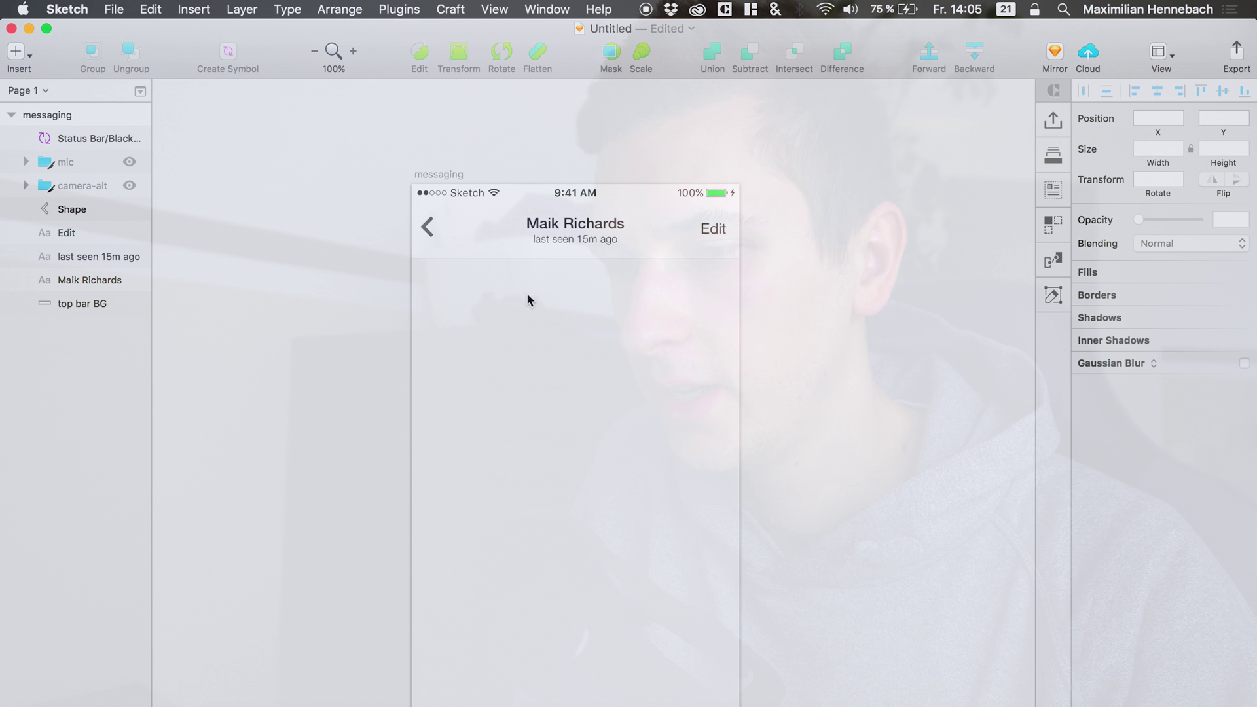
Raise the contact name title and 'last seen' subtitle together by one unit.
{"action": "left_click", "coordinate": [557, 241]}
{"action": "left_click", "coordinate": [568, 224], "text": "shift"}
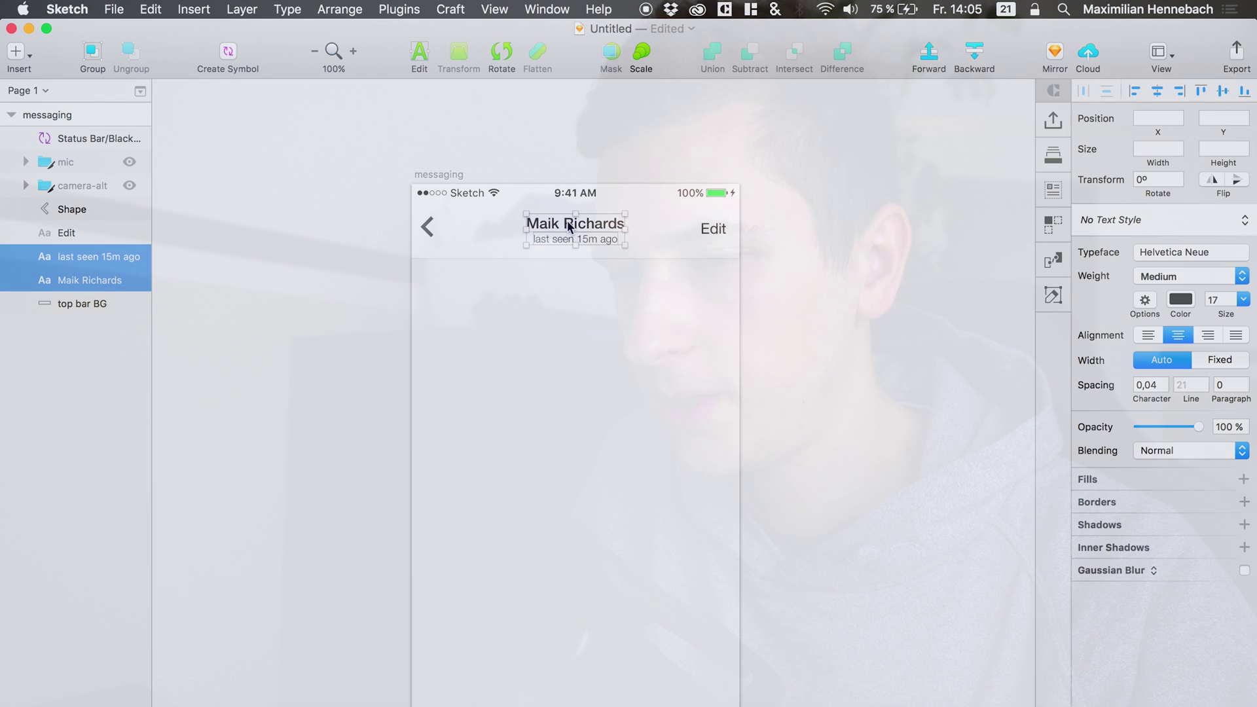
{"action": "key", "text": "Up"}
{"action": "key", "text": "Up"}
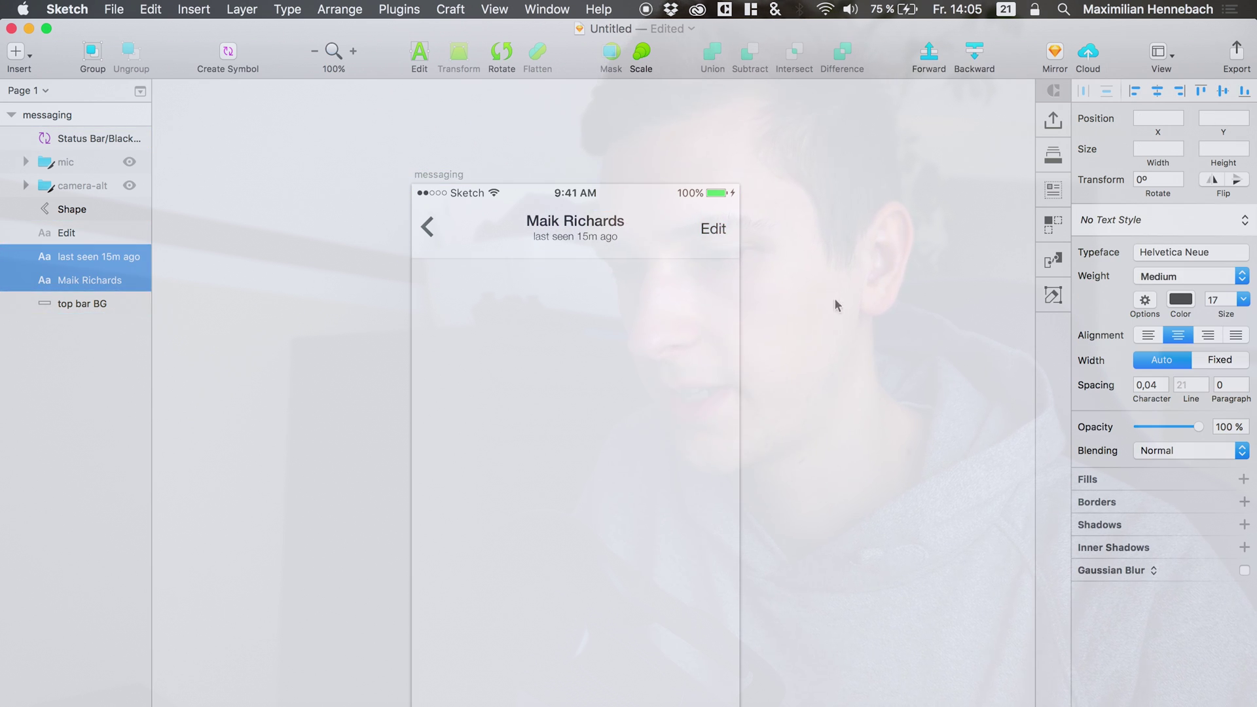
{"action": "left_click", "coordinate": [771, 247]}
{"action": "scroll", "coordinate": [832, 328], "scroll_direction": "down", "scroll_amount": 2}
{"action": "scroll", "coordinate": [835, 334], "scroll_direction": "down", "scroll_amount": 3}
{"action": "scroll", "coordinate": [689, 323], "scroll_direction": "up", "scroll_amount": 2}
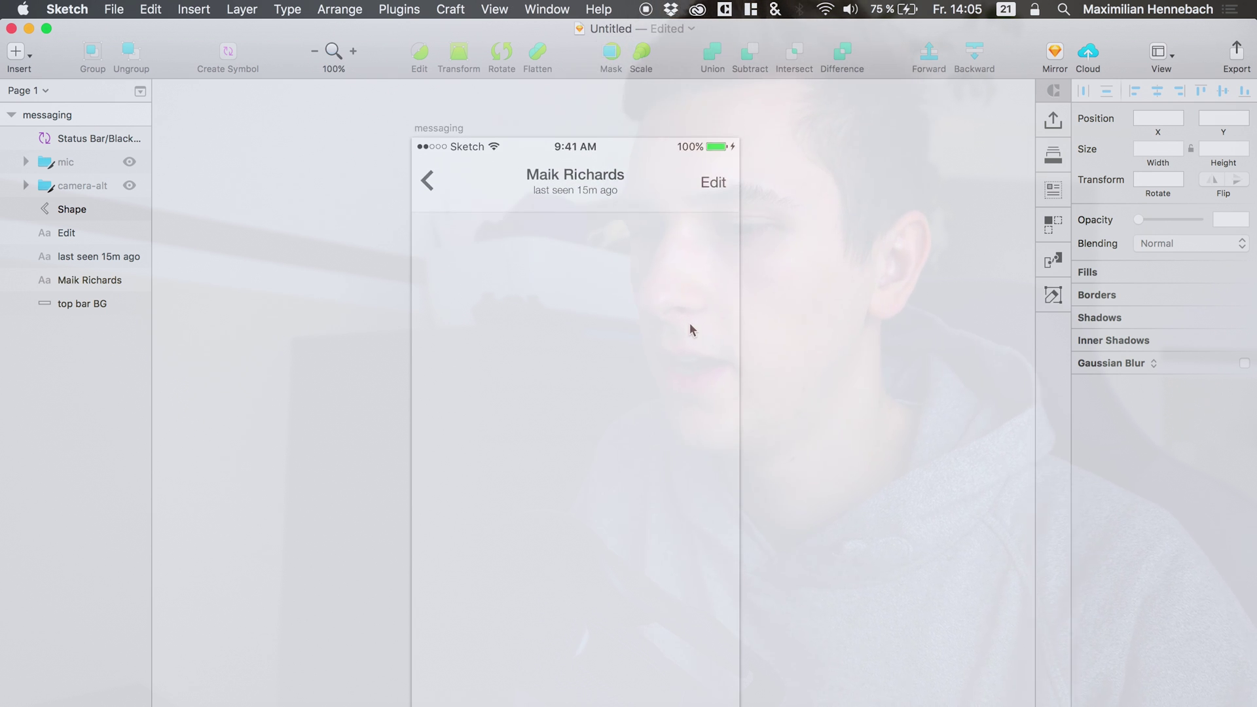
{"action": "left_click", "coordinate": [543, 9]}
Turn on the canvas rulers from View > Canvas > Show Rulers.
{"action": "left_click", "coordinate": [515, 8]}
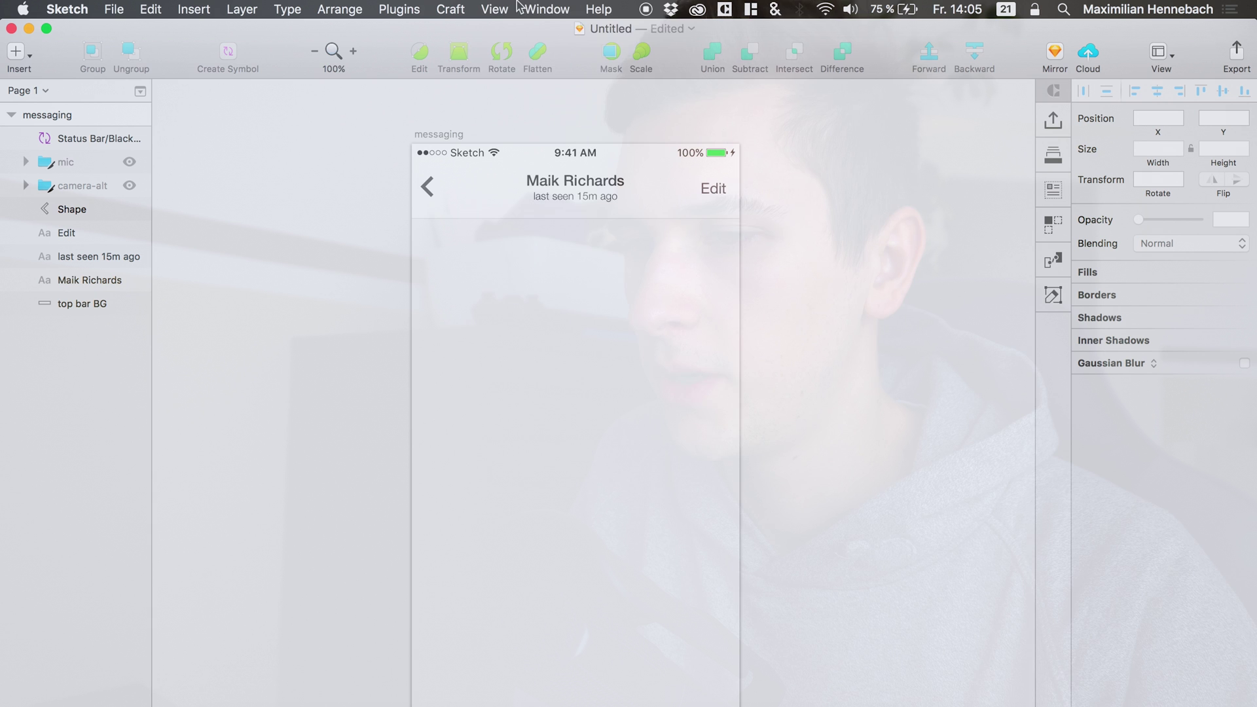
{"action": "left_click", "coordinate": [515, 8]}
{"action": "mouse_move", "coordinate": [534, 356]}
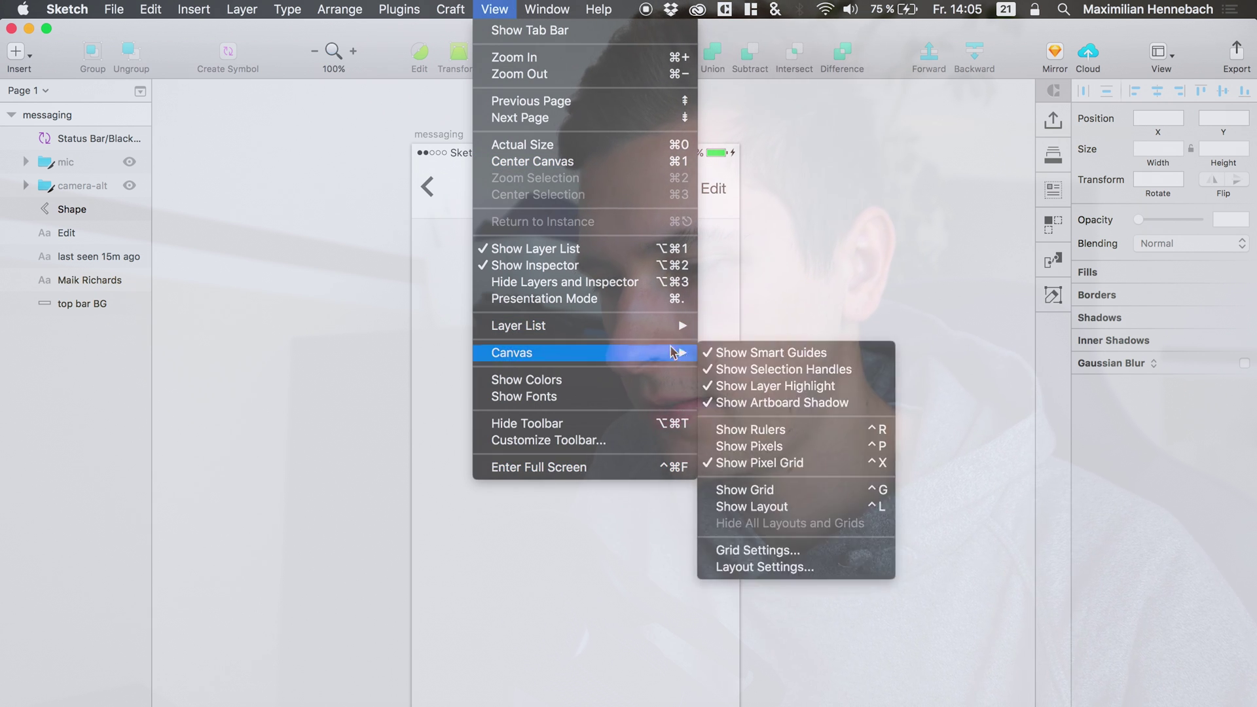
{"action": "left_click", "coordinate": [761, 431]}
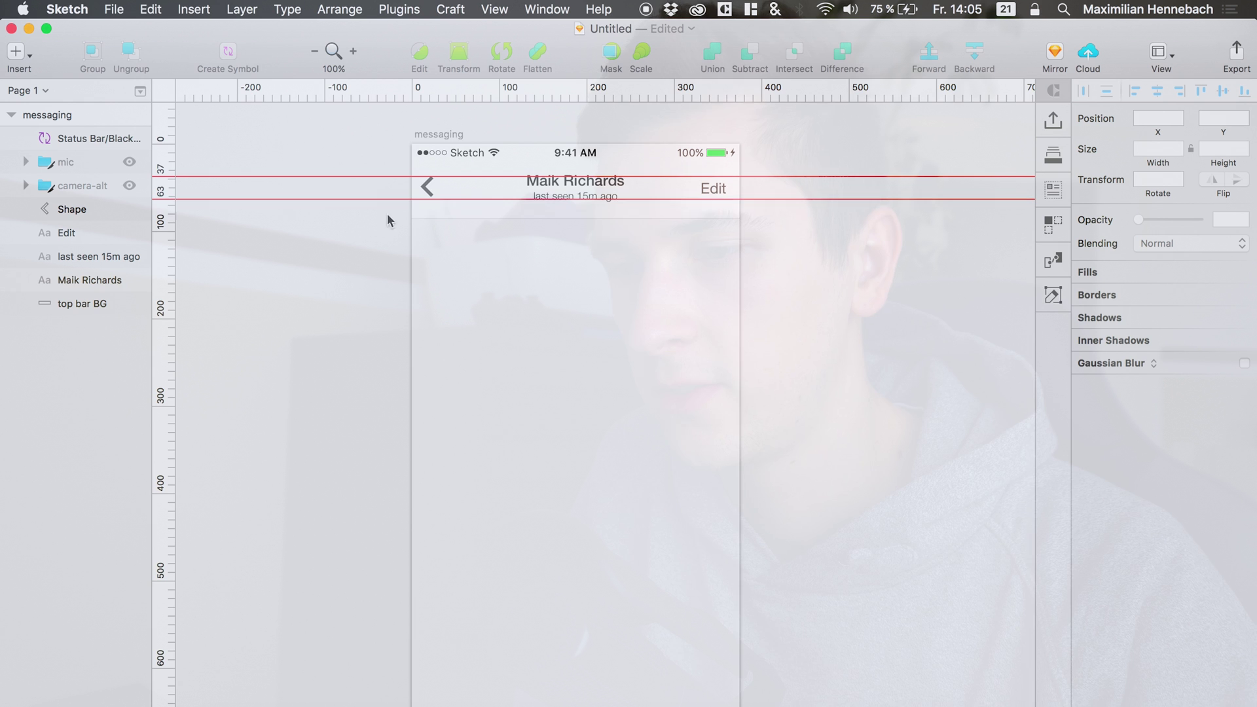
Add a vertical guide at 322 on the ruler, then cancel the Vector tool.
{"action": "left_click", "coordinate": [207, 135]}
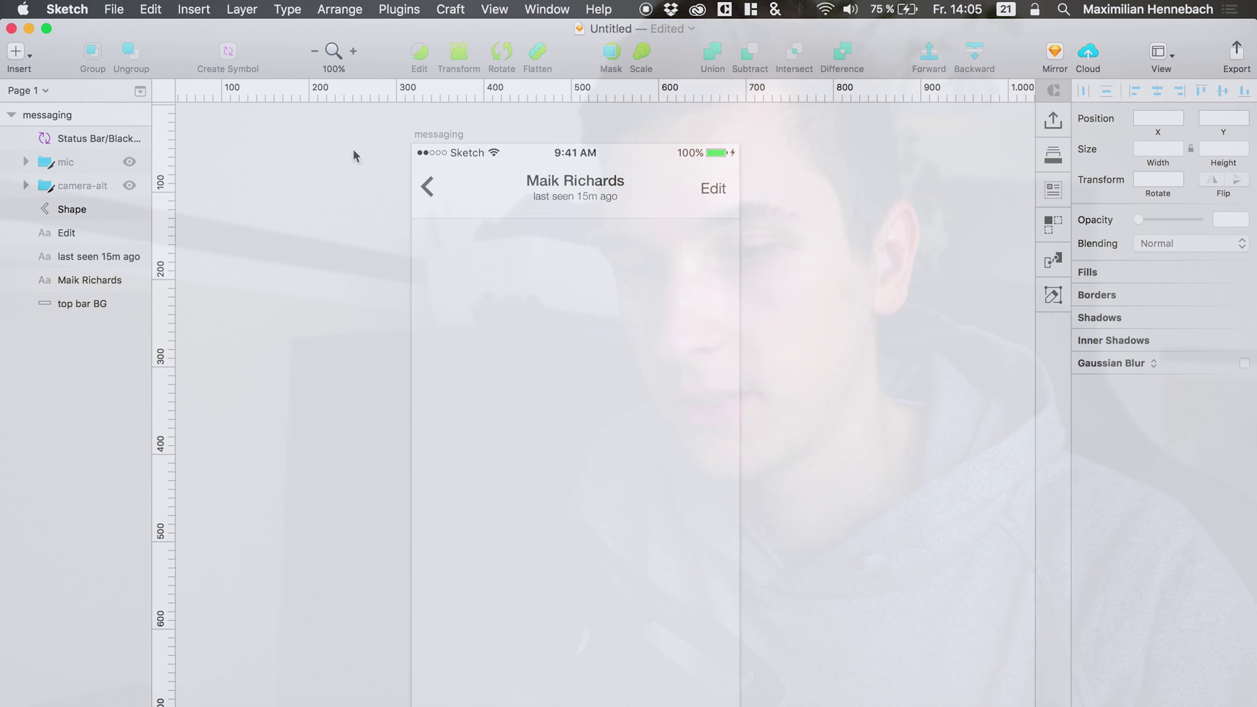
{"action": "left_click", "coordinate": [416, 93]}
{"action": "key", "text": "v"}
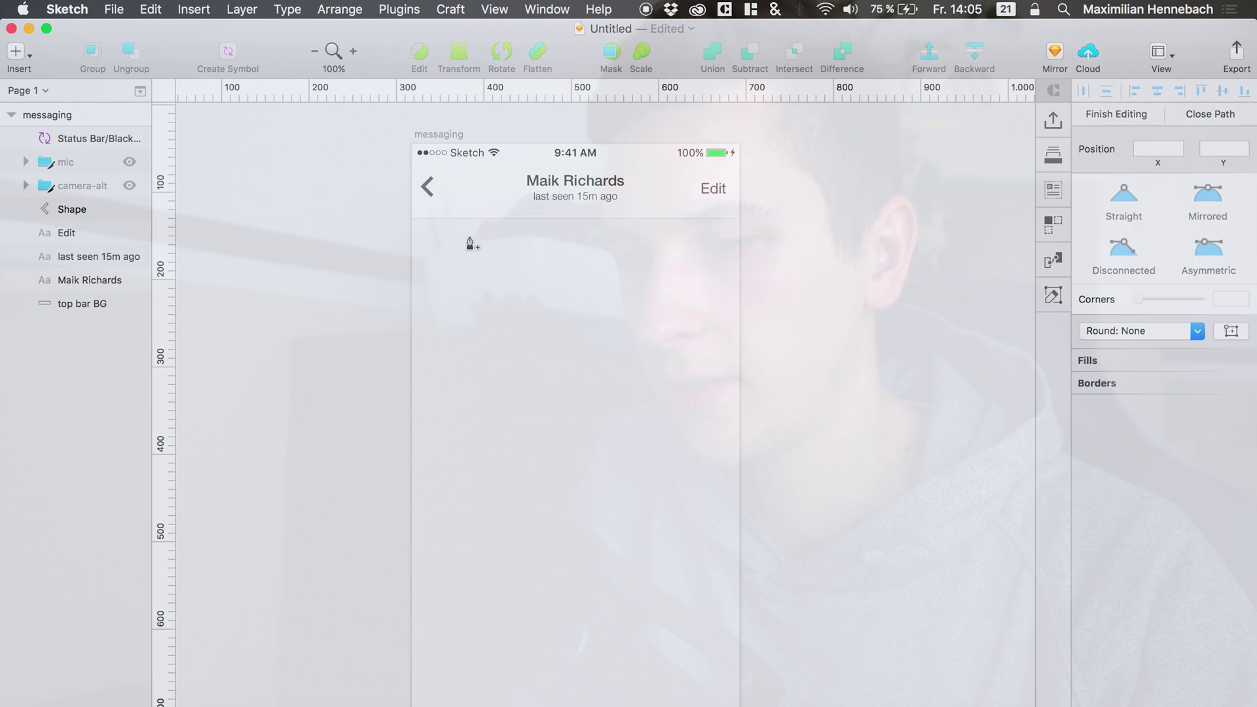
{"action": "key", "text": "Escape"}
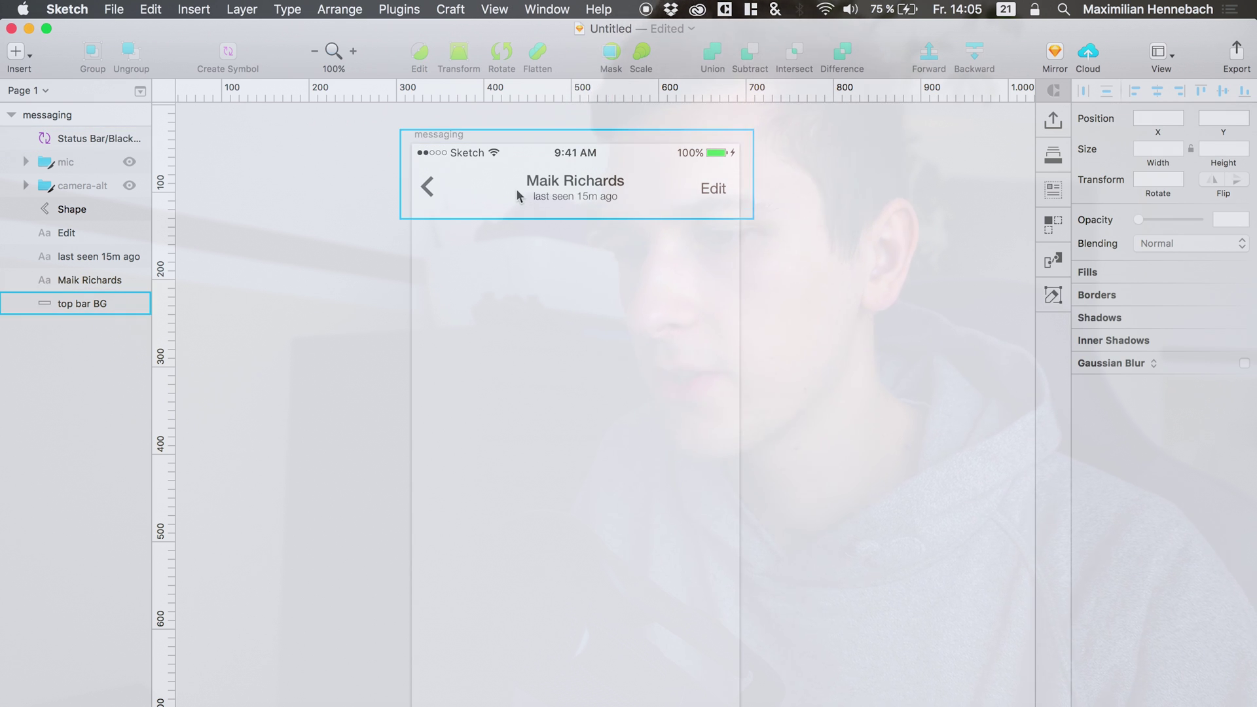
Group Status Bar through top bar BG and name the group 'top'.
{"action": "left_click", "coordinate": [81, 302]}
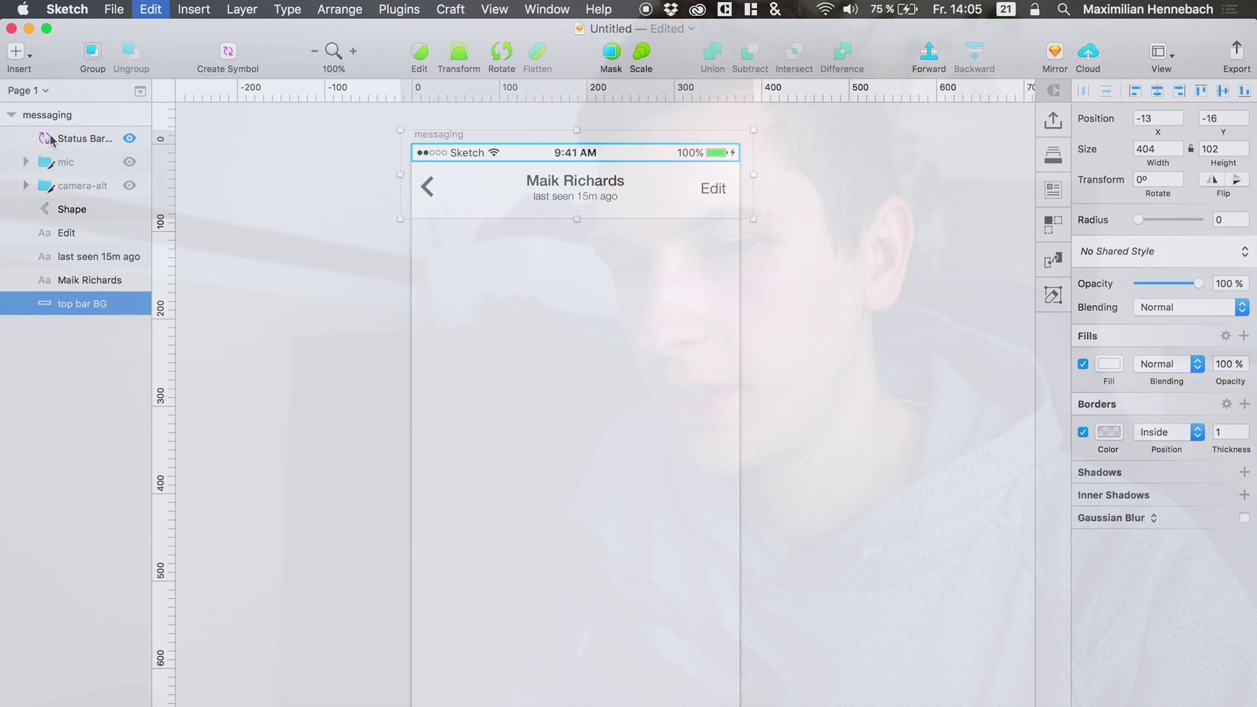
{"action": "left_click", "coordinate": [64, 140]}
{"action": "left_click", "coordinate": [88, 301], "text": "shift"}
{"action": "key", "text": "super+g"}
{"action": "double_click", "coordinate": [69, 139]}
{"action": "type", "text": "top"}
{"action": "key", "text": "Return"}
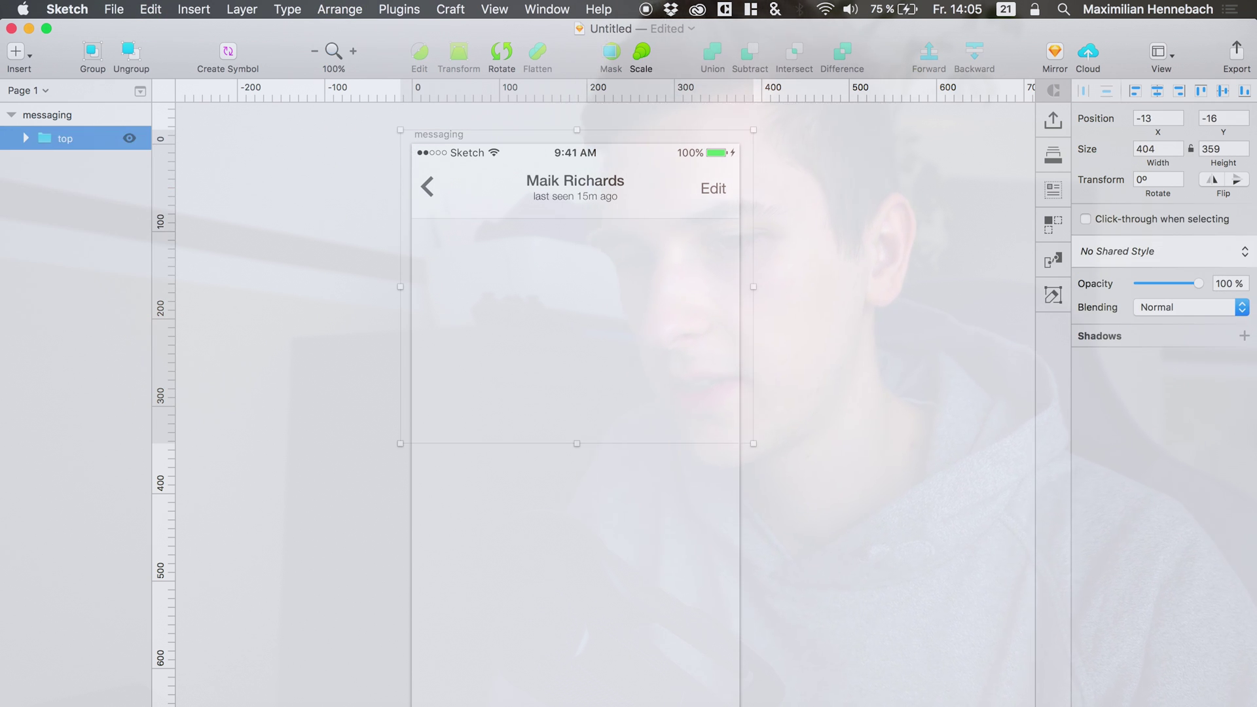
Align the copied bar background to the artboard bottom and push it down 20.
{"action": "scroll", "coordinate": [500, 398], "scroll_direction": "down", "scroll_amount": 5}
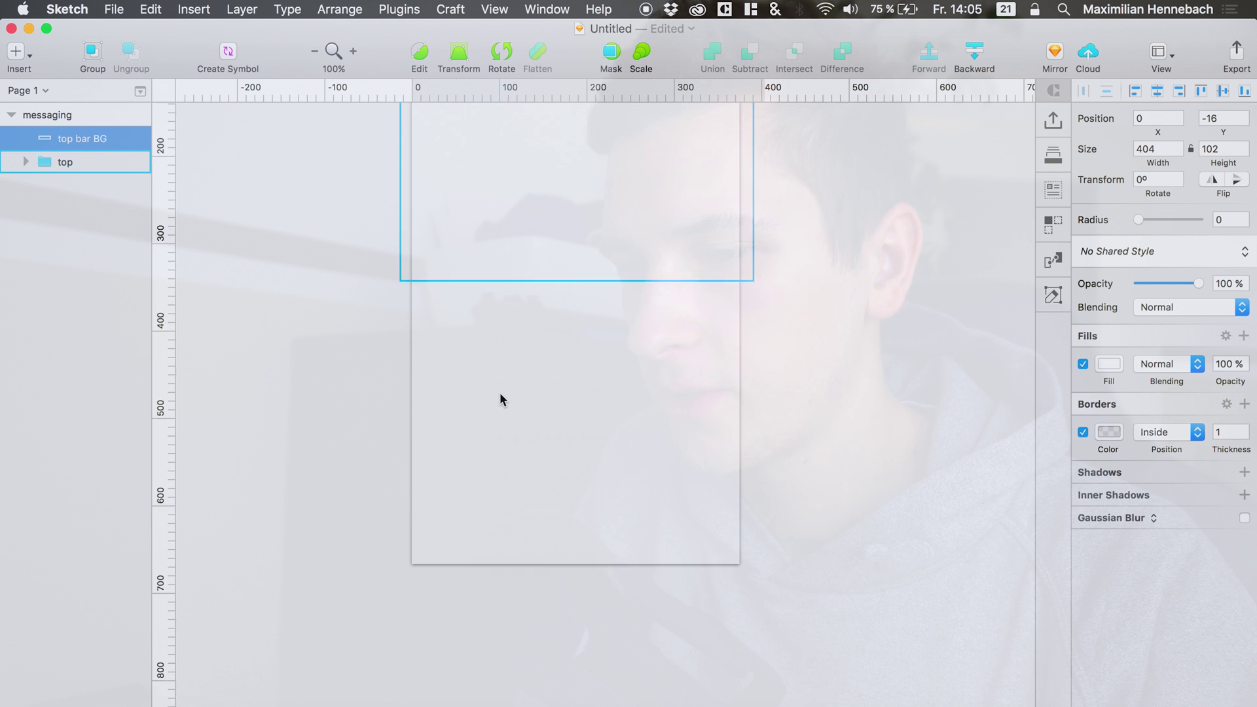
{"action": "key", "text": "shift+Left"}
{"action": "left_click", "coordinate": [1244, 91]}
{"action": "key", "text": "shift+Down"}
{"action": "key", "text": "shift+Down"}
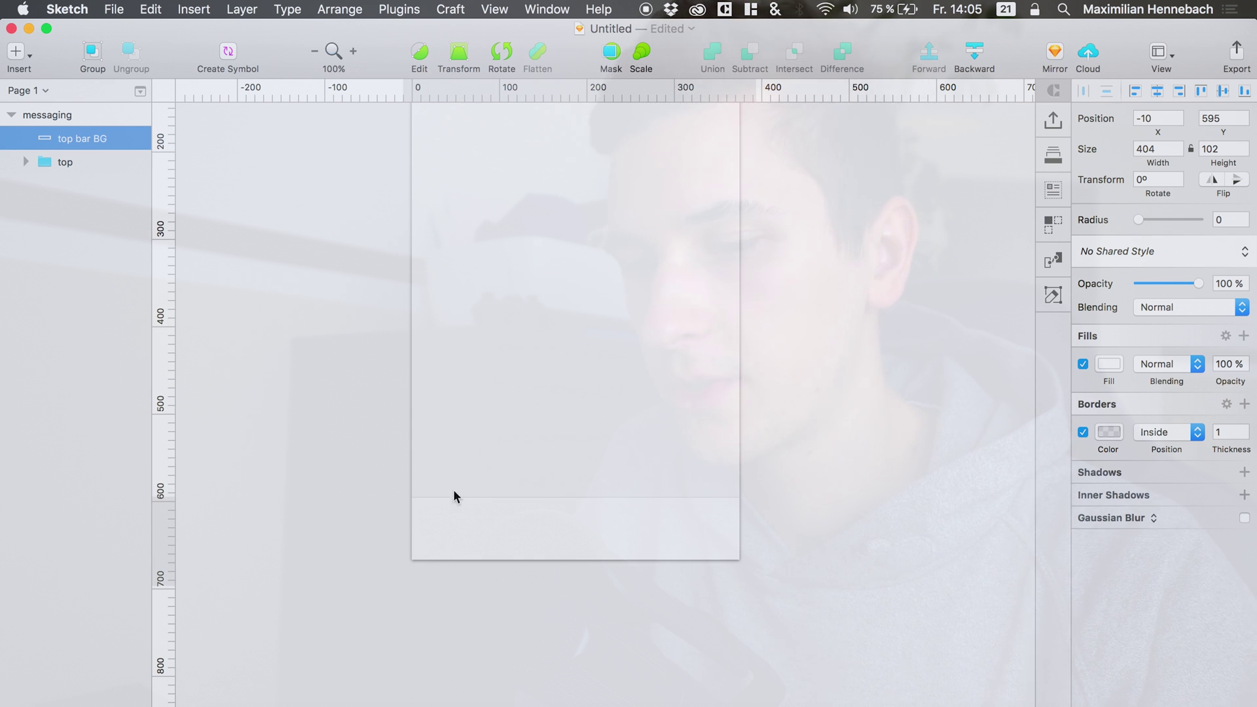
Add a text layer reading 'Type your message ...' in the bottom bar.
{"action": "key", "text": "t"}
{"action": "left_click", "coordinate": [428, 528]}
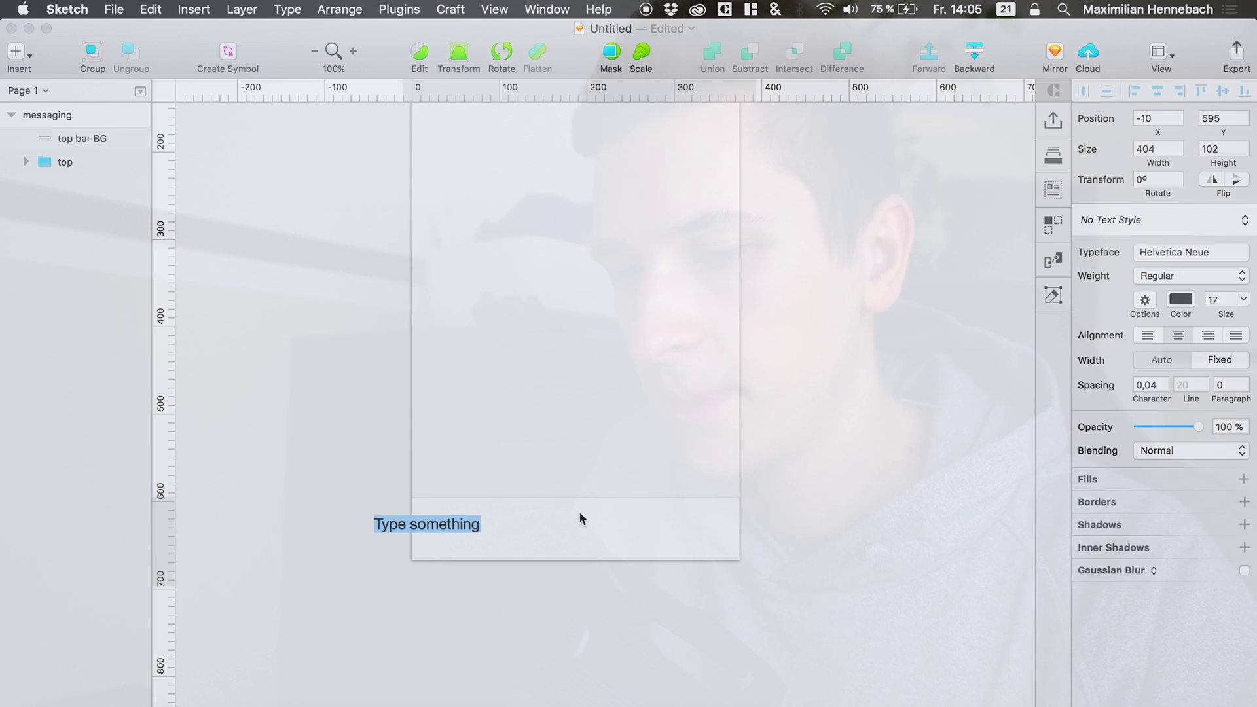
{"action": "type", "text": "Type yo"}
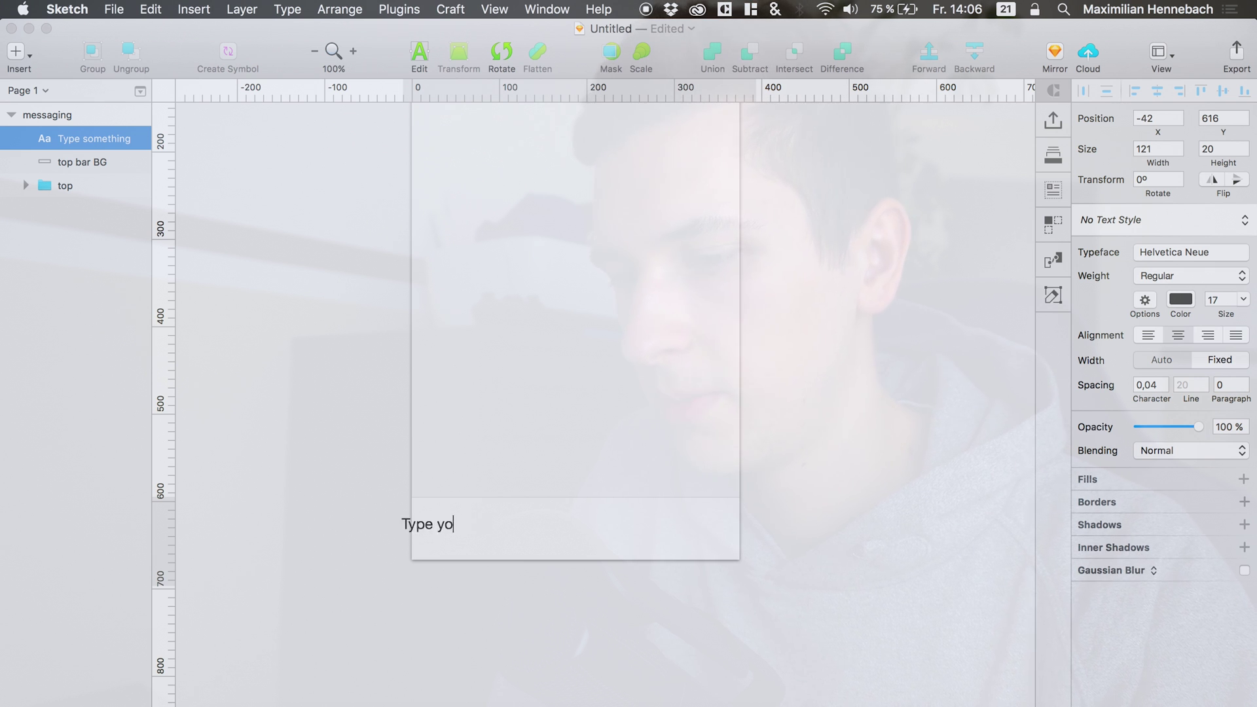
{"action": "type", "text": "ur message ..."}
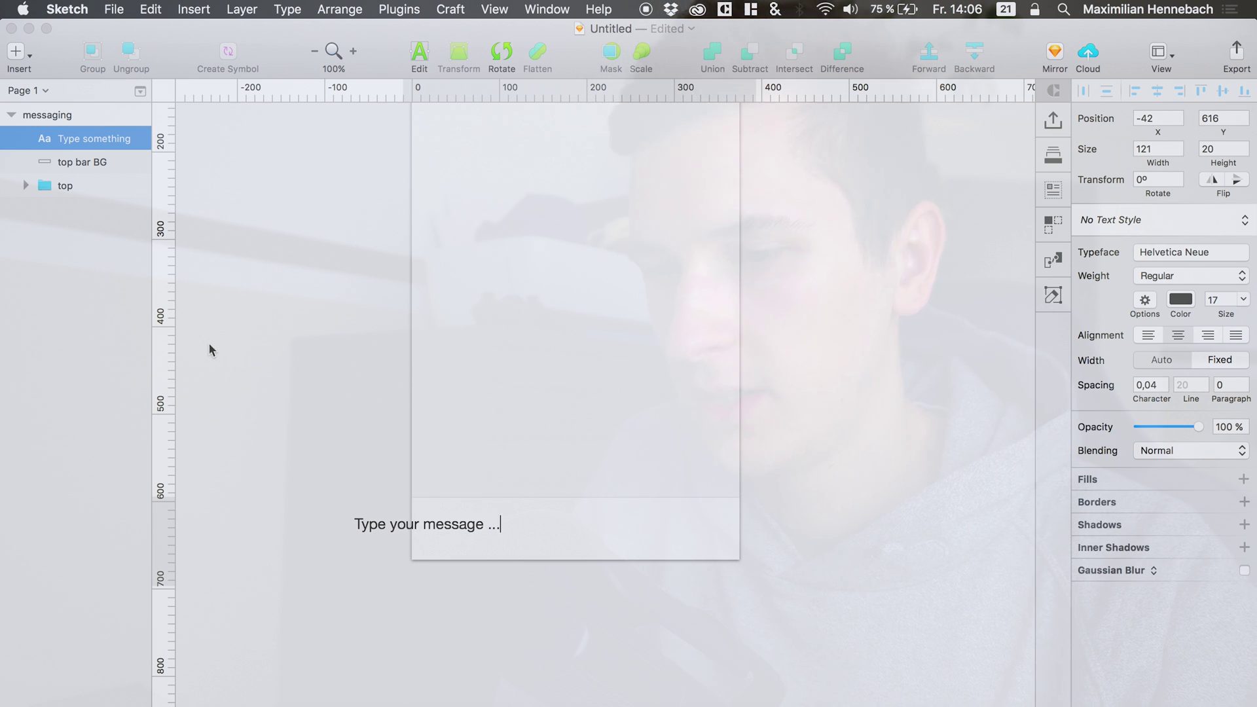
{"action": "key", "text": "Escape"}
{"action": "left_click", "coordinate": [65, 162]}
Position the placeholder at x 18, y 621 and colour it light grey B8B8B8.
{"action": "left_click", "coordinate": [64, 144]}
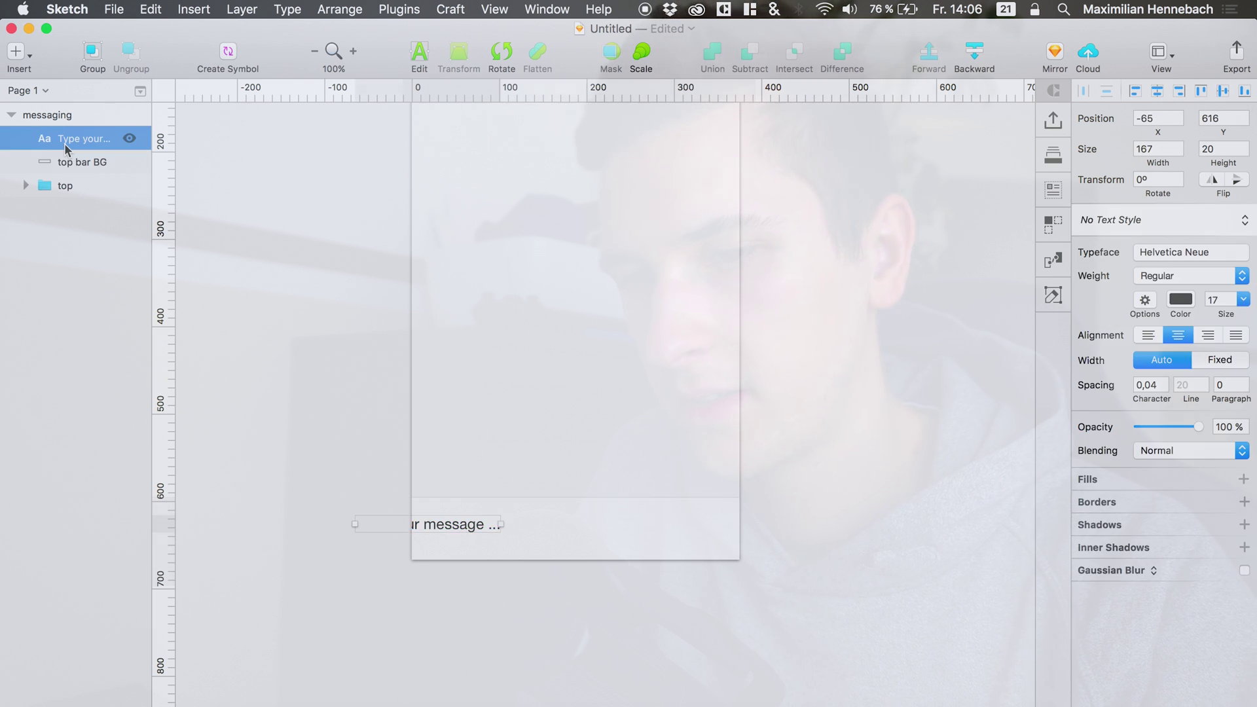
{"action": "key", "text": "shift+Right"}
{"action": "key", "text": "shift+Right"}
{"action": "key", "text": "shift+Right"}
{"action": "key", "text": "Right"}
{"action": "key", "text": "Up"}
{"action": "key", "text": "Up"}
{"action": "key", "text": "Up"}
{"action": "key", "text": "Up"}
{"action": "key", "text": "Up"}
{"action": "key", "text": "Up"}
{"action": "key", "text": "Up"}
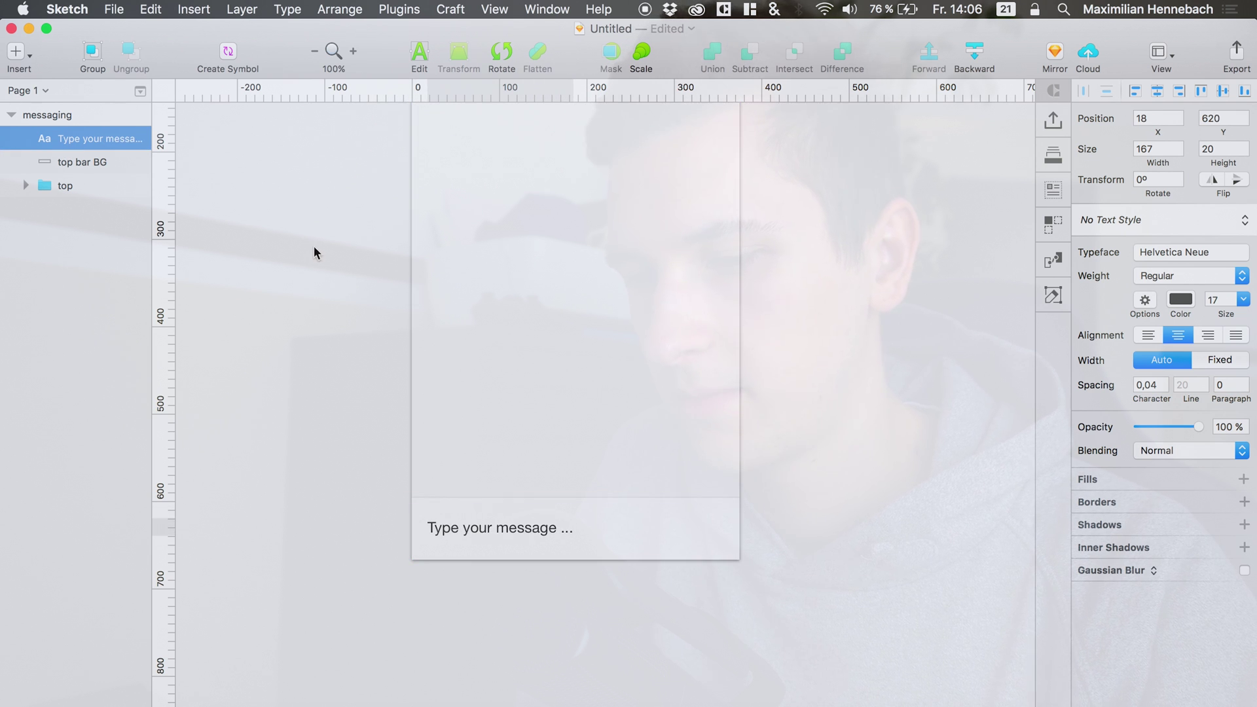
{"action": "key", "text": "Down"}
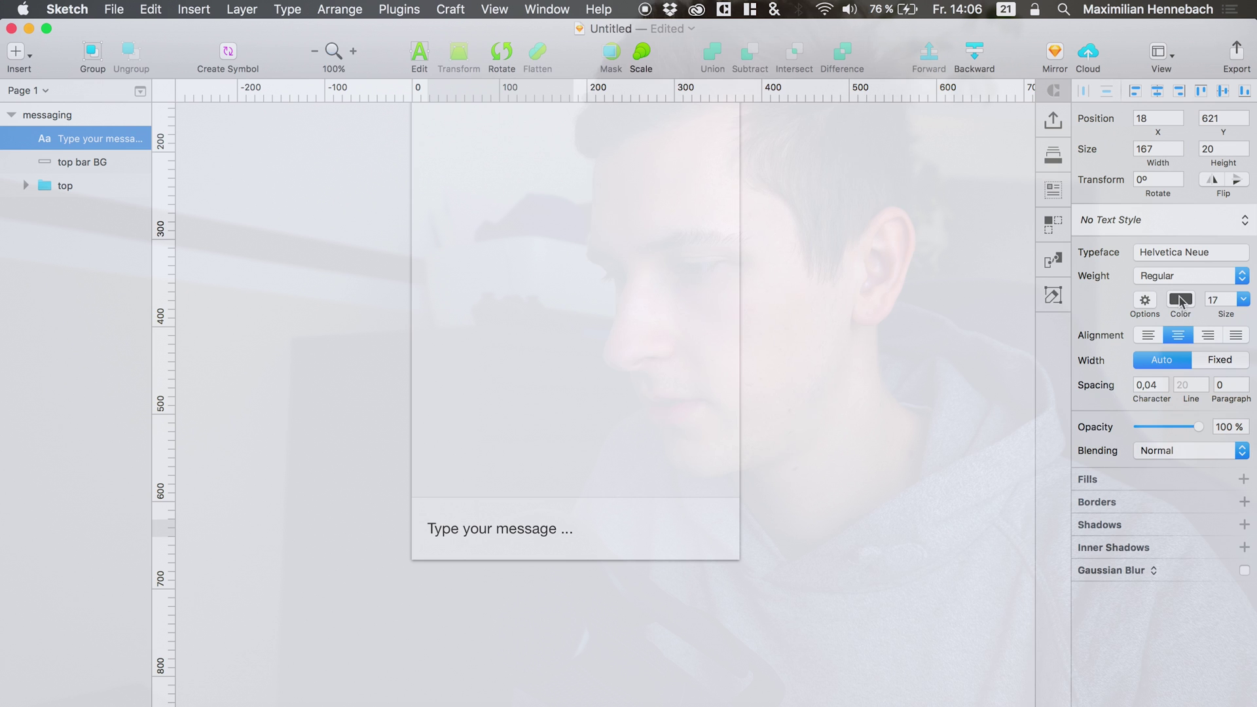
{"action": "left_click", "coordinate": [1184, 299]}
{"action": "left_click_drag", "start_coordinate": [1107, 419], "coordinate": [1004, 369]}
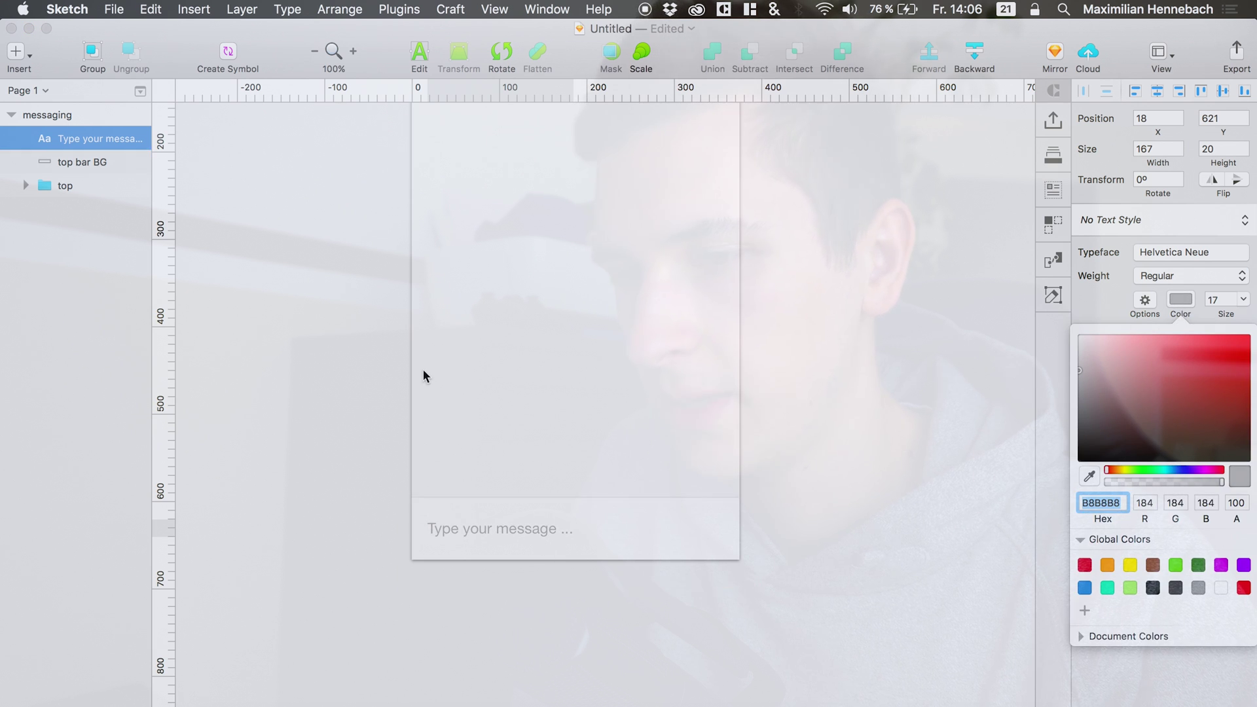
Select the mic and camera icons and move them to the top of the layer list.
{"action": "scroll", "coordinate": [423, 368], "scroll_direction": "up", "scroll_amount": 2}
{"action": "left_click", "coordinate": [25, 185]}
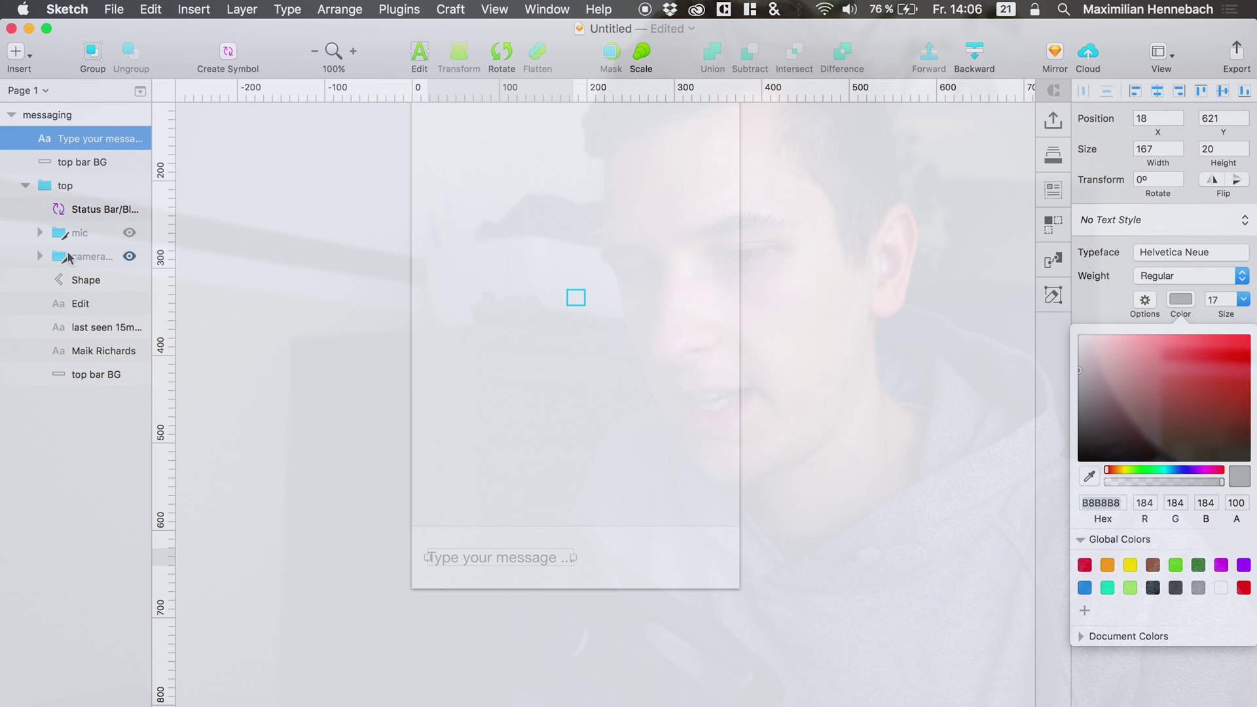
{"action": "left_click", "coordinate": [69, 257]}
{"action": "left_click", "coordinate": [40, 256]}
{"action": "left_click", "coordinate": [40, 232]}
{"action": "left_click", "coordinate": [74, 258]}
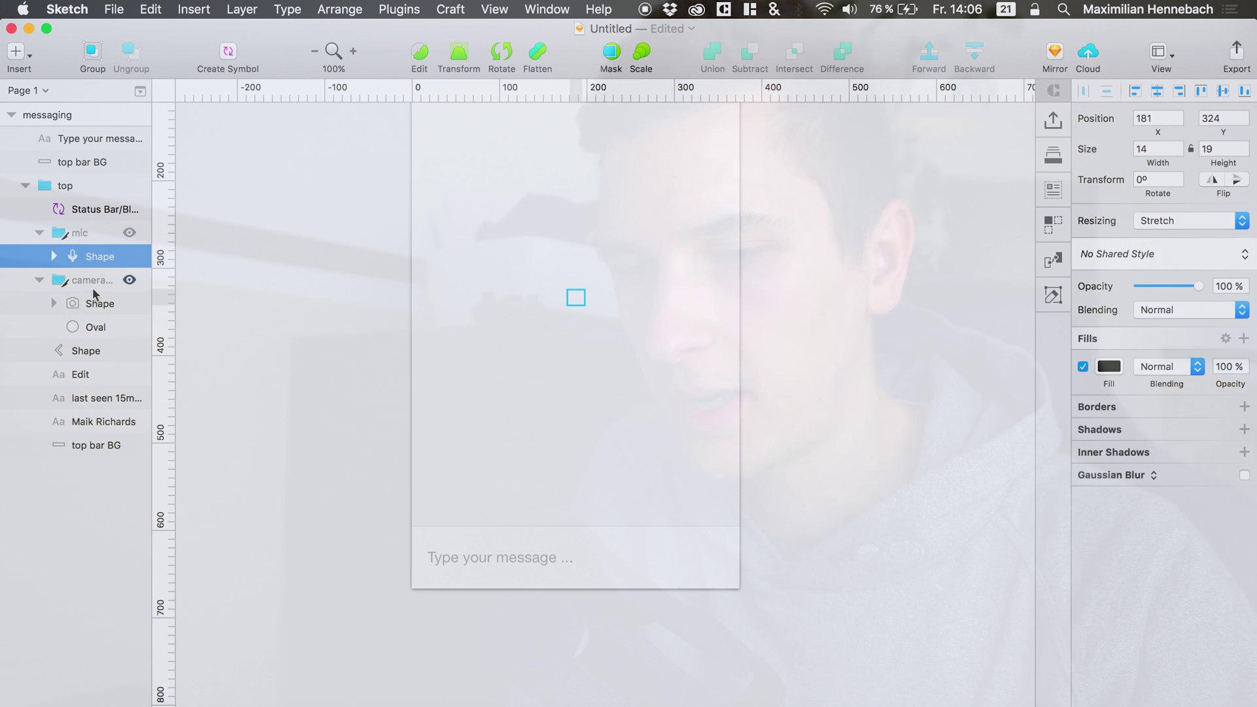
{"action": "left_click", "coordinate": [95, 303], "text": "shift"}
{"action": "left_click_drag", "start_coordinate": [85, 303], "coordinate": [49, 137]}
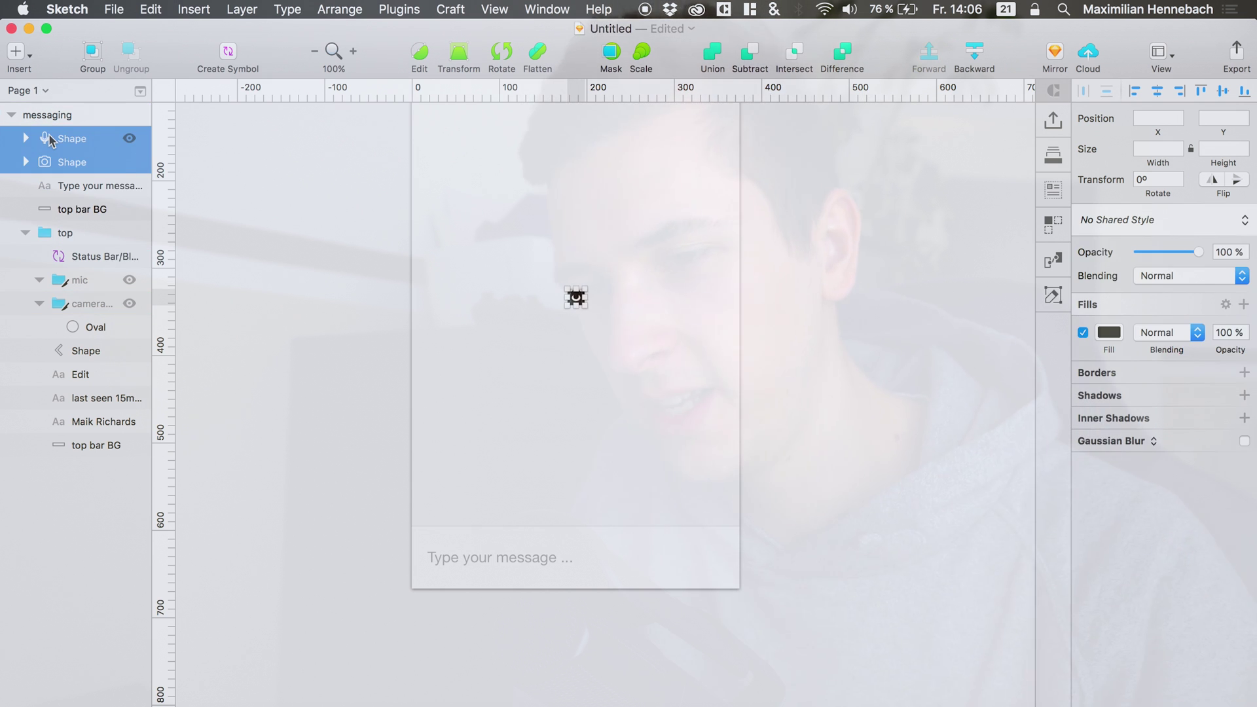
Move the camera and mic icons down into the message bar.
{"action": "key", "text": "shift+Right"}
{"action": "key", "text": "shift+Right"}
{"action": "key", "text": "shift+Right"}
{"action": "key", "text": "shift+Right"}
{"action": "key", "text": "shift+Right"}
{"action": "key", "text": "shift+Right"}
{"action": "key", "text": "shift+Down"}
{"action": "key", "text": "shift+Down"}
{"action": "key", "text": "shift+Down"}
{"action": "key", "text": "shift+Down"}
{"action": "key", "text": "shift+Down"}
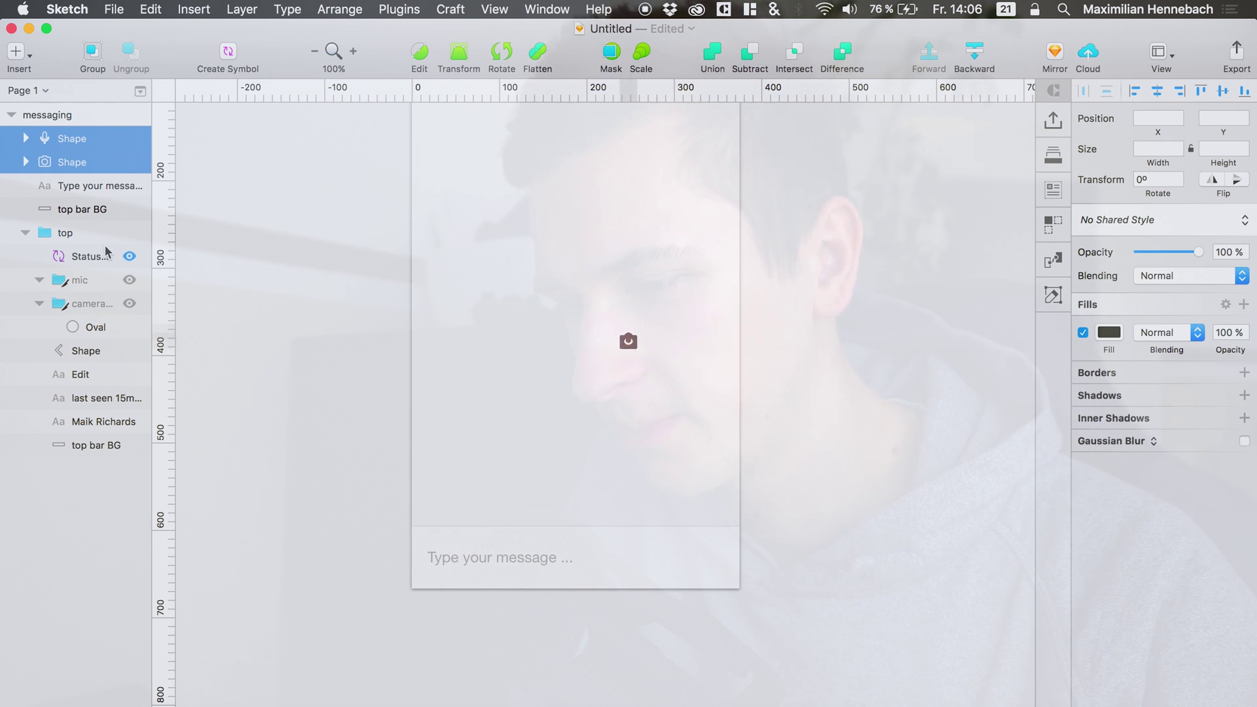
{"action": "key", "text": "shift+Right"}
{"action": "key", "text": "shift+Right"}
{"action": "key", "text": "shift+Right"}
{"action": "key", "text": "shift+Right"}
{"action": "key", "text": "shift+Right"}
{"action": "key", "text": "shift+Down"}
{"action": "key", "text": "shift+Down"}
{"action": "key", "text": "shift+Down"}
{"action": "key", "text": "shift+Down"}
{"action": "key", "text": "shift+Down"}
{"action": "key", "text": "shift+Down"}
{"action": "key", "text": "shift+Down"}
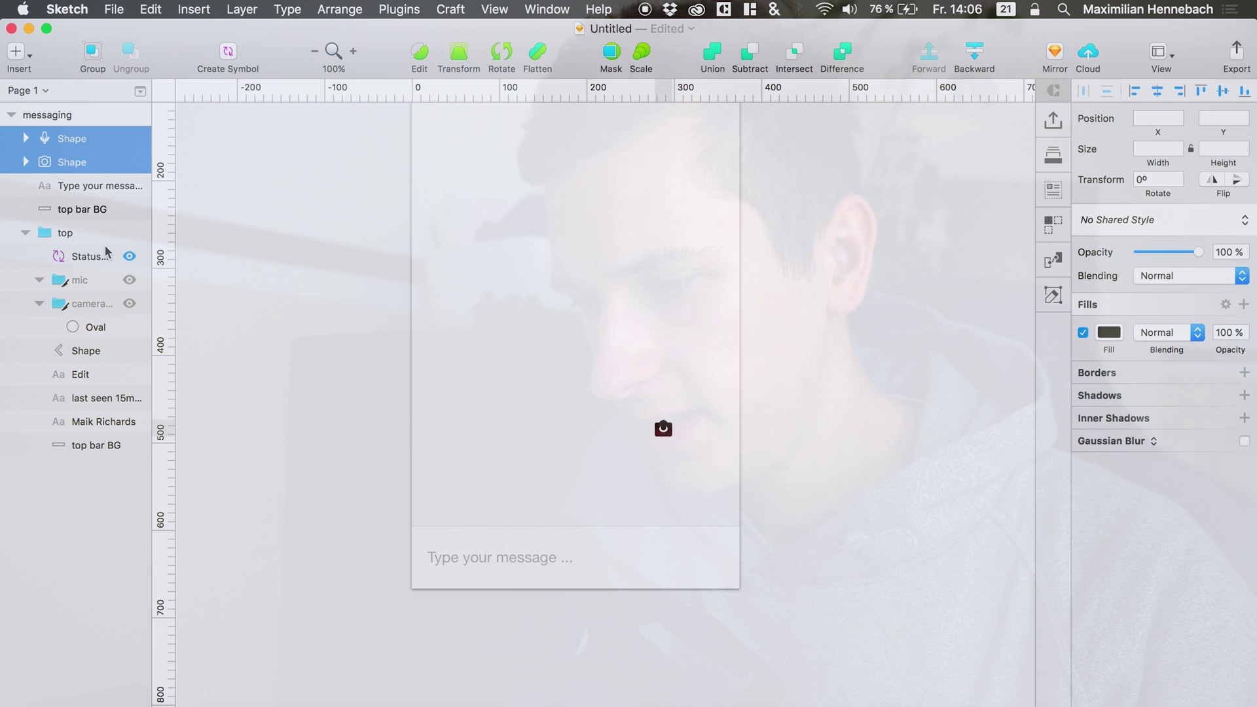
{"action": "key", "text": "shift+Down"}
{"action": "key", "text": "shift+Down"}
{"action": "key", "text": "shift+Left"}
{"action": "key", "text": "shift+Down"}
{"action": "key", "text": "shift+Down"}
{"action": "key", "text": "shift+Down"}
{"action": "key", "text": "shift+Down"}
{"action": "key", "text": "shift+Down"}
{"action": "key", "text": "shift+Down"}
{"action": "key", "text": "shift+Down"}
{"action": "key", "text": "shift+Down"}
{"action": "key", "text": "shift+Down"}
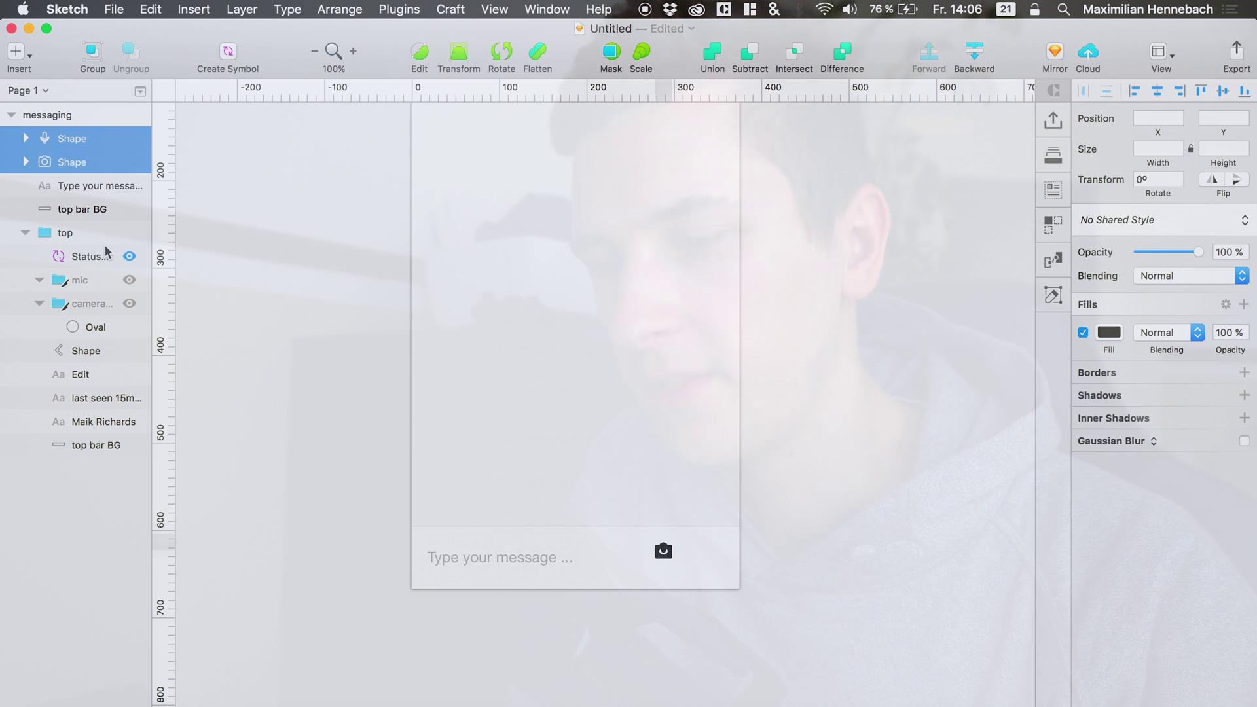
Ungroup the camera and mic icon groups.
{"action": "left_click", "coordinate": [78, 304]}
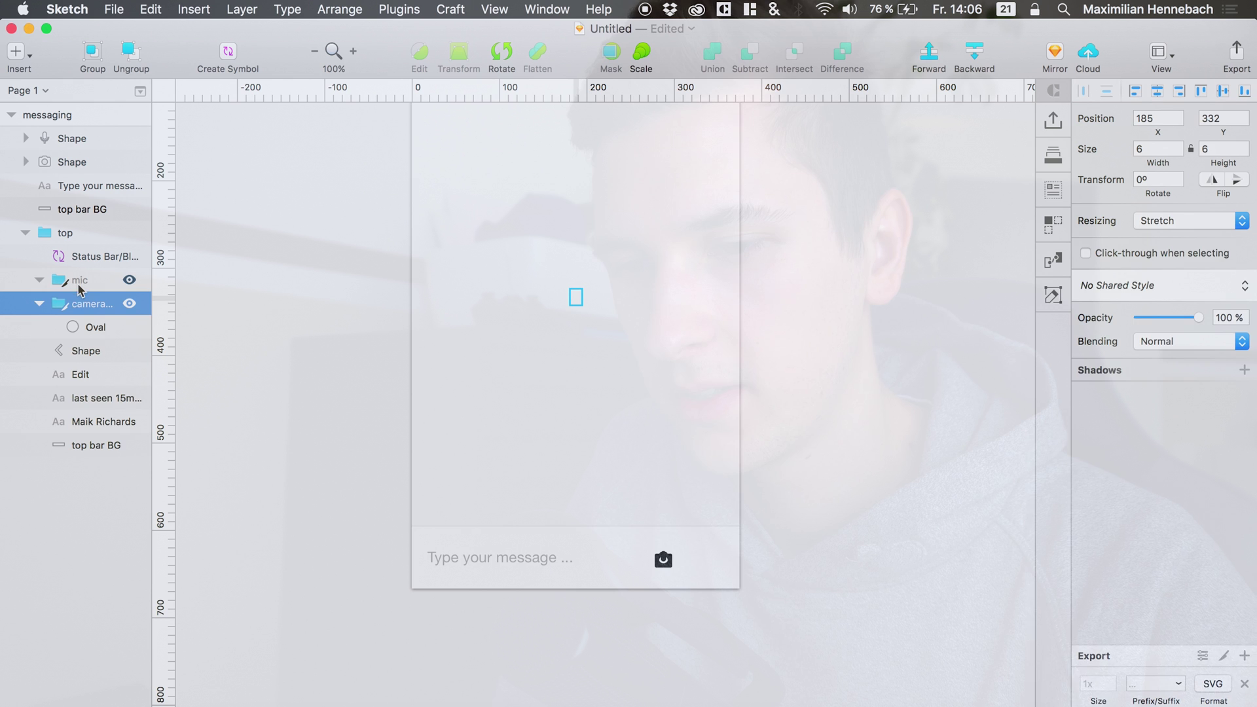
{"action": "key", "text": "Delete"}
{"action": "left_click", "coordinate": [79, 280]}
{"action": "key", "text": "Delete"}
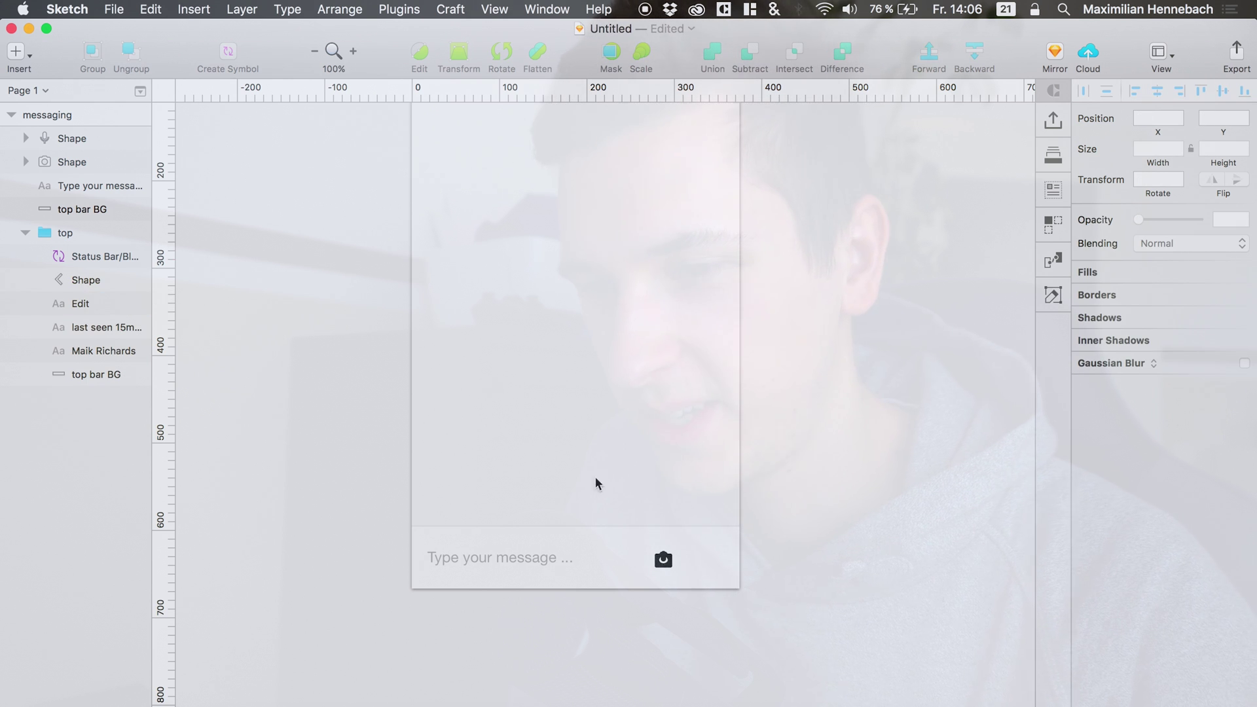
Place the mic beside the camera at y 624, then shift both right.
{"action": "left_click", "coordinate": [65, 140]}
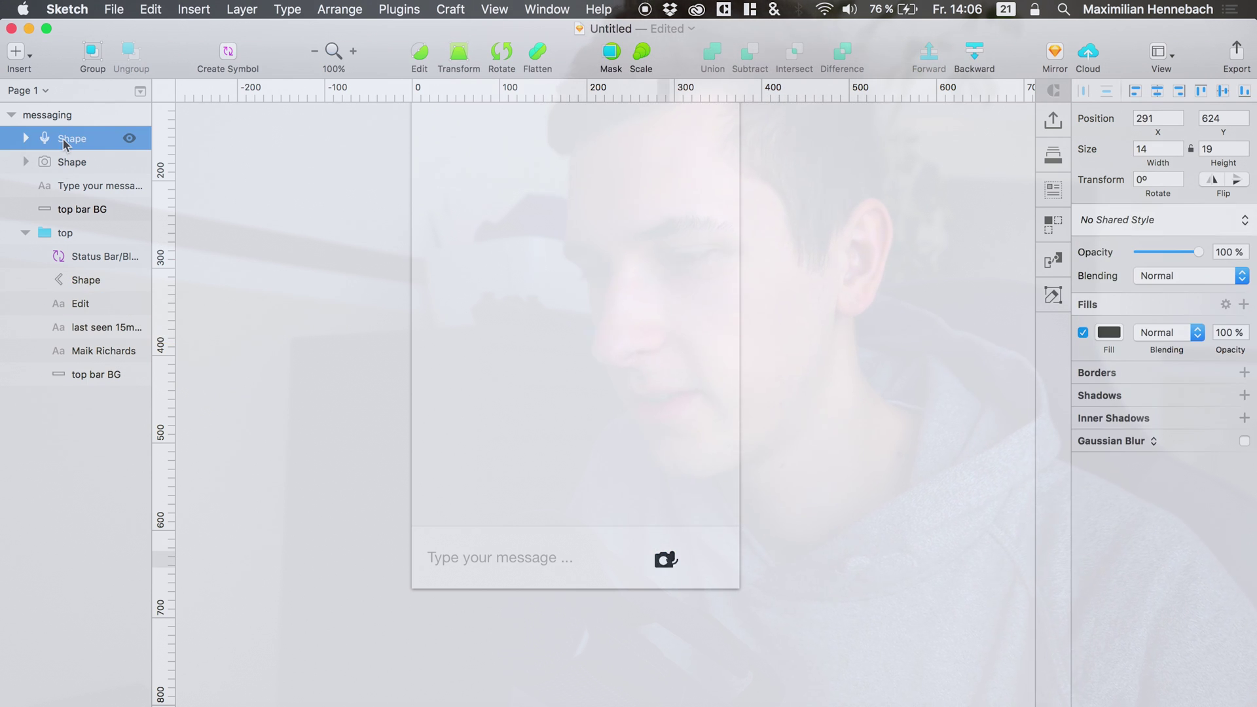
{"action": "key", "text": "shift+Right"}
{"action": "key", "text": "shift+Right"}
{"action": "key", "text": "shift+Right"}
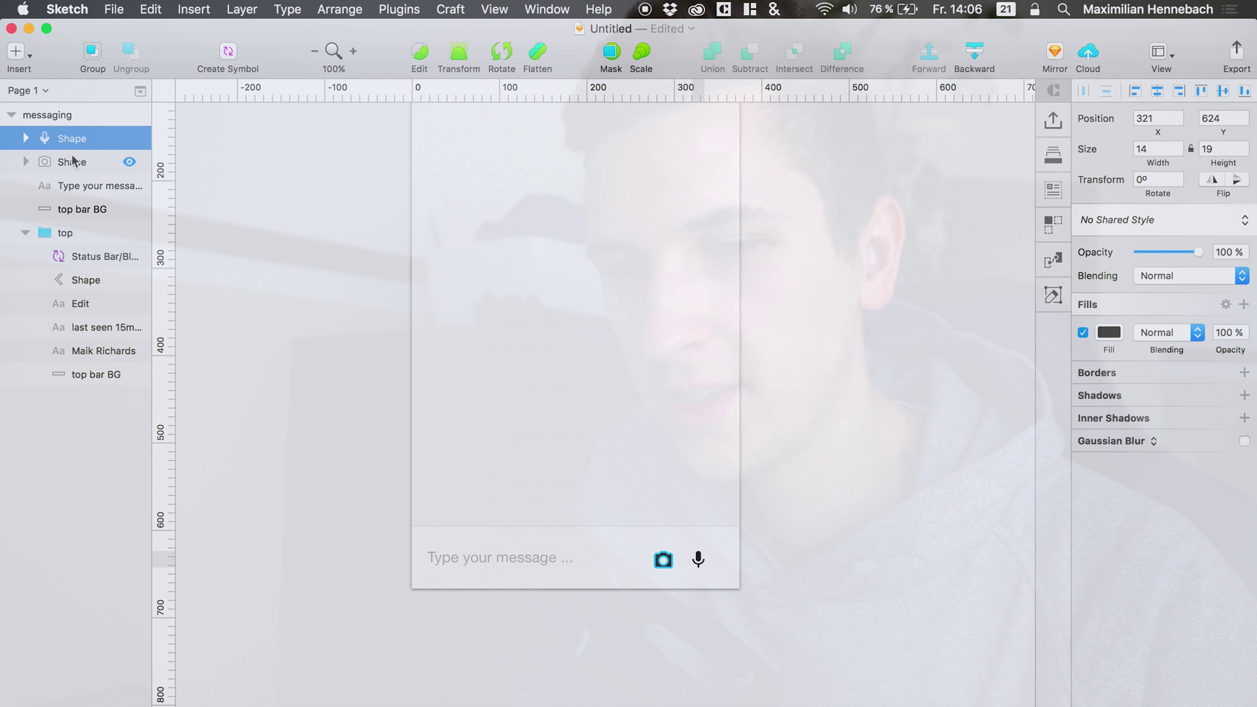
{"action": "left_click", "coordinate": [85, 163]}
{"action": "key", "text": "Up"}
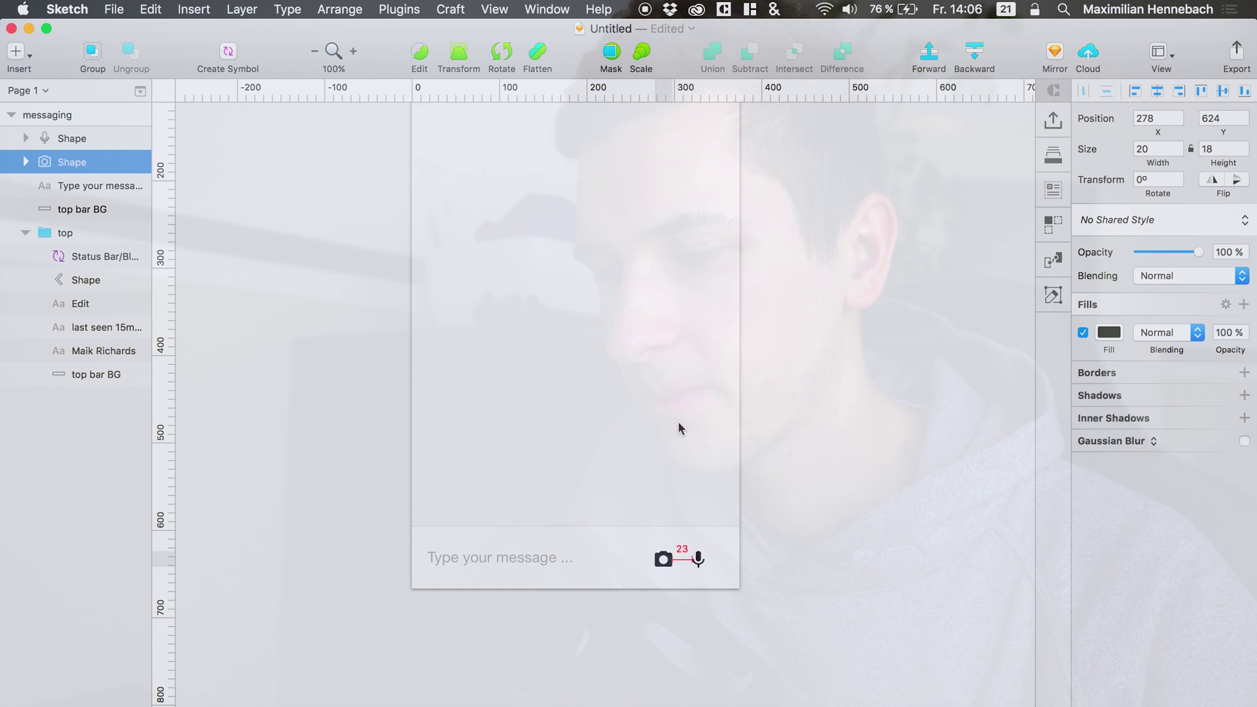
{"action": "key", "text": "Left"}
{"action": "key", "text": "Down"}
{"action": "key", "text": "Left"}
{"action": "key", "text": "Left"}
{"action": "key", "text": "Up"}
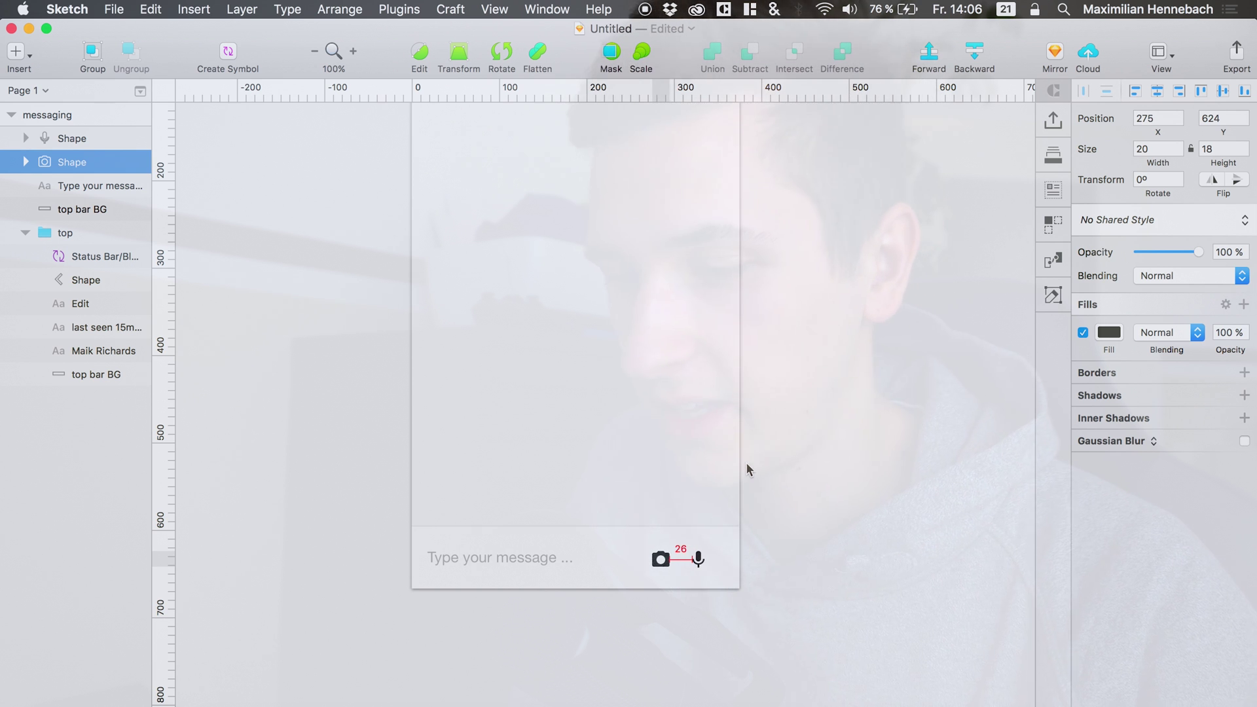
{"action": "left_click", "coordinate": [76, 138], "text": "shift"}
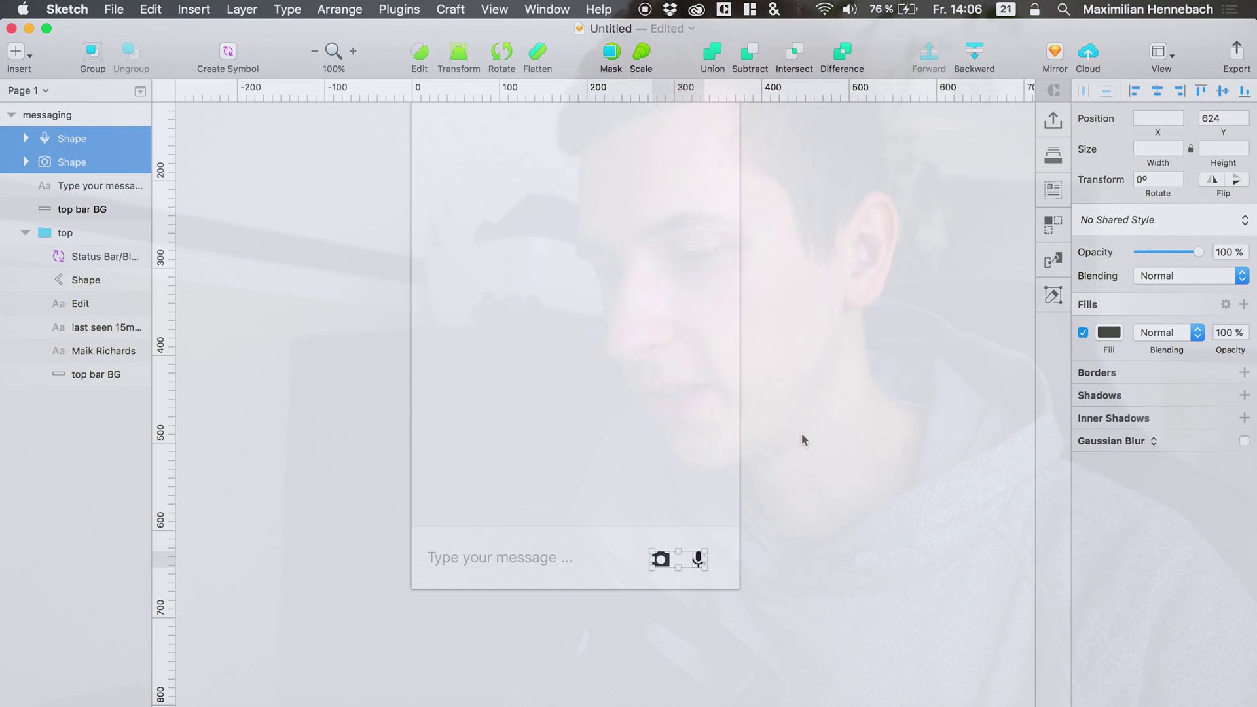
{"action": "key", "text": "shift+Right"}
{"action": "key", "text": "Right"}
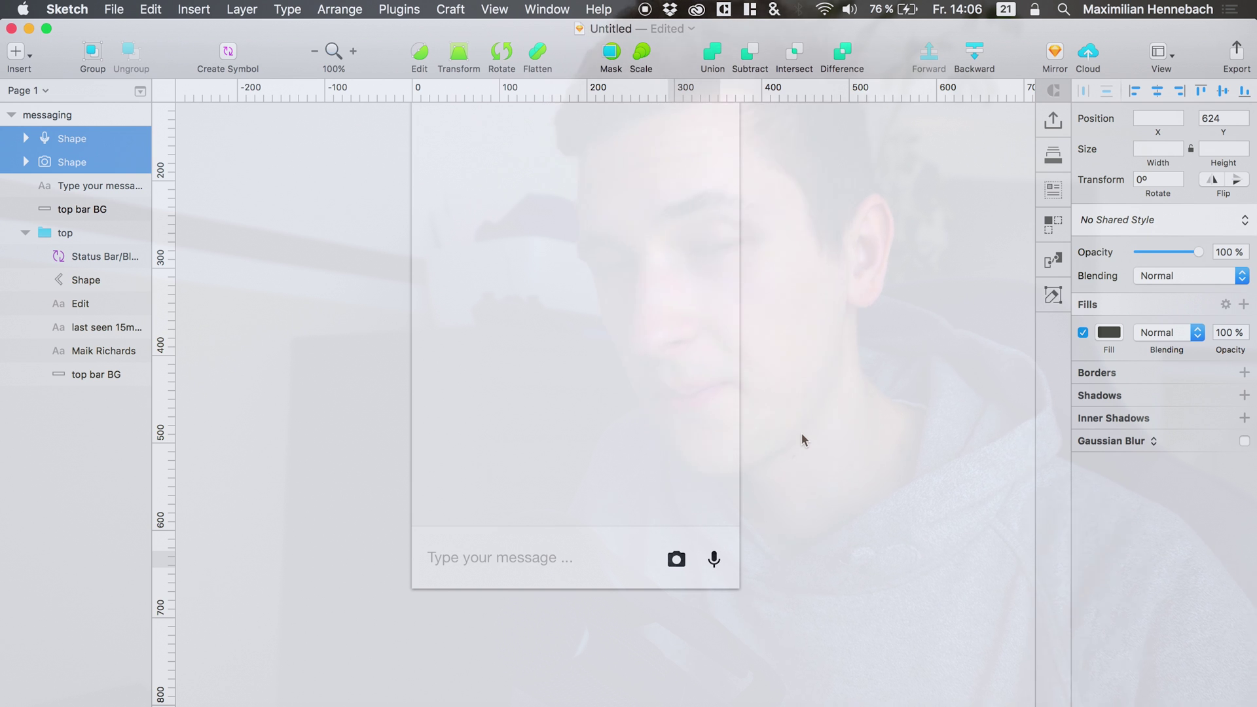
Change the camera and mic icons' fill from black to grey 797979.
{"action": "left_click", "coordinate": [1109, 333]}
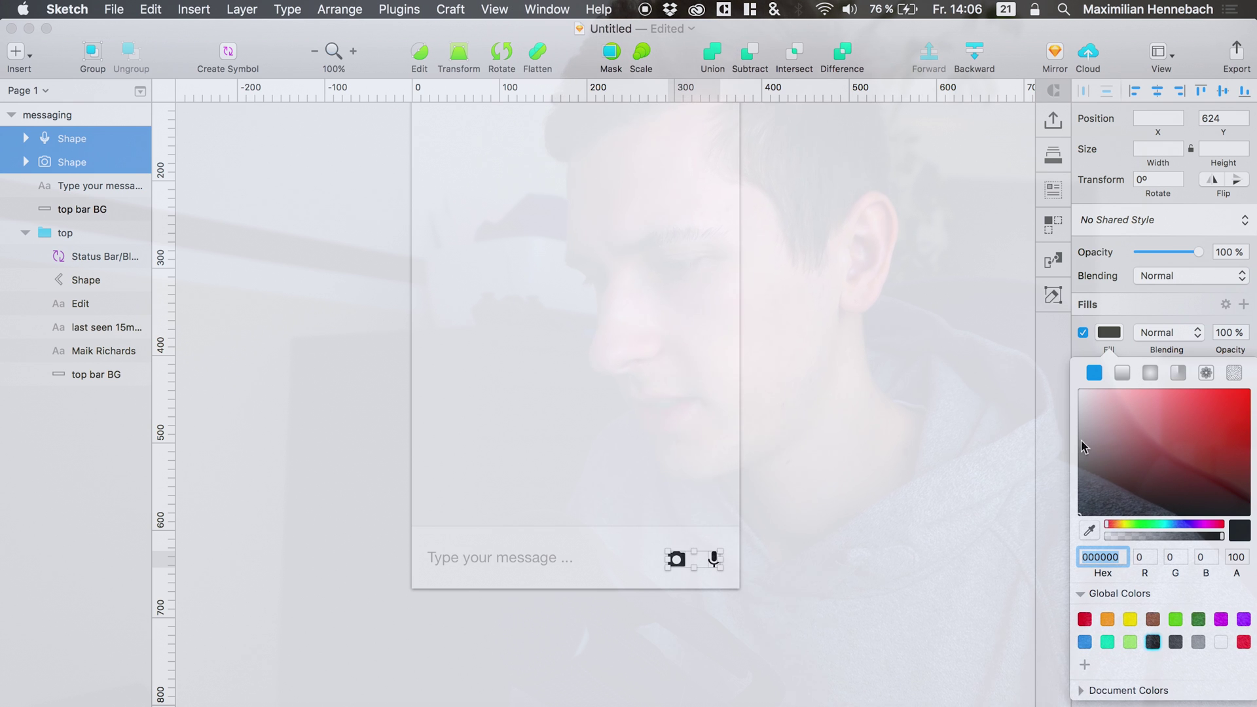
{"action": "left_click_drag", "start_coordinate": [1118, 423], "coordinate": [1004, 439]}
{"action": "left_click", "coordinate": [874, 460]}
{"action": "scroll", "coordinate": [874, 460], "scroll_direction": "up", "scroll_amount": 5}
{"action": "scroll", "coordinate": [864, 583], "scroll_direction": "right", "scroll_amount": 3}
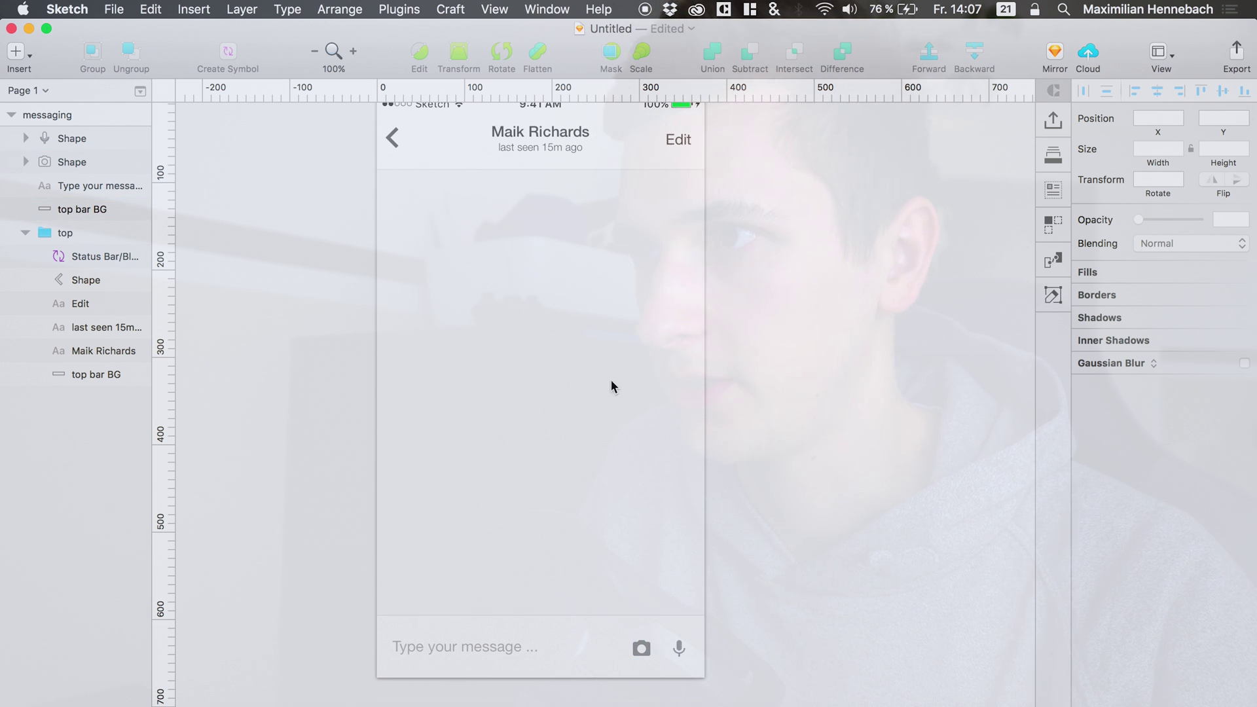
{"action": "scroll", "coordinate": [529, 283], "scroll_direction": "up", "scroll_amount": 3}
{"action": "scroll", "coordinate": [529, 283], "scroll_direction": "left", "scroll_amount": 2}
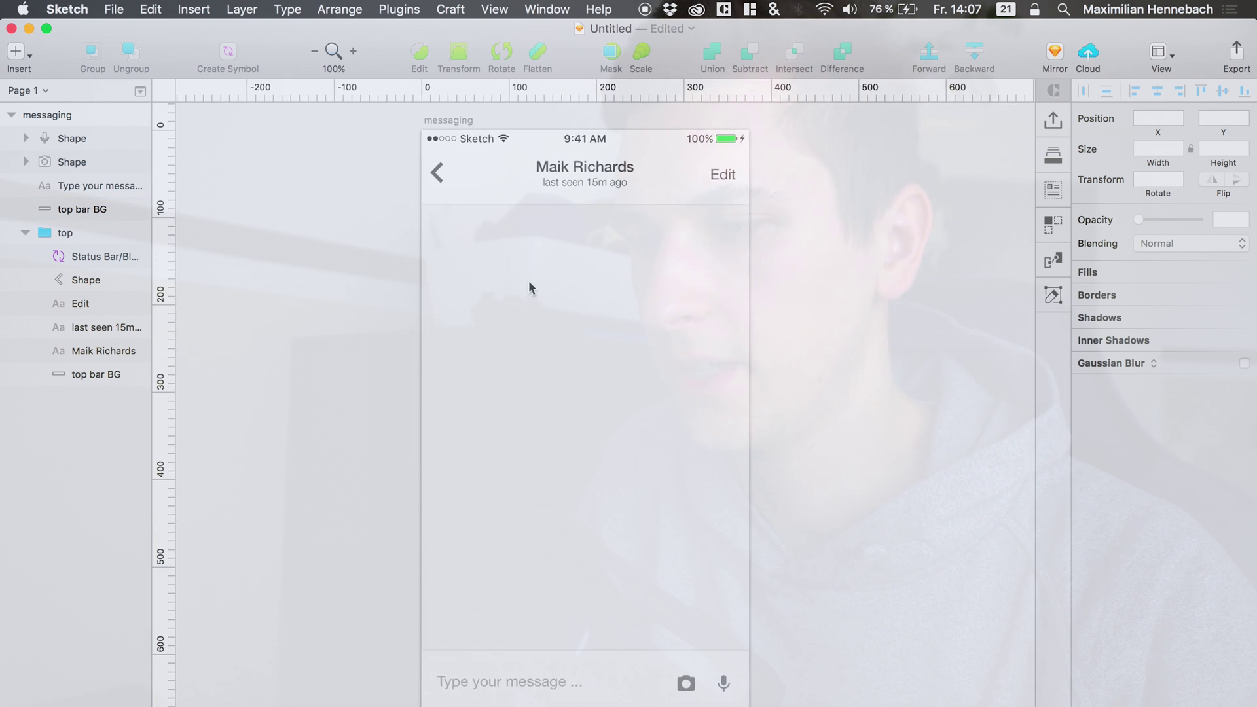
{"action": "scroll", "coordinate": [529, 283], "scroll_direction": "up", "scroll_amount": 1}
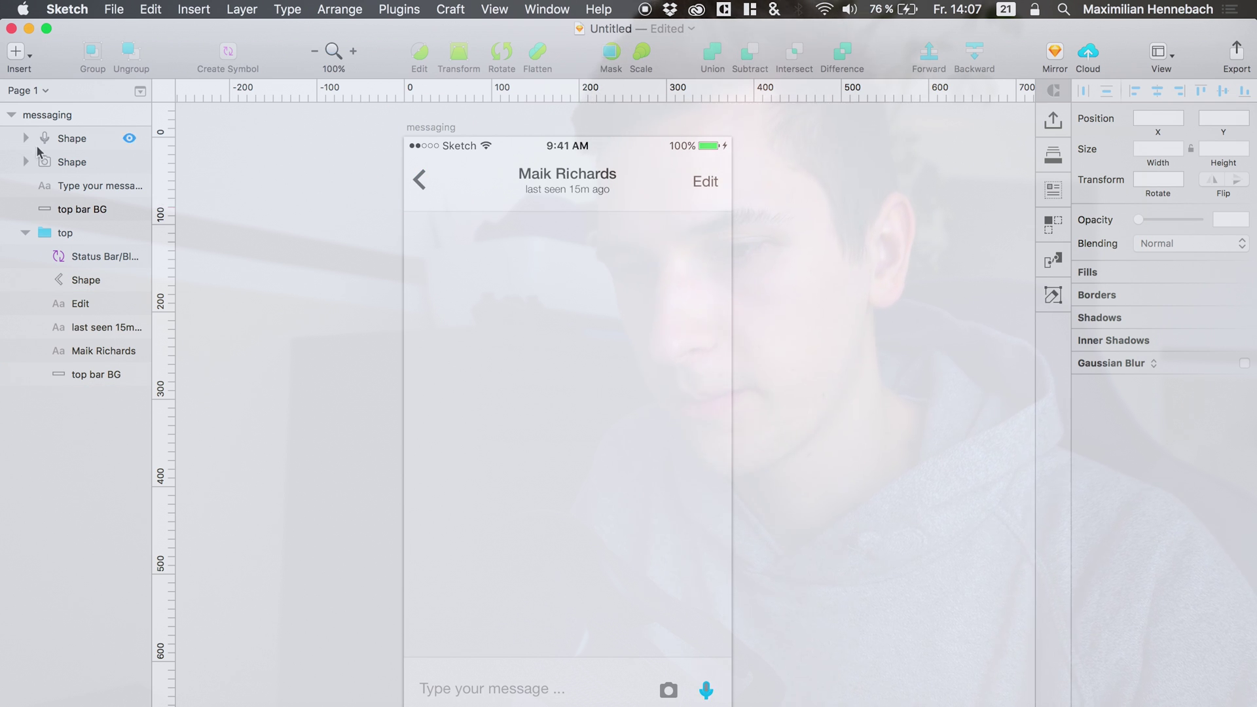
{"action": "left_click", "coordinate": [49, 233]}
Group both icon shapes, 'Type your message ...' and the bar background as 'bottom'.
{"action": "left_click", "coordinate": [26, 232]}
{"action": "left_click", "coordinate": [57, 217]}
{"action": "left_click", "coordinate": [72, 138], "text": "shift"}
{"action": "key", "text": "cmd+g"}
{"action": "double_click", "coordinate": [73, 140]}
{"action": "type", "text": "b"}
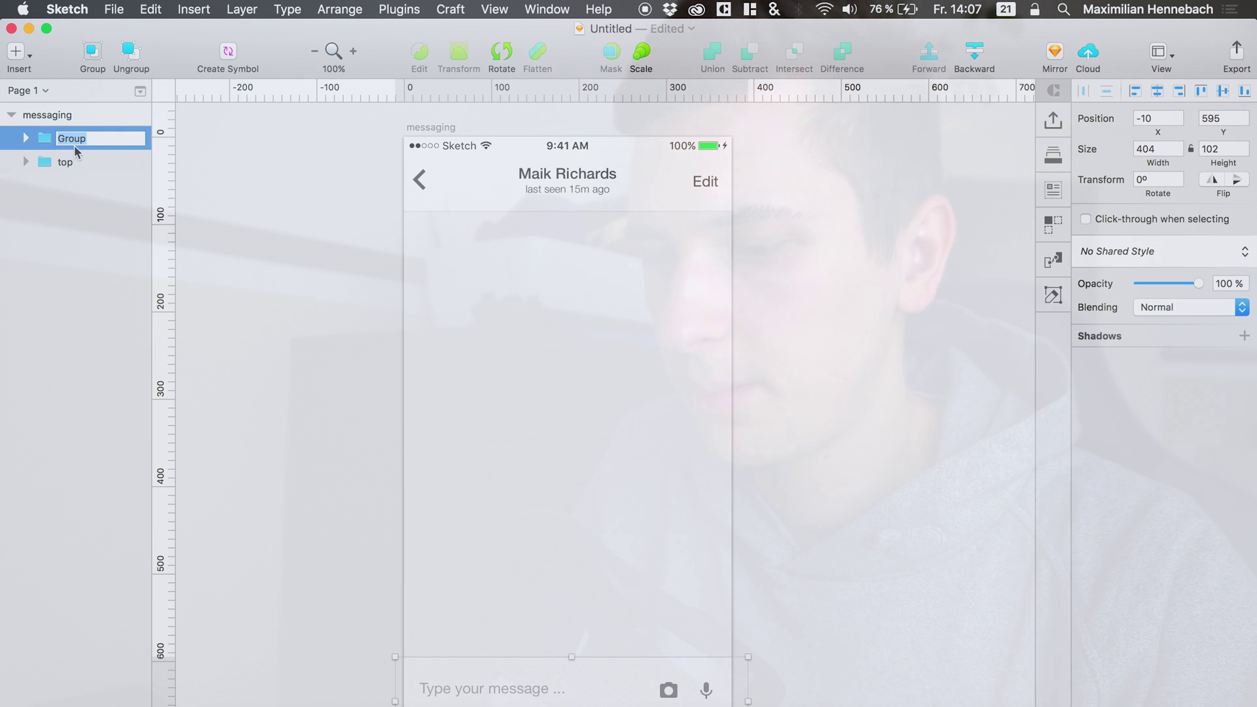
{"action": "type", "text": "ottom"}
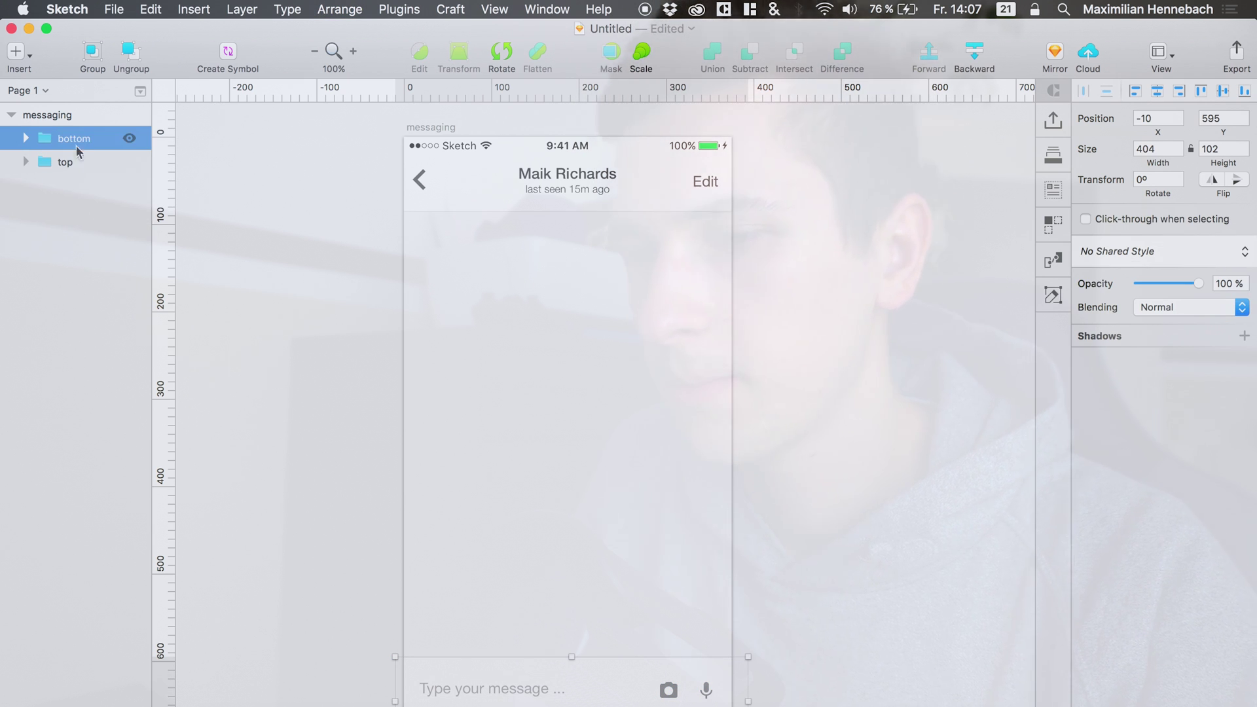
{"action": "left_click", "coordinate": [53, 162]}
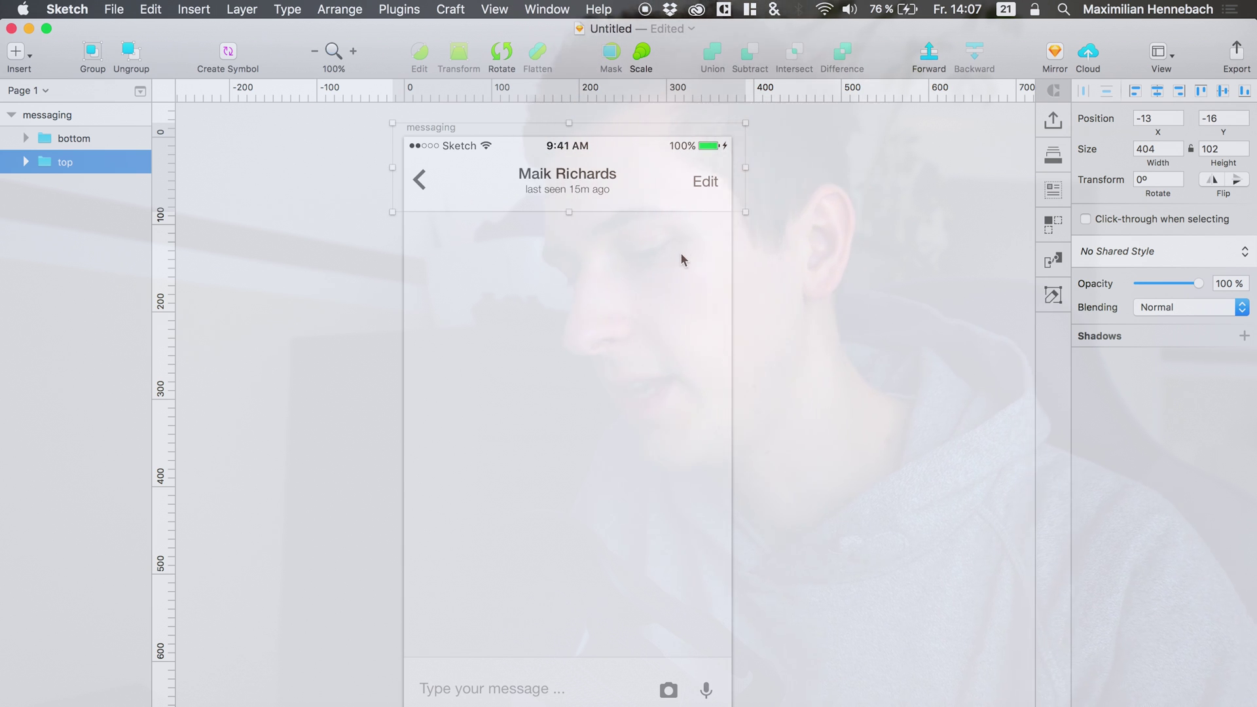
Draw a borderless rectangle just below the top bar.
{"action": "key", "text": "r"}
{"action": "left_click_drag", "start_coordinate": [501, 237], "coordinate": [673, 291]}
{"action": "left_click", "coordinate": [1083, 433]}
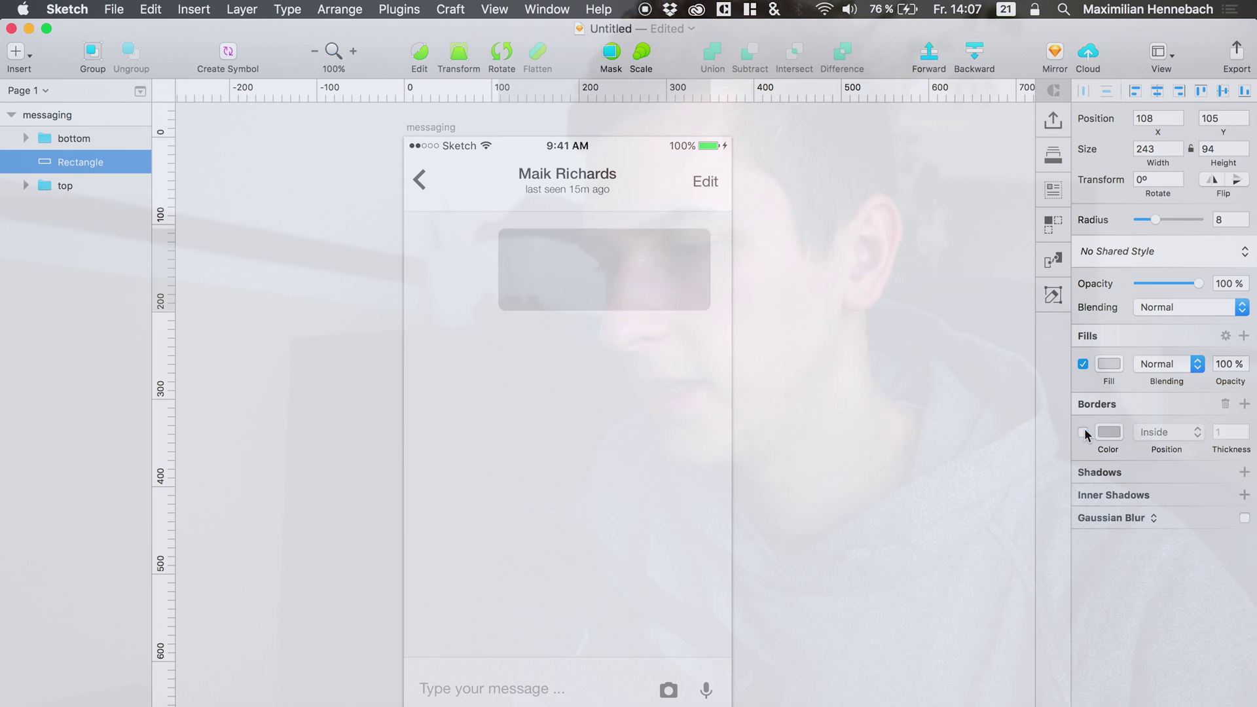
Fill the bubble mint green 6DFFBF and shift it to x 112, y 105.
{"action": "left_click", "coordinate": [1106, 364]}
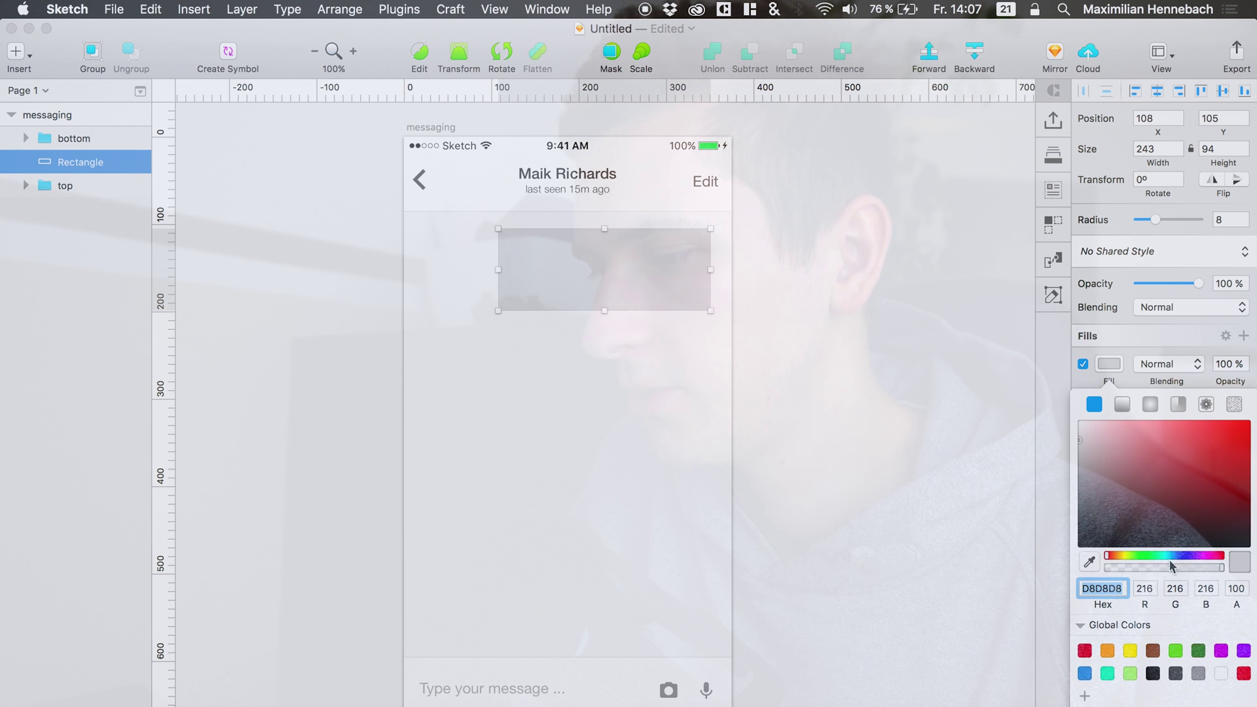
{"action": "left_click_drag", "start_coordinate": [1151, 565], "coordinate": [1169, 556]}
{"action": "mouse_move", "coordinate": [1148, 513]}
{"action": "left_mouse_down"}
{"action": "mouse_move", "coordinate": [1200, 420]}
{"action": "mouse_move", "coordinate": [1178, 400]}
{"action": "left_mouse_up"}
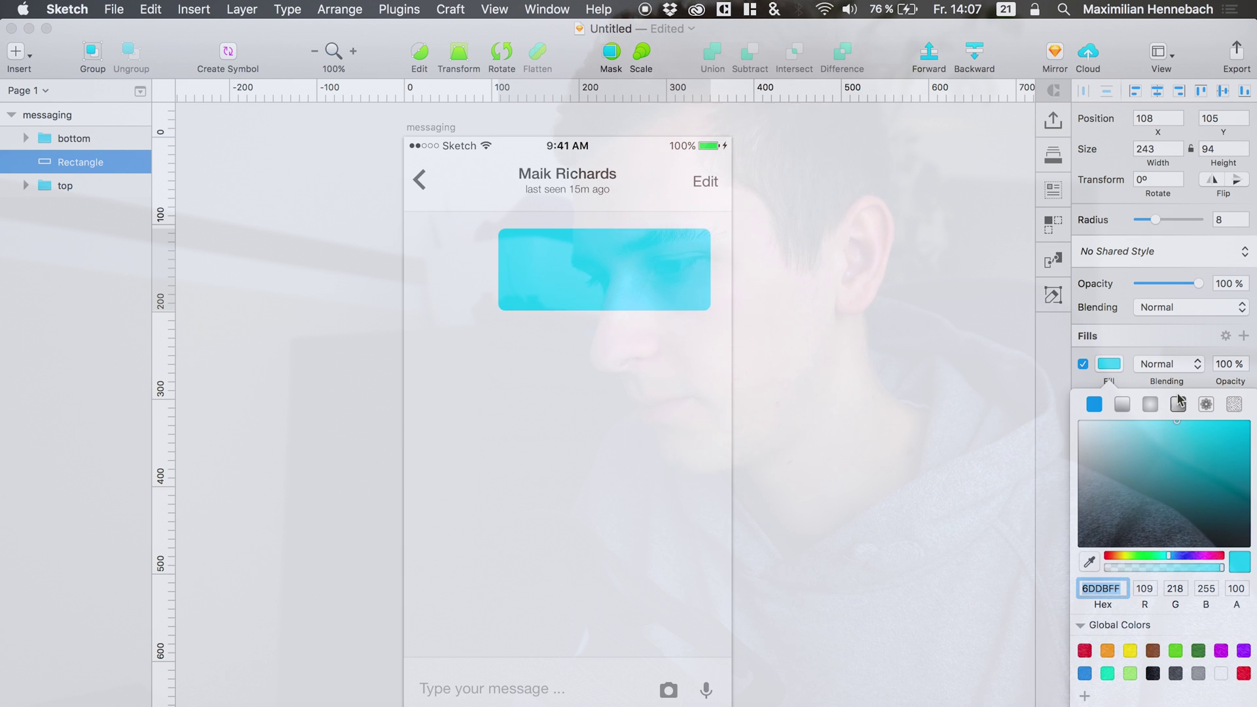
{"action": "left_click_drag", "start_coordinate": [1152, 556], "coordinate": [1159, 520]}
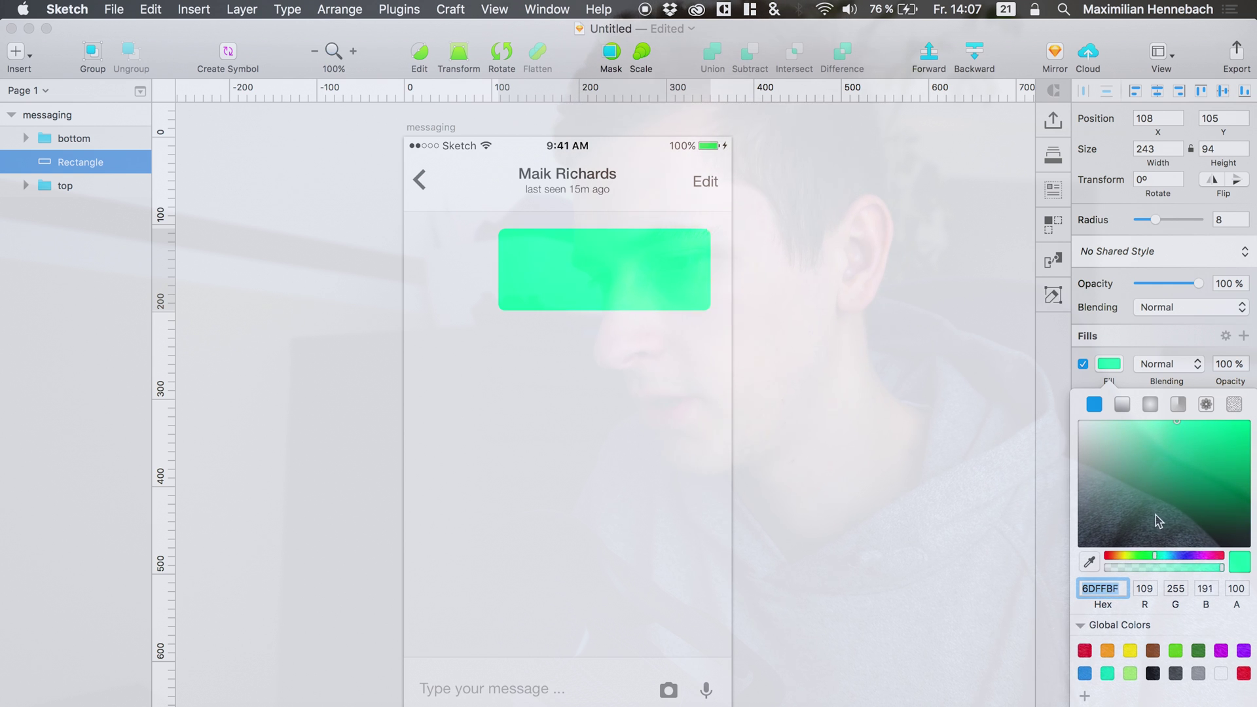
{"action": "left_click", "coordinate": [797, 544]}
{"action": "left_click", "coordinate": [631, 379]}
{"action": "left_click_drag", "start_coordinate": [640, 281], "coordinate": [643, 279]}
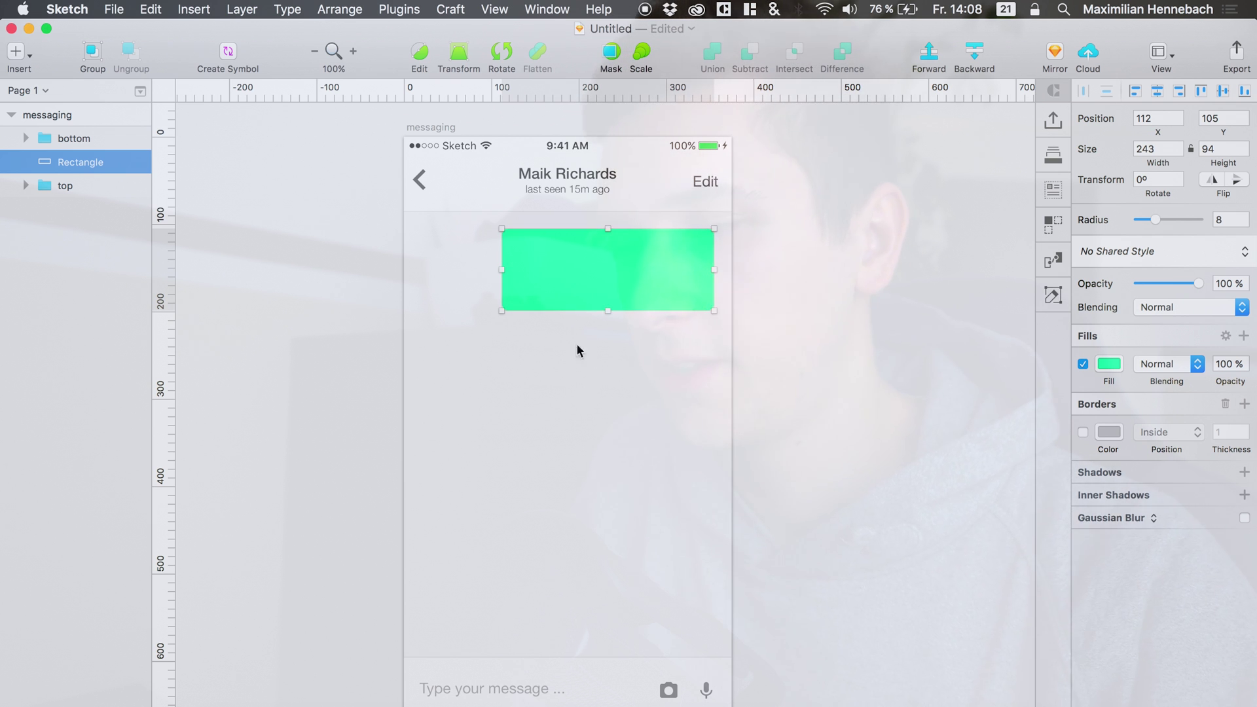
Add a white (FFFFFF) placeholder text layer next to the green bubble.
{"action": "key", "text": "t"}
{"action": "left_click", "coordinate": [517, 256]}
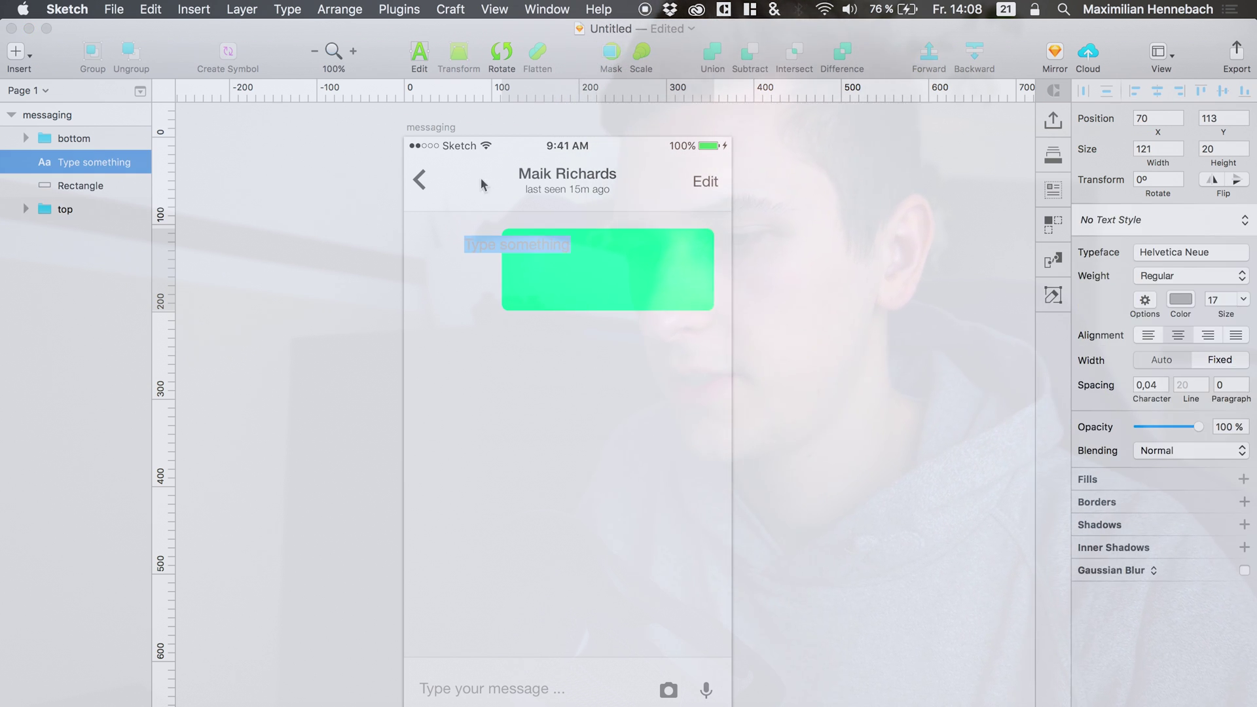
{"action": "left_click", "coordinate": [563, 249]}
{"action": "key", "text": "super+a"}
{"action": "left_click", "coordinate": [1181, 299]}
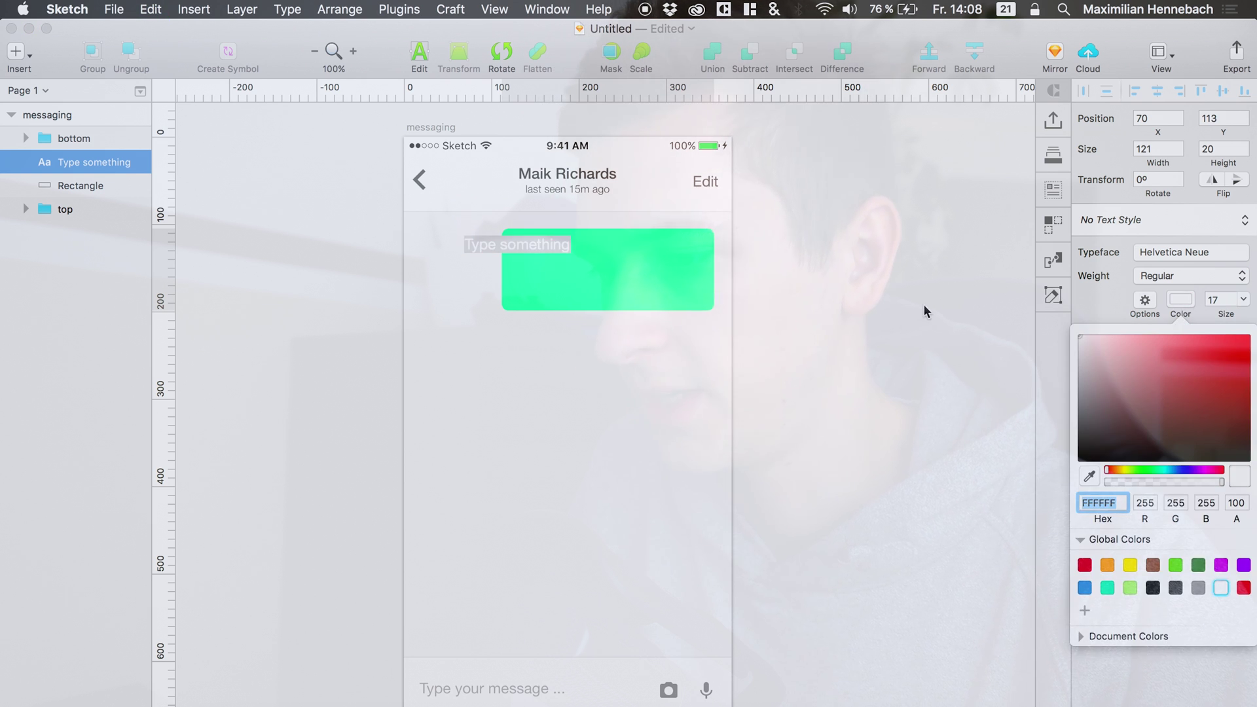
{"action": "left_click", "coordinate": [1189, 302]}
{"action": "left_click", "coordinate": [1148, 340]}
Move the text into the bubble and make it a fixed-width box 218 wide.
{"action": "left_click", "coordinate": [533, 264]}
{"action": "left_click_drag", "start_coordinate": [548, 249], "coordinate": [587, 251]}
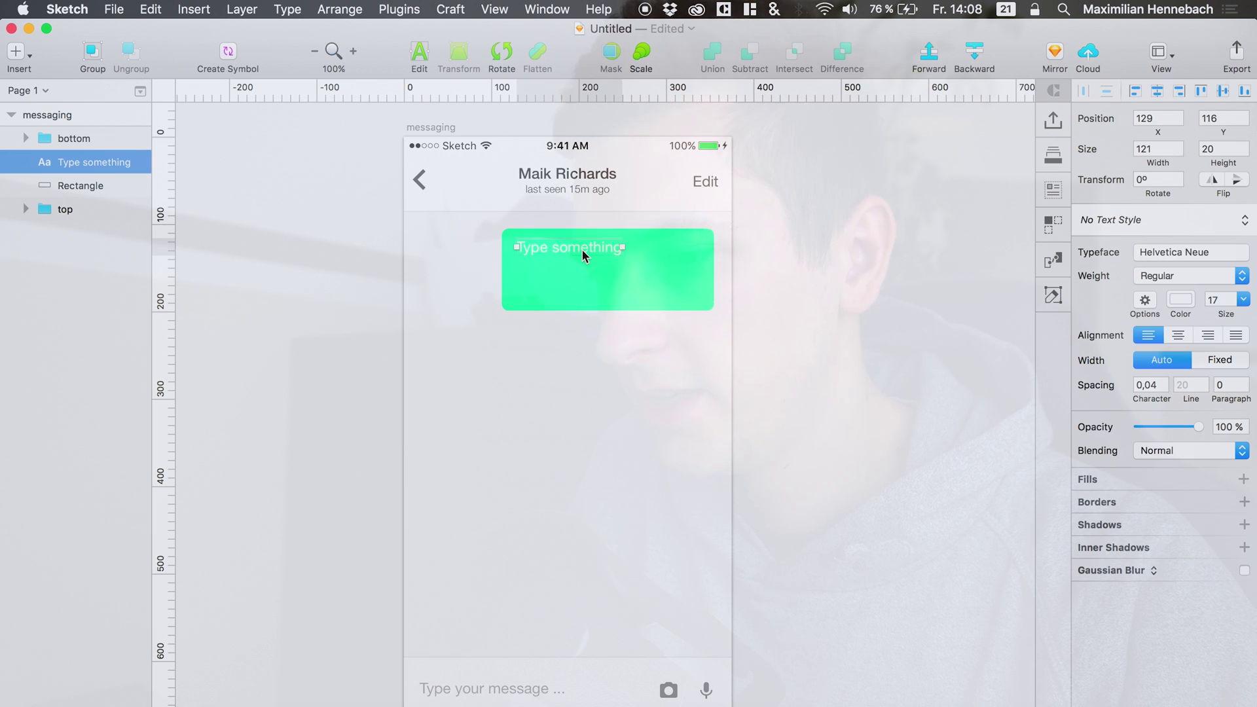
{"action": "key", "text": "Left"}
{"action": "key", "text": "Left"}
{"action": "key", "text": "Left"}
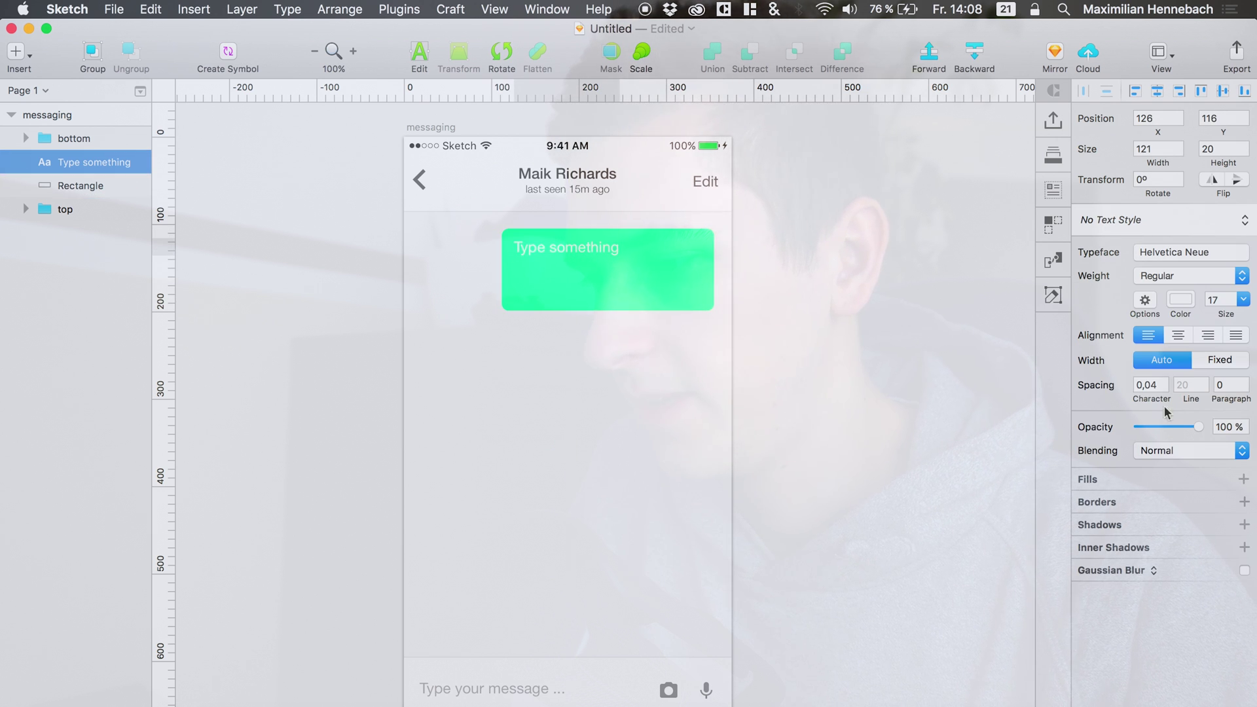
{"action": "left_click", "coordinate": [1198, 364]}
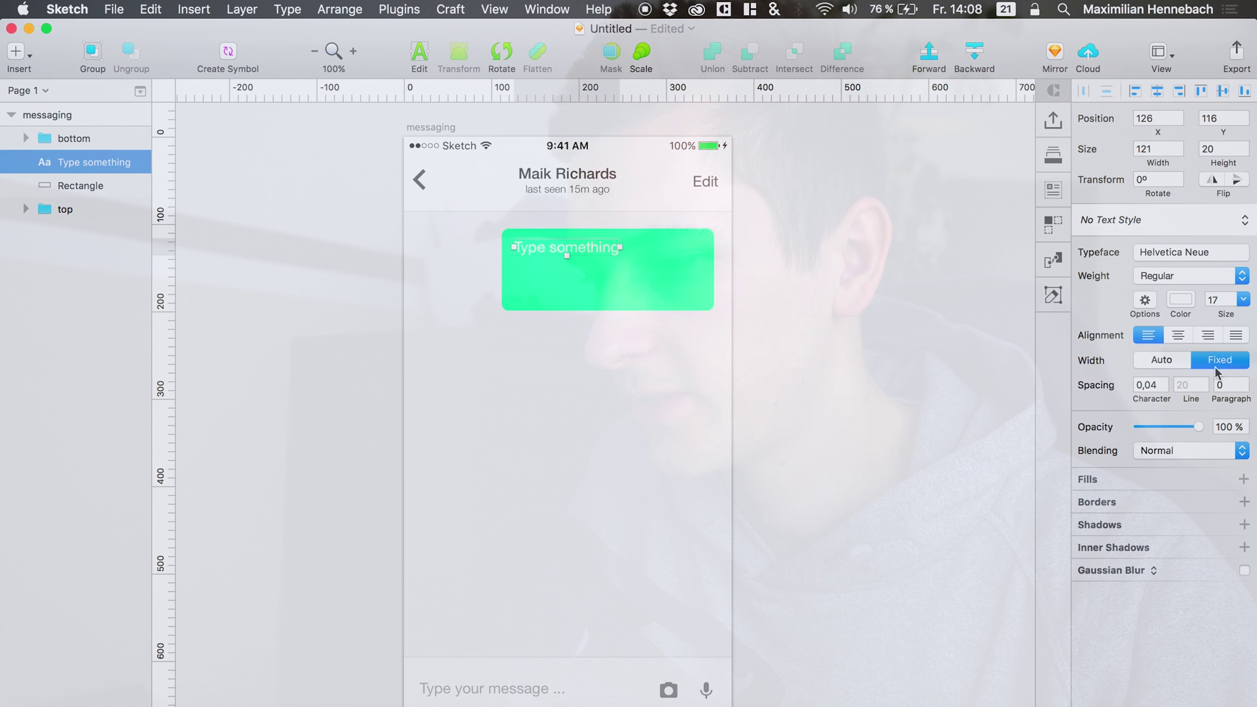
{"action": "left_click_drag", "start_coordinate": [620, 247], "coordinate": [704, 248]}
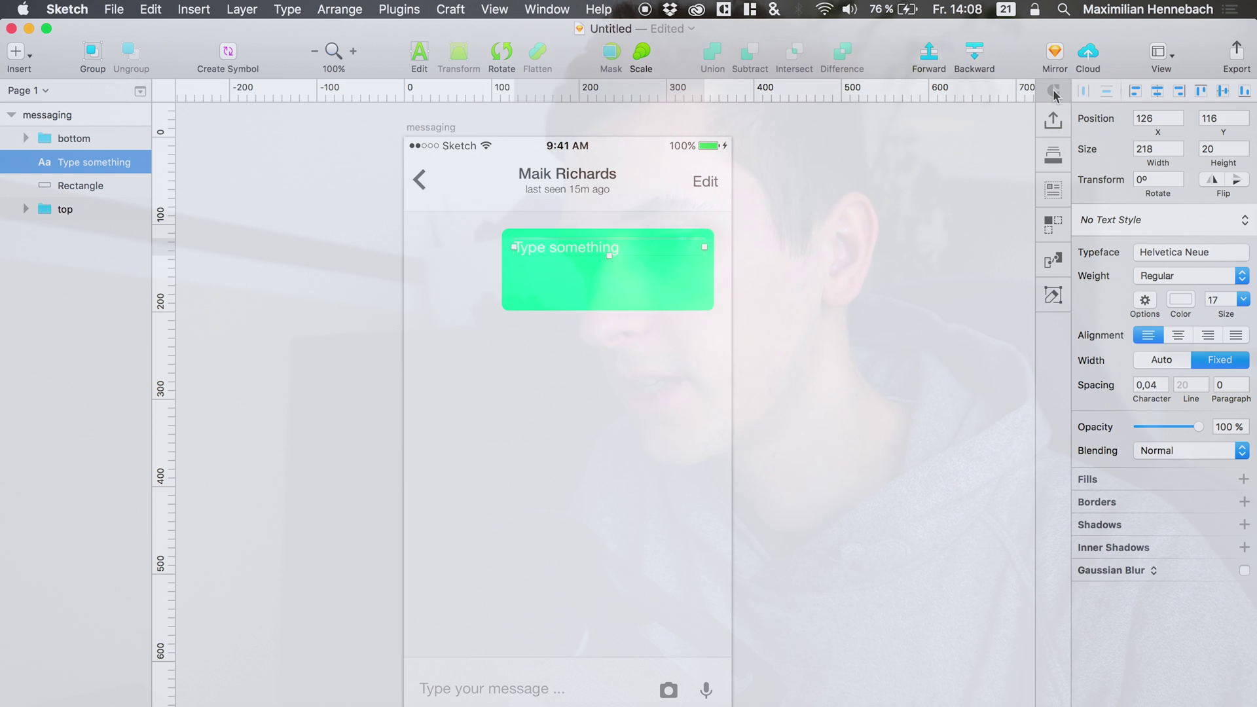
Fill the bubble text with a Travel article from the Data panel at font size 15.
{"action": "left_click", "coordinate": [454, 7]}
{"action": "left_click", "coordinate": [454, 7]}
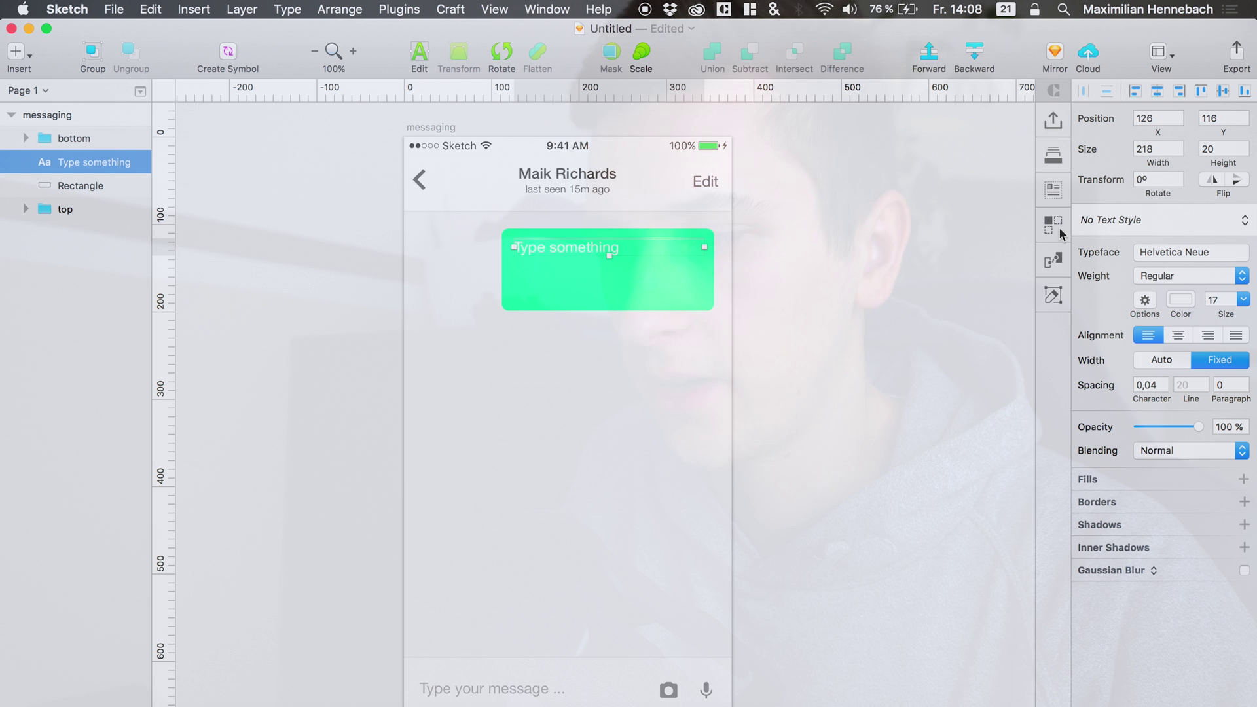
{"action": "left_click", "coordinate": [1053, 191]}
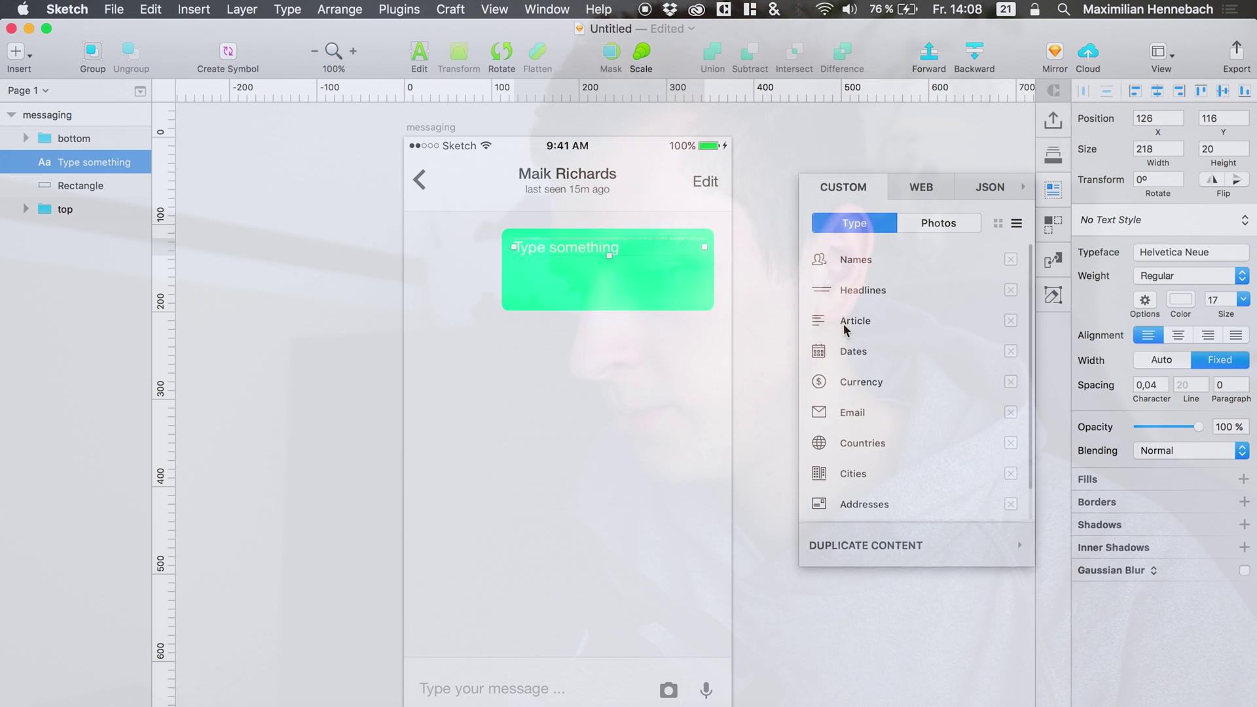
{"action": "left_click", "coordinate": [845, 326]}
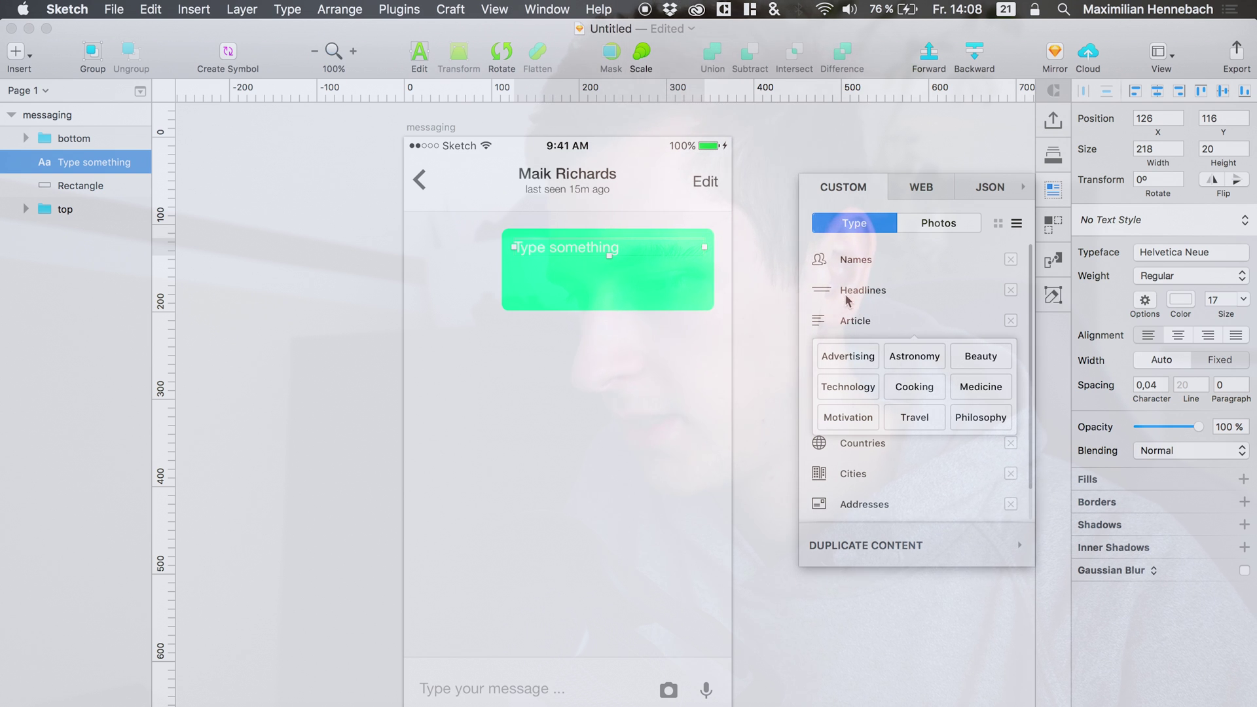
{"action": "left_click", "coordinate": [914, 419]}
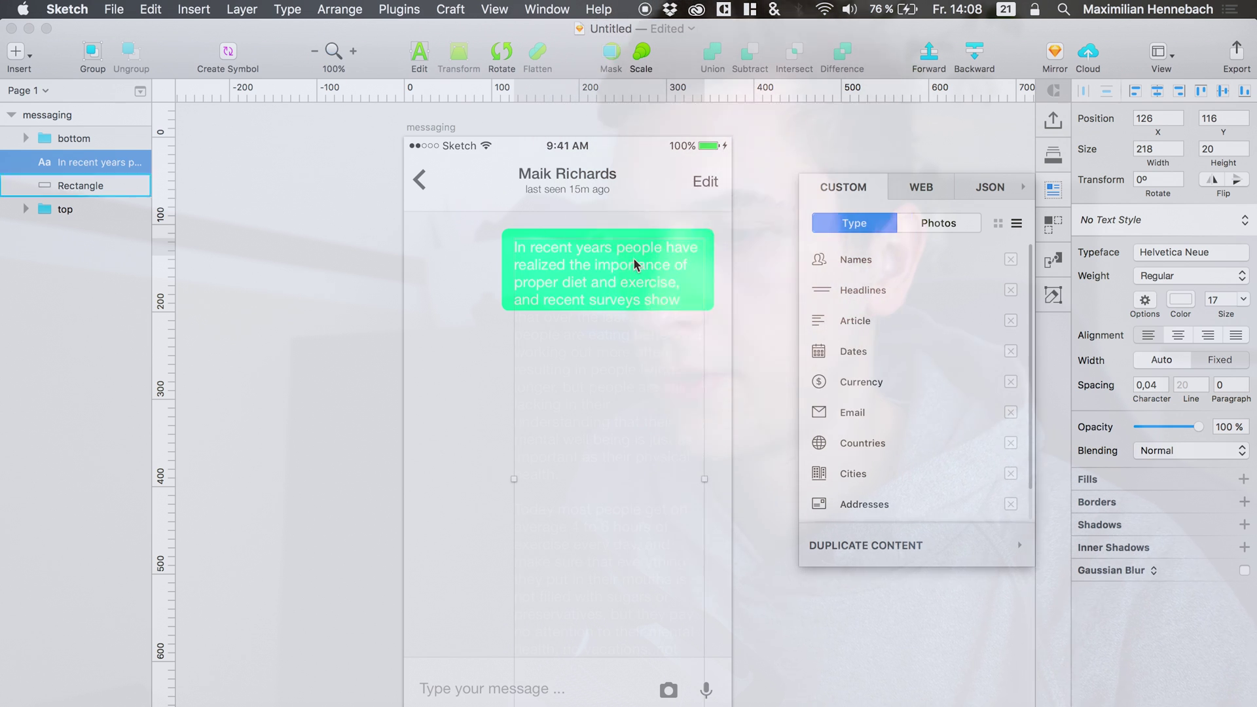
{"action": "double_click", "coordinate": [565, 299]}
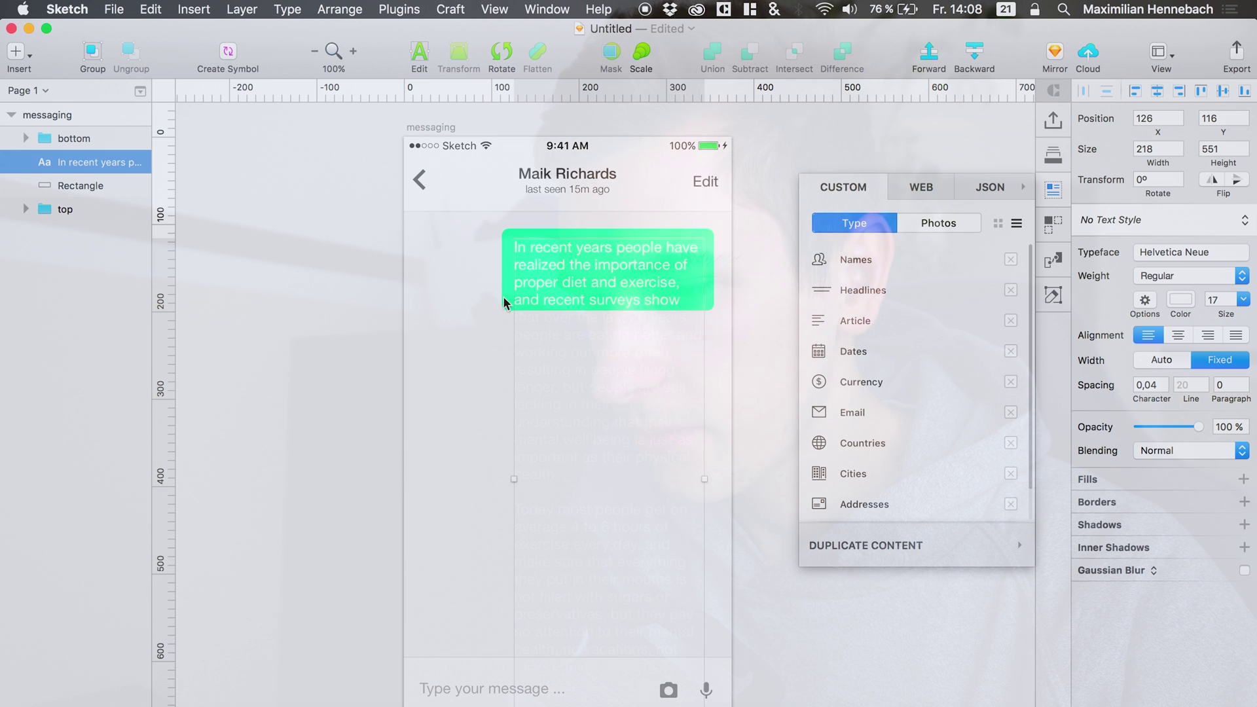
{"action": "key", "text": "Escape"}
{"action": "left_click_drag", "start_coordinate": [1227, 313], "coordinate": [1230, 320]}
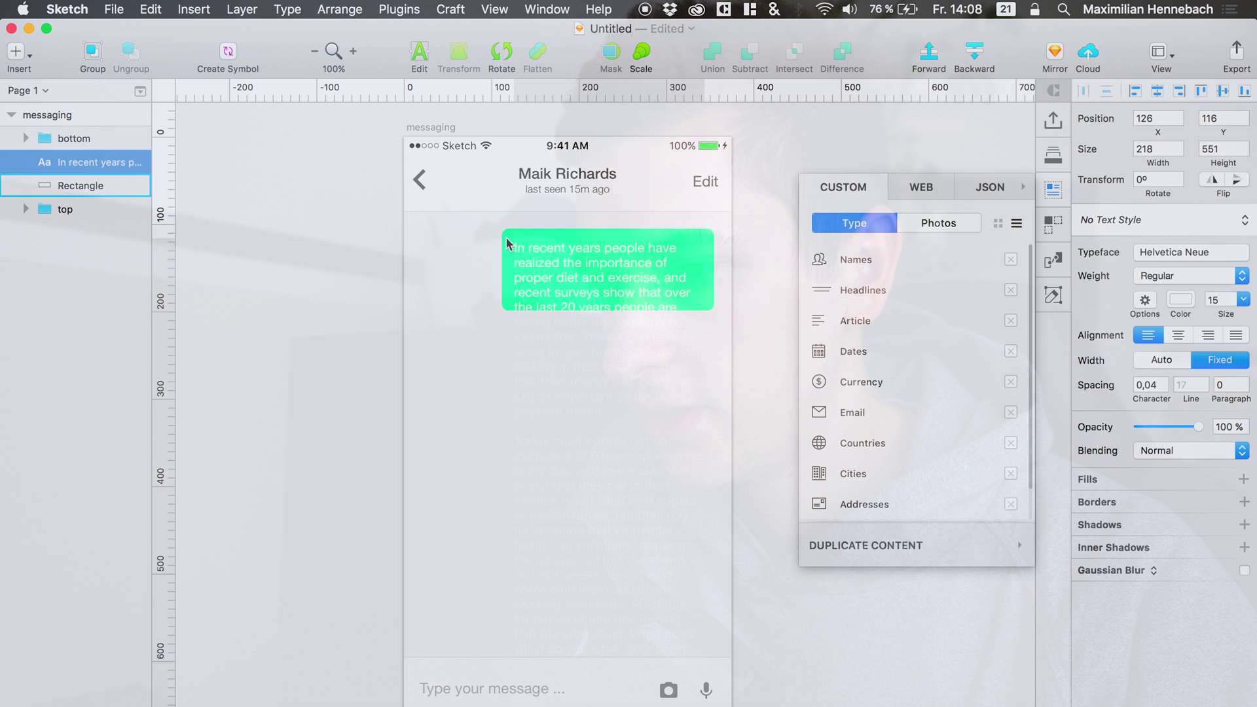
Stretch the green bubble down to 243×229 so it covers the paragraph.
{"action": "left_click", "coordinate": [454, 253]}
{"action": "left_click", "coordinate": [569, 265]}
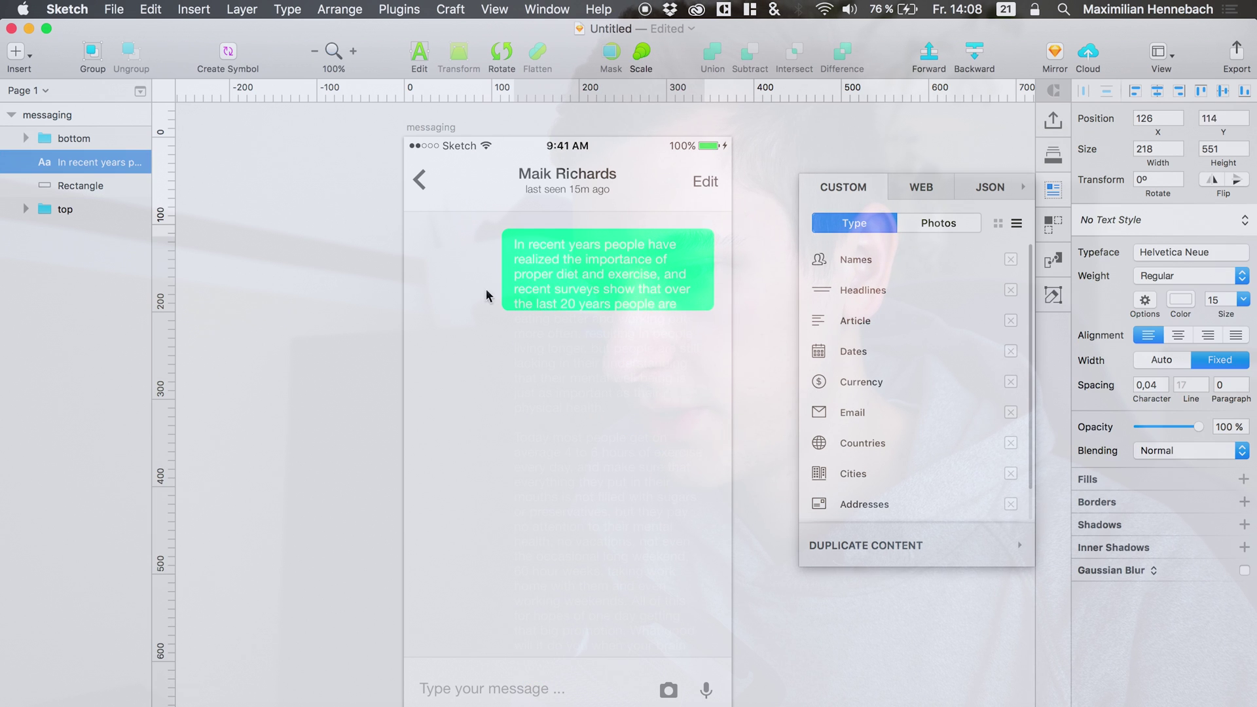
{"action": "left_click", "coordinate": [511, 286]}
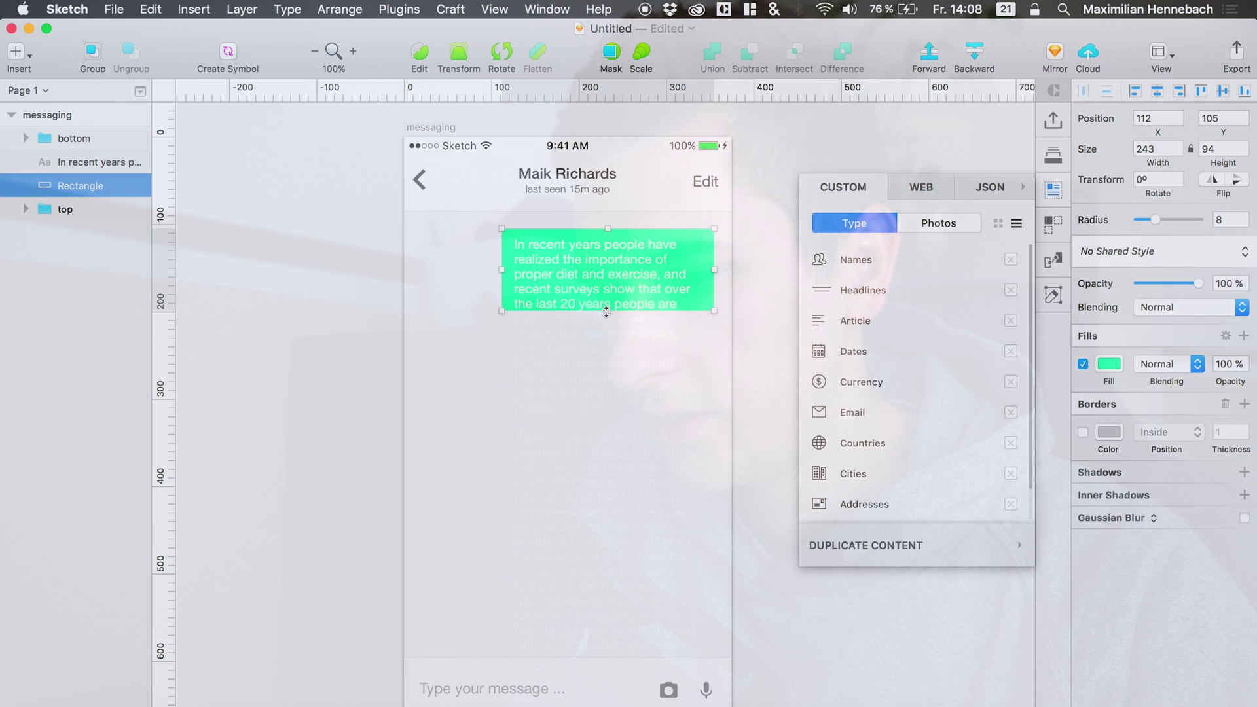
{"action": "left_click_drag", "start_coordinate": [607, 312], "coordinate": [601, 425]}
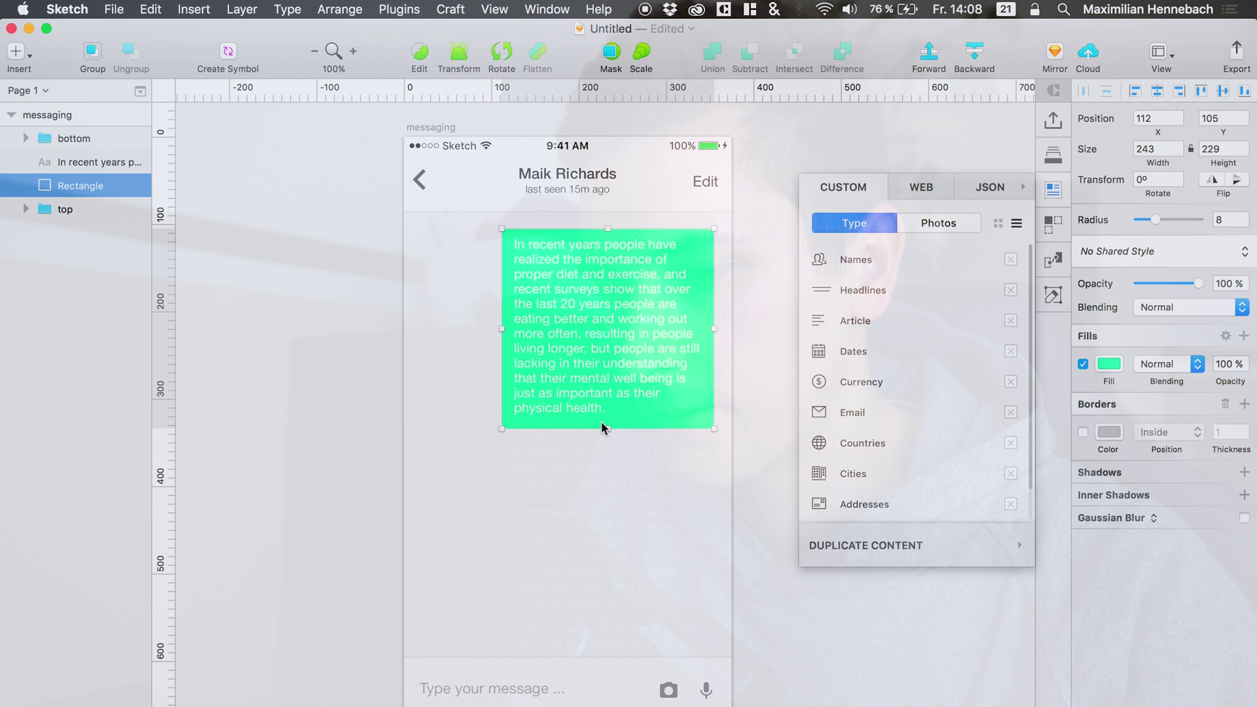
Trim the article text so only the part inside the bubble remains.
{"action": "double_click", "coordinate": [589, 377]}
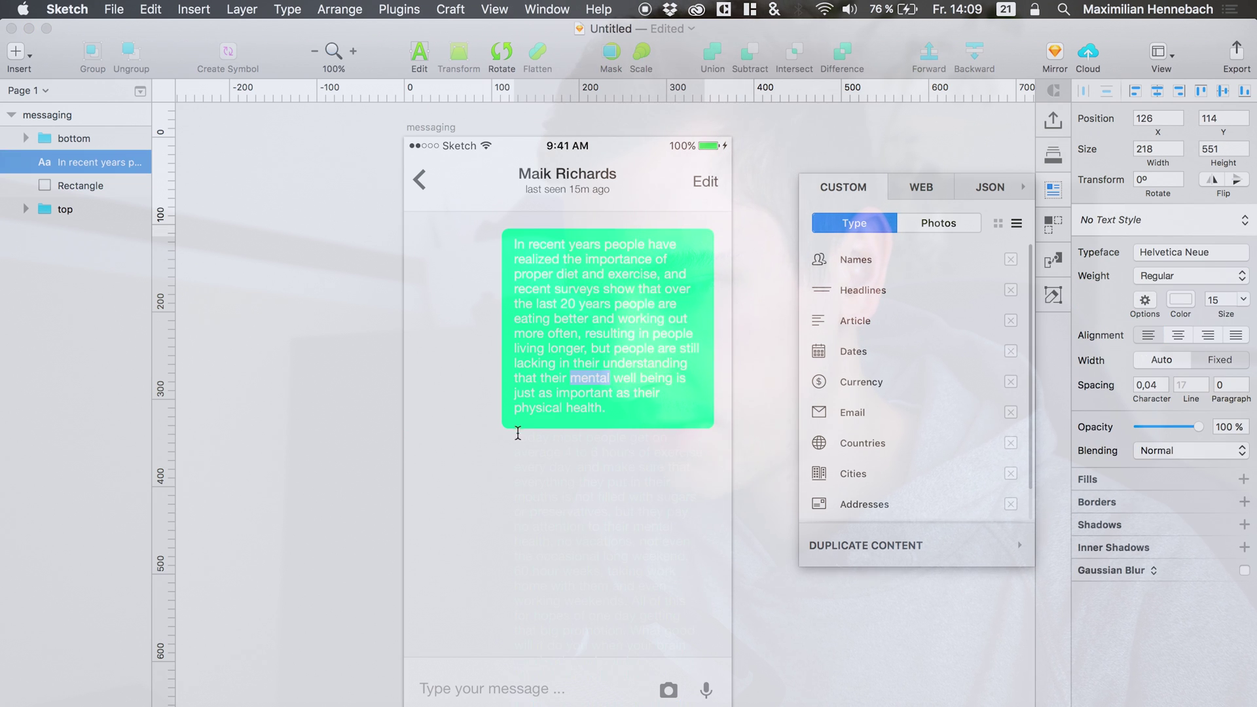
{"action": "left_click_drag", "start_coordinate": [518, 433], "coordinate": [518, 704]}
{"action": "key", "text": "BackSpace"}
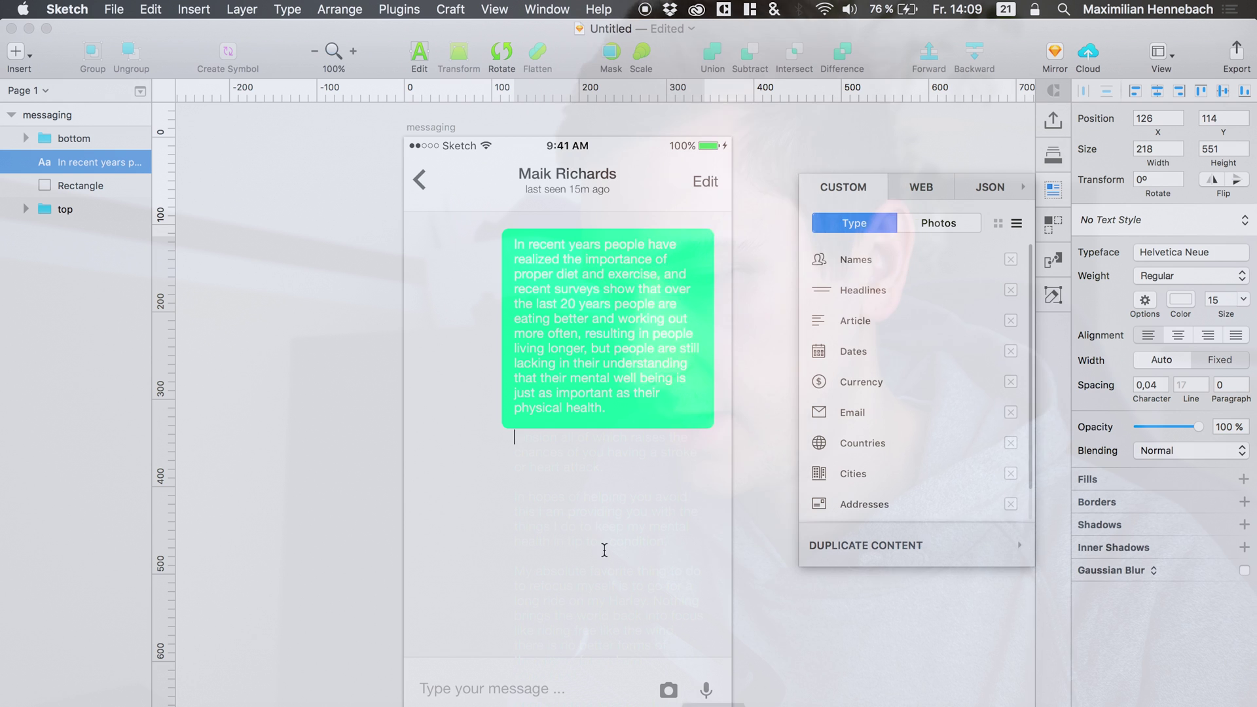
{"action": "double_click", "coordinate": [518, 438]}
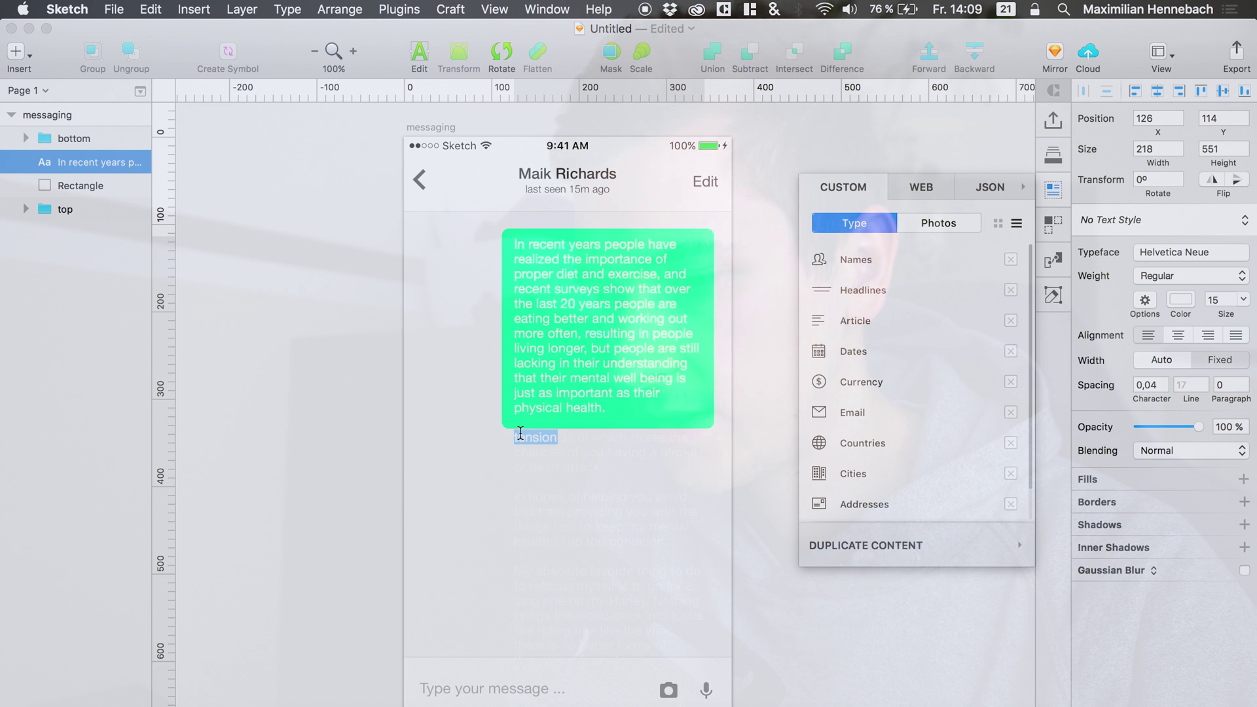
{"action": "key", "text": "Escape"}
{"action": "double_click", "coordinate": [520, 431]}
{"action": "key", "text": "super+a"}
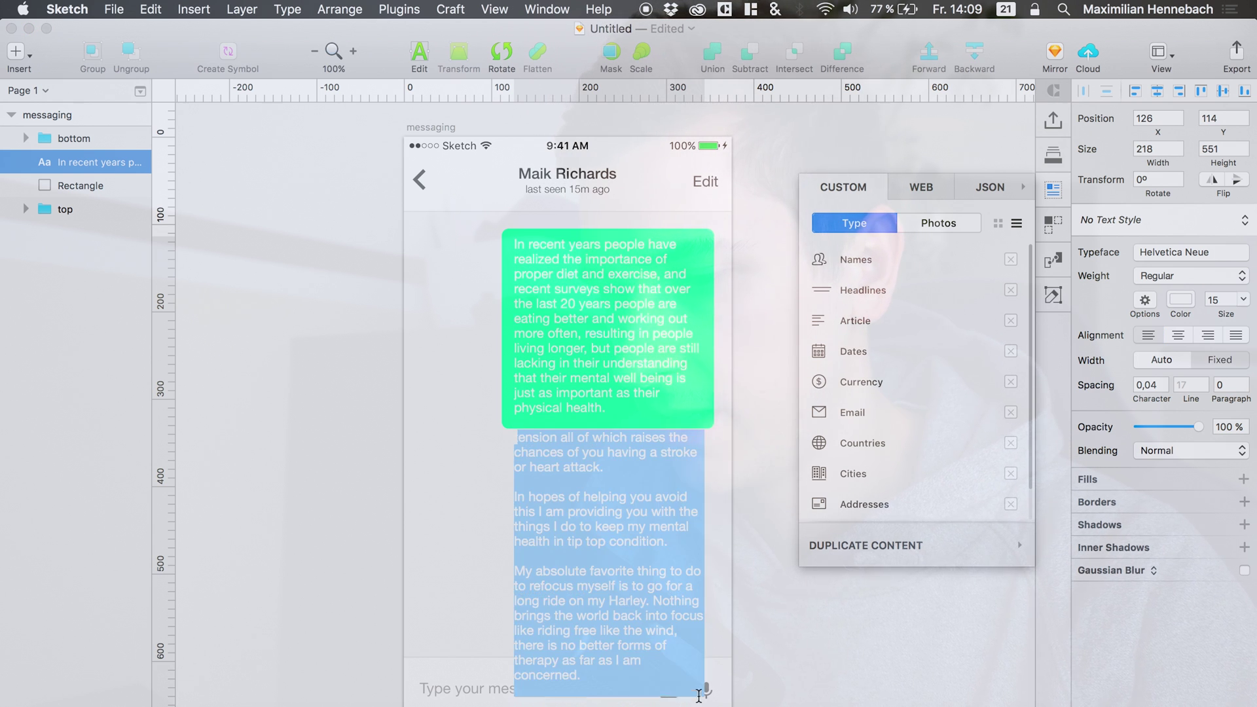
{"action": "key", "text": "BackSpace"}
{"action": "key", "text": "super+v"}
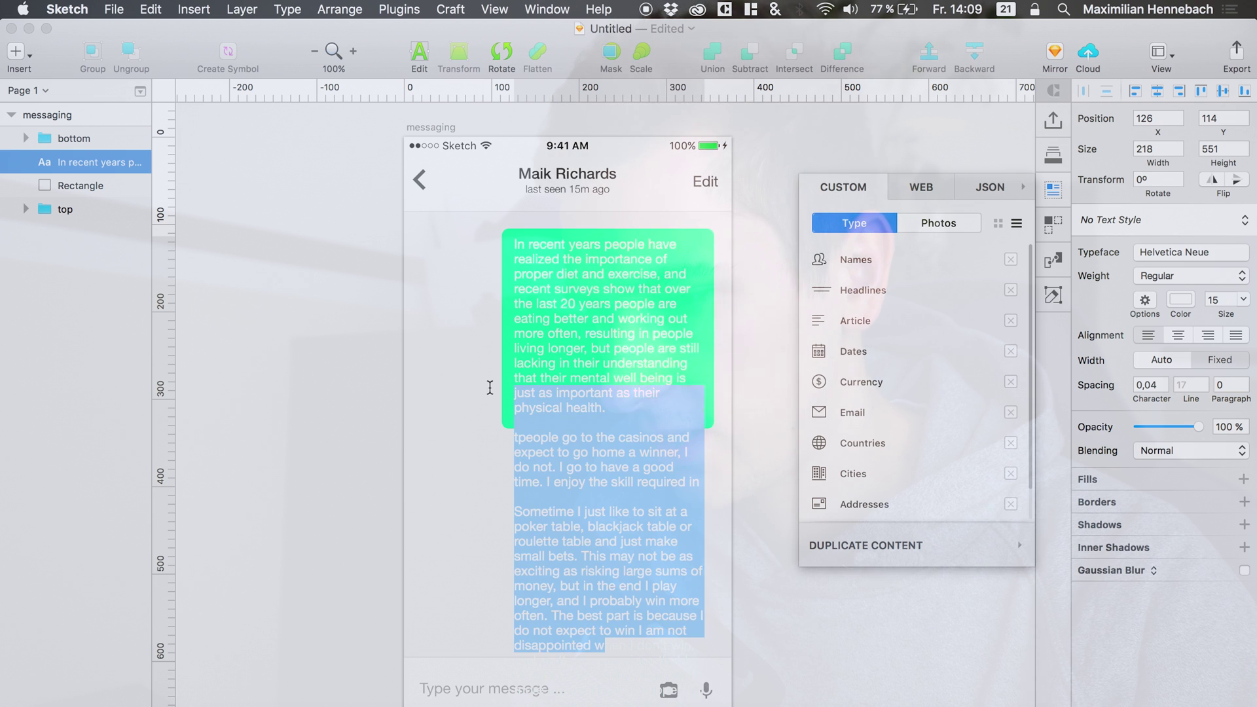
{"action": "key", "text": "Escape"}
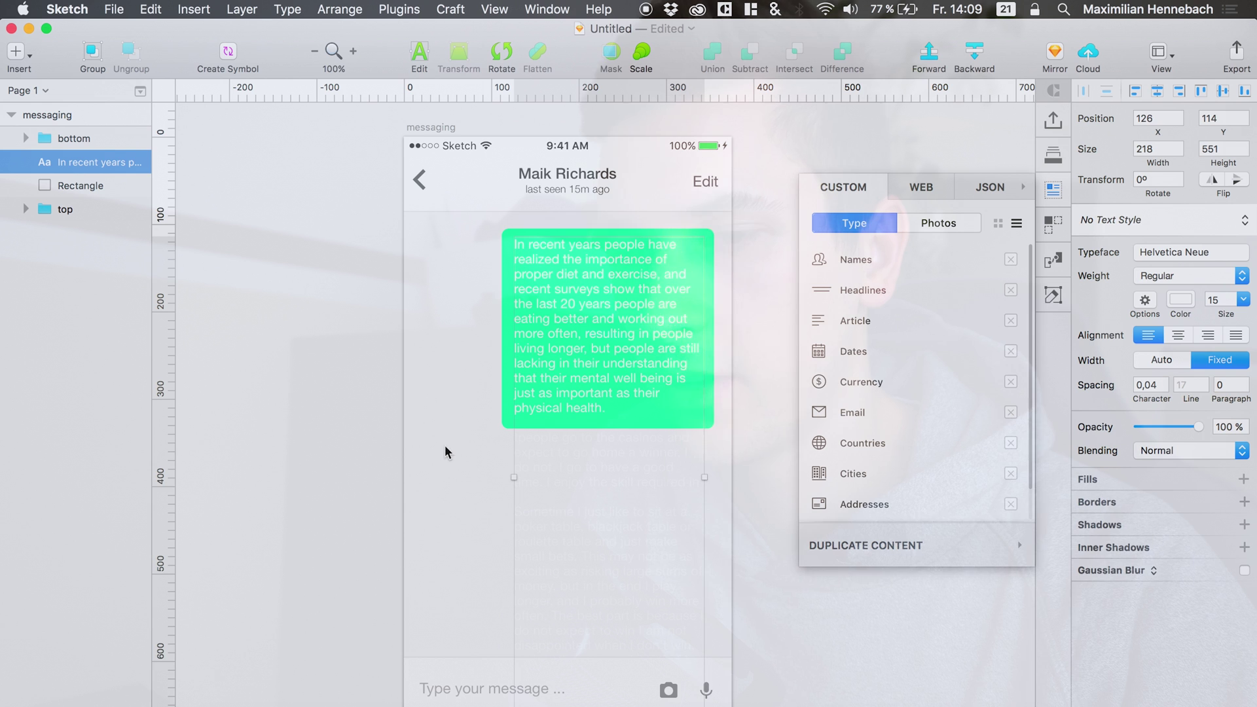
Make the rectangle a mask, set the bottom group to ignore it, and nudge the text down.
{"action": "left_click", "coordinate": [48, 189]}
{"action": "right_click", "coordinate": [51, 189]}
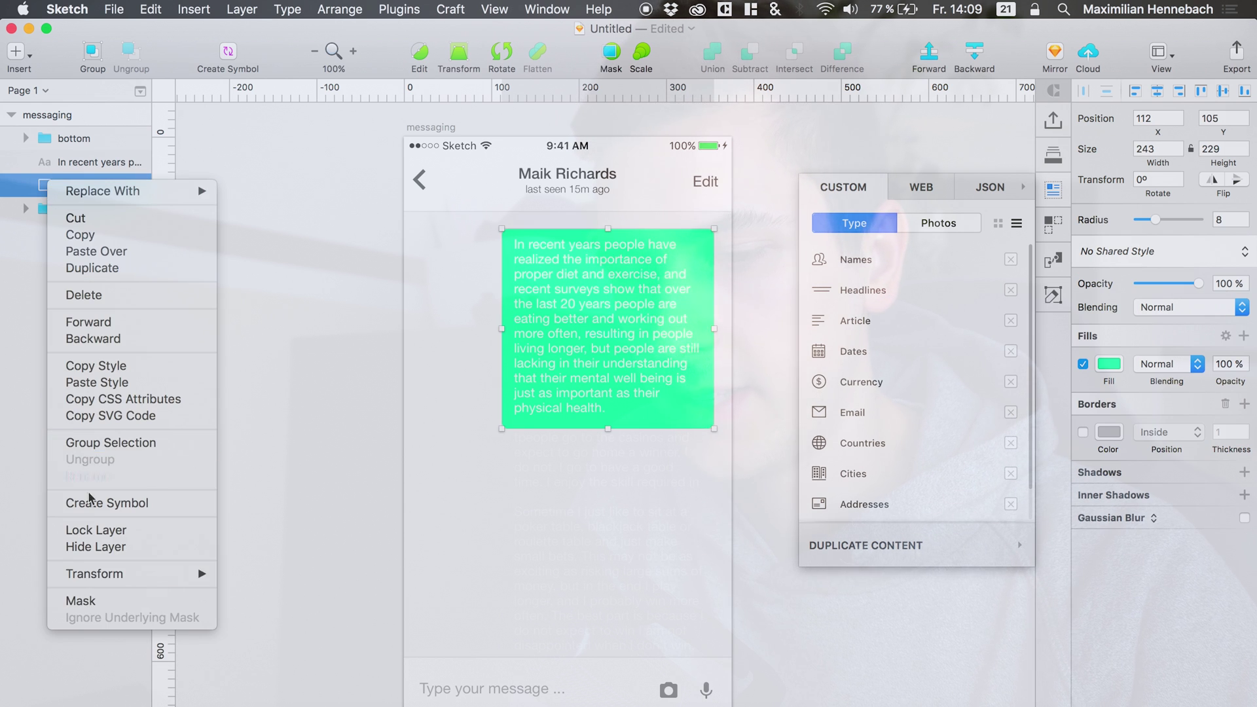
{"action": "left_click", "coordinate": [82, 600]}
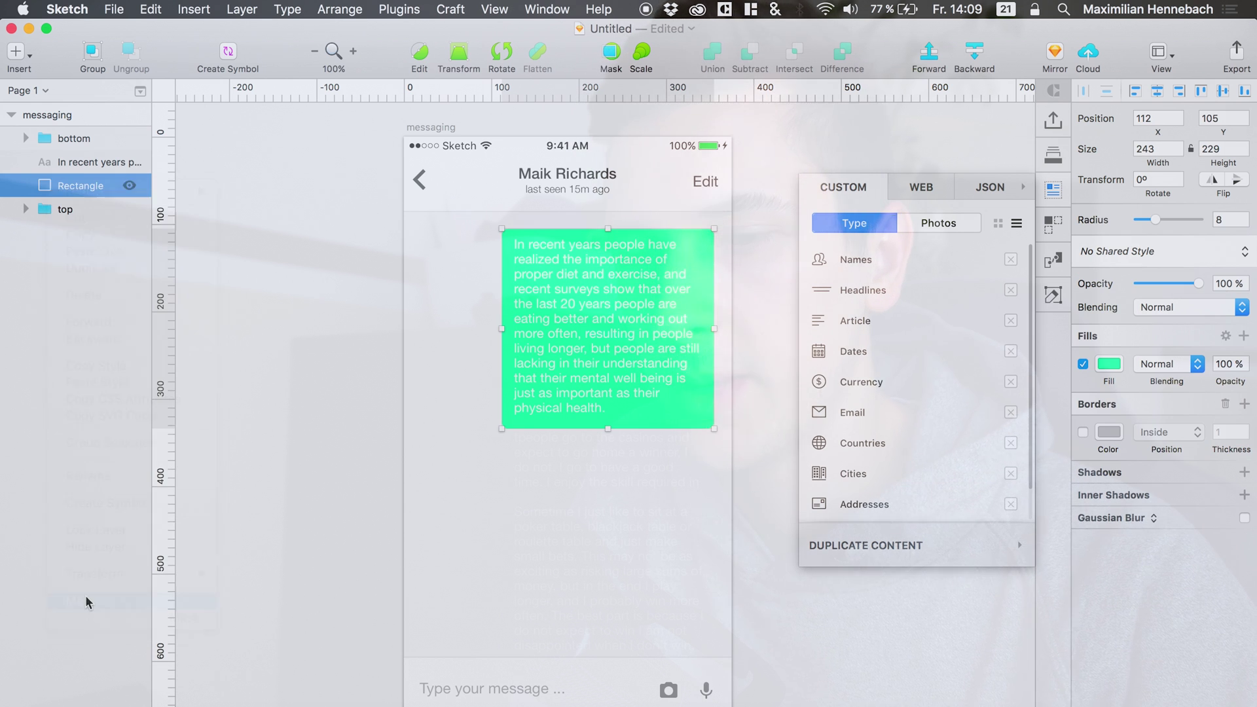
{"action": "right_click", "coordinate": [59, 143]}
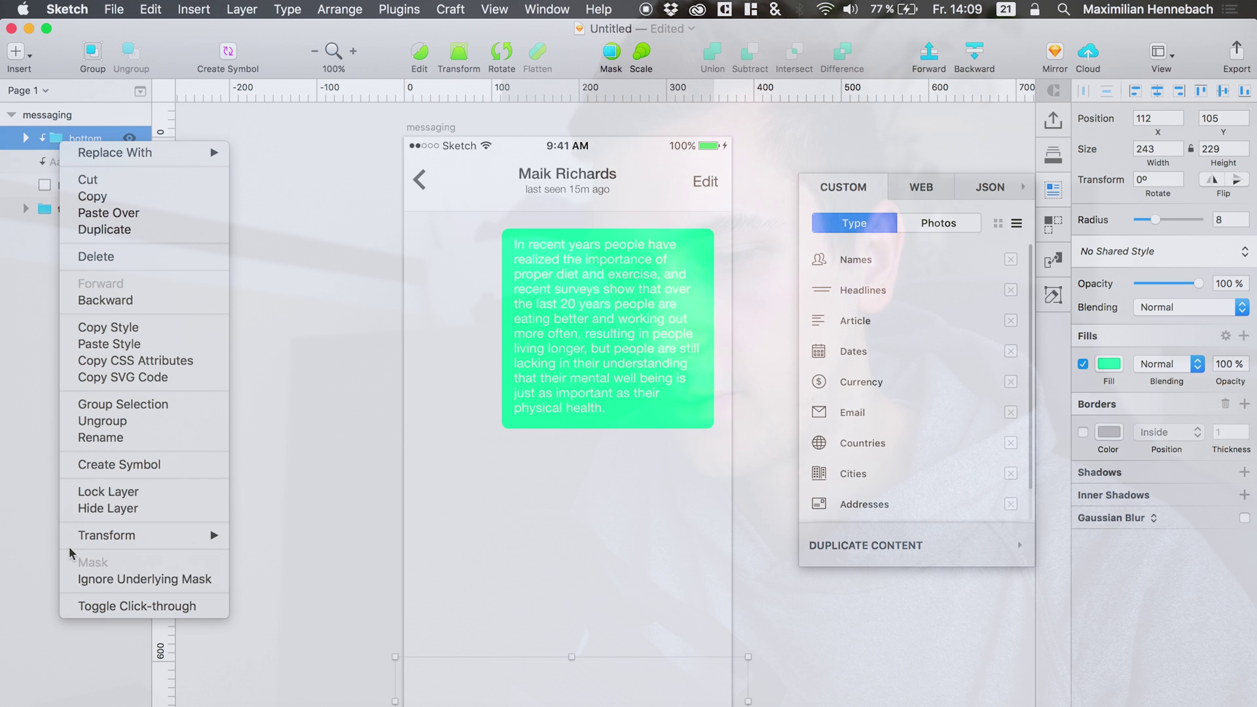
{"action": "left_click", "coordinate": [87, 580]}
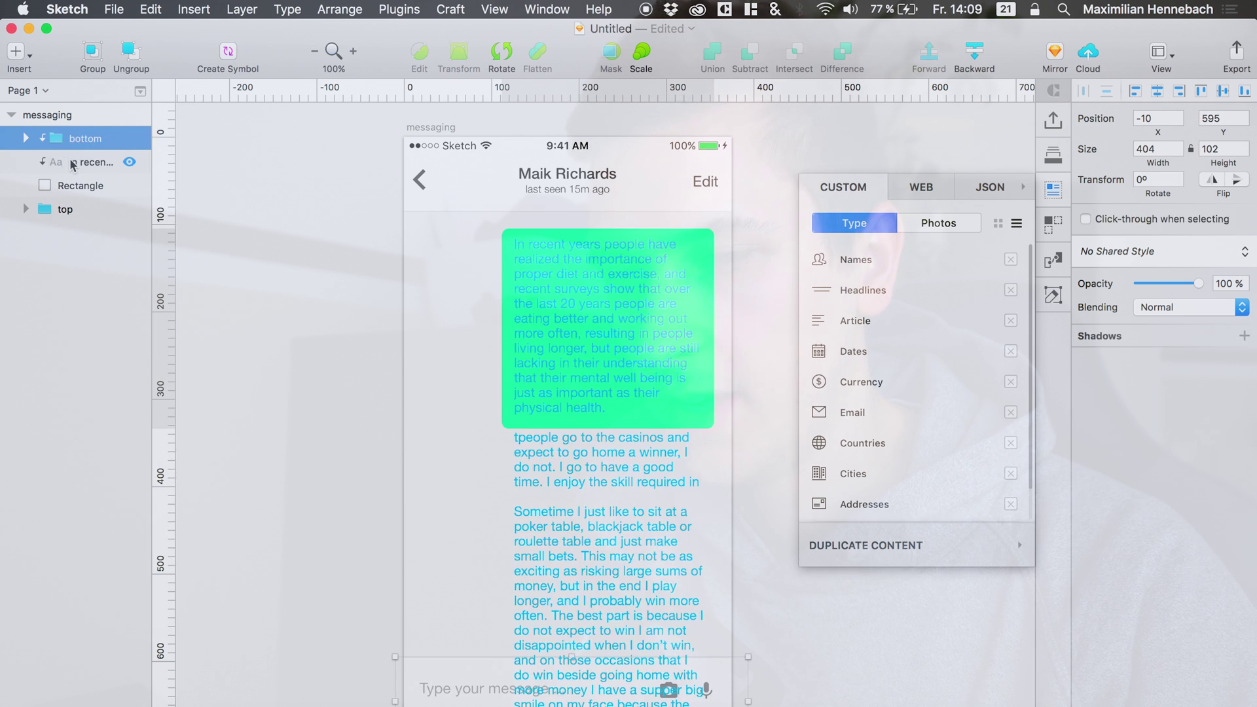
{"action": "left_click", "coordinate": [98, 161]}
{"action": "key", "text": "Down"}
{"action": "key", "text": "Down"}
{"action": "key", "text": "Down"}
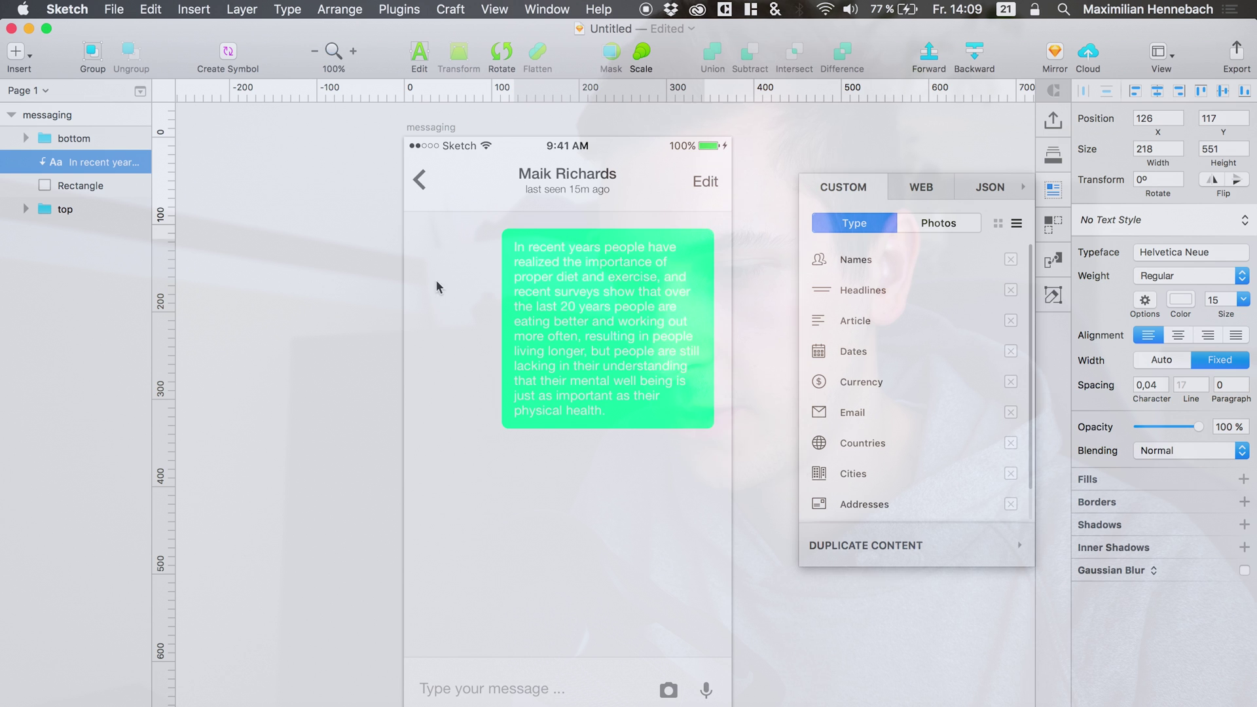
Set the bubble rectangle's fill to hex 00E27C after first trying 00DF7A.
{"action": "left_click", "coordinate": [46, 188]}
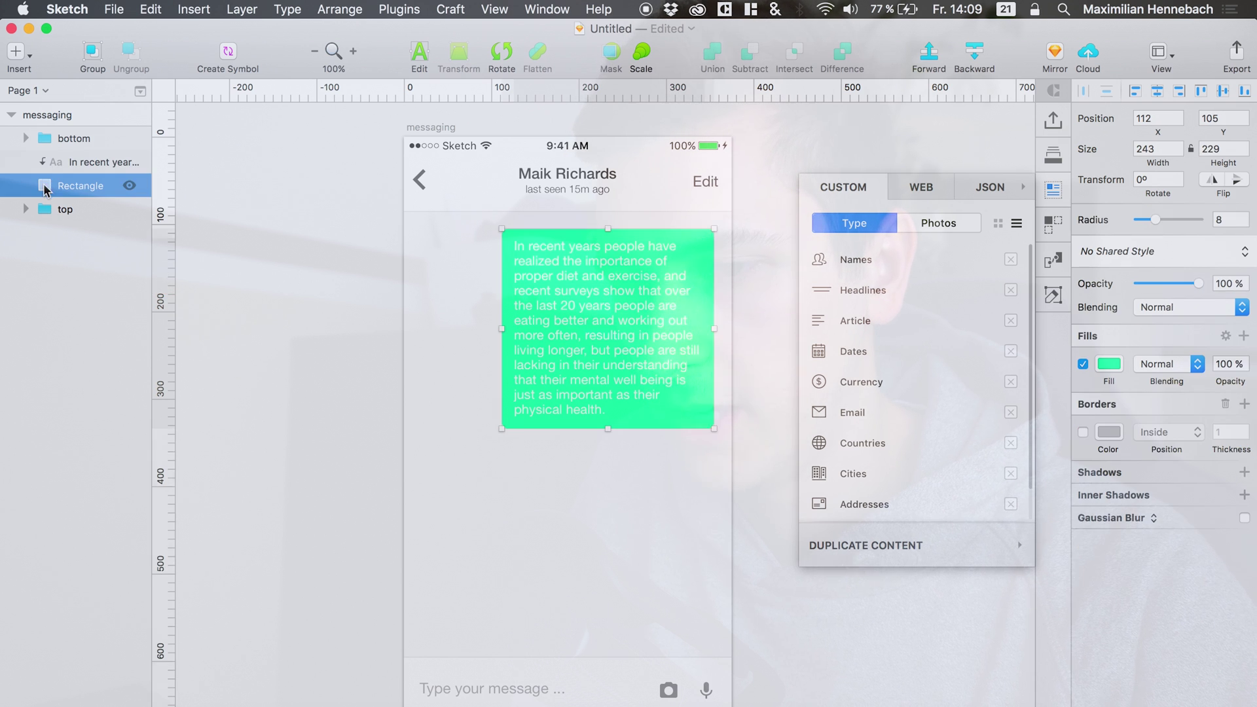
{"action": "left_click", "coordinate": [1111, 364]}
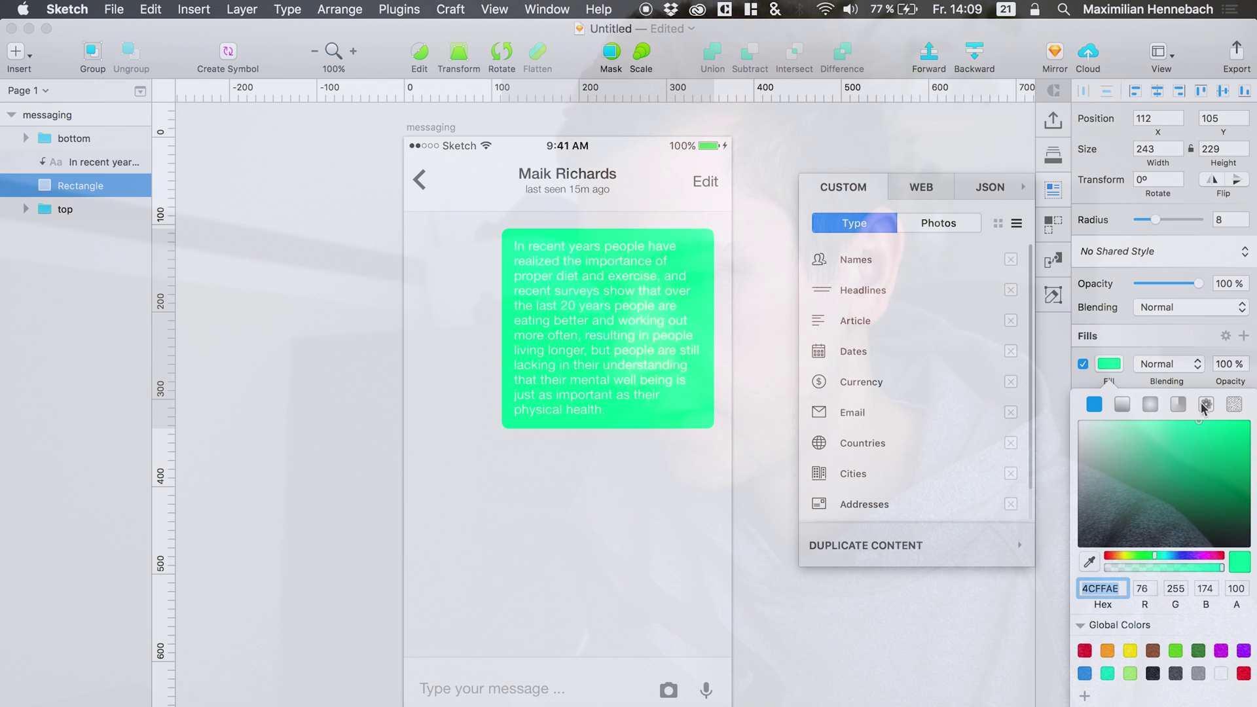
{"action": "type", "text": "00DF7A"}
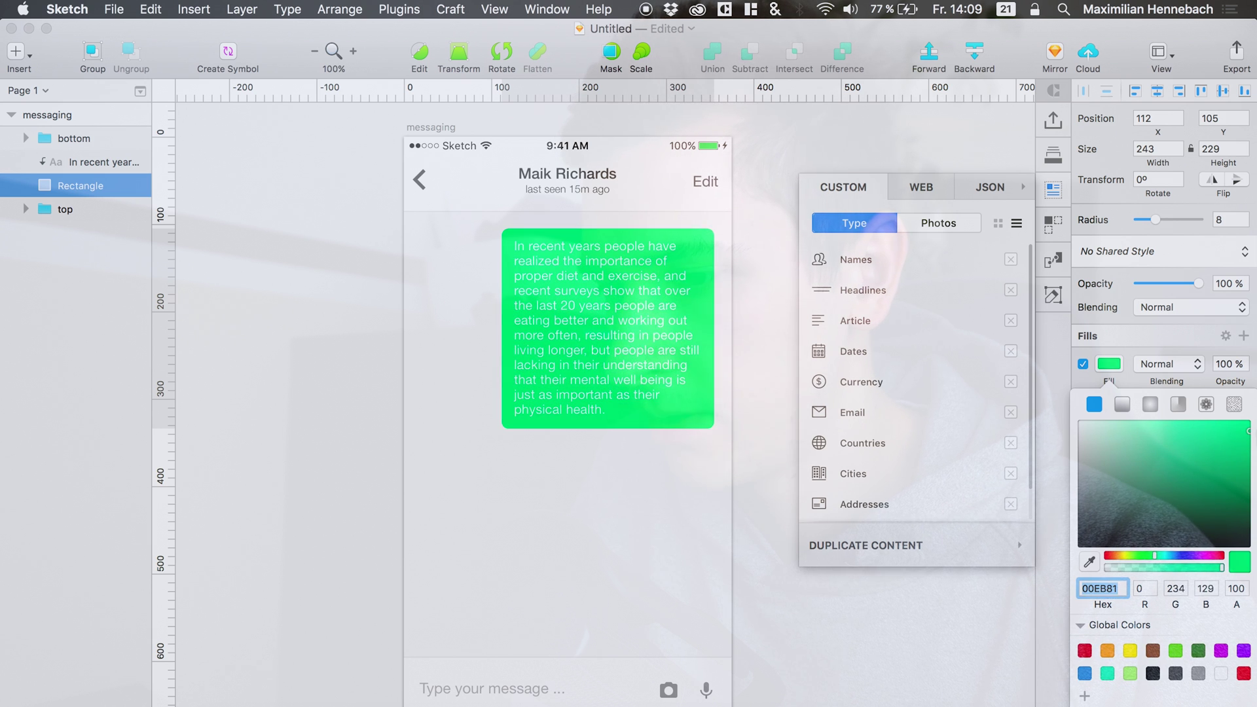
{"action": "key", "text": "Return"}
{"action": "type", "text": "00E27C"}
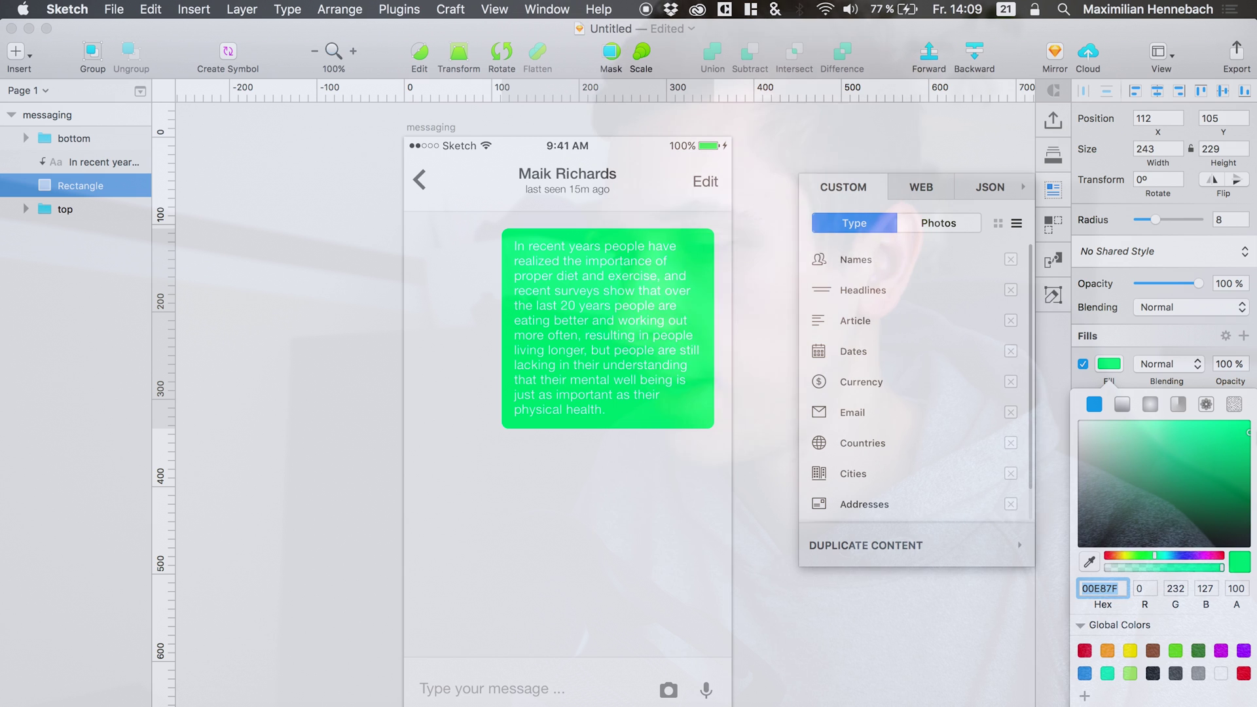
{"action": "key", "text": "Return"}
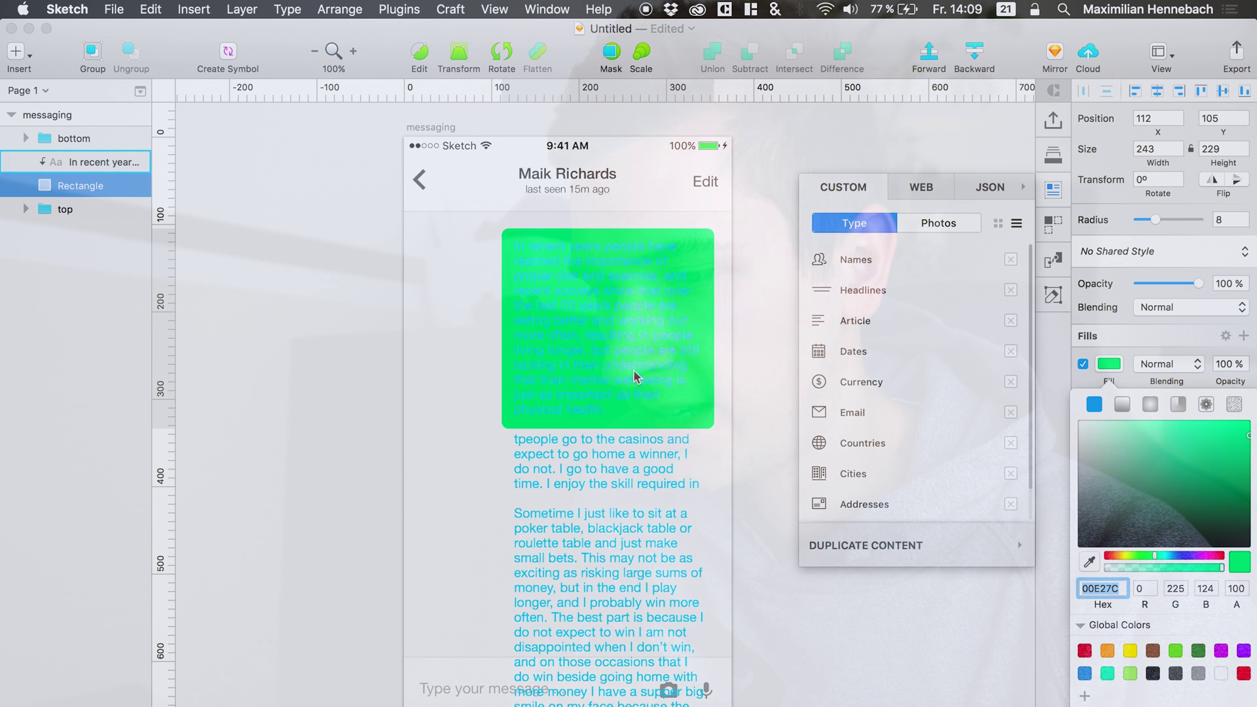
{"action": "left_click", "coordinate": [414, 354]}
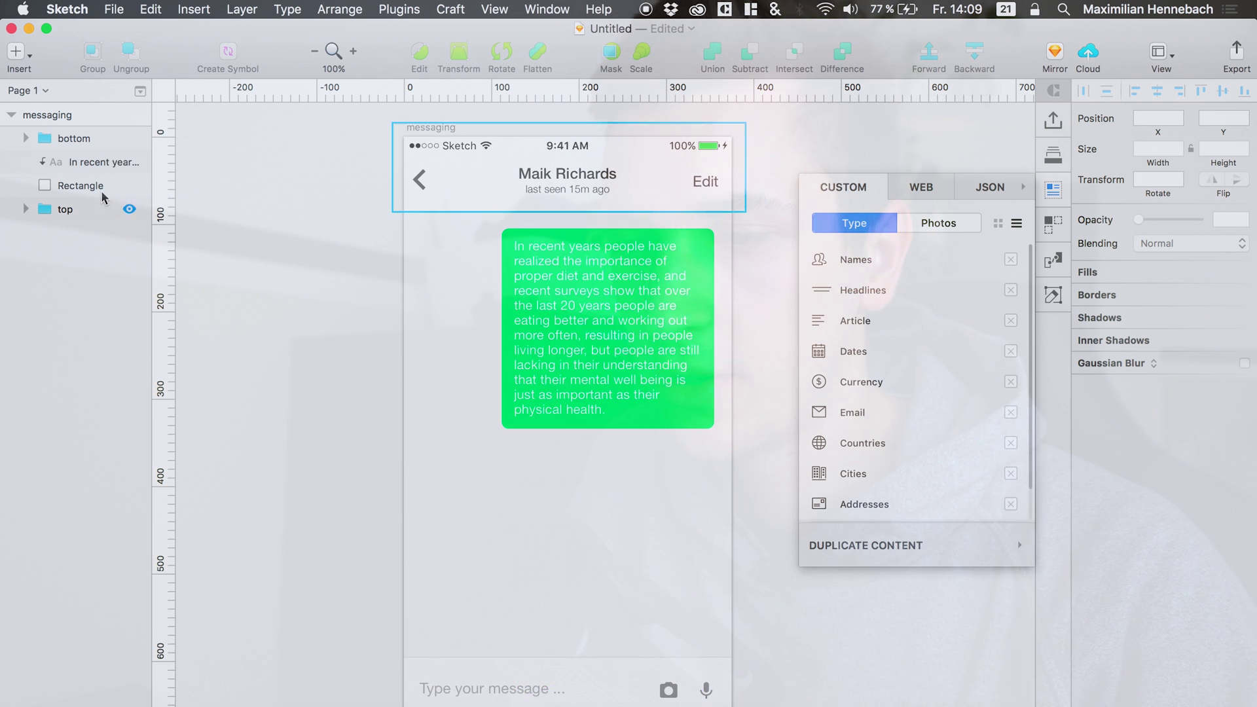
{"action": "left_click", "coordinate": [78, 138]}
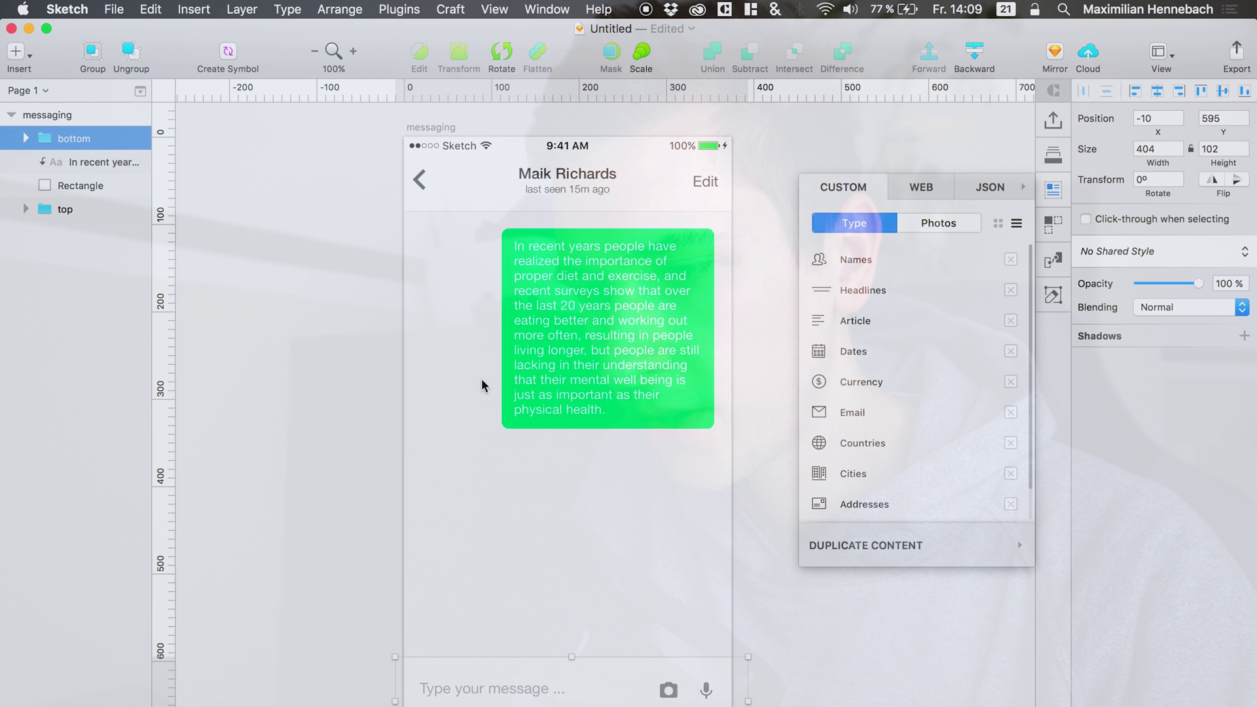
{"action": "left_click", "coordinate": [698, 424]}
{"action": "left_click", "coordinate": [708, 426]}
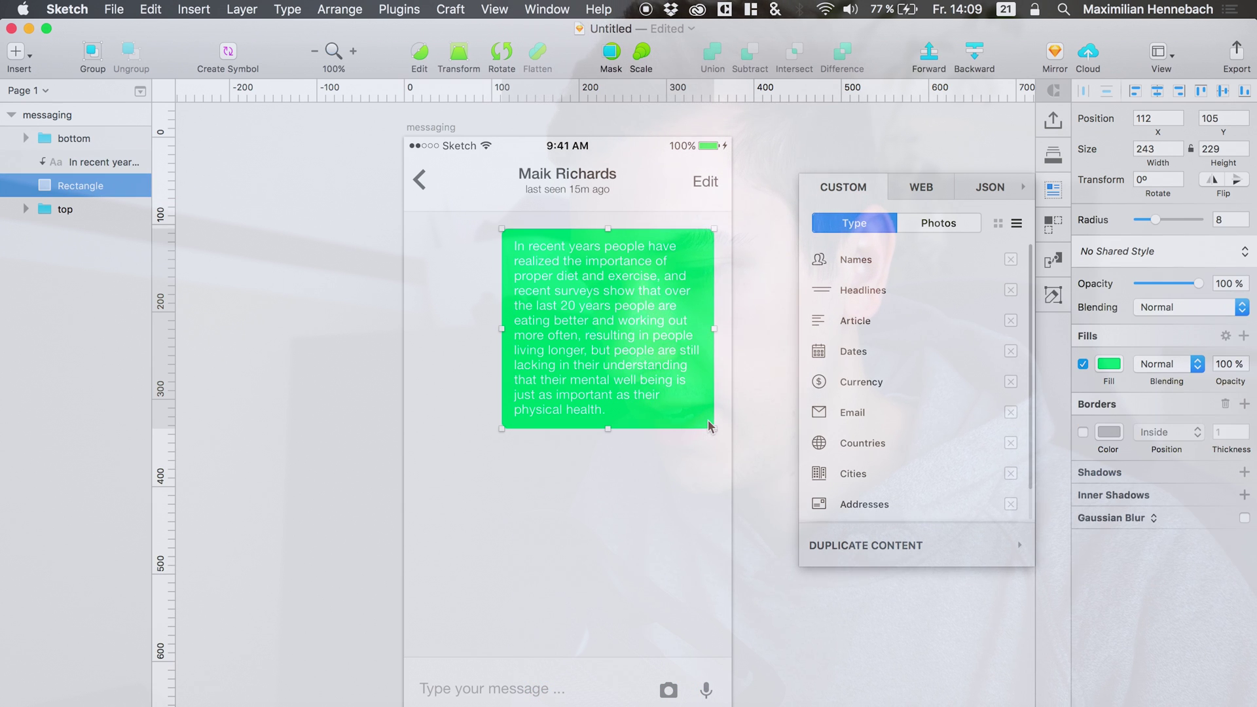
Add a grey 12-pt '10.30am' timestamp below the bubble, aligned with its right edge.
{"action": "left_click", "coordinate": [89, 162]}
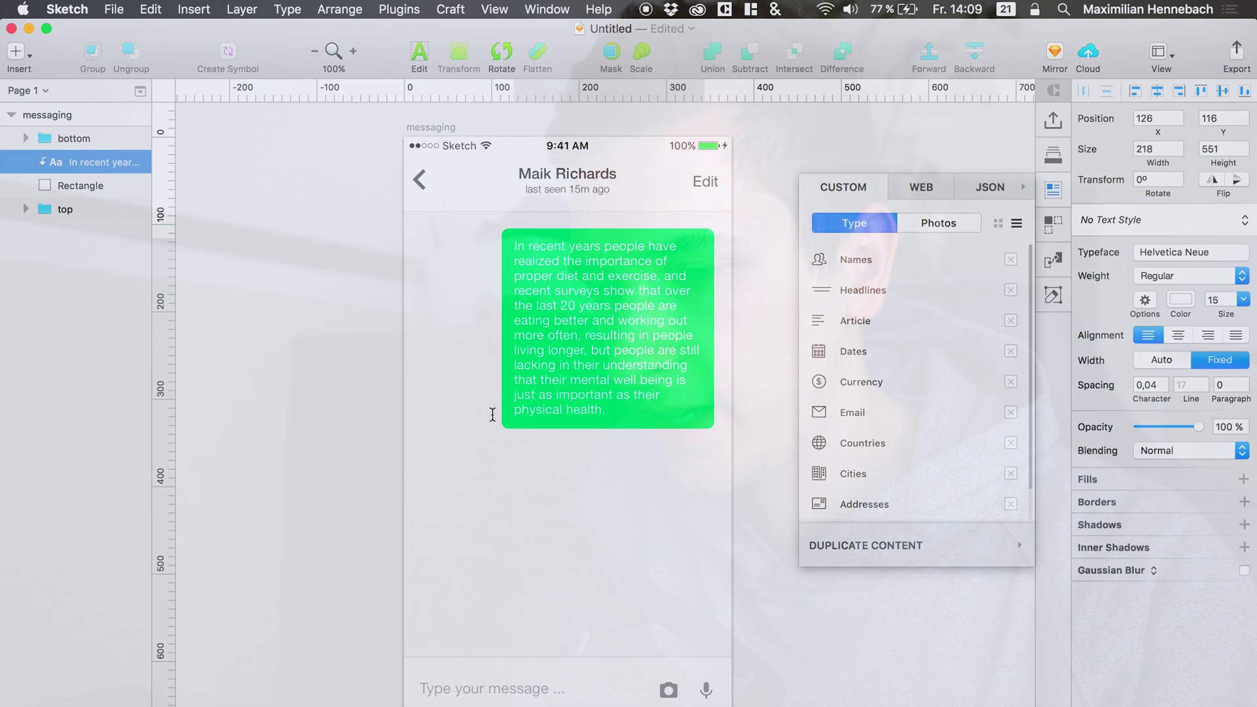
{"action": "left_click", "coordinate": [100, 211]}
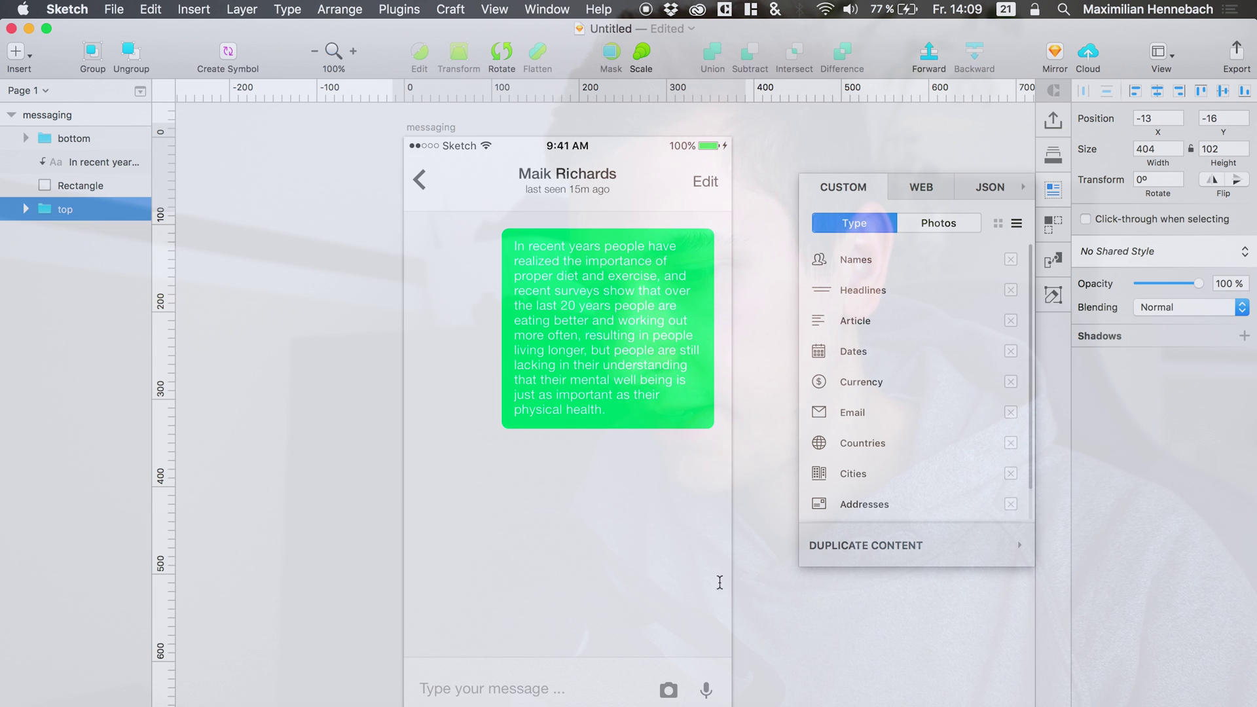
{"action": "left_click", "coordinate": [624, 451]}
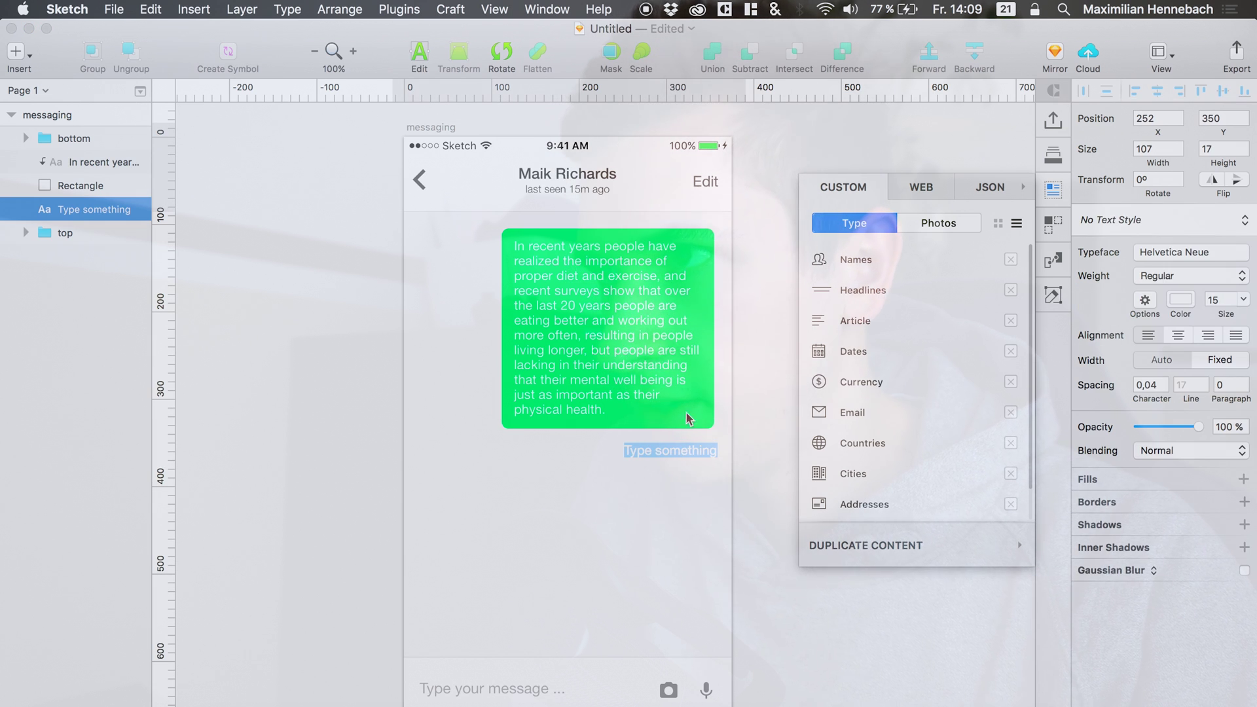
{"action": "key", "text": "BackSpace"}
{"action": "type", "text": "10:"}
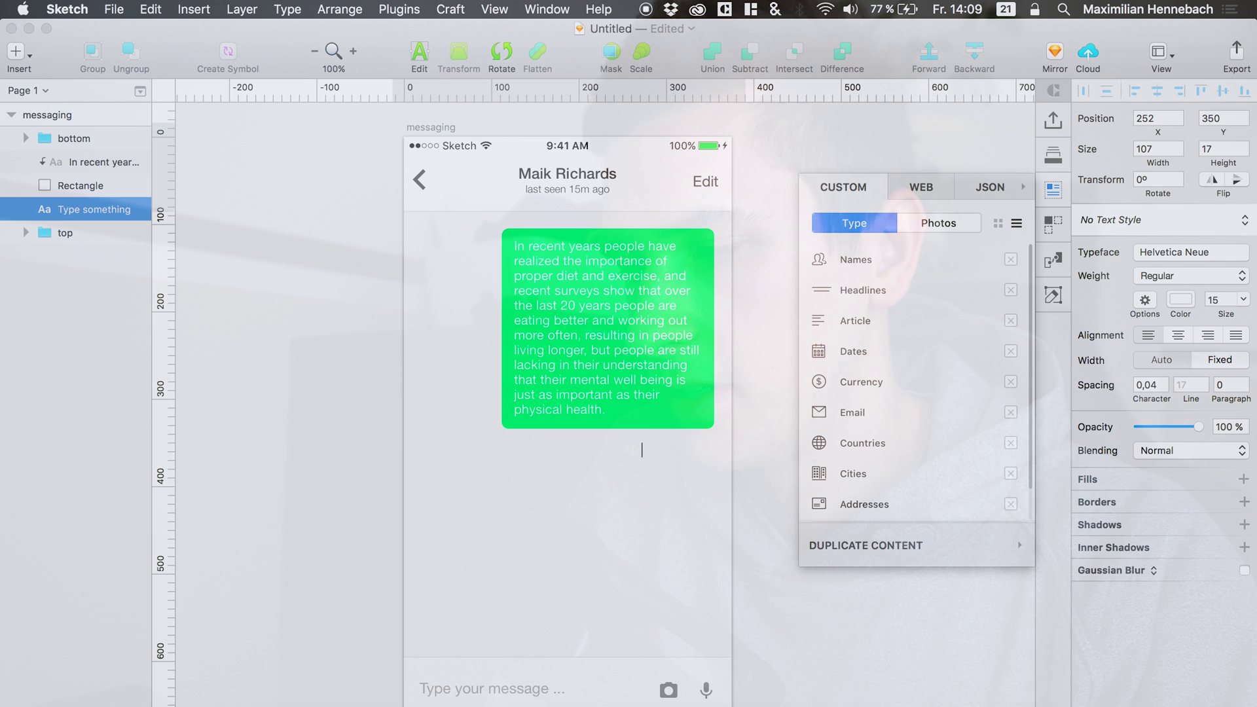
{"action": "type", "text": "45"}
{"action": "type", "text": ".30am"}
{"action": "key", "text": "super+a"}
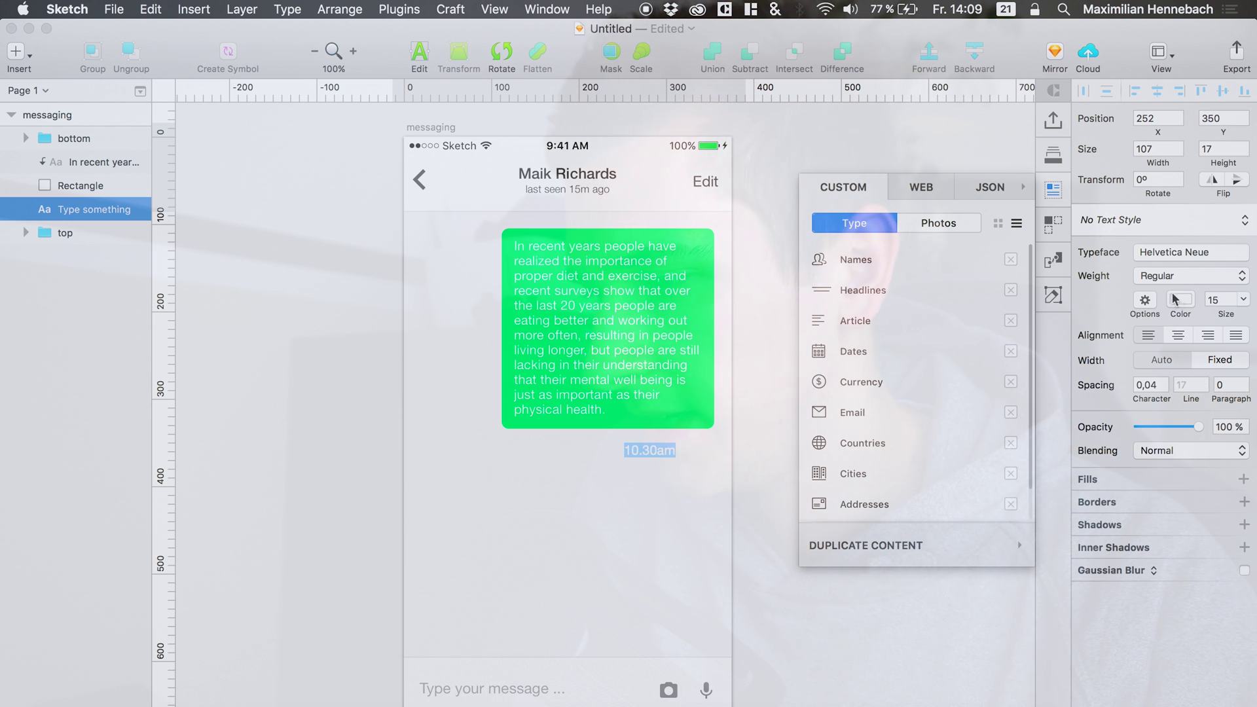
{"action": "left_click", "coordinate": [1180, 300]}
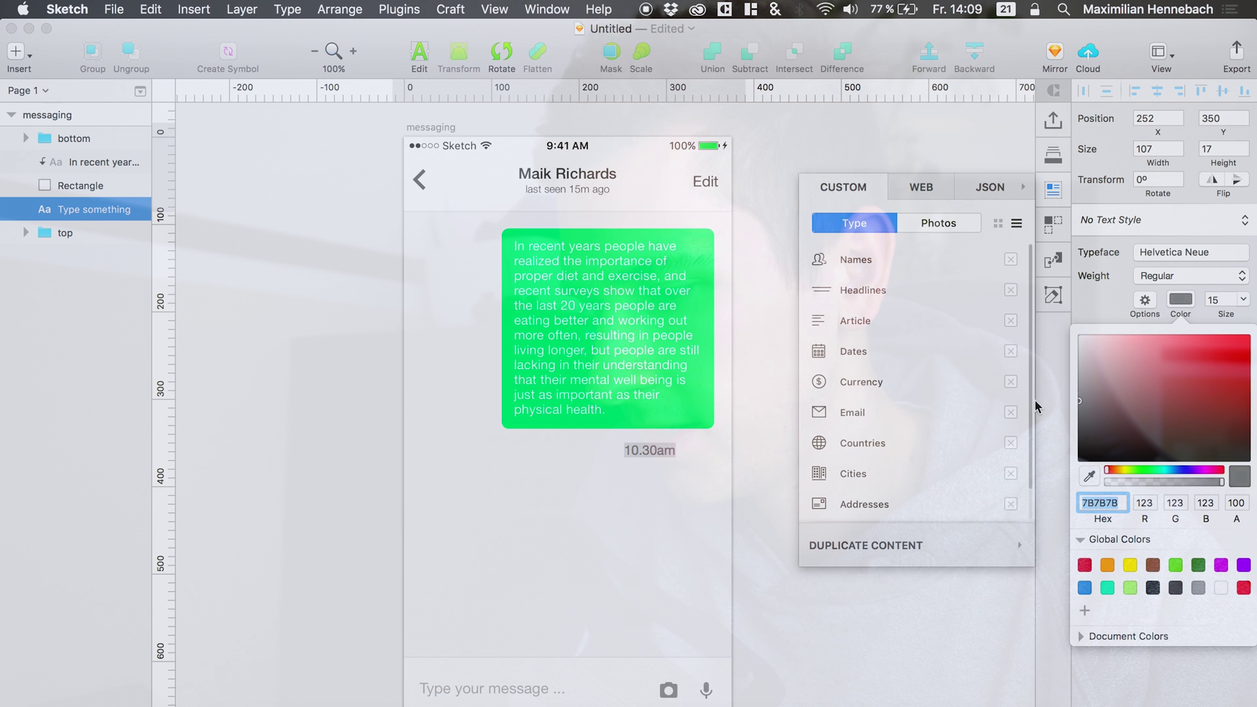
{"action": "left_click", "coordinate": [1087, 300]}
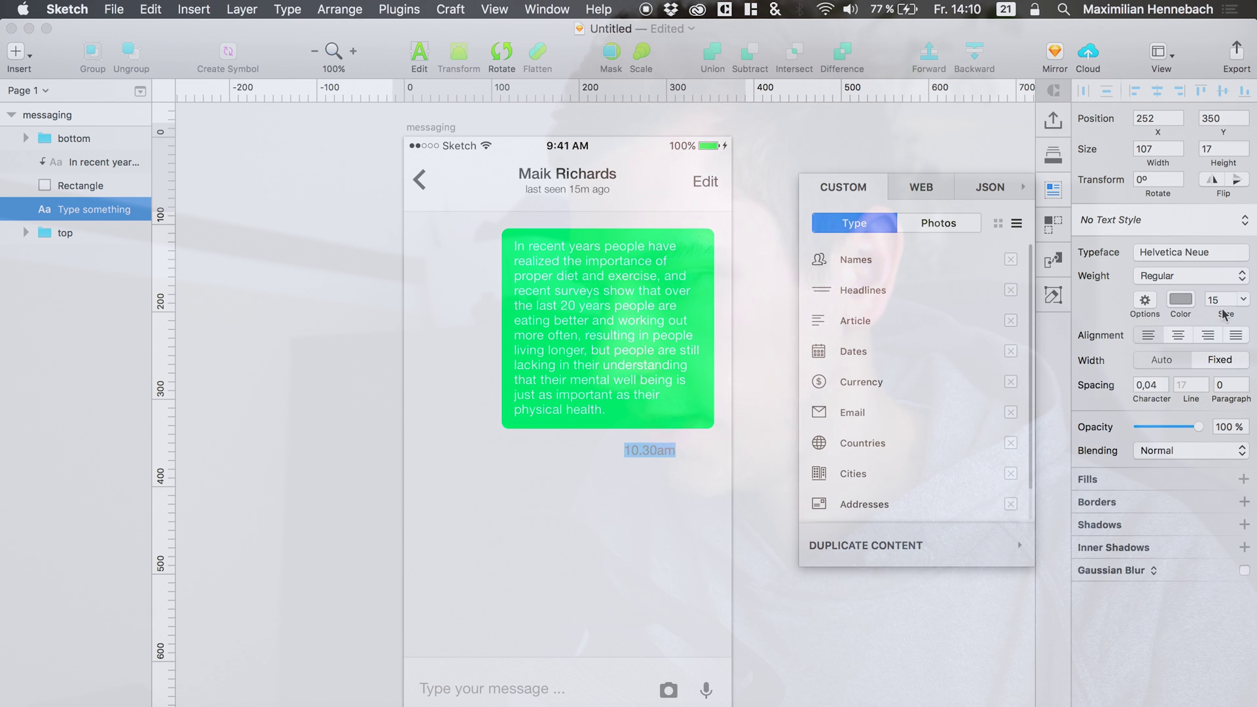
{"action": "left_click", "coordinate": [625, 516]}
{"action": "left_click_drag", "start_coordinate": [639, 453], "coordinate": [682, 447]}
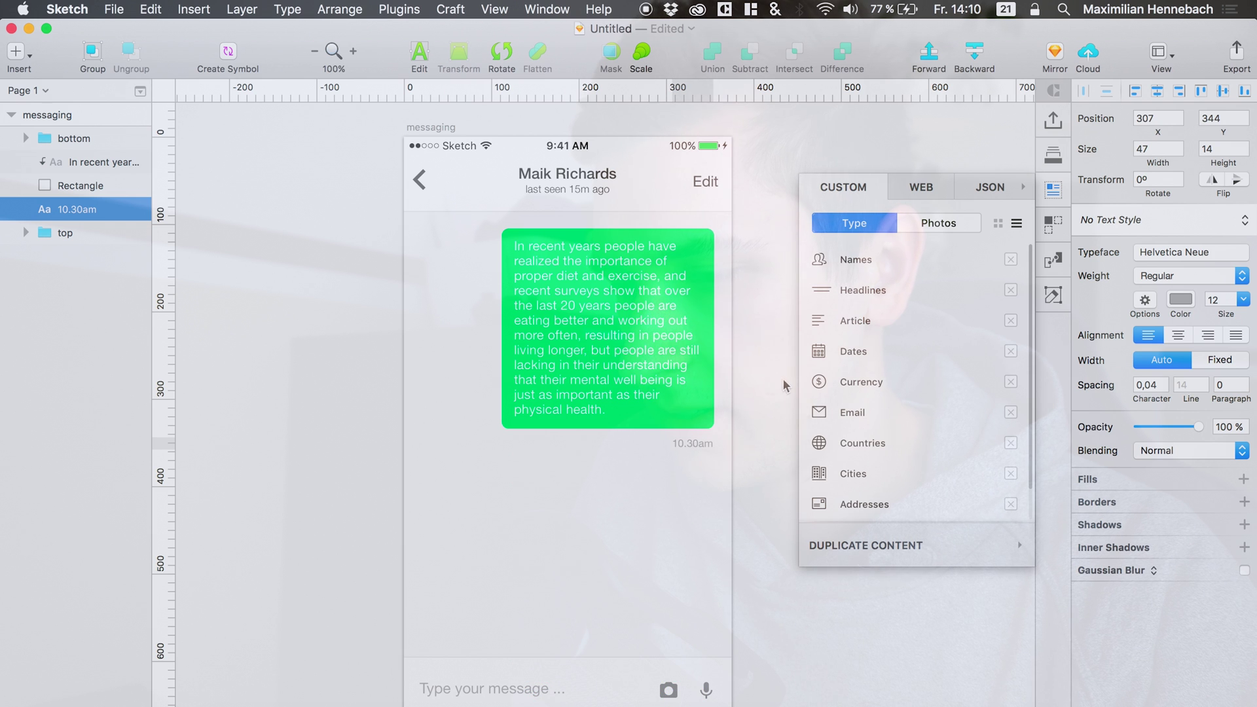
{"action": "key", "text": "Up"}
{"action": "key", "text": "Up"}
{"action": "key", "text": "Up"}
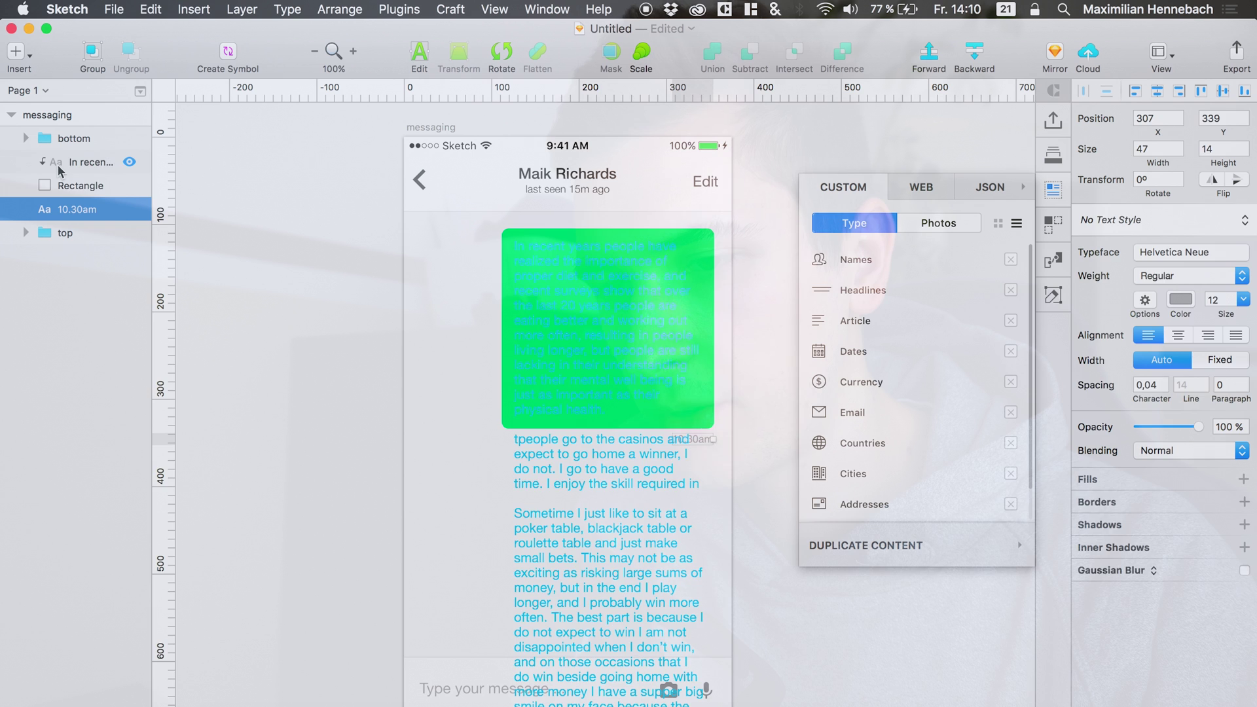
Duplicate the bubble, its text and timestamp, and move the copy down to the left.
{"action": "left_click", "coordinate": [58, 164], "text": "shift"}
{"action": "key", "text": "super+d"}
{"action": "left_click_drag", "start_coordinate": [634, 330], "coordinate": [542, 532]}
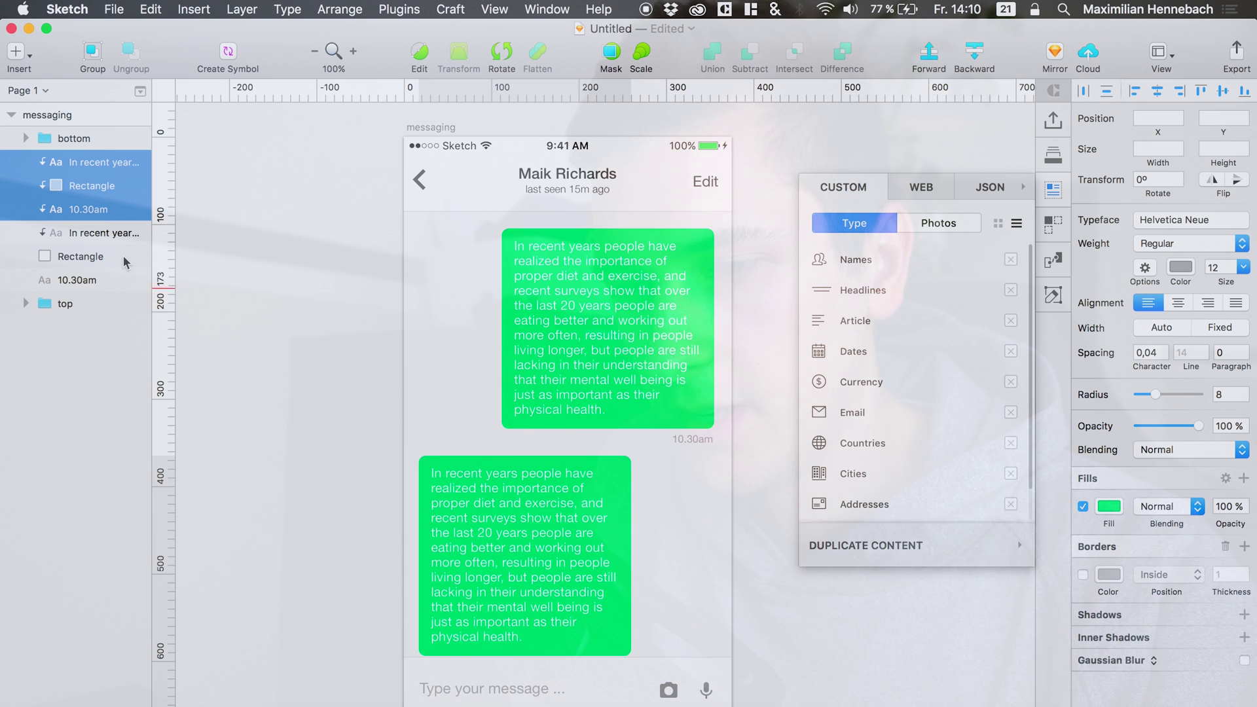
Shorten the copied bubble to 71 high and make its timestamp ignore the underlying mask.
{"action": "left_click", "coordinate": [72, 209]}
{"action": "left_click", "coordinate": [502, 615]}
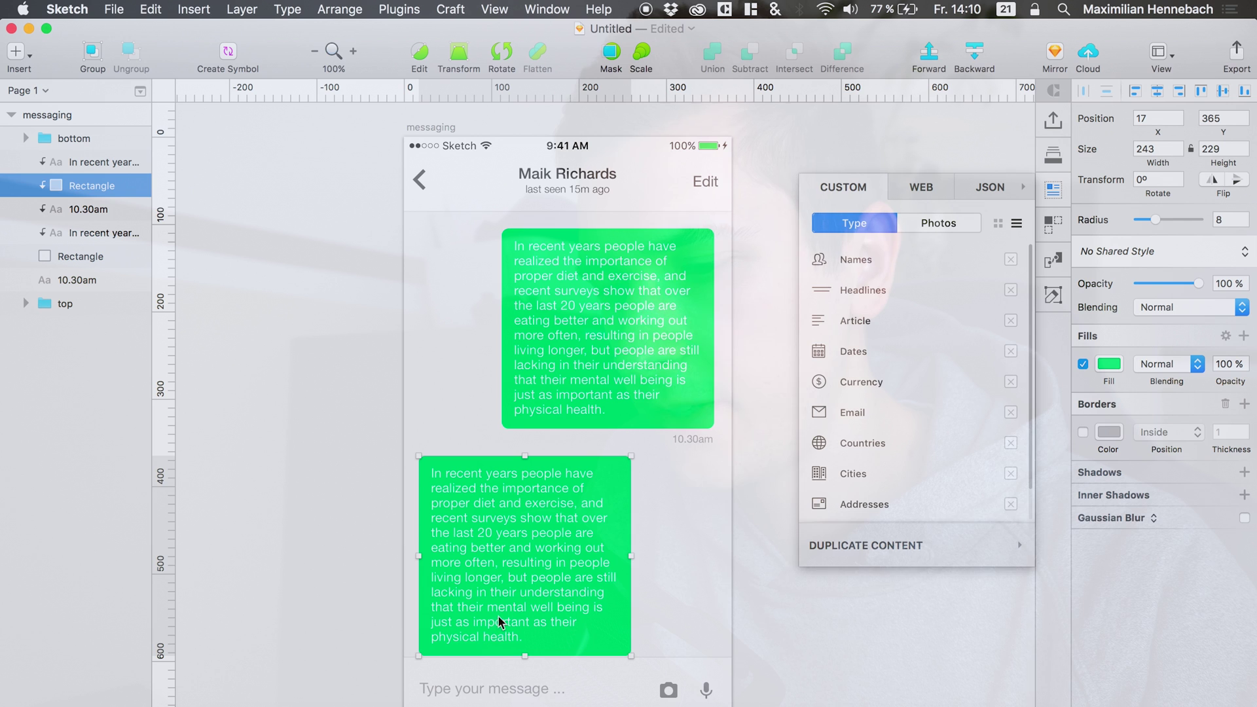
{"action": "left_click_drag", "start_coordinate": [526, 655], "coordinate": [522, 518]}
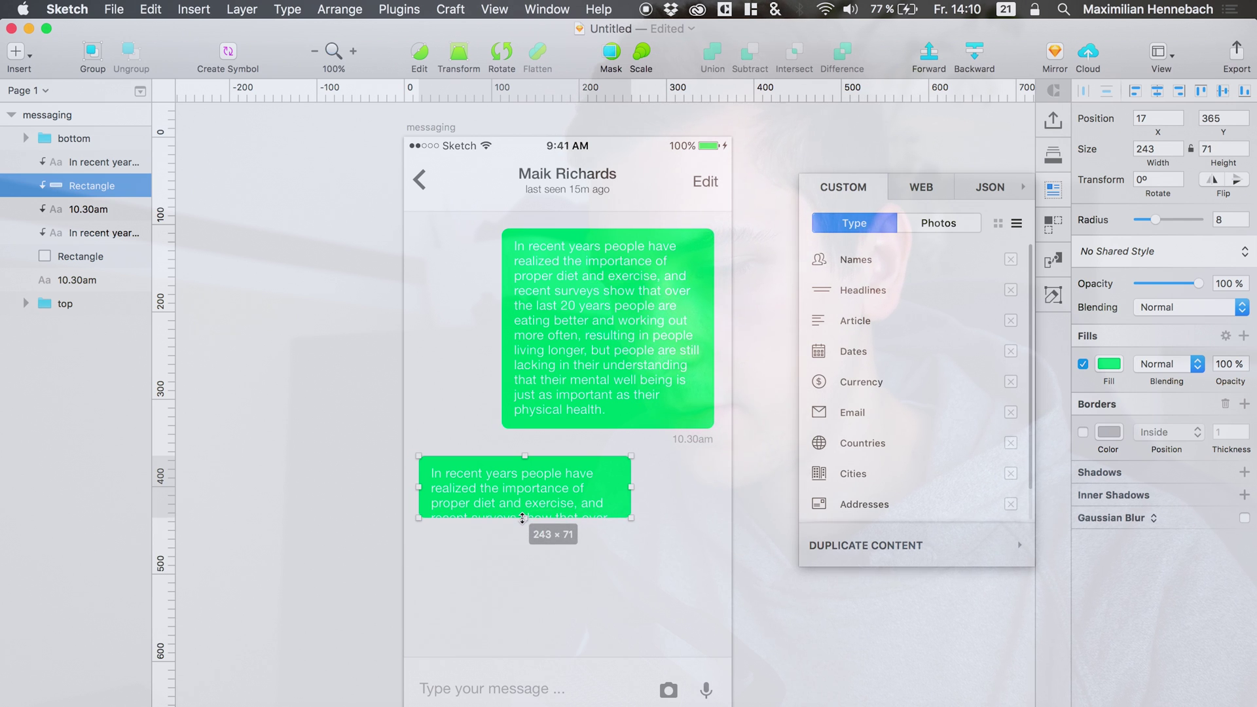
{"action": "left_click", "coordinate": [42, 207]}
{"action": "mouse_move", "coordinate": [42, 207]}
{"action": "left_mouse_down"}
{"action": "mouse_move", "coordinate": [40, 223]}
{"action": "mouse_move", "coordinate": [26, 217]}
{"action": "left_mouse_up"}
{"action": "right_click", "coordinate": [65, 215]}
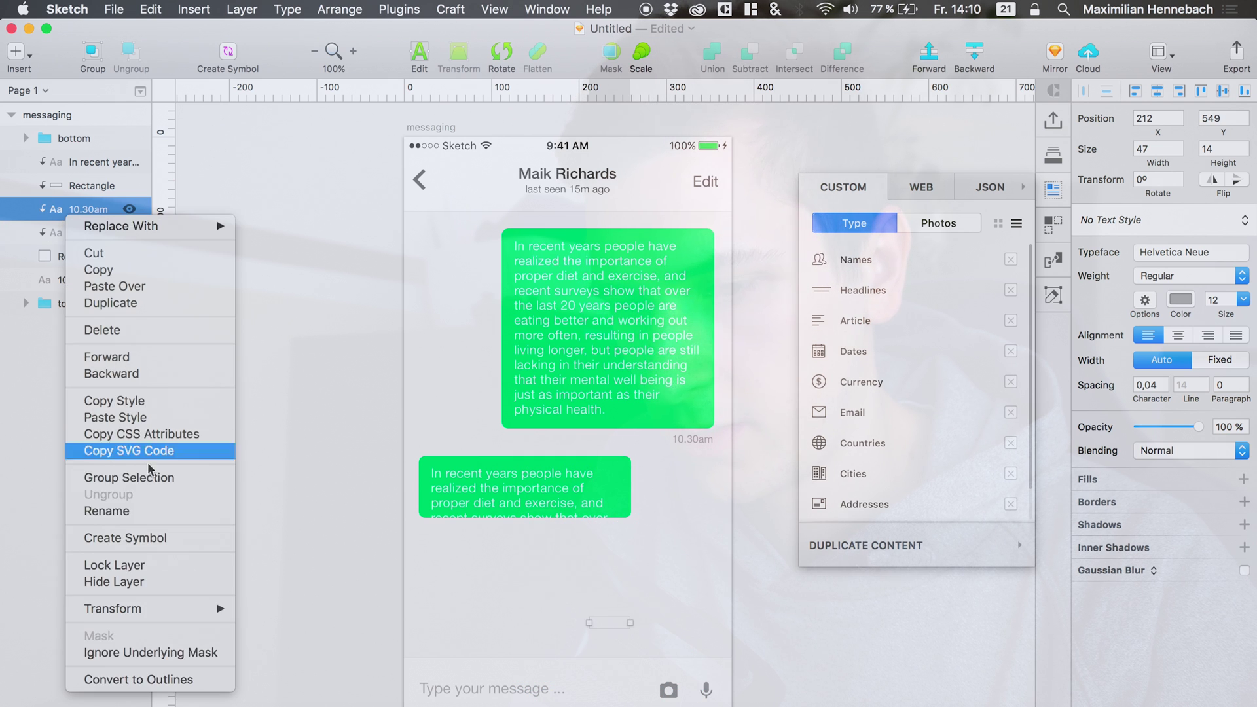
{"action": "left_click", "coordinate": [142, 656]}
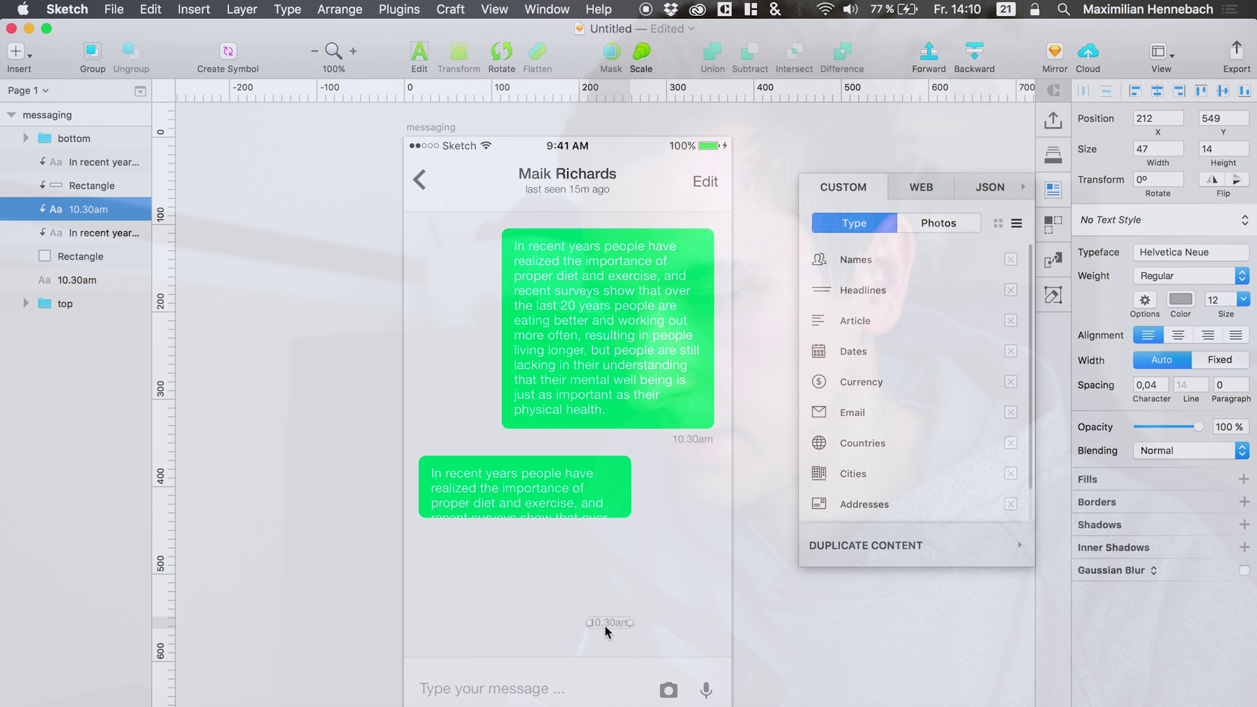
Place the timestamp under the lower bubble and change its text to 'Yeah! That's awesome!' with auto width.
{"action": "left_click_drag", "start_coordinate": [606, 624], "coordinate": [448, 534]}
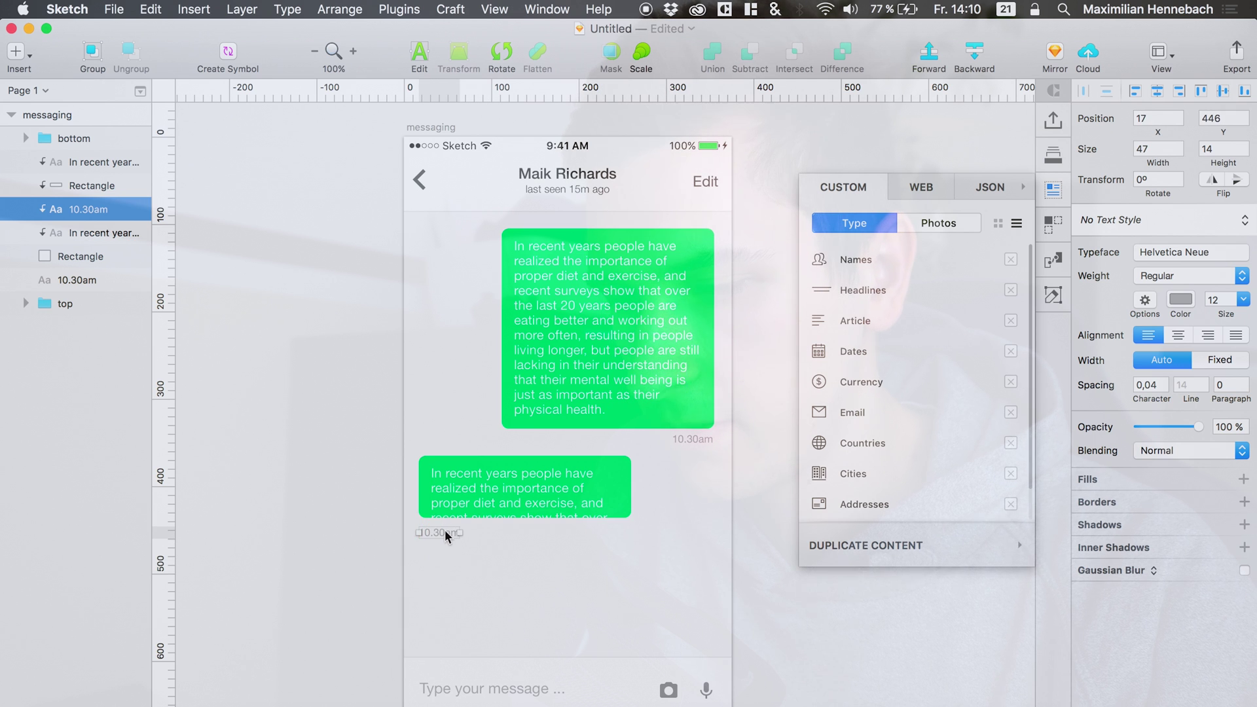
{"action": "left_click", "coordinate": [459, 498]}
{"action": "double_click", "coordinate": [454, 487]}
{"action": "key", "text": "super+a"}
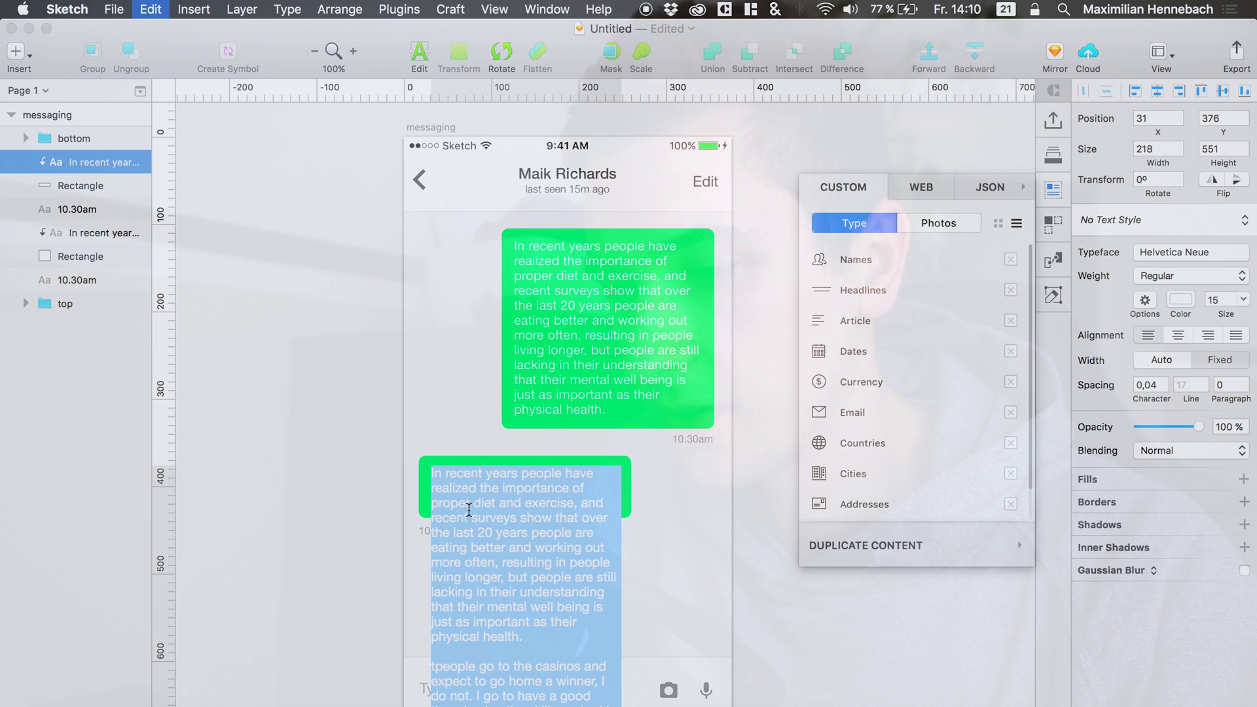
{"action": "type", "text": "Y"}
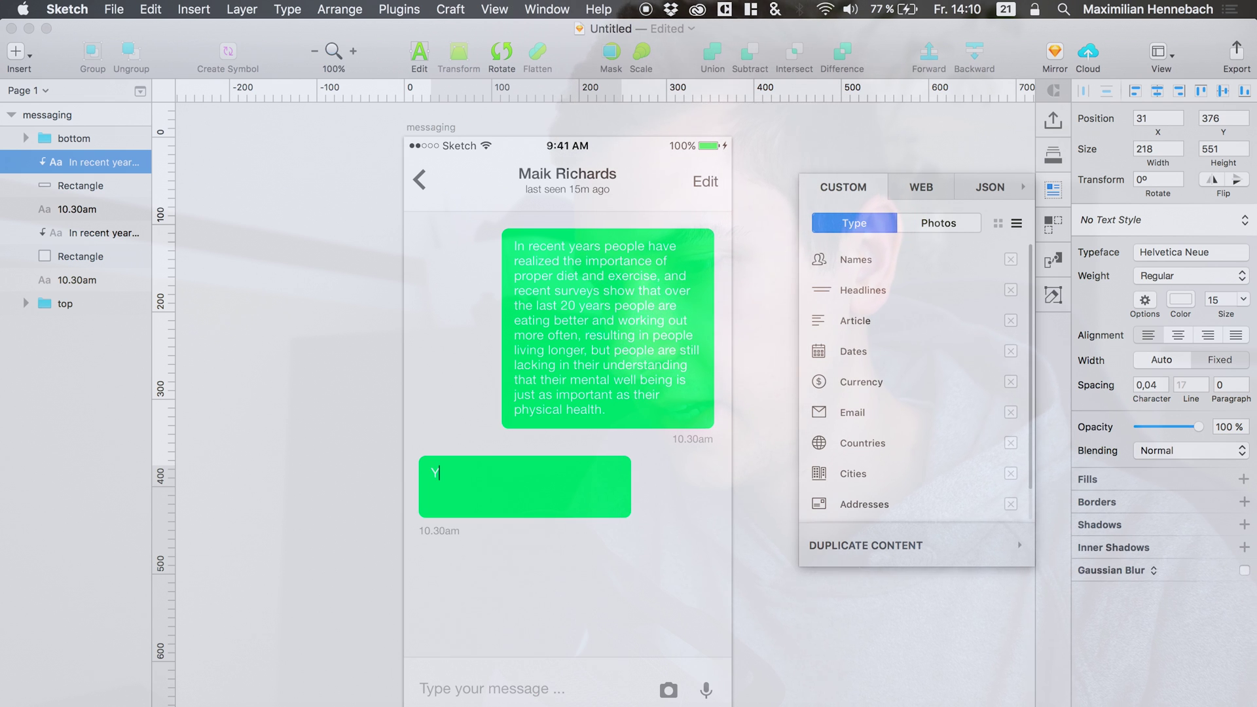
{"action": "type", "text": "eah! That"}
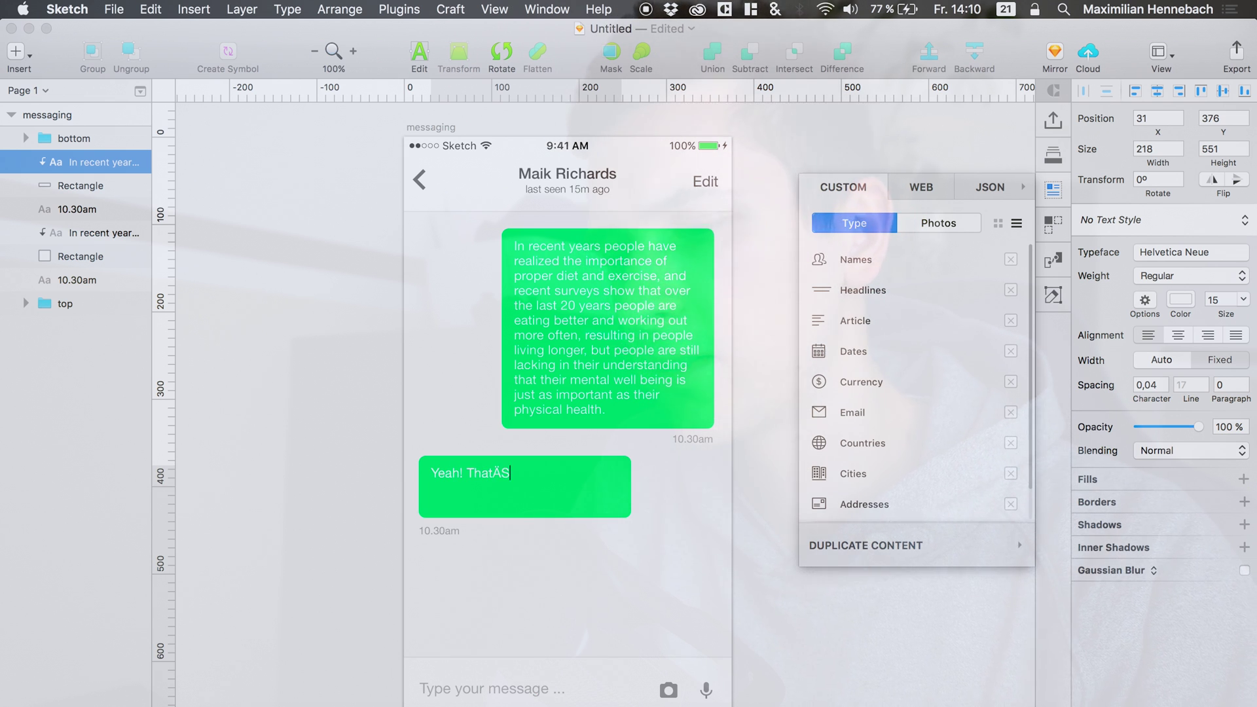
{"action": "type", "text": "'s aw"}
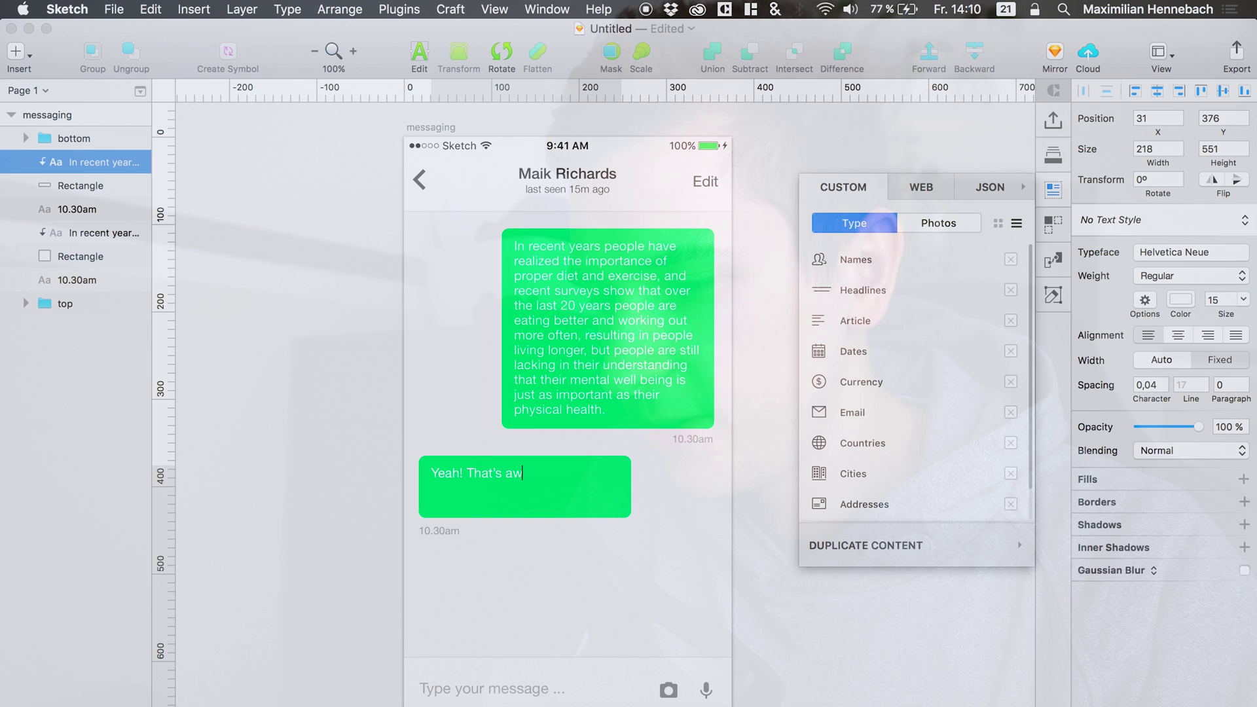
{"action": "type", "text": "esome!"}
{"action": "key", "text": "Escape"}
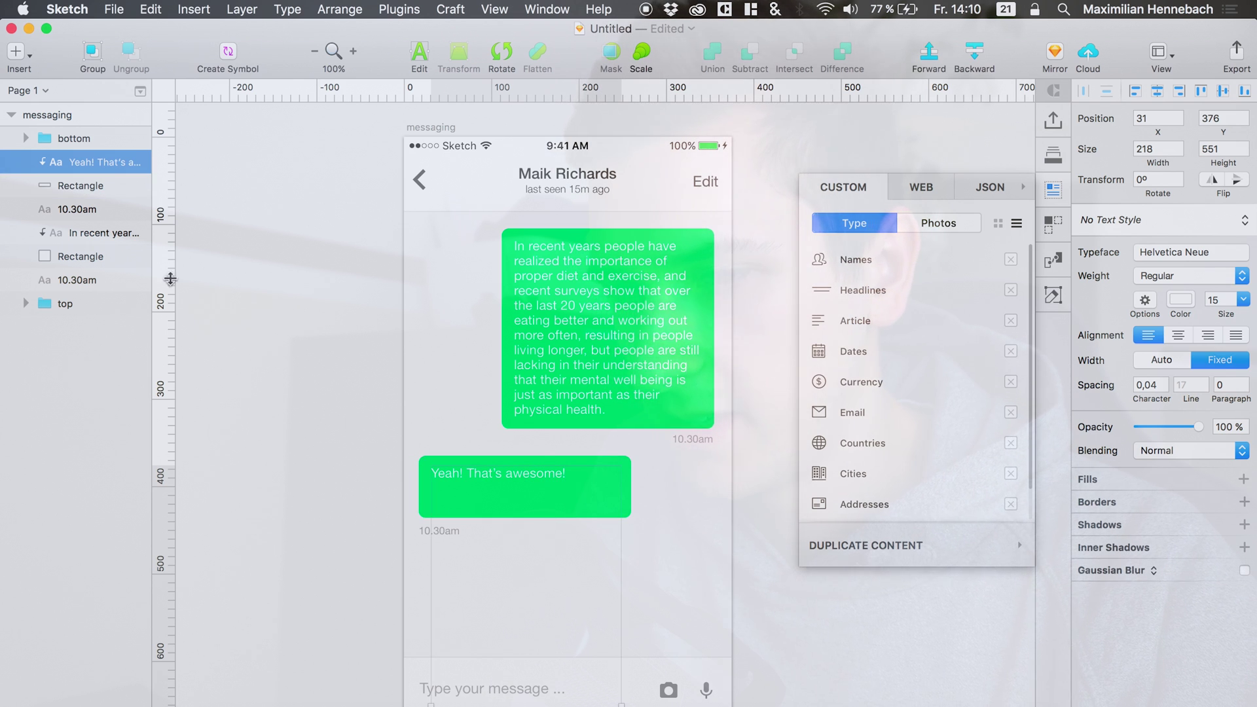
{"action": "left_click", "coordinate": [1154, 364]}
{"action": "left_click", "coordinate": [1186, 361]}
Shrink the reply bubble to 40 high and change its timestamp to 10.31am.
{"action": "left_click", "coordinate": [602, 499]}
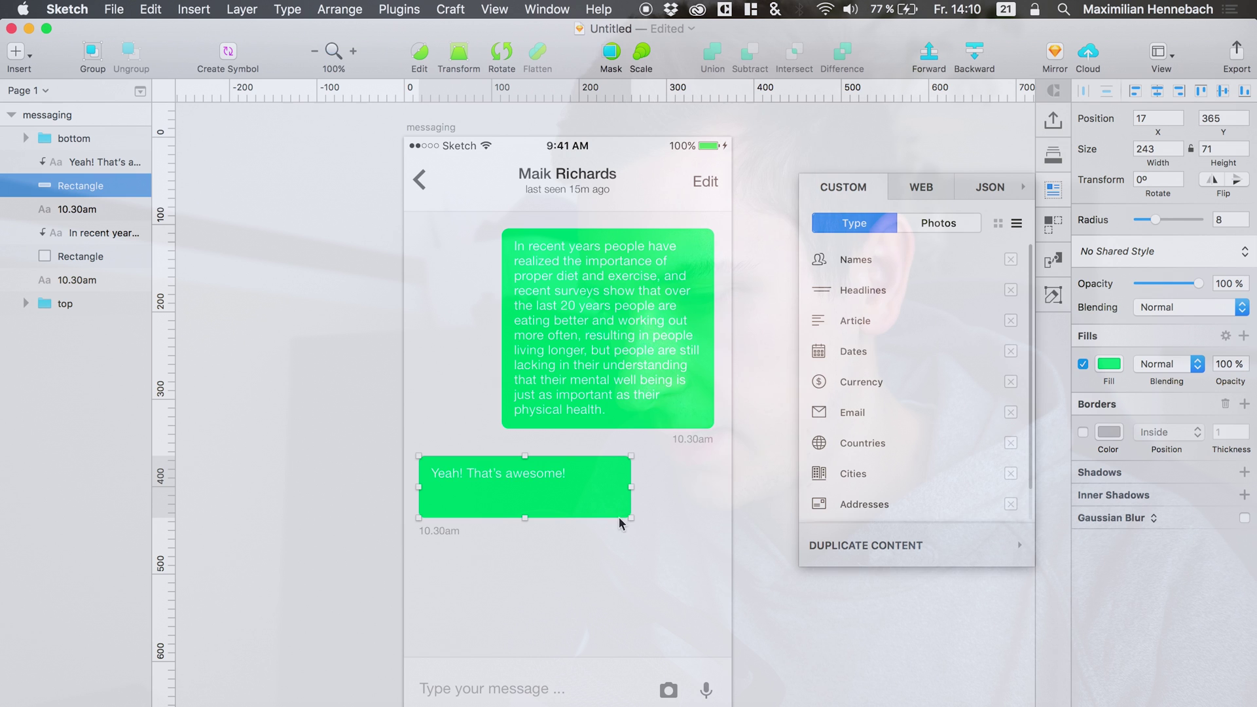
{"action": "left_click_drag", "start_coordinate": [524, 517], "coordinate": [531, 491]}
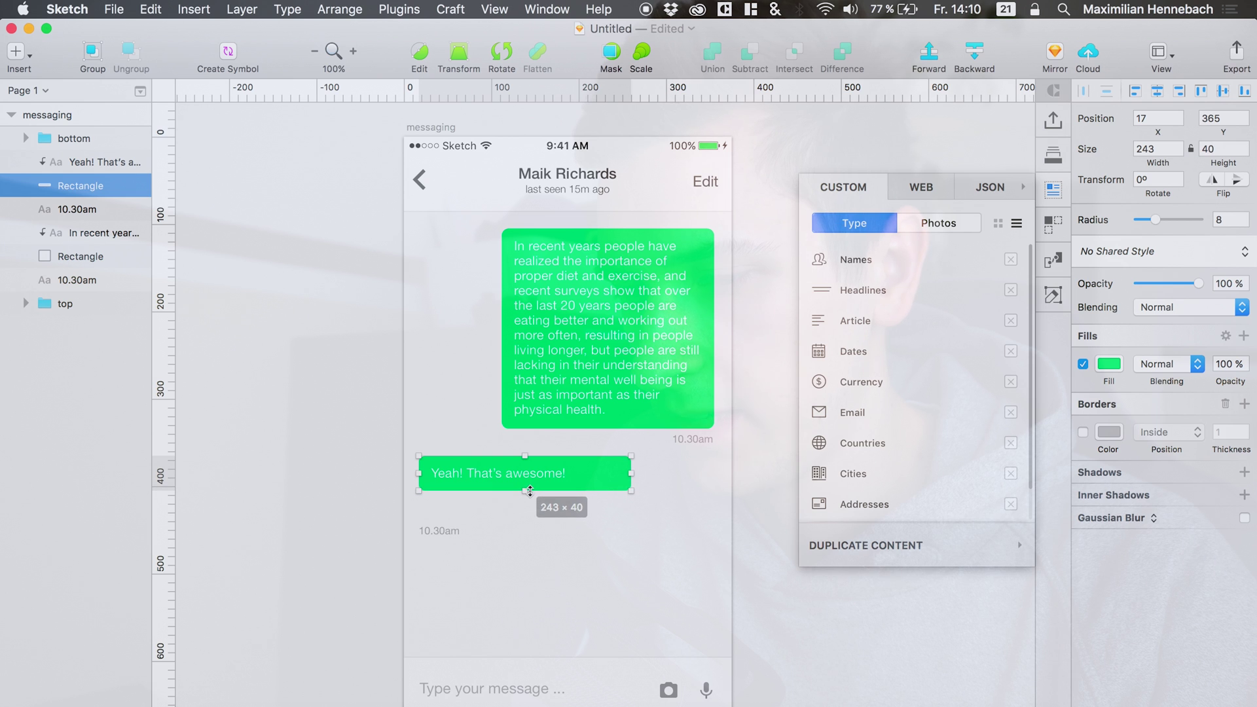
{"action": "left_click", "coordinate": [437, 531]}
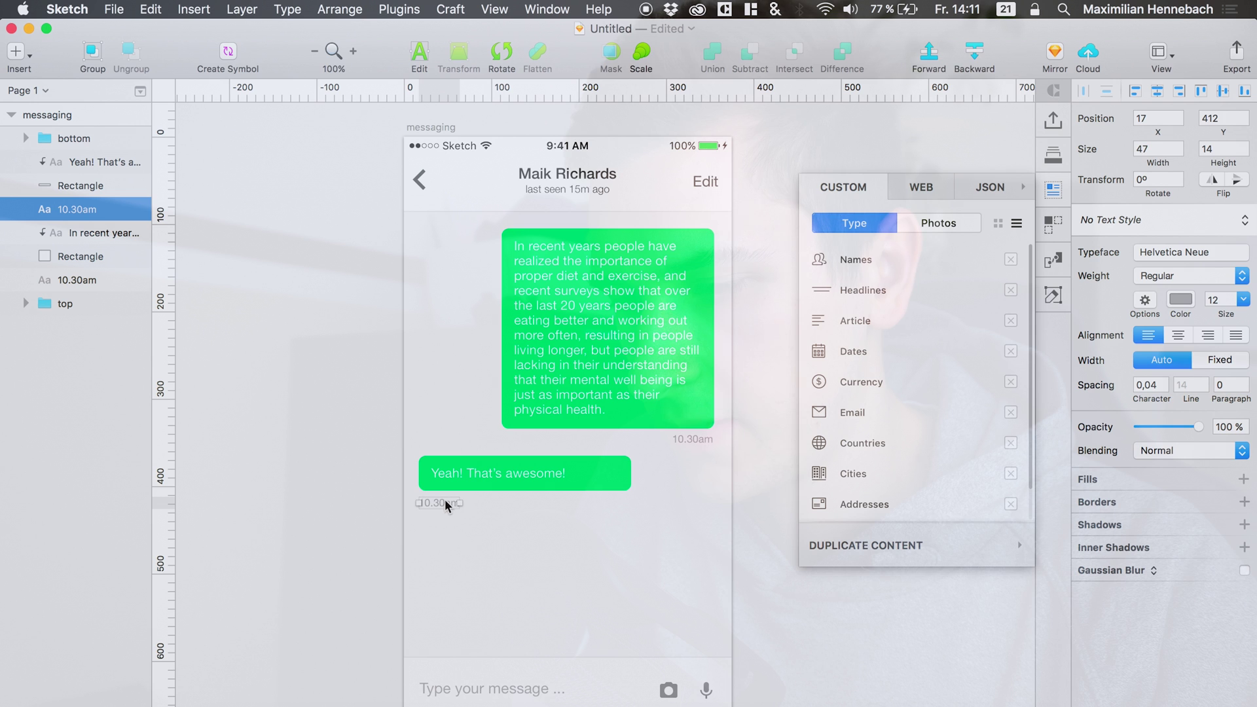
{"action": "double_click", "coordinate": [445, 501]}
{"action": "left_click", "coordinate": [445, 501]}
{"action": "key", "text": "BackSpace"}
{"action": "type", "text": "1"}
{"action": "left_click", "coordinate": [504, 524]}
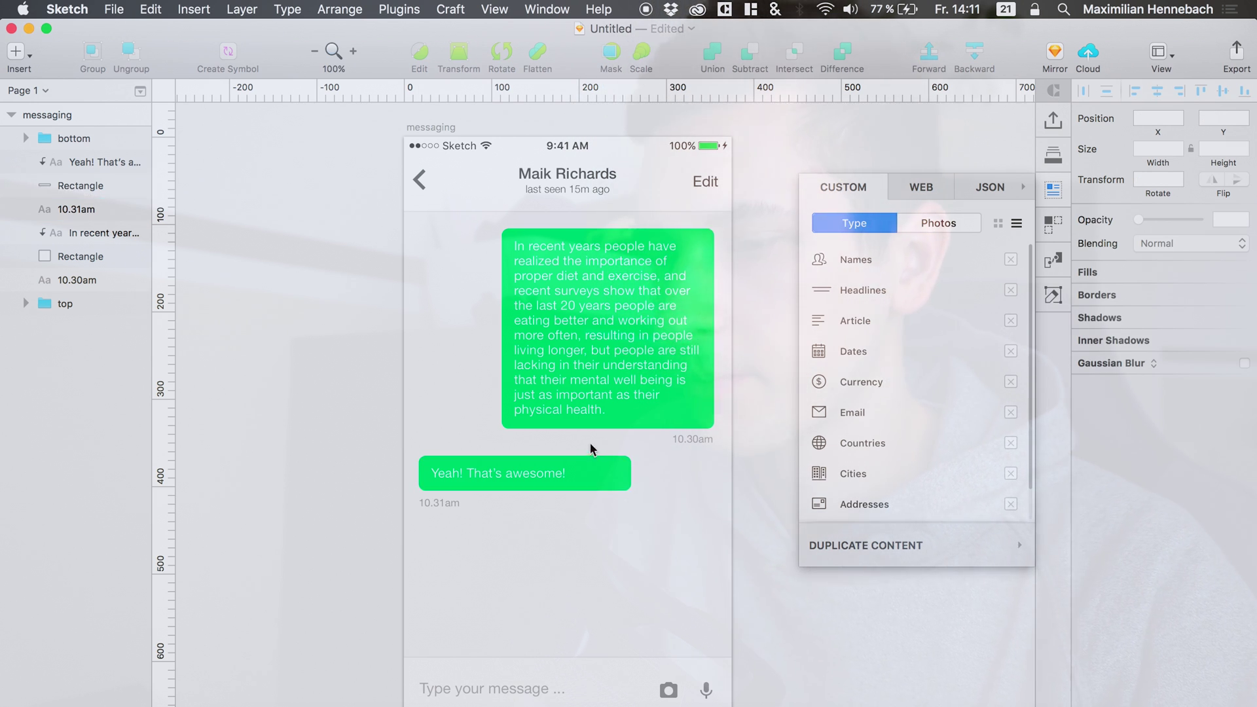
Recolour the reply bubble's fill from green to coral red FF8585.
{"action": "left_click", "coordinate": [590, 471]}
{"action": "left_click", "coordinate": [1110, 364]}
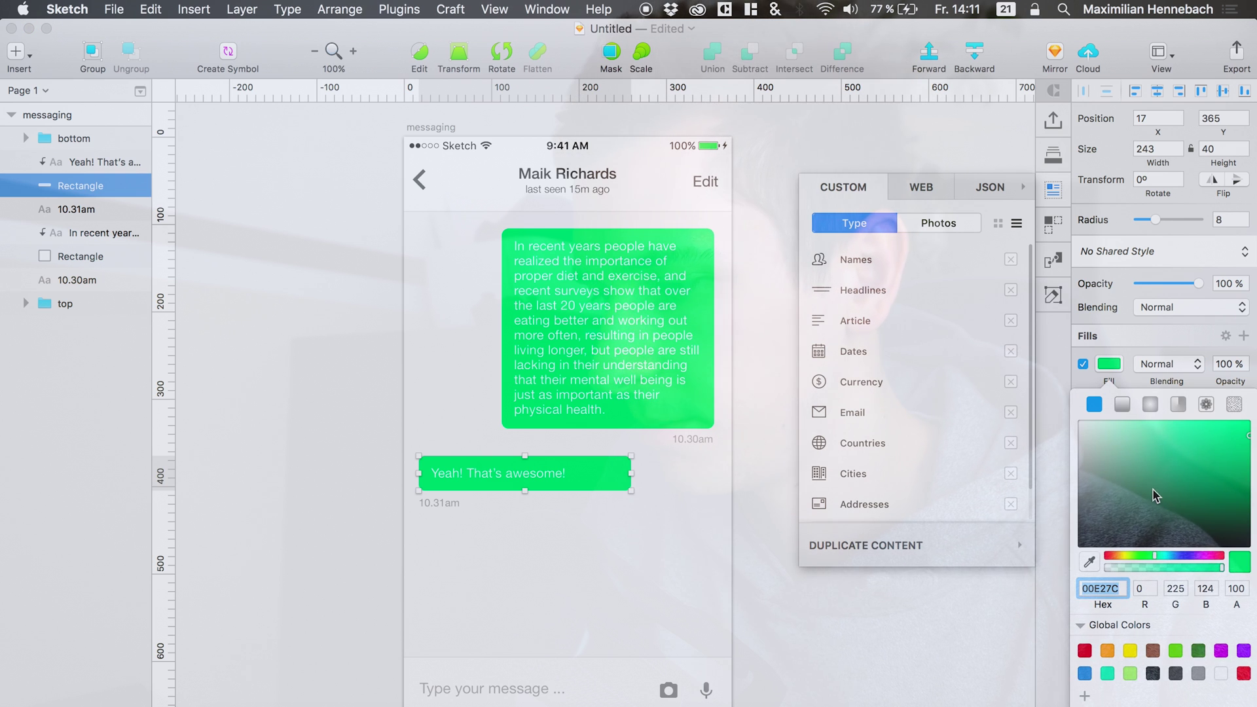
{"action": "left_click_drag", "start_coordinate": [1116, 492], "coordinate": [1029, 467]}
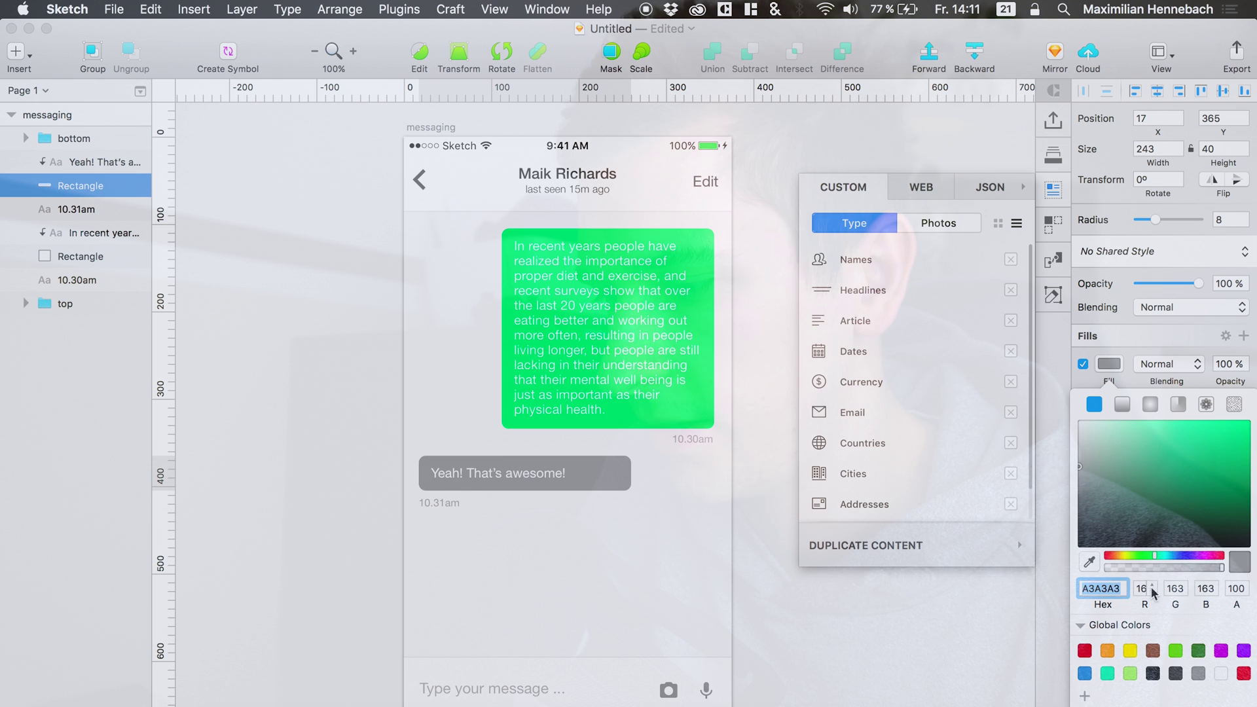
{"action": "left_click_drag", "start_coordinate": [1077, 410], "coordinate": [1160, 434]}
{"action": "left_click_drag", "start_coordinate": [1125, 555], "coordinate": [1212, 562]}
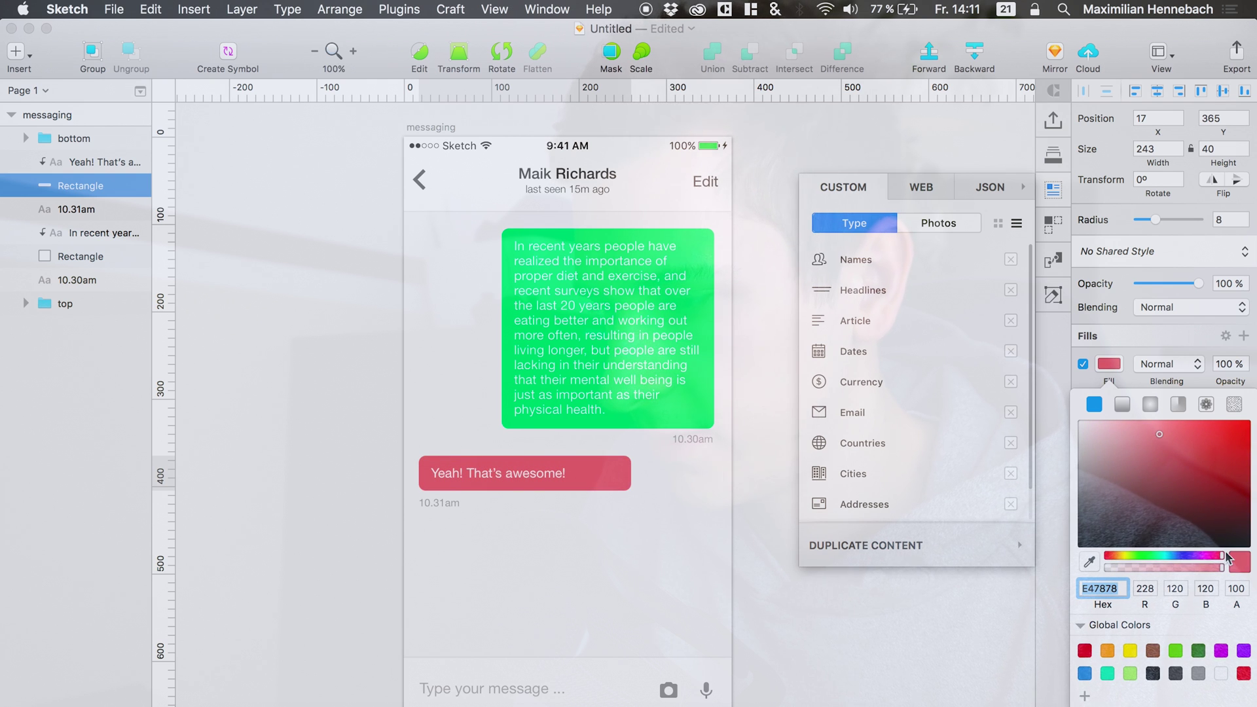
{"action": "left_click_drag", "start_coordinate": [1222, 429], "coordinate": [1161, 413]}
{"action": "left_click", "coordinate": [646, 506]}
{"action": "left_click", "coordinate": [752, 531]}
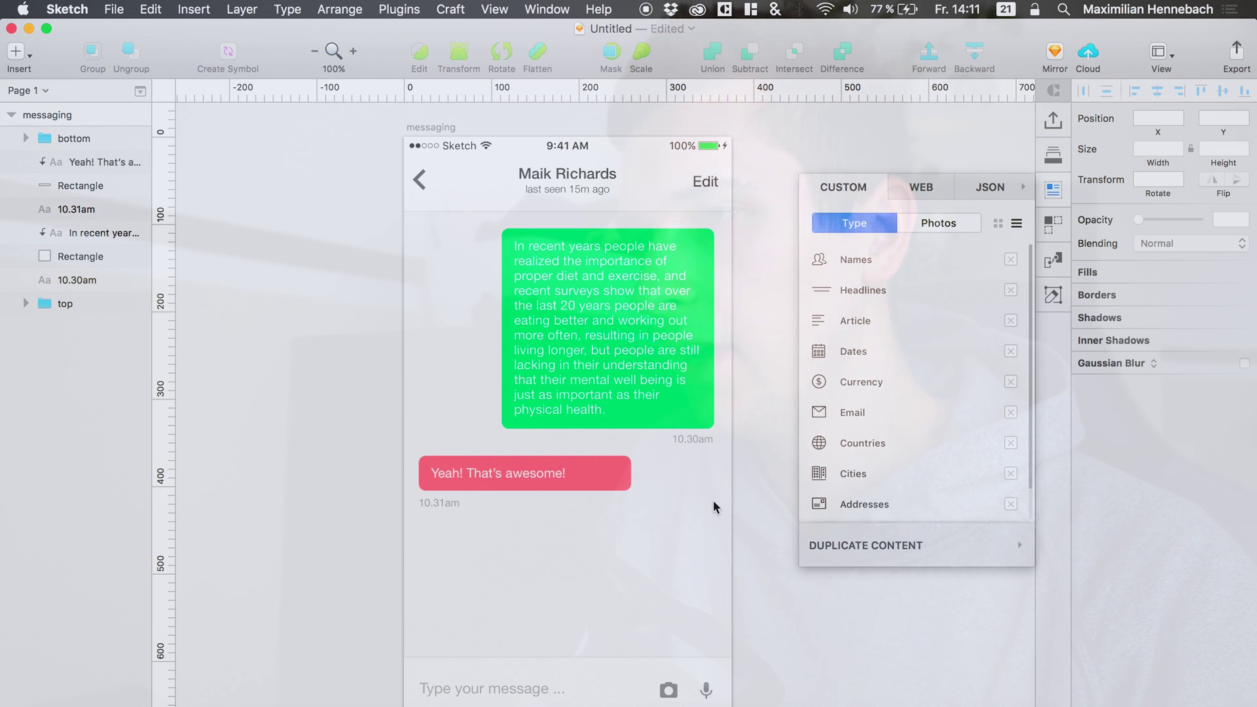
{"action": "scroll", "coordinate": [706, 595], "scroll_direction": "right", "scroll_amount": 3}
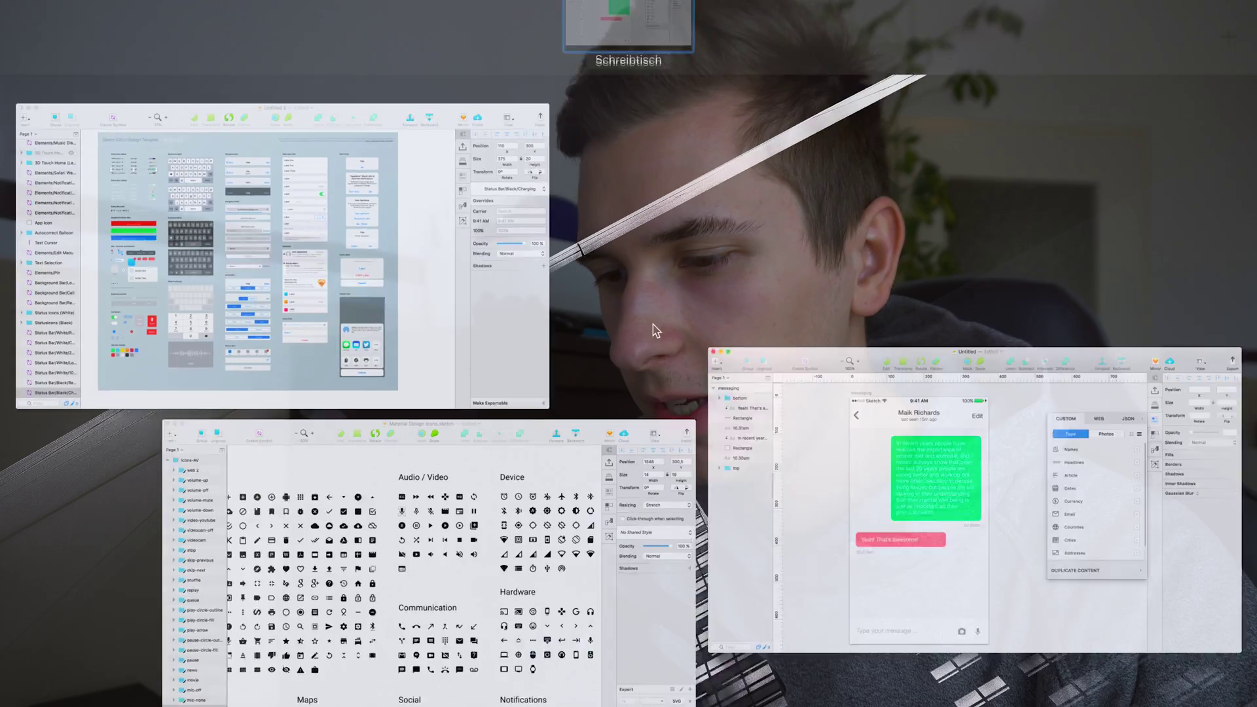
Select the light keyboard in the iOS UI template document.
{"action": "mouse_move", "coordinate": [0, 0]}
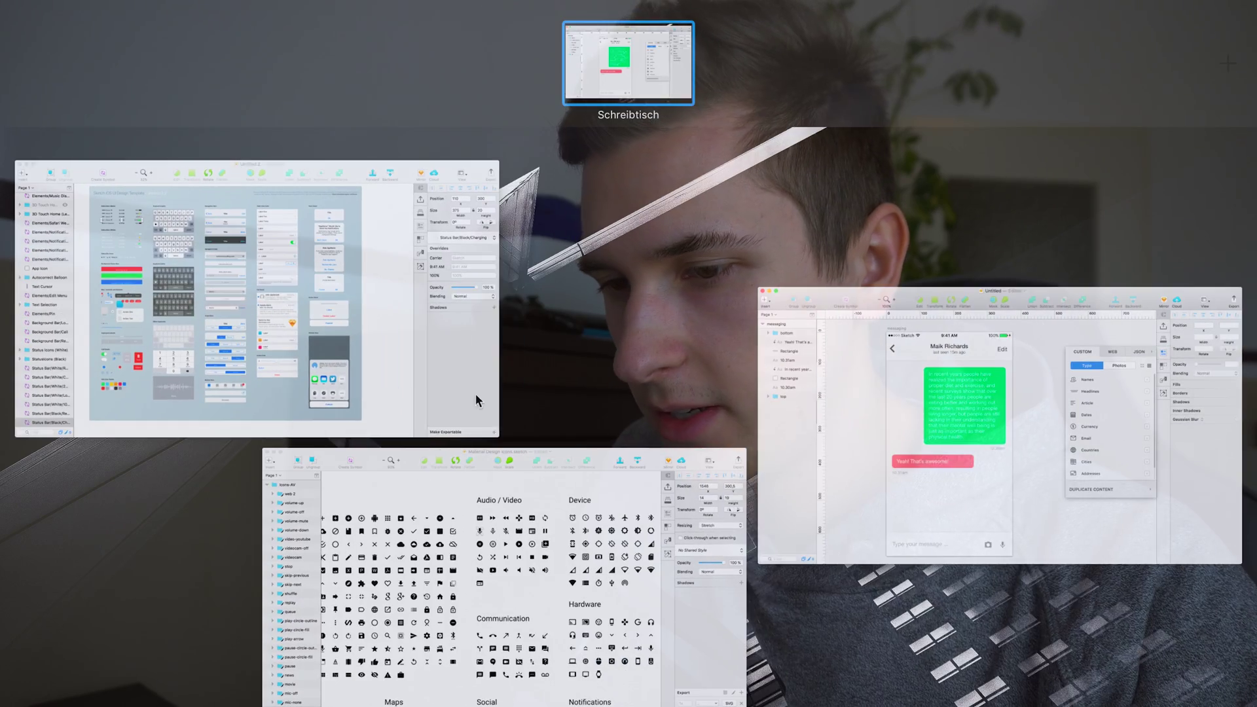
{"action": "left_click", "coordinate": [396, 370]}
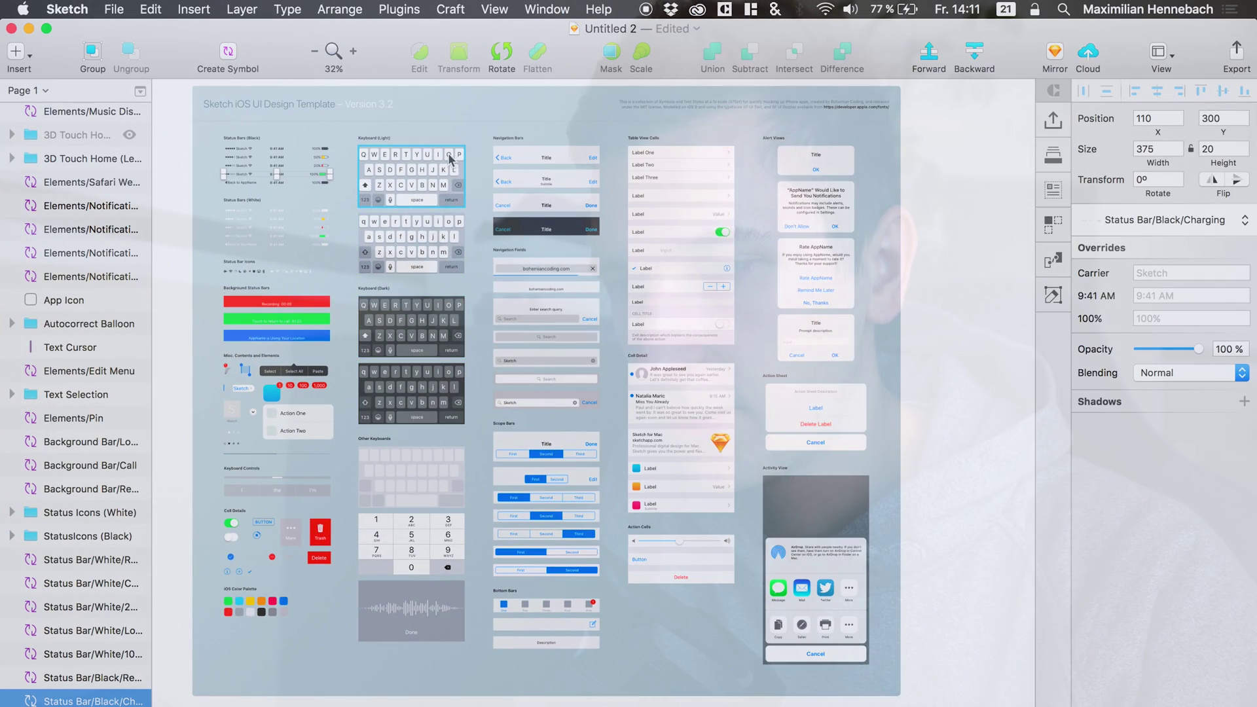
{"action": "left_click", "coordinate": [422, 211]}
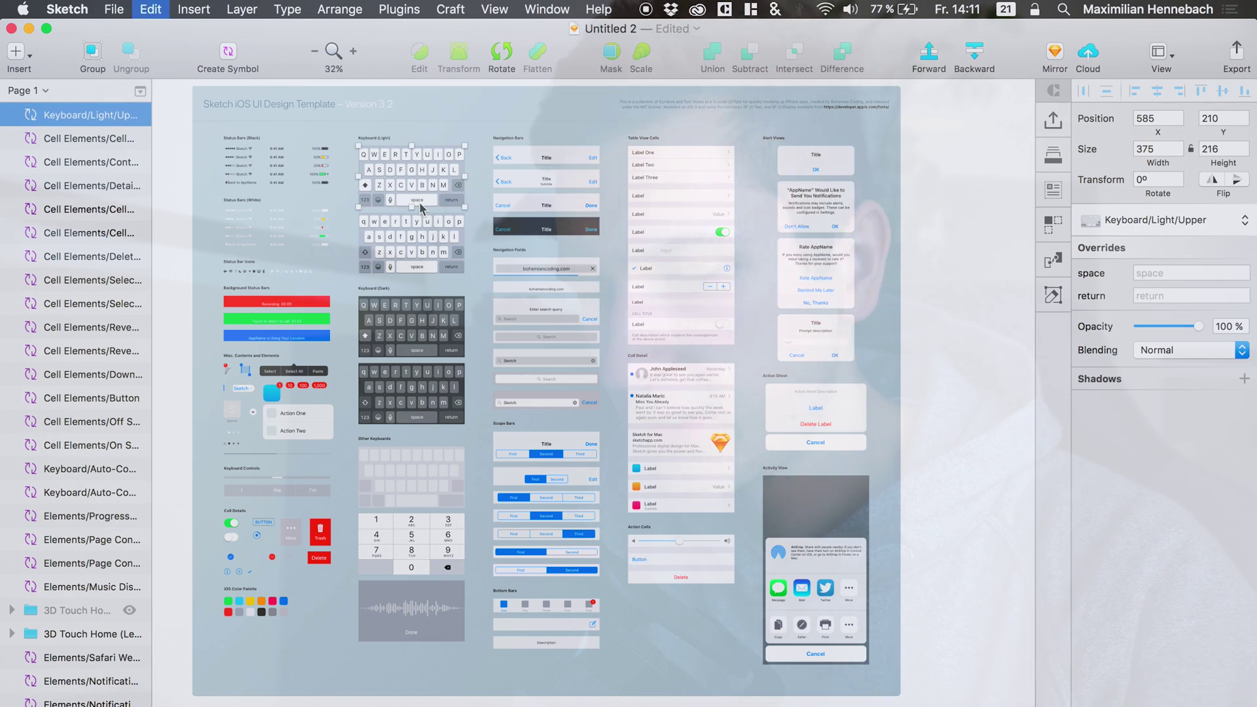
{"action": "key", "text": "ctrl+Up"}
{"action": "left_click", "coordinate": [371, 469]}
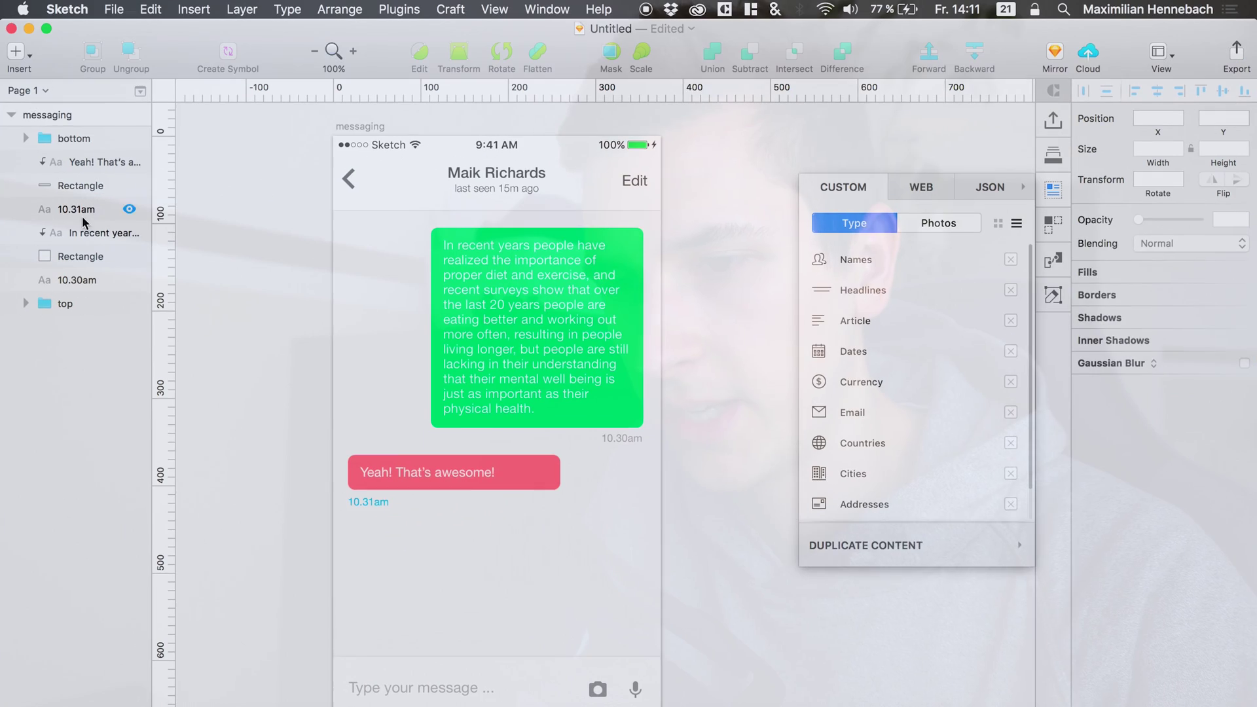
Duplicate the messaging artboard and rename the copy 'messaging keyboard'.
{"action": "left_click", "coordinate": [53, 117]}
{"action": "right_click", "coordinate": [52, 115]}
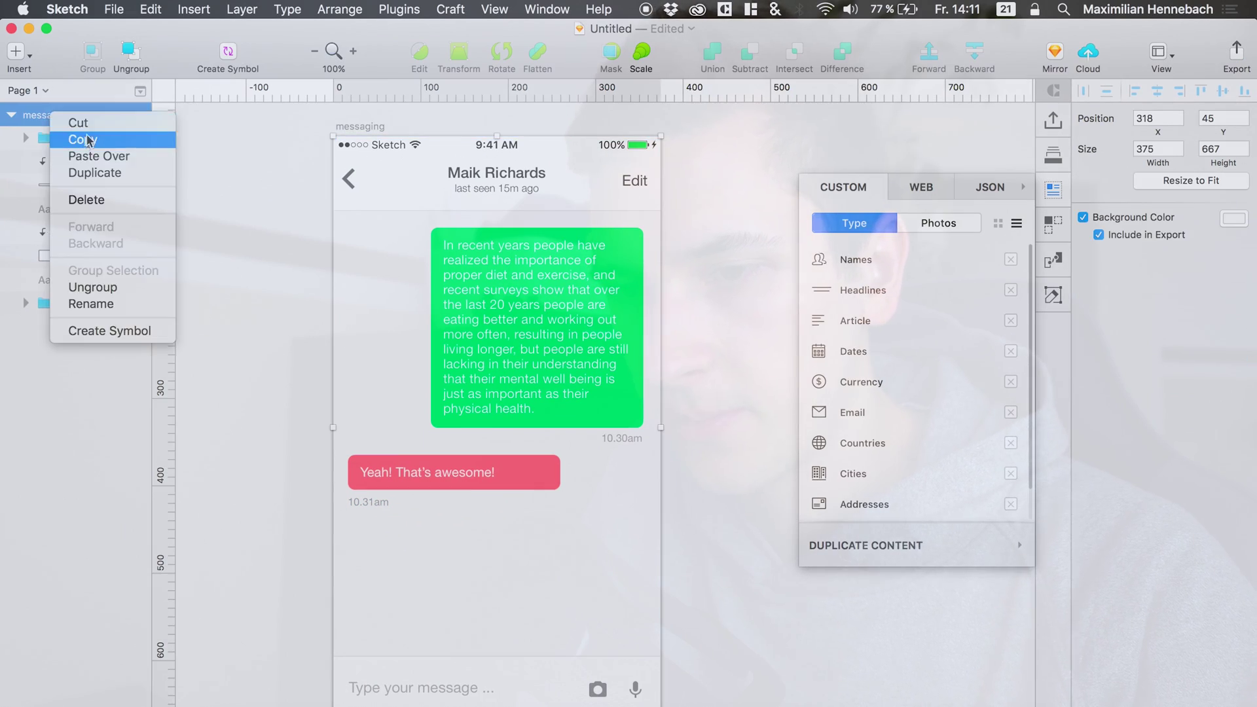
{"action": "left_click", "coordinate": [95, 173]}
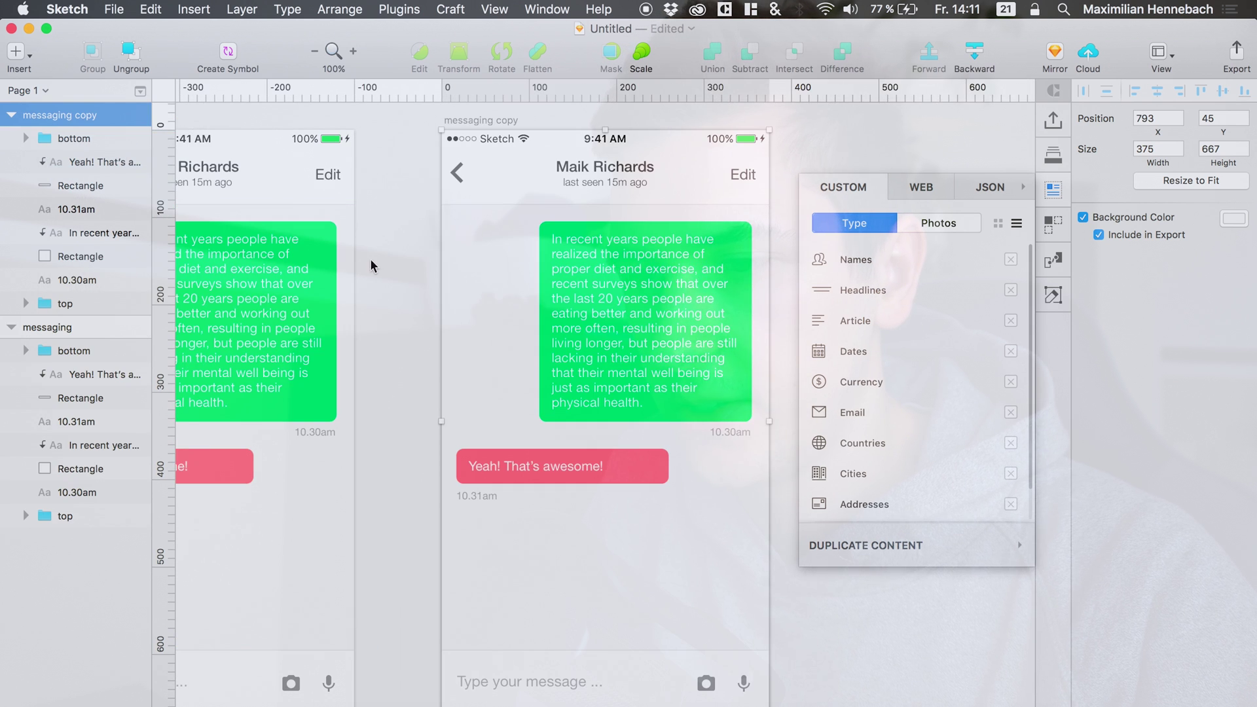
{"action": "scroll", "coordinate": [370, 264], "scroll_direction": "left", "scroll_amount": 3}
{"action": "left_click", "coordinate": [12, 335]}
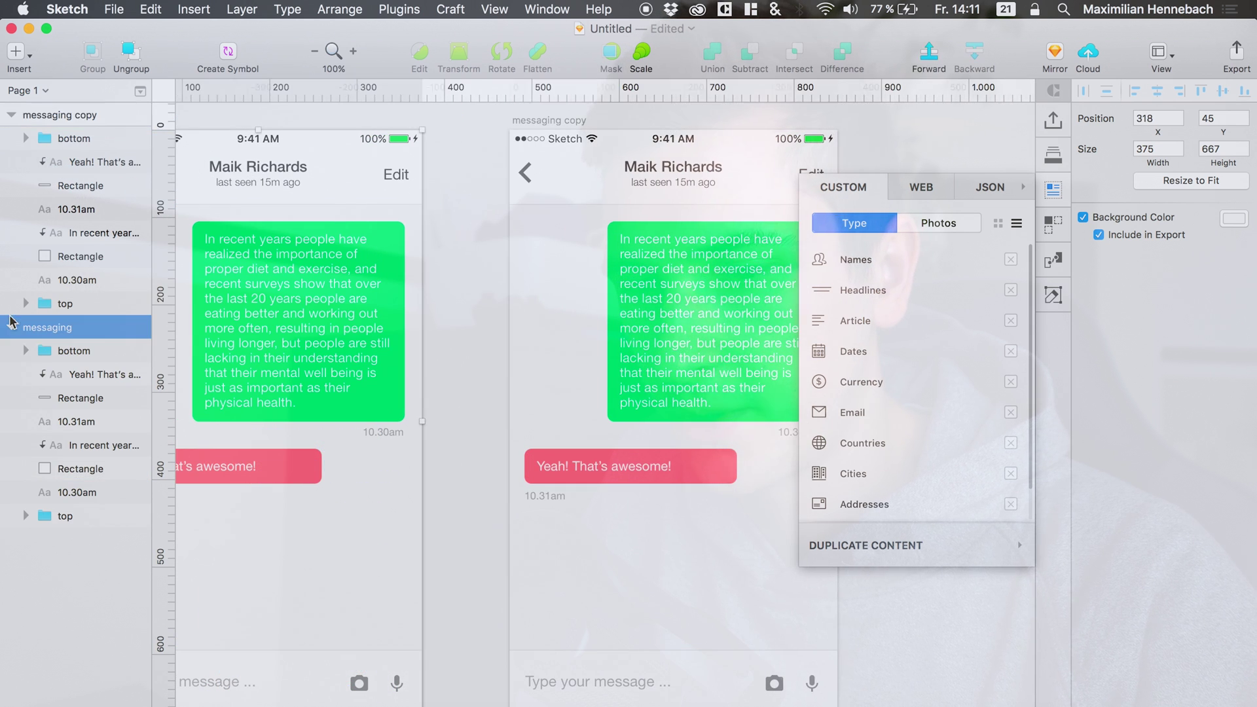
{"action": "left_click", "coordinate": [11, 327]}
{"action": "left_click", "coordinate": [63, 111]}
{"action": "double_click", "coordinate": [62, 111]}
{"action": "type", "text": "messaging keyboard"}
{"action": "key", "text": "Return"}
{"action": "key", "text": "Return"}
Paste the Keyboard/Light/Upper symbol into it, aligned to the artboard's bottom at y 451.
{"action": "key", "text": "super+c"}
{"action": "key", "text": "super+v"}
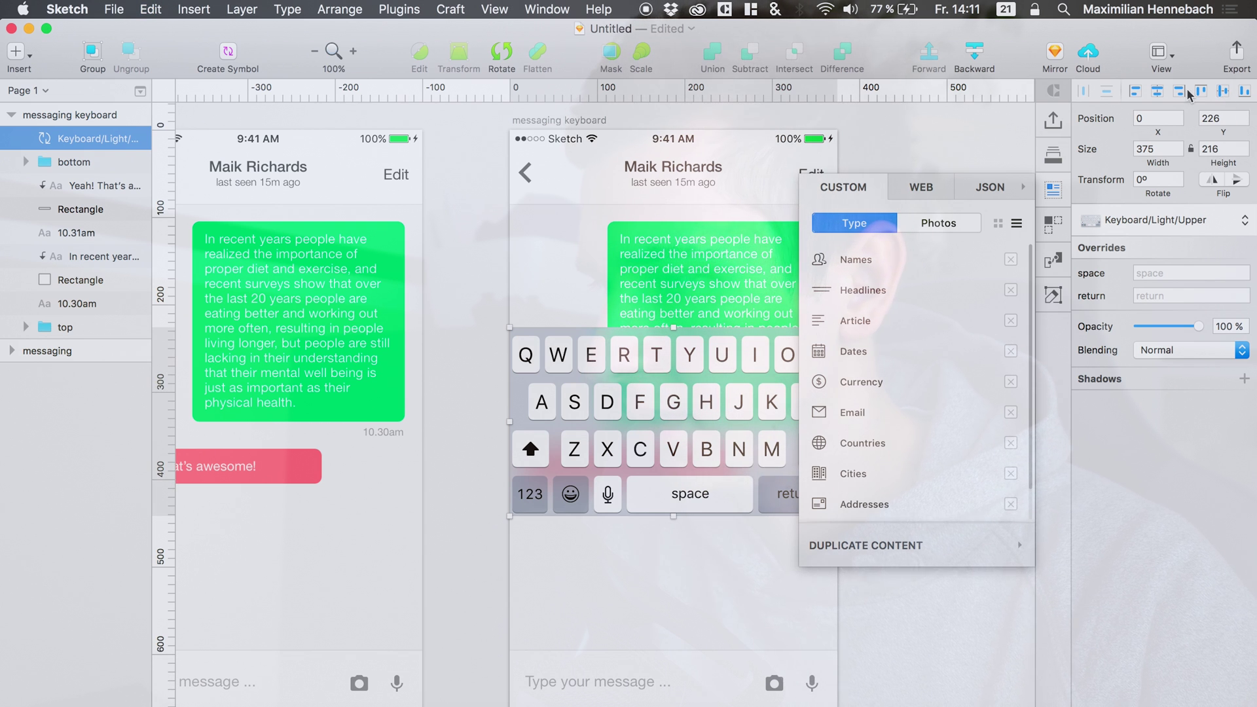
{"action": "left_click", "coordinate": [1246, 92]}
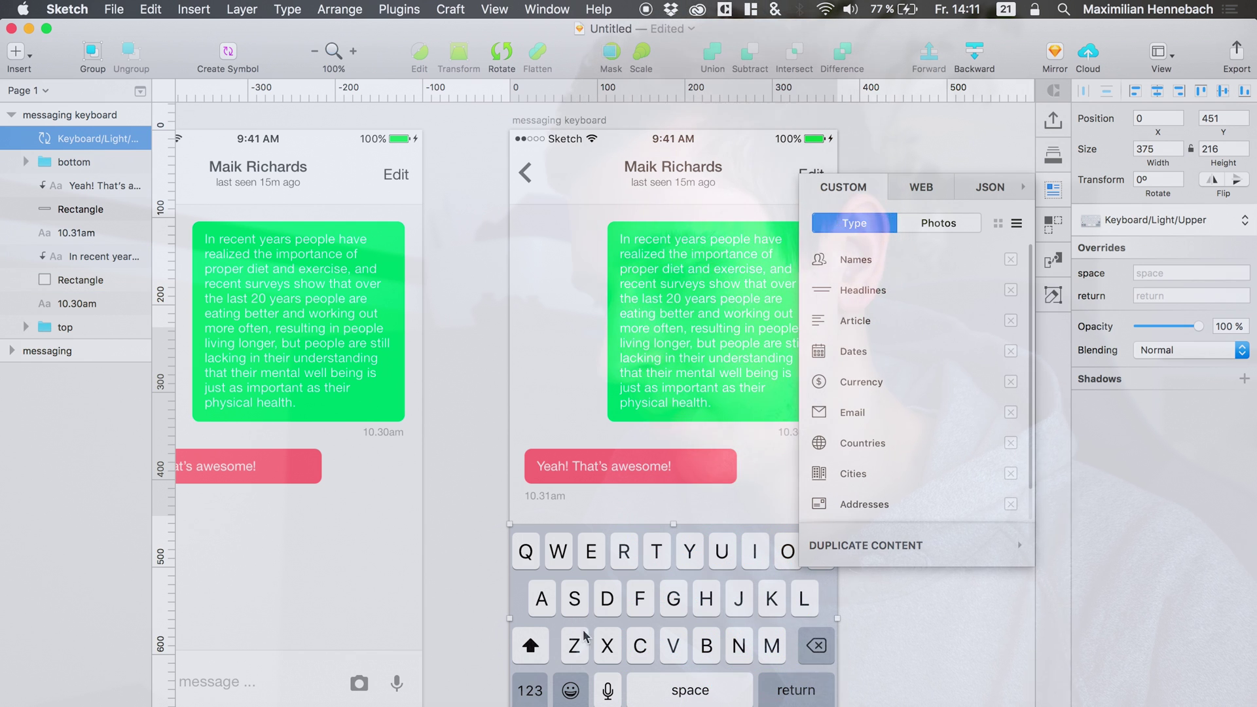
{"action": "left_click", "coordinate": [82, 163]}
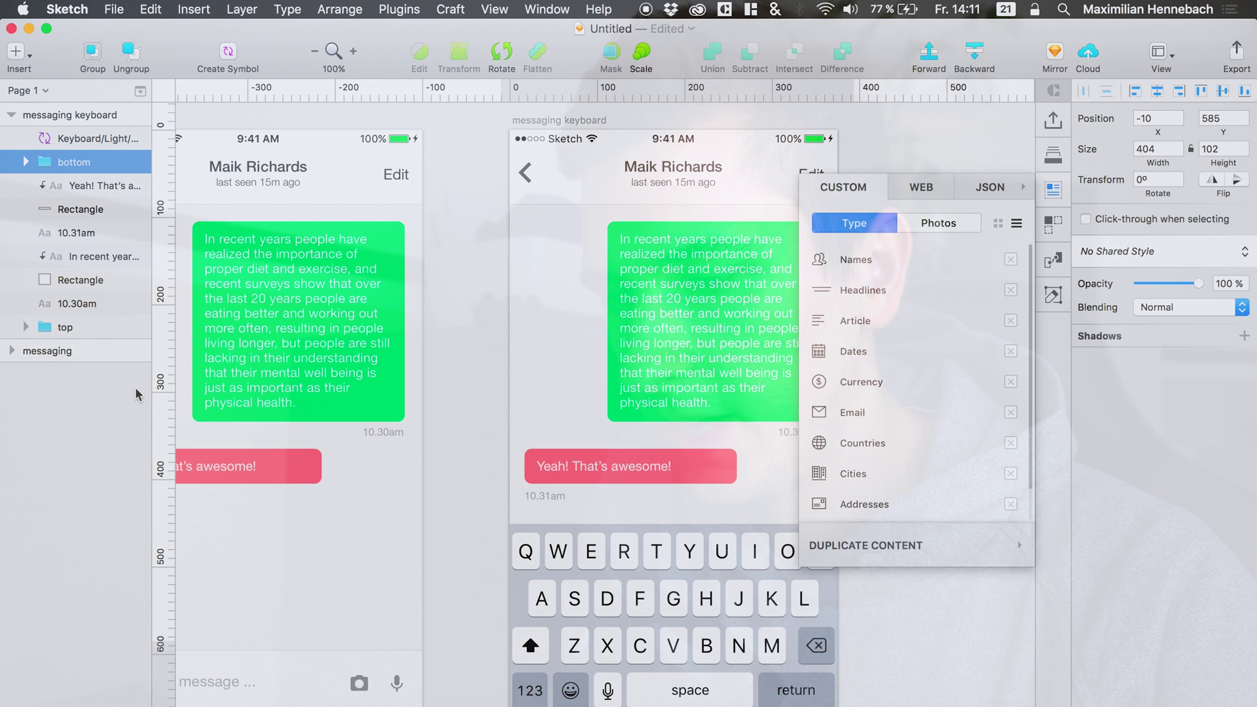
Raise the bottom message bar so it sits just above the keyboard.
{"action": "key", "text": "shift+Up"}
{"action": "key", "text": "shift+Up"}
{"action": "key", "text": "shift+Up"}
{"action": "key", "text": "shift+Up"}
{"action": "key", "text": "shift+Up"}
{"action": "key", "text": "shift+Up"}
{"action": "key", "text": "shift+Up"}
{"action": "key", "text": "shift+Up"}
{"action": "key", "text": "shift+Up"}
{"action": "key", "text": "shift+Up"}
{"action": "key", "text": "shift+Up"}
{"action": "key", "text": "shift+Up"}
{"action": "key", "text": "shift+Up"}
{"action": "key", "text": "shift+Up"}
{"action": "key", "text": "shift+Up"}
{"action": "key", "text": "shift+Up"}
{"action": "key", "text": "shift+Up"}
{"action": "key", "text": "shift+Up"}
{"action": "key", "text": "shift+Up"}
{"action": "key", "text": "shift+Up"}
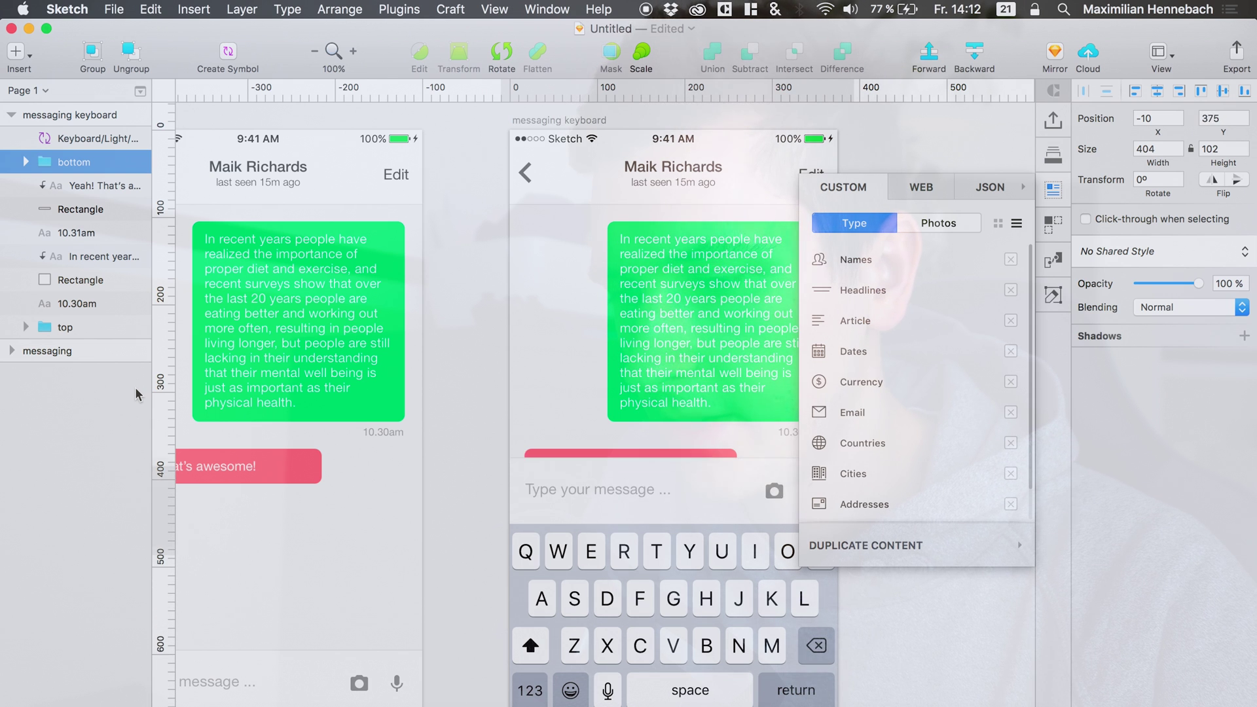
{"action": "key", "text": "shift+Up"}
{"action": "key", "text": "shift+Down"}
{"action": "key", "text": "shift+Down"}
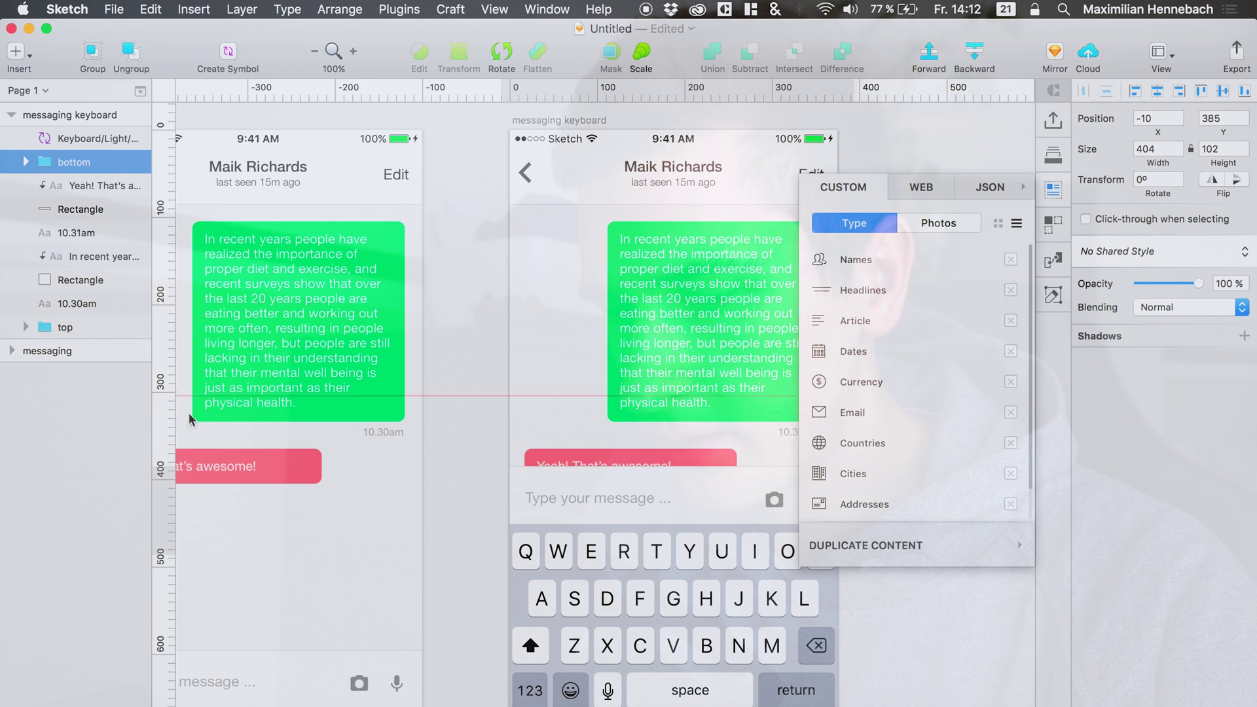
{"action": "key", "text": "Up"}
{"action": "key", "text": "Up"}
{"action": "key", "text": "Up"}
{"action": "key", "text": "Up"}
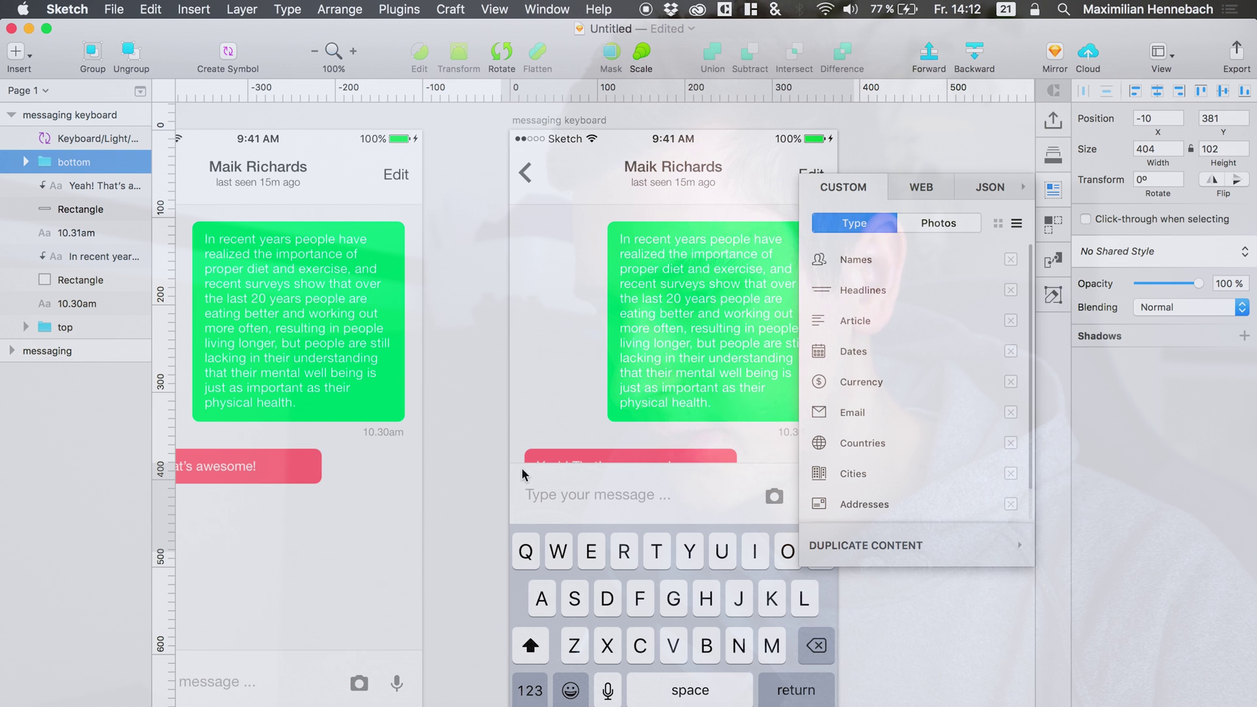
Group the messaging artboard's chat layers as 'content', placed beneath the top group.
{"action": "left_click", "coordinate": [68, 306]}
{"action": "left_click", "coordinate": [9, 353]}
{"action": "left_click", "coordinate": [9, 353]}
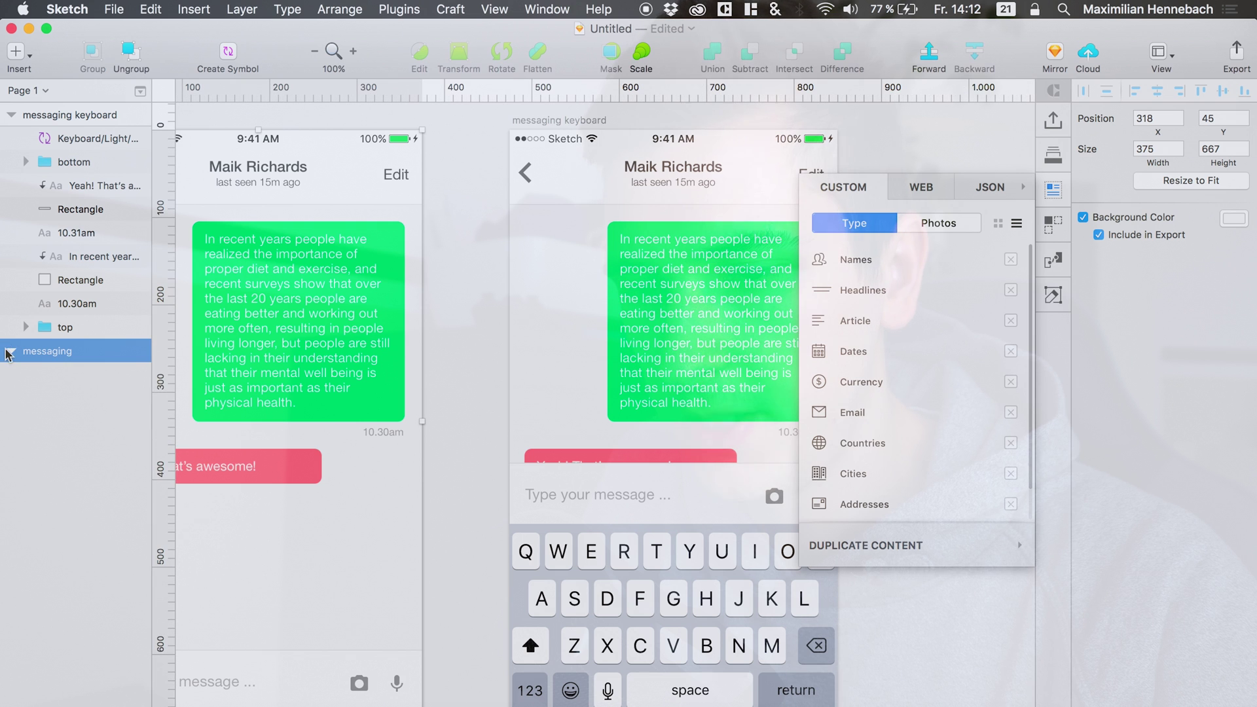
{"action": "left_click", "coordinate": [72, 397]}
{"action": "left_click", "coordinate": [72, 515], "text": "shift"}
{"action": "key", "text": "super+g"}
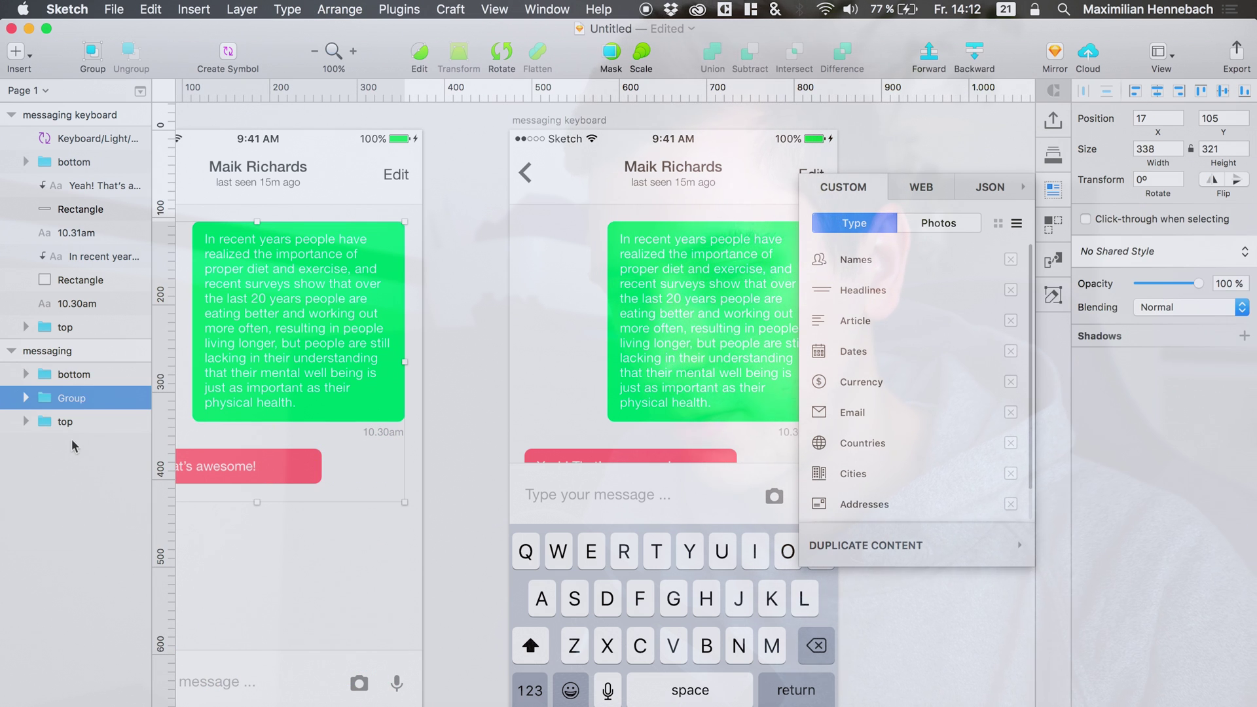
{"action": "double_click", "coordinate": [78, 398]}
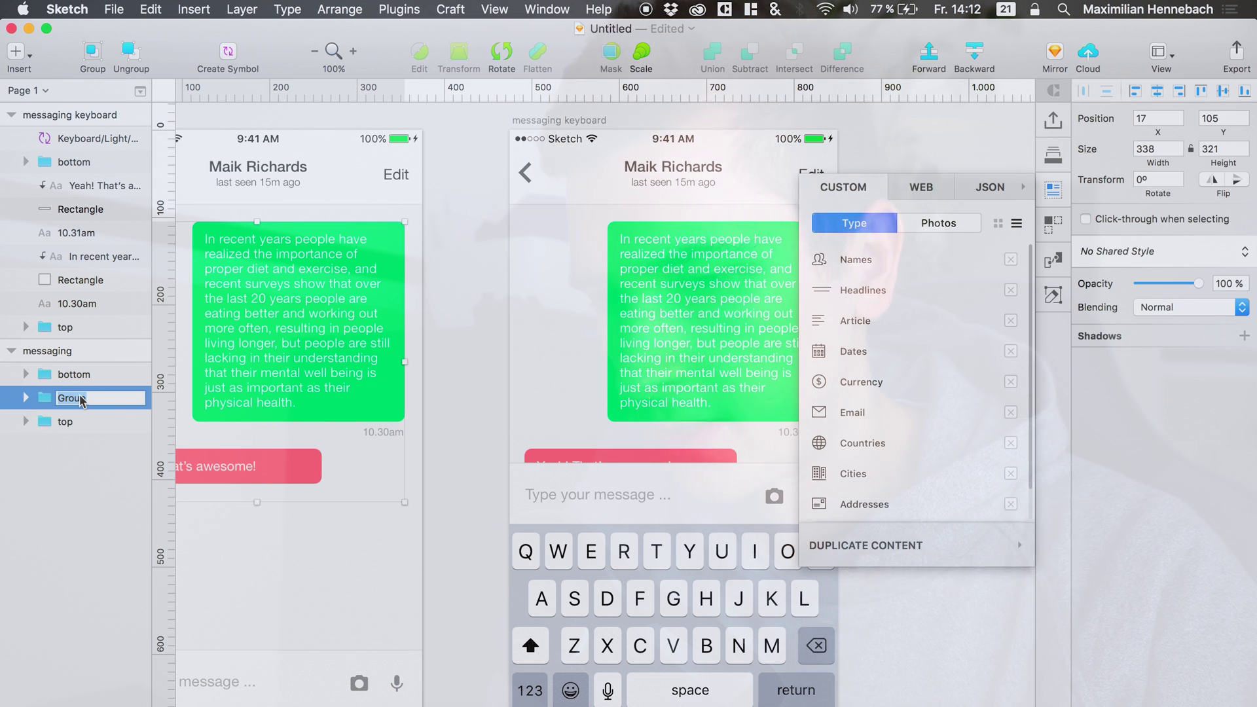
{"action": "type", "text": "content"}
{"action": "key", "text": "Return"}
{"action": "left_click_drag", "start_coordinate": [68, 401], "coordinate": [65, 435]}
Group the keyboard artboard's chat layers as 'content' and shift them up to y 45.
{"action": "left_click", "coordinate": [62, 186]}
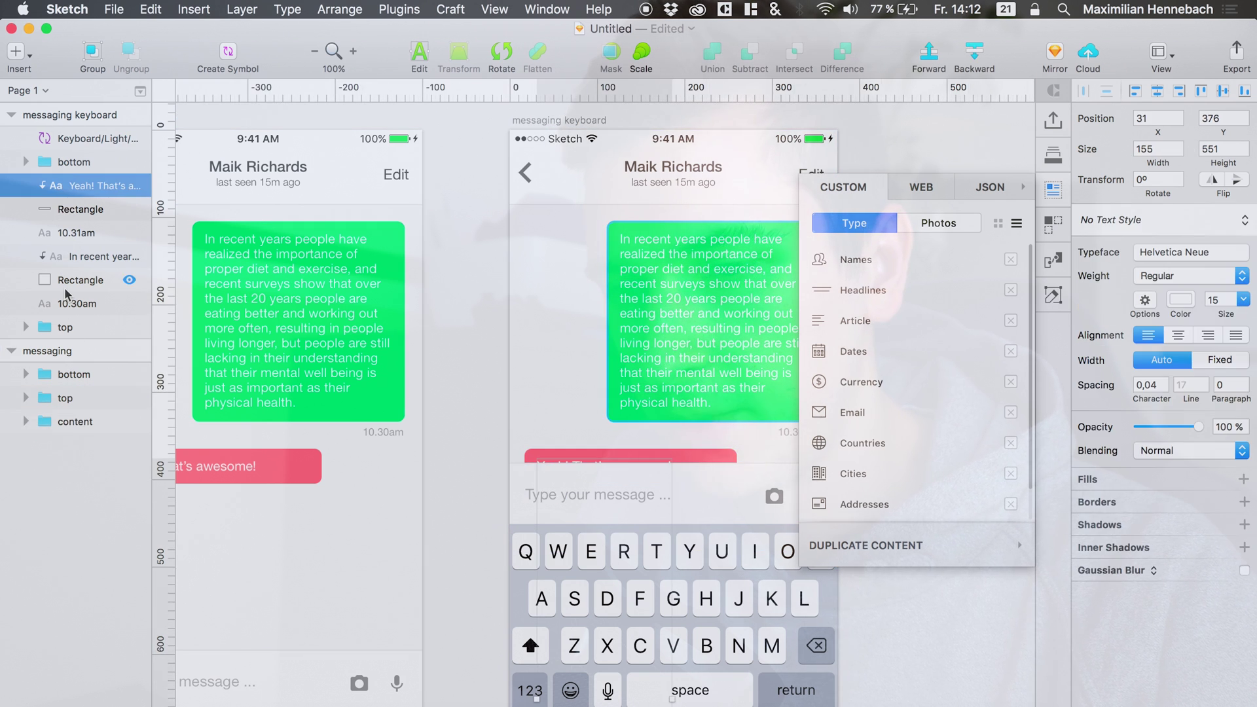
{"action": "left_click", "coordinate": [66, 294], "text": "shift"}
{"action": "key", "text": "super+g"}
{"action": "key", "text": "super+r"}
{"action": "type", "text": "c"}
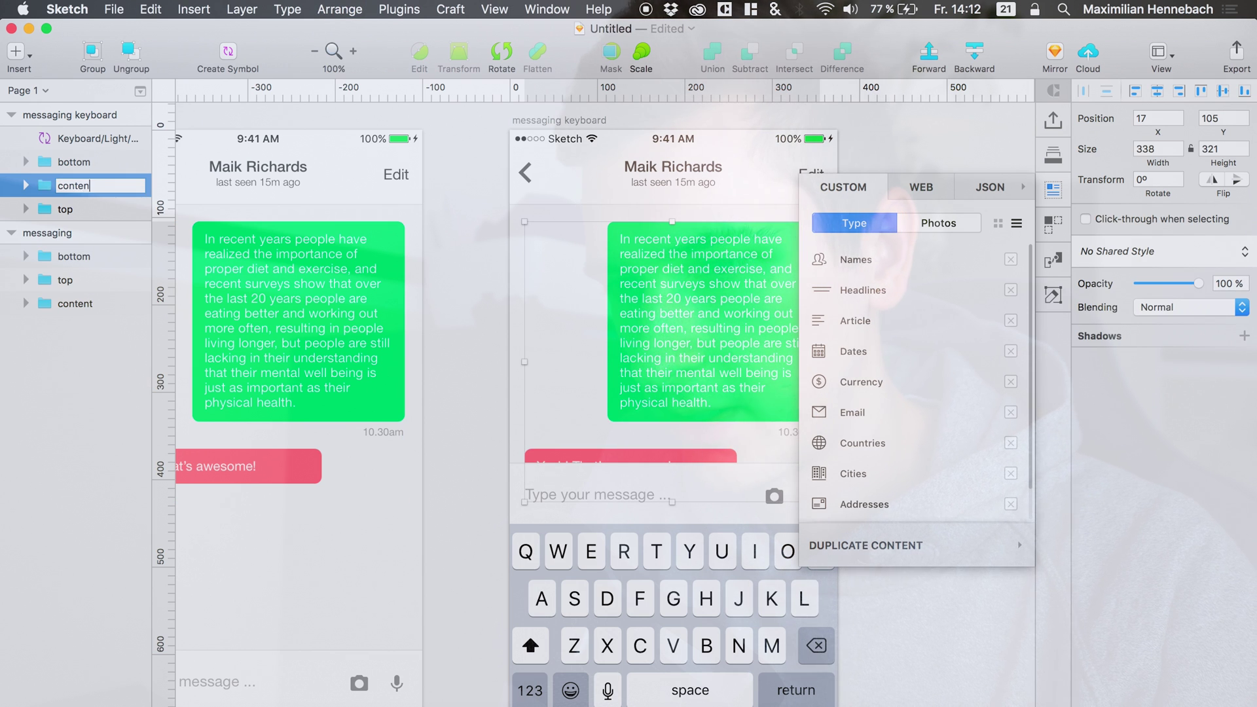
{"action": "type", "text": "ontent"}
{"action": "key", "text": "Return"}
{"action": "left_click_drag", "start_coordinate": [69, 224], "coordinate": [69, 223]}
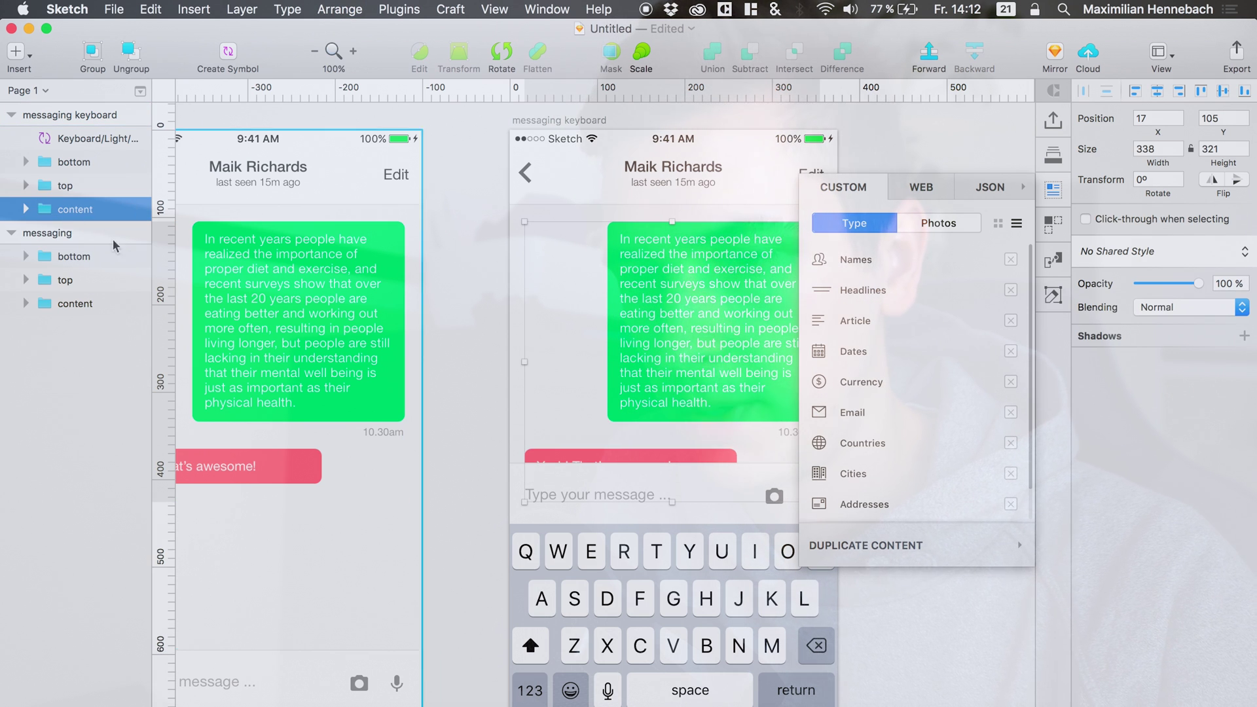
{"action": "key", "text": "shift+Up"}
{"action": "key", "text": "shift+Up"}
{"action": "key", "text": "shift+Up"}
{"action": "key", "text": "shift+Up"}
{"action": "key", "text": "shift+Up"}
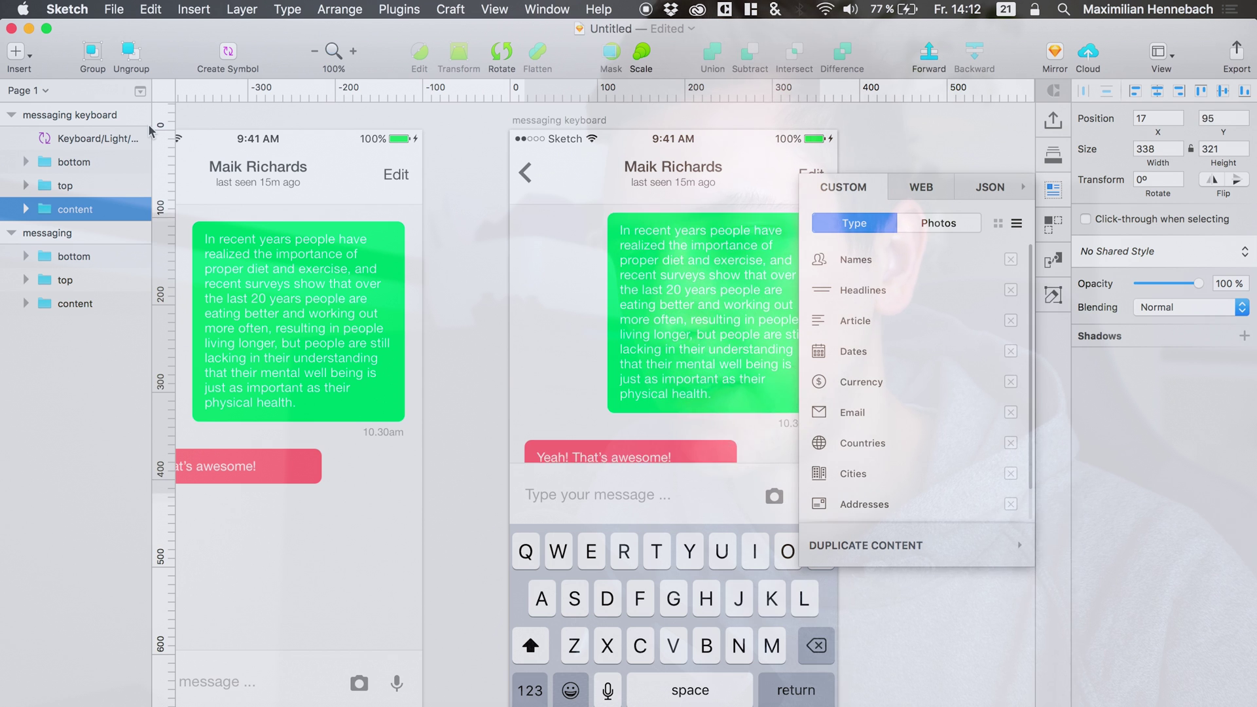
{"action": "key", "text": "shift+Up"}
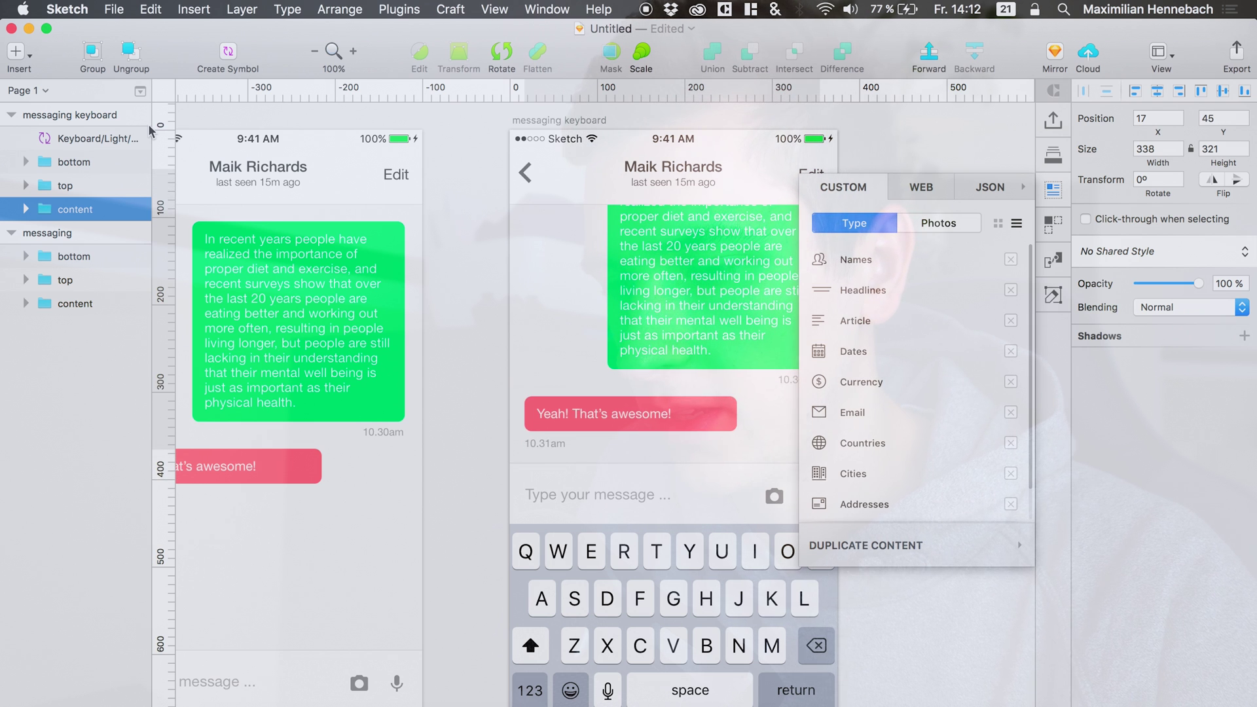
Select the top bar BG rectangle and set its fill opacity to 65%.
{"action": "left_click", "coordinate": [579, 184]}
{"action": "left_click", "coordinate": [26, 187]}
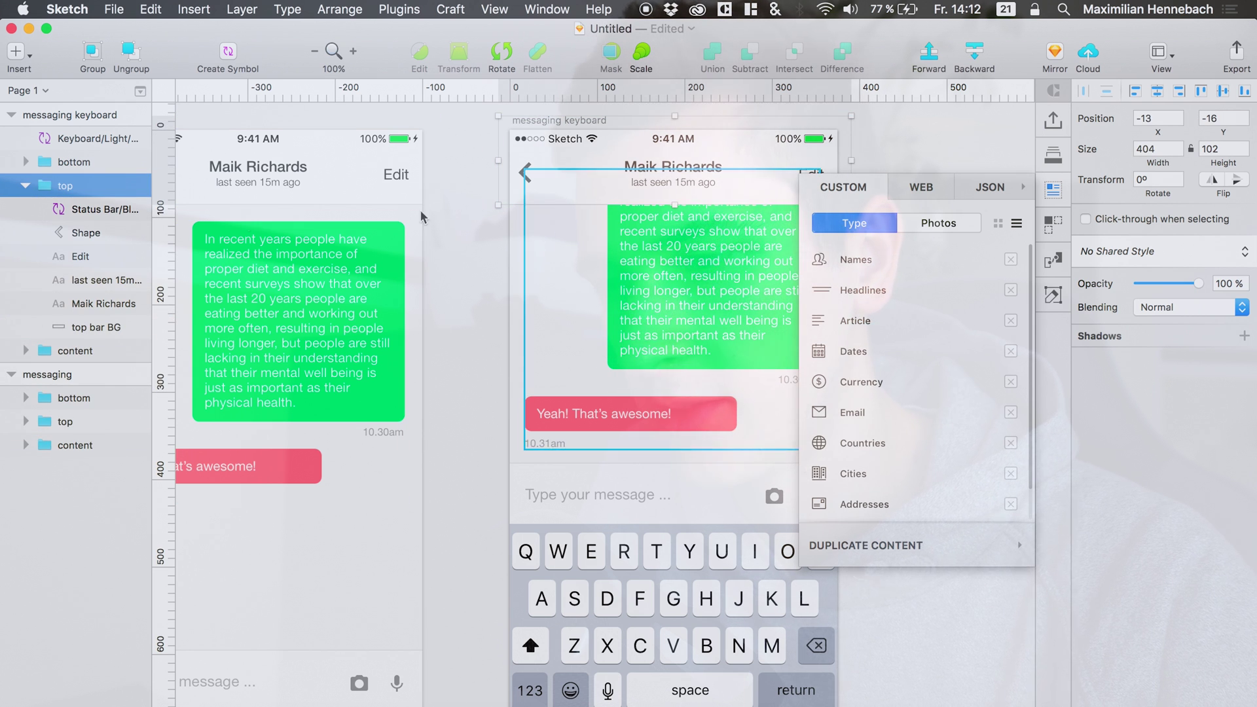
{"action": "double_click", "coordinate": [589, 190]}
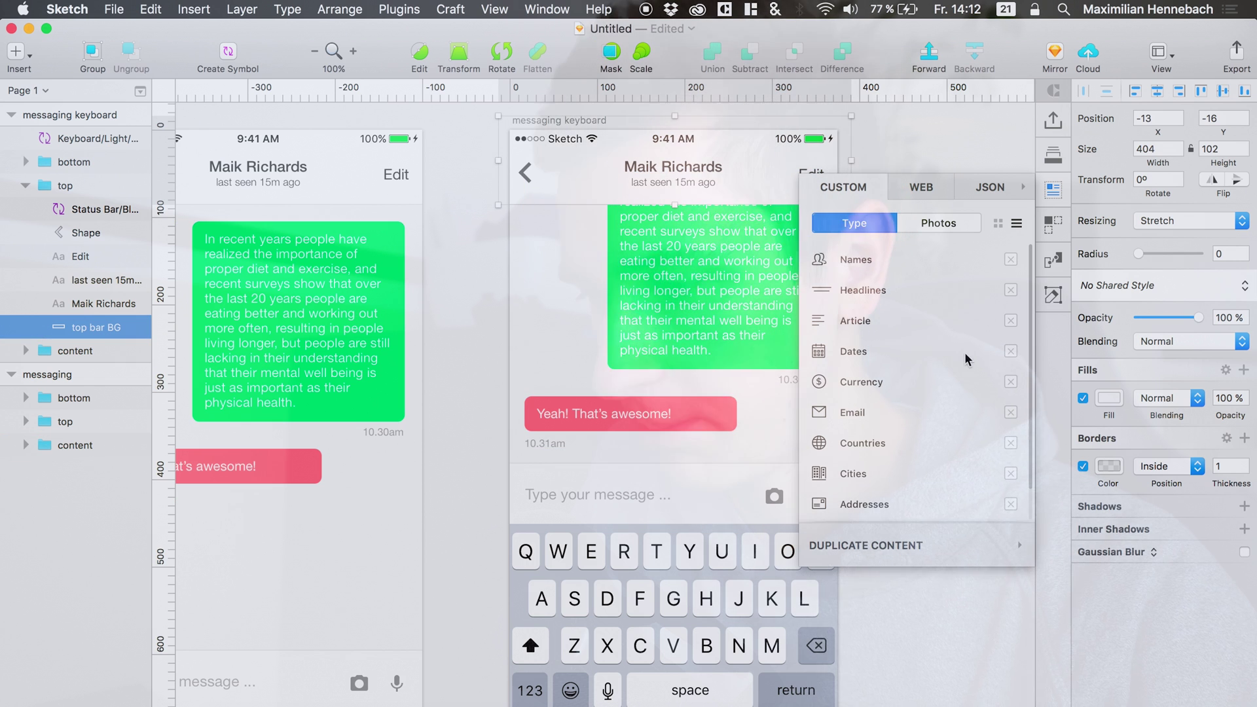
{"action": "left_click", "coordinate": [1109, 398]}
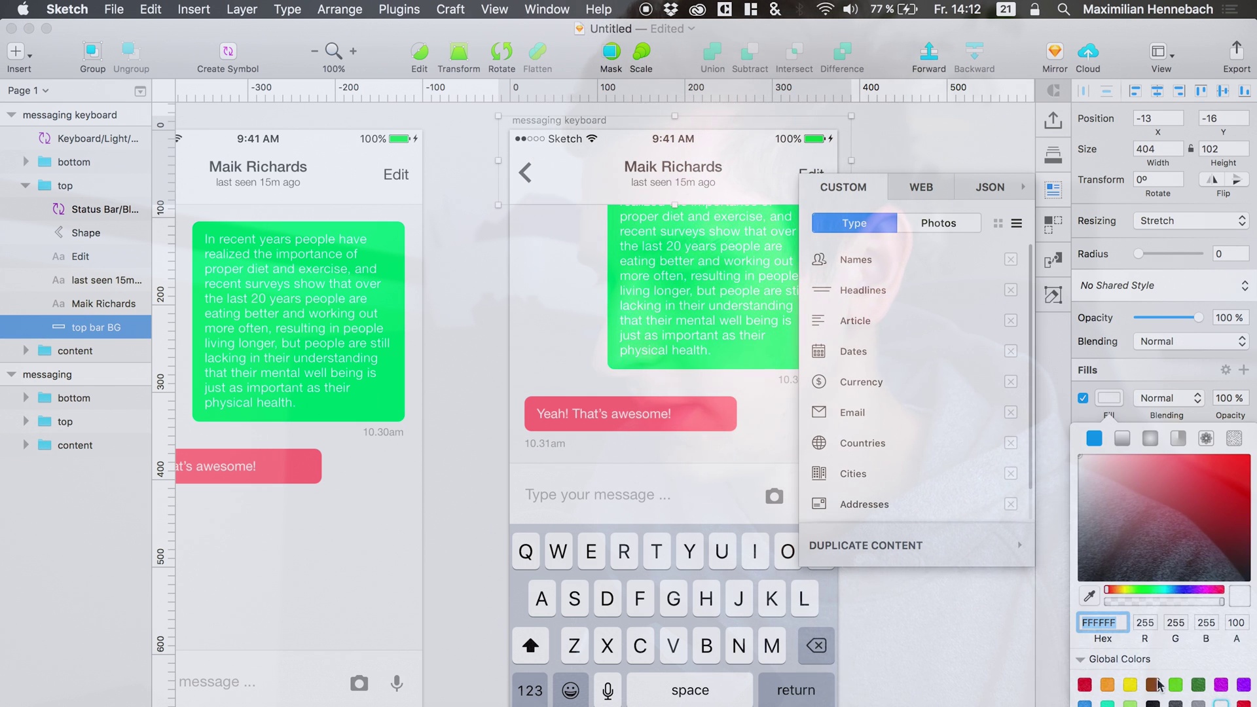
{"action": "left_click", "coordinate": [1110, 399]}
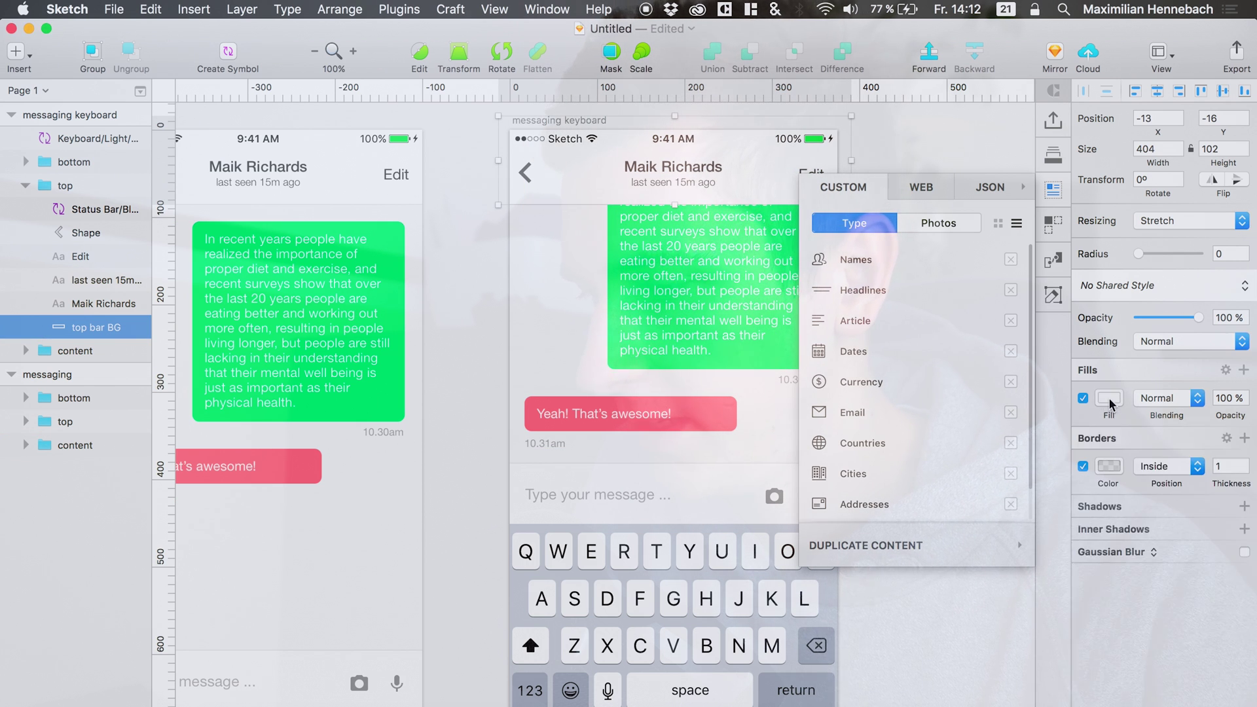
Give the top bar a 17px Background Blur so the chat content shows frosted beneath.
{"action": "left_click", "coordinate": [1113, 553]}
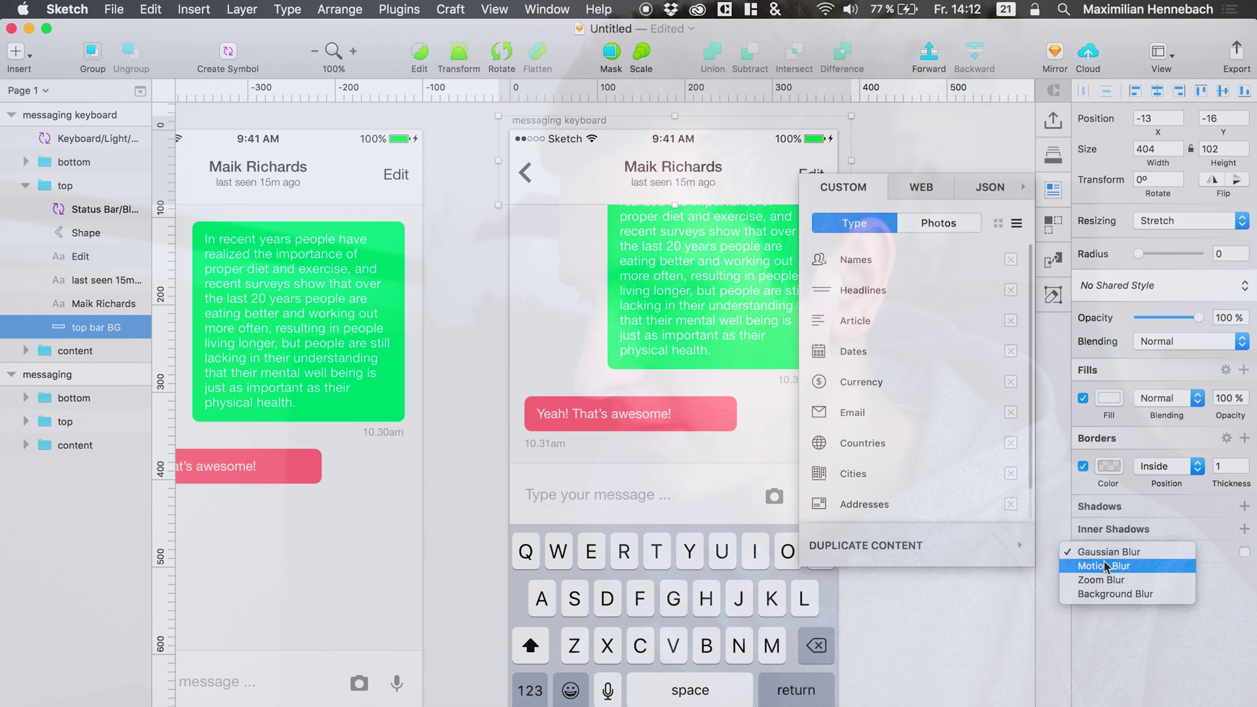
{"action": "left_click", "coordinate": [1146, 595]}
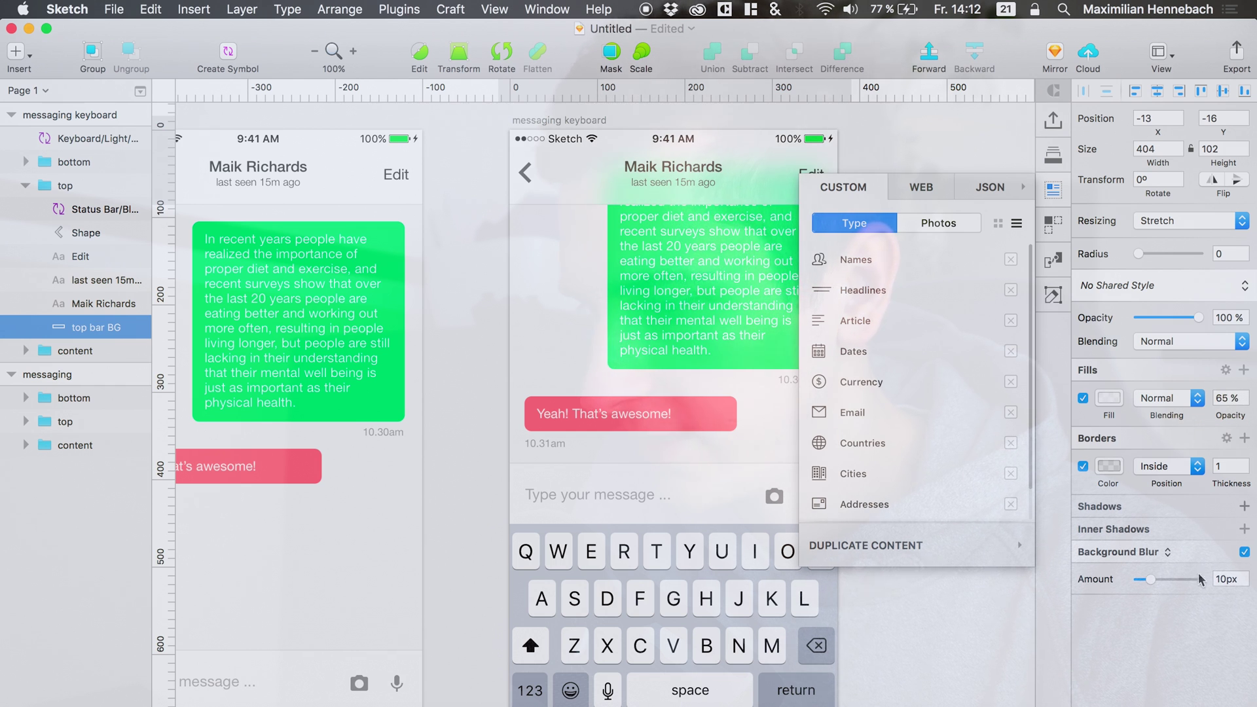
{"action": "left_click_drag", "start_coordinate": [1151, 581], "coordinate": [1150, 583]}
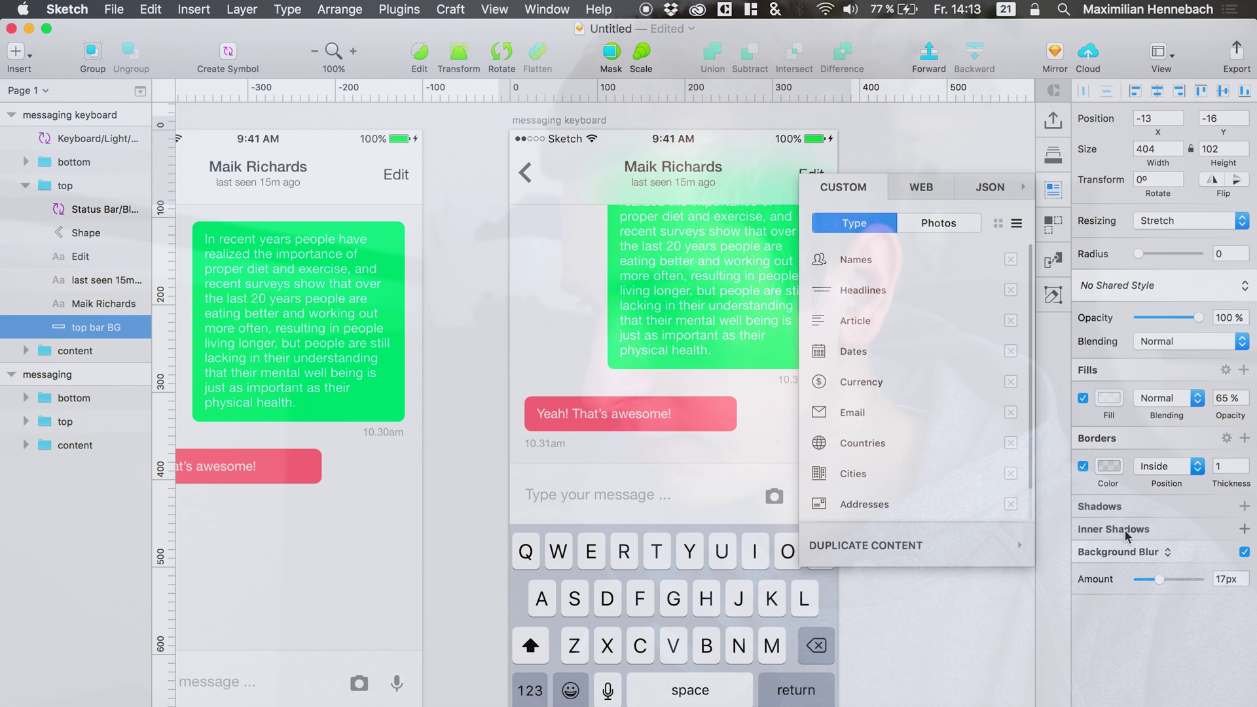
{"action": "left_click", "coordinate": [1053, 188]}
{"action": "left_click", "coordinate": [884, 269]}
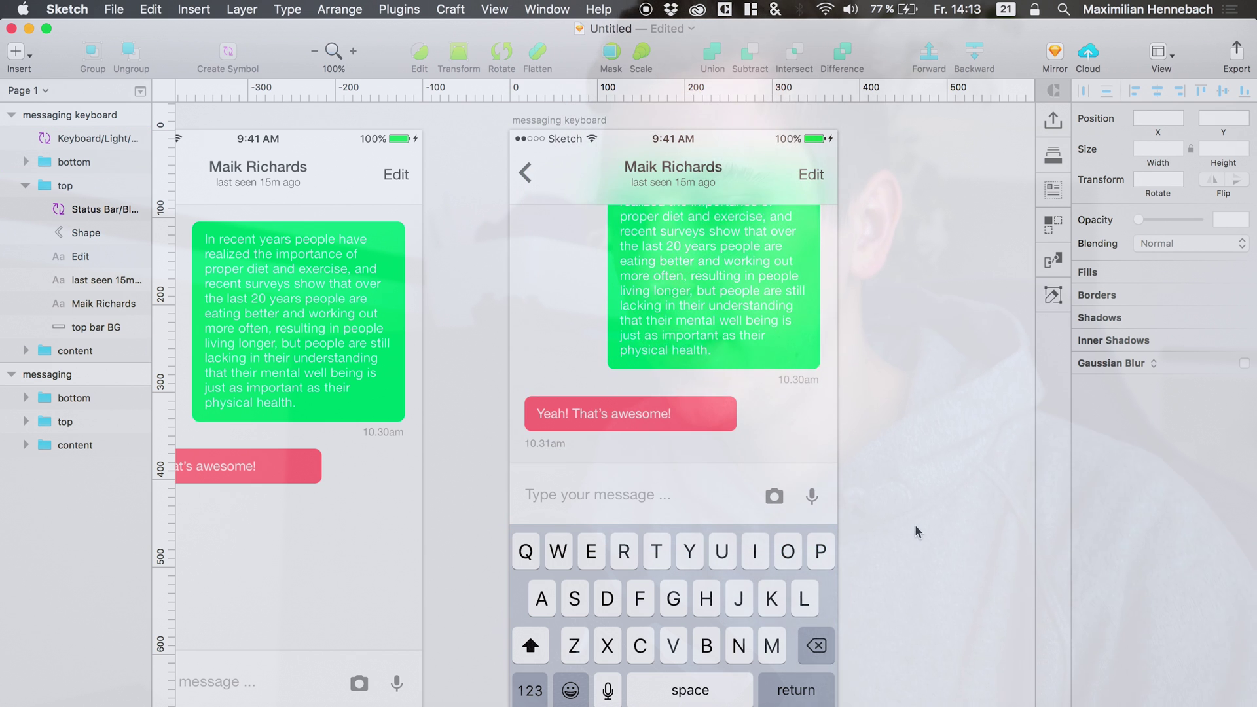
{"action": "scroll", "coordinate": [915, 528], "scroll_direction": "left", "scroll_amount": 4}
{"action": "scroll", "coordinate": [917, 530], "scroll_direction": "left", "scroll_amount": 2}
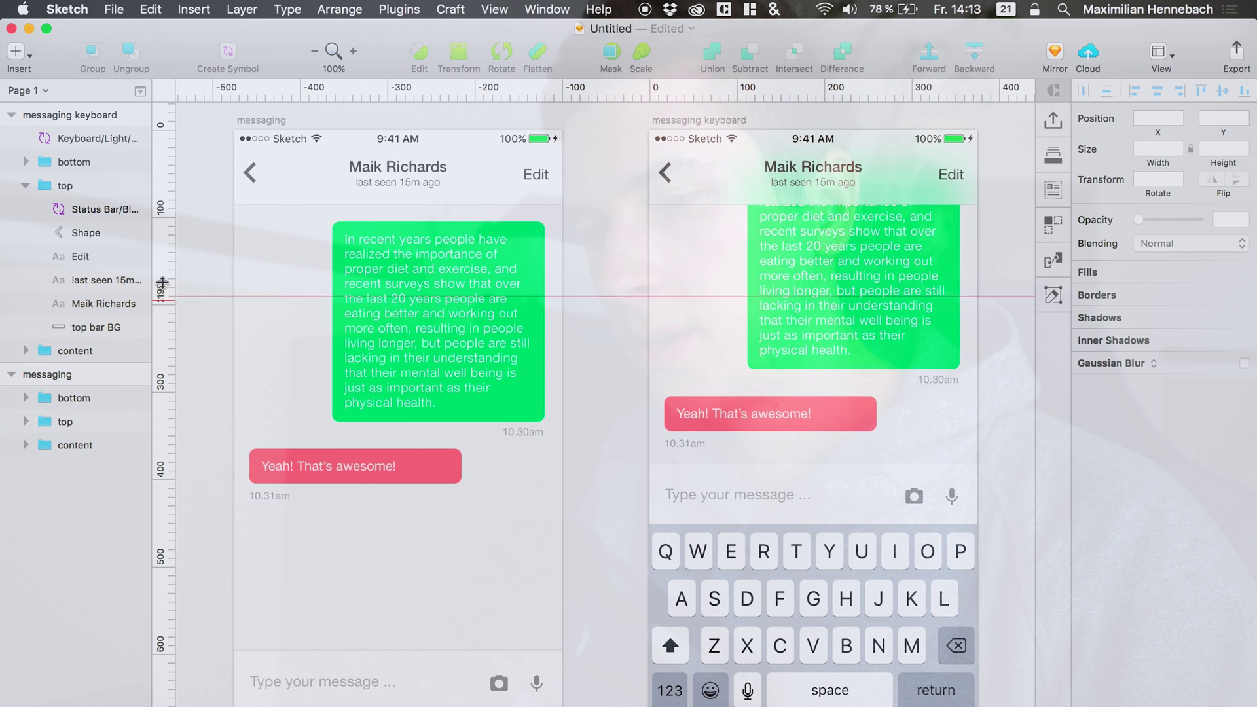